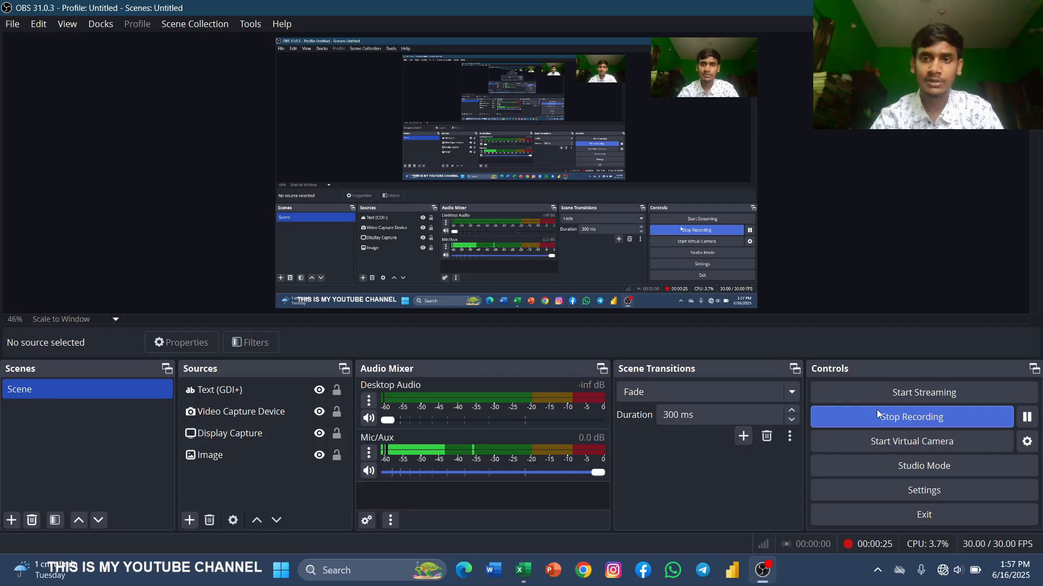
left_click(877, 413)
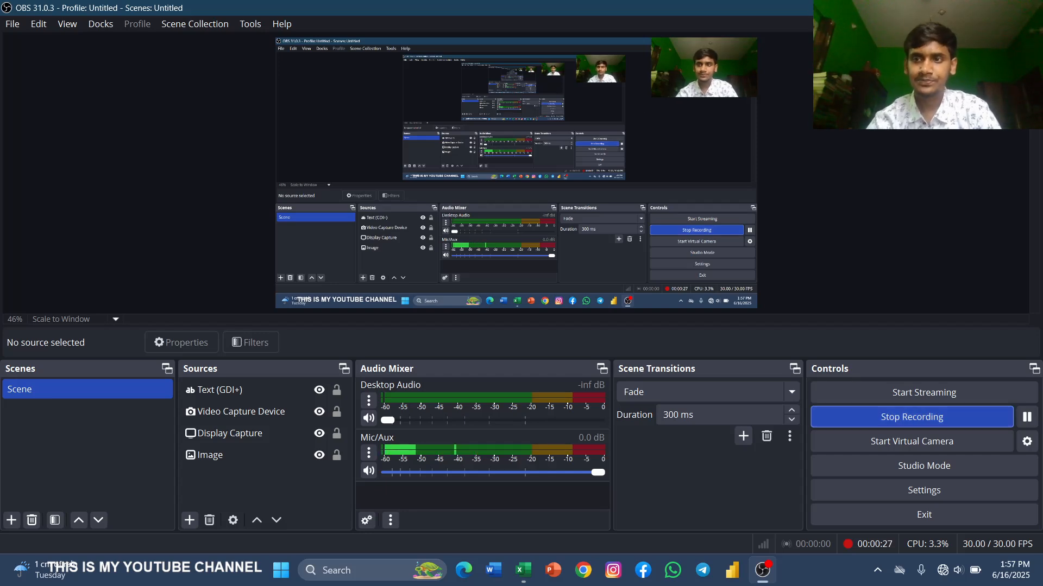
left_click(965, 7)
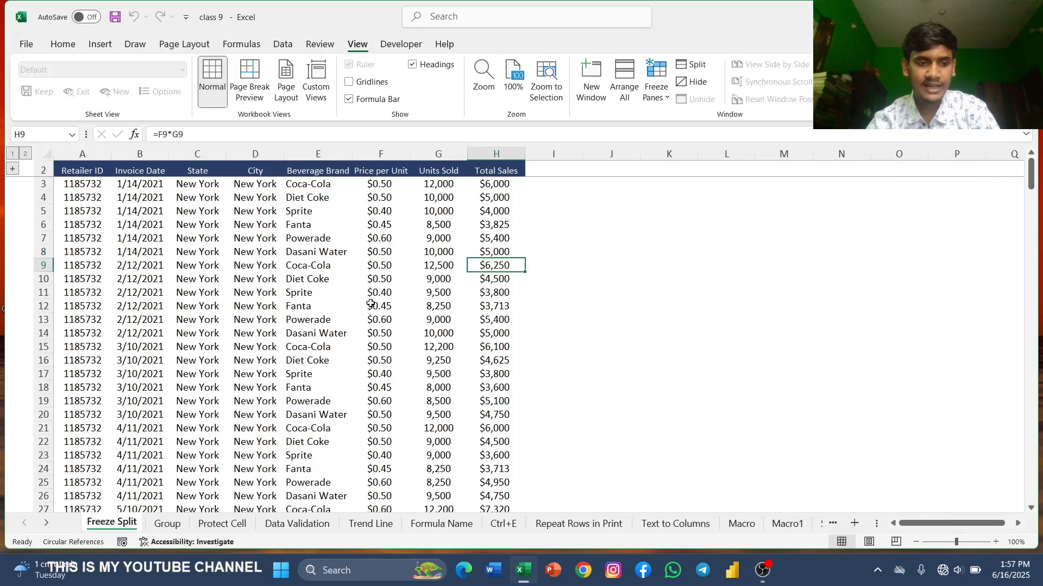
Step: Unfreeze the worksheet panes
scroll(271, 325, "down", 1)
scroll(443, 348, "up", 1)
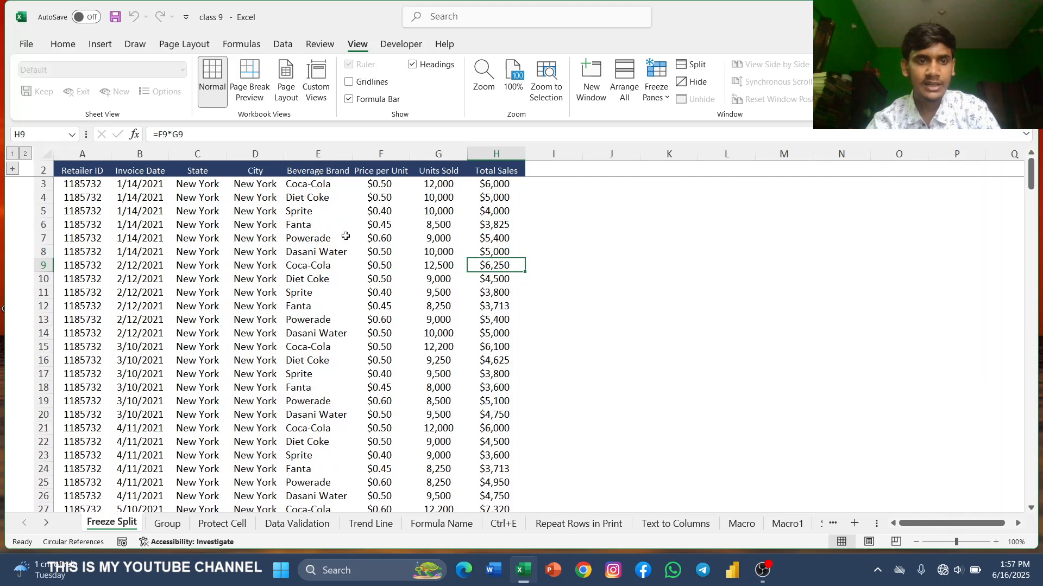
scroll(310, 233, "down", 3)
scroll(310, 233, "up", 3)
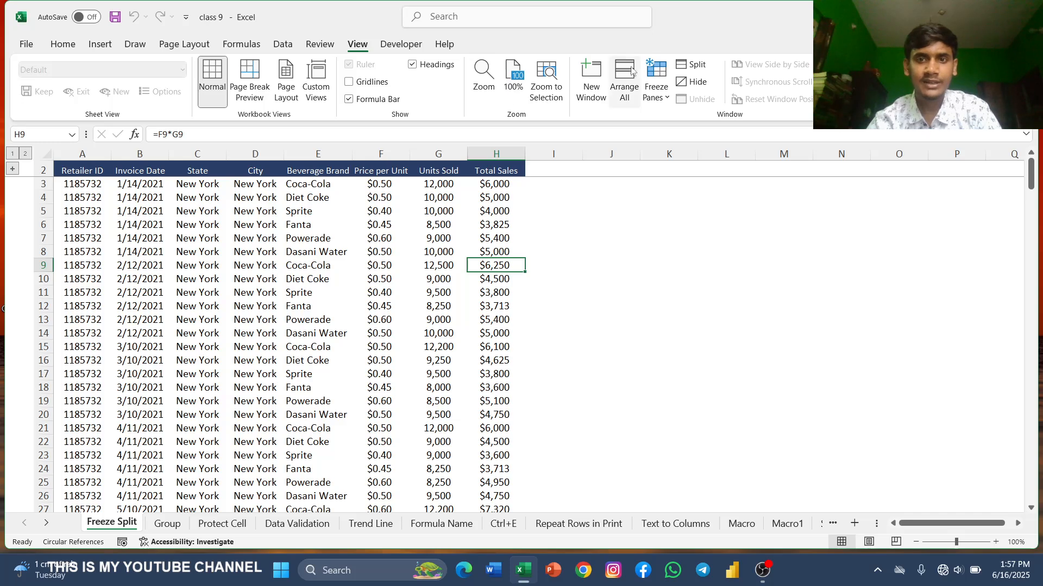
left_click(656, 81)
left_click(700, 121)
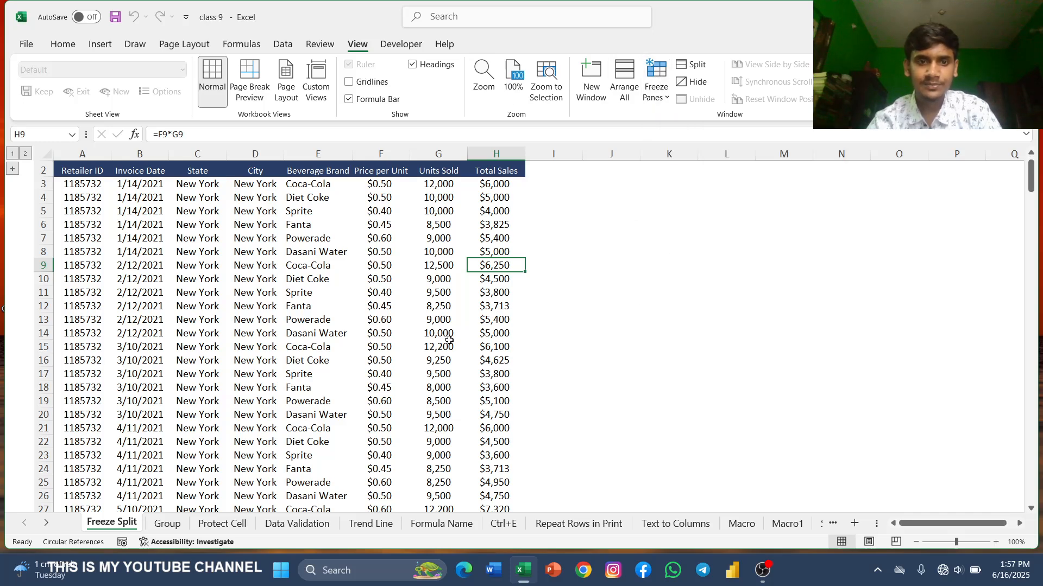
Step: Scroll up and down through the sales table to examine how the rows move
scroll(376, 315, "down", 9)
scroll(376, 317, "up", 6)
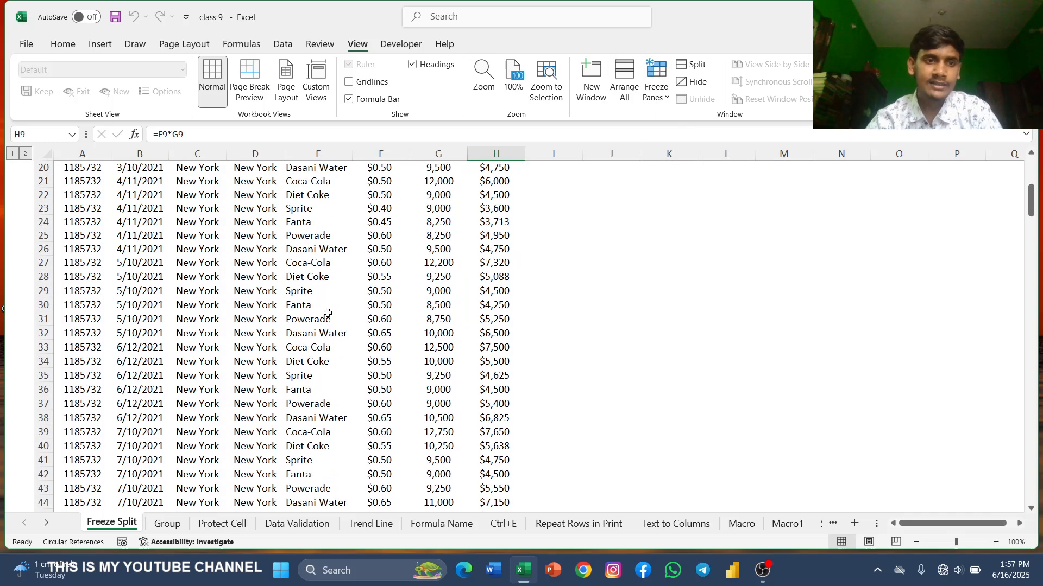
scroll(305, 296, "up", 3)
scroll(345, 302, "down", 1)
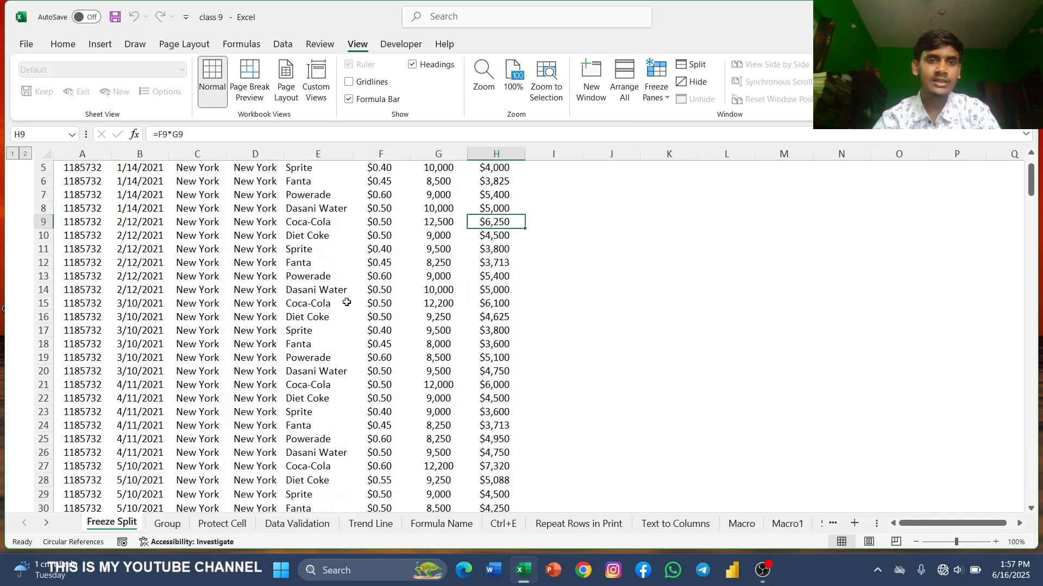
scroll(347, 302, "up", 1)
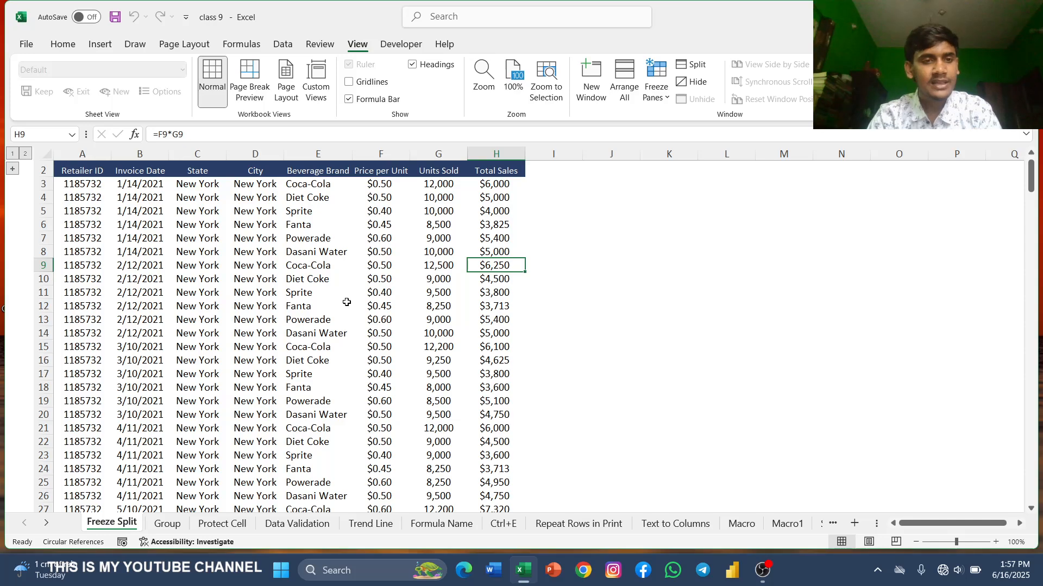
scroll(347, 302, "down", 18)
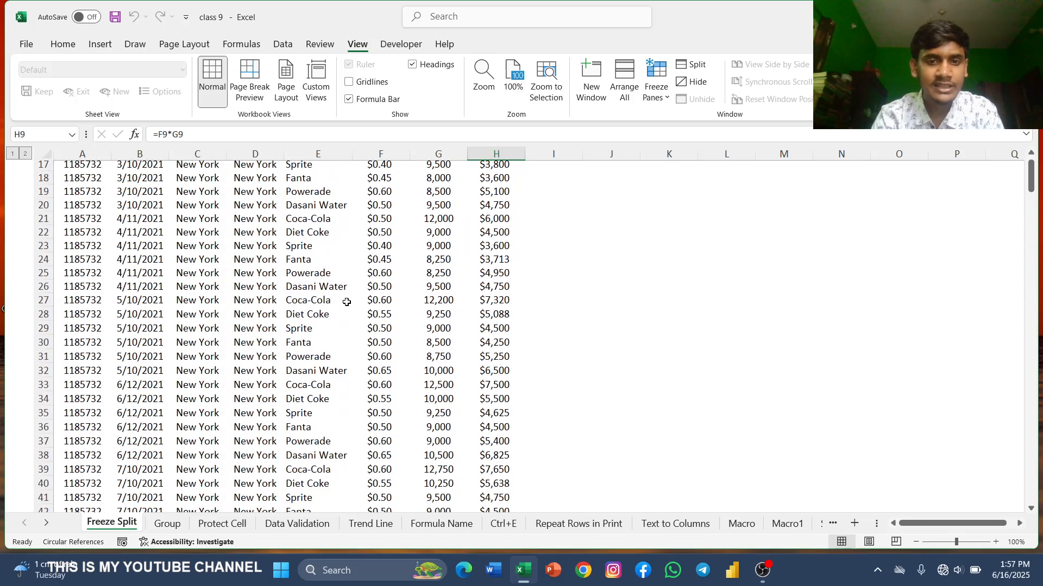
scroll(347, 302, "down", 6)
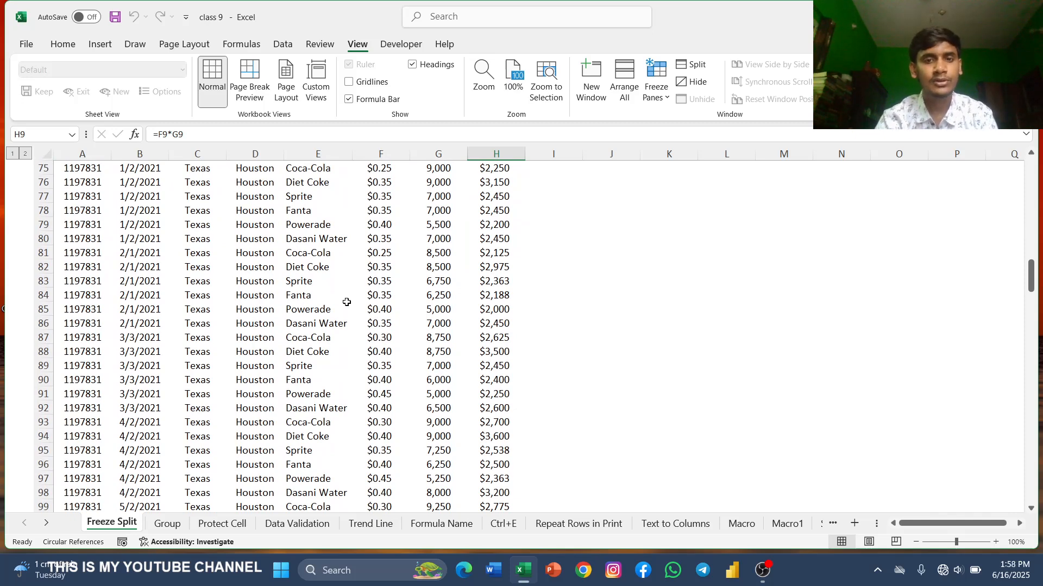
scroll(347, 302, "up", 20)
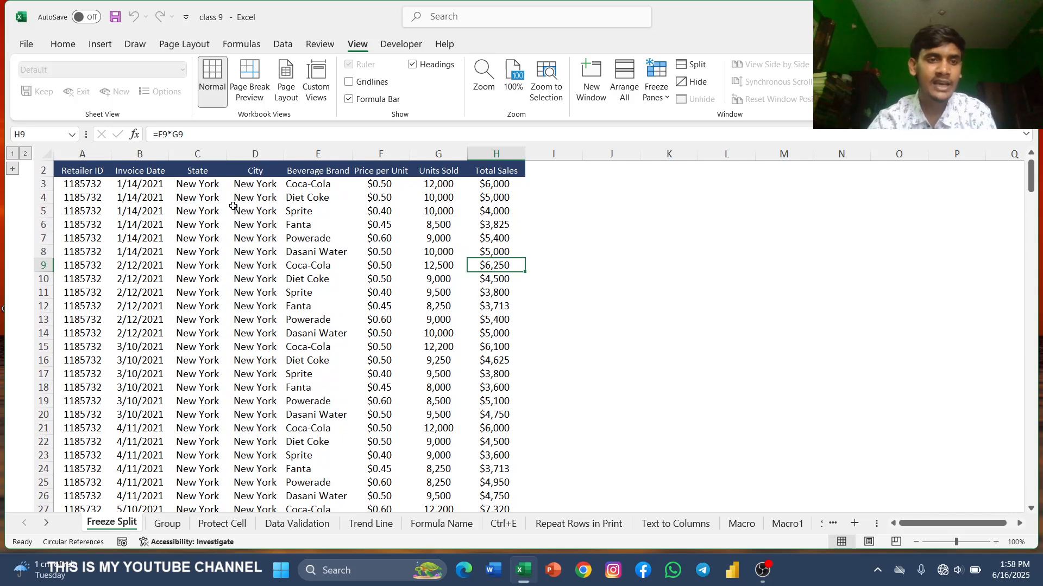
Step: Freeze the top row of the worksheet so the header row stays visible
left_click_drag(81, 170, 492, 175)
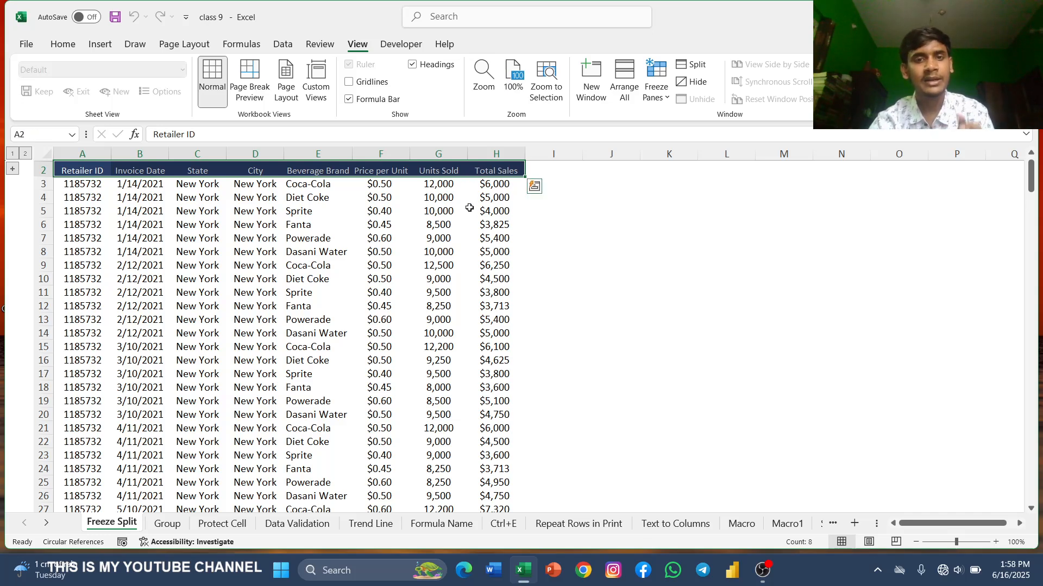
left_click(578, 238)
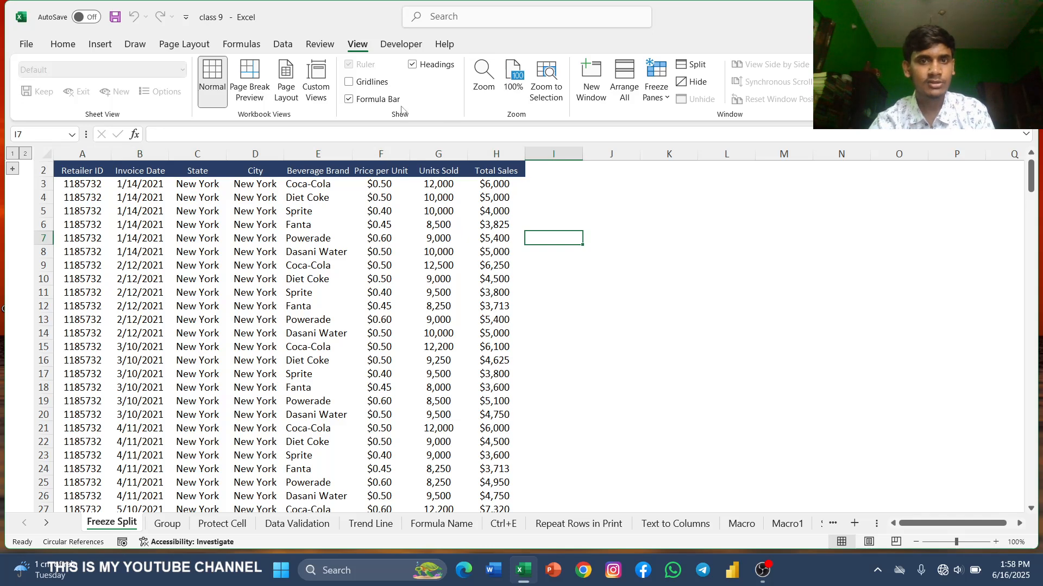
left_click(64, 44)
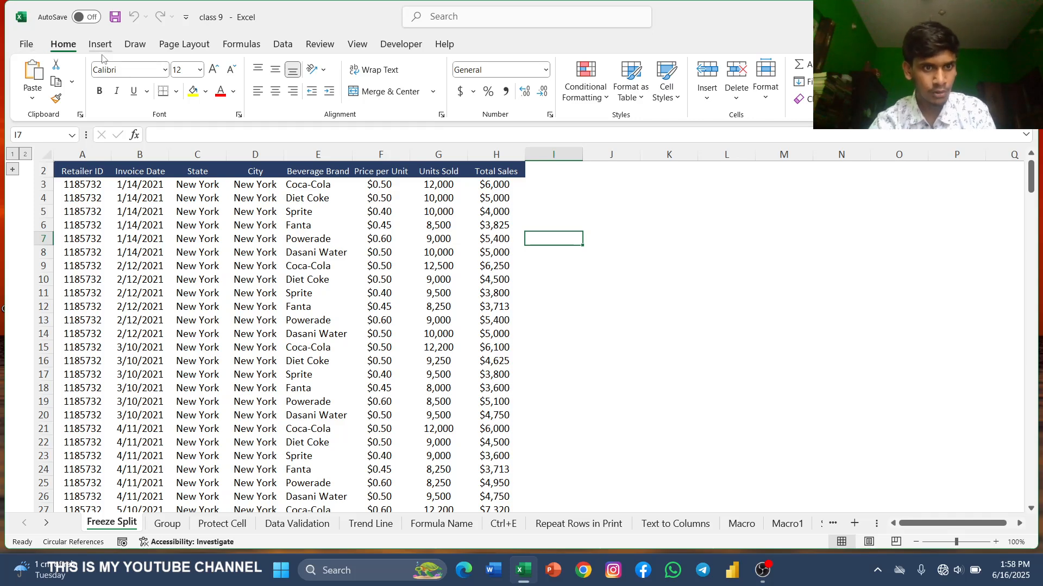
left_click(357, 45)
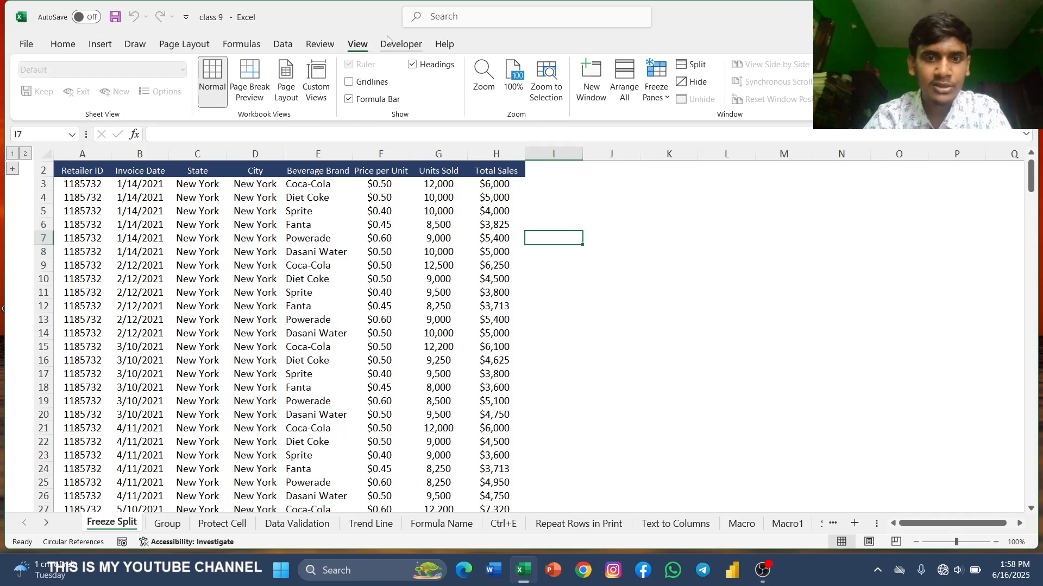
left_click(659, 76)
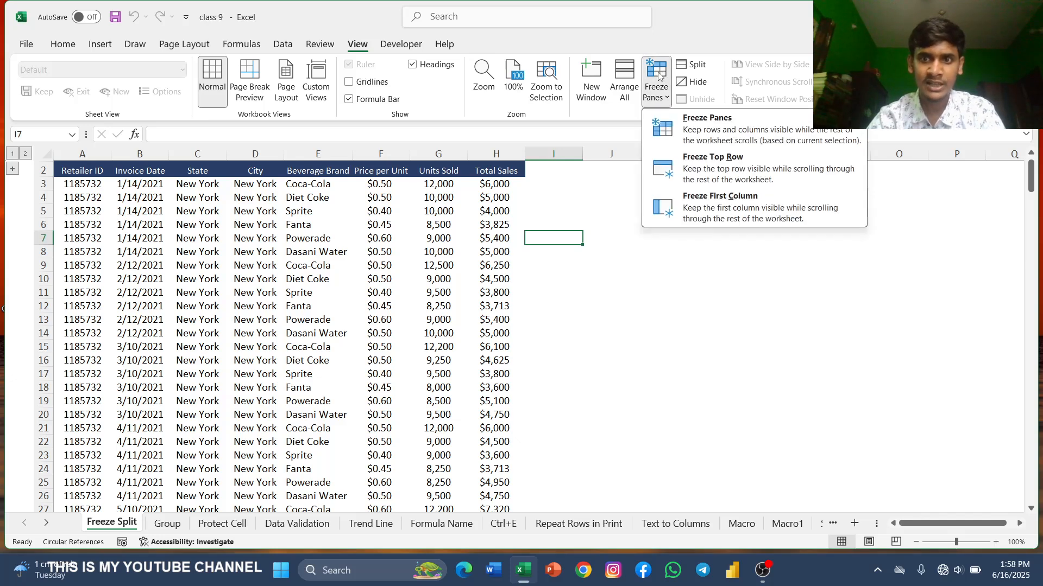
left_click(736, 165)
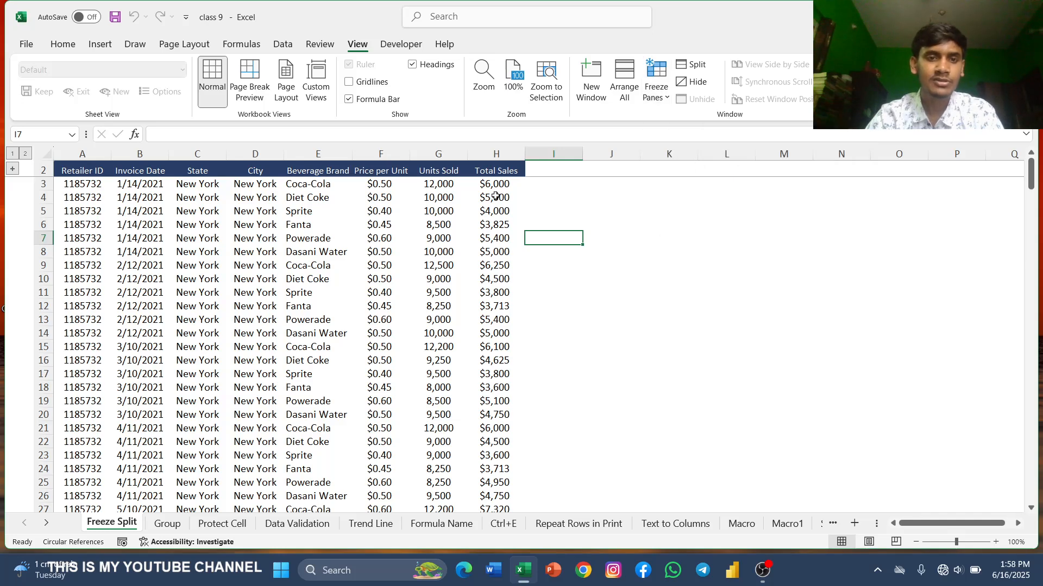
Step: Scroll down and across the sheet to check the frozen header row
scroll(339, 272, "down", 8)
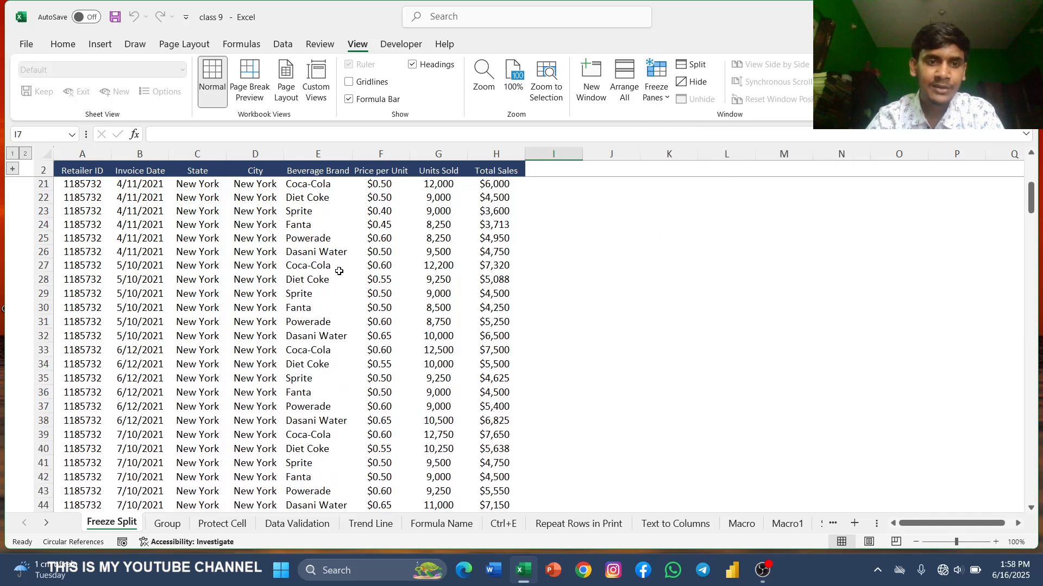
scroll(347, 263, "down", 19)
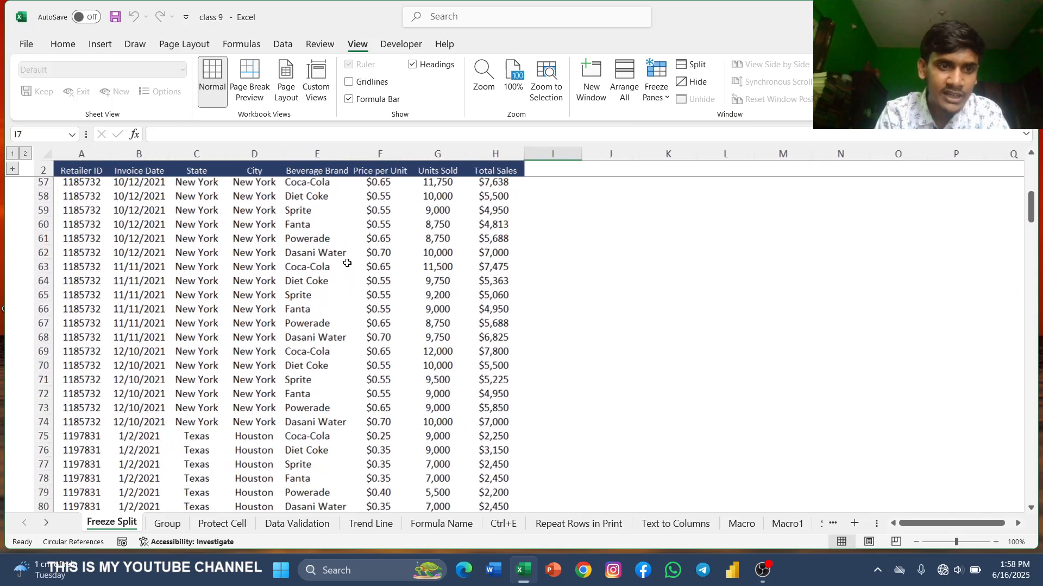
scroll(347, 263, "down", 10)
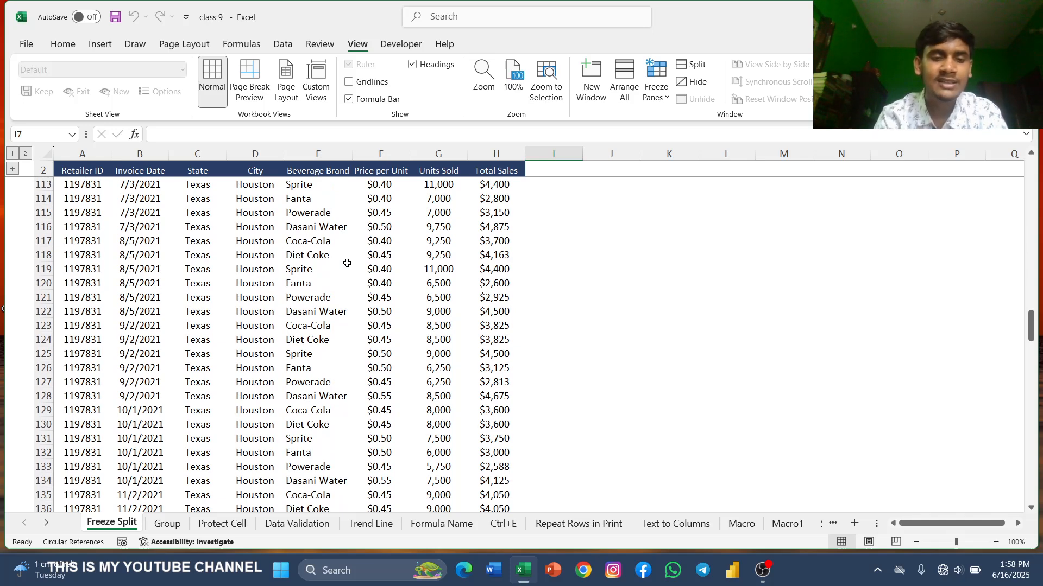
scroll(347, 263, "down", 20)
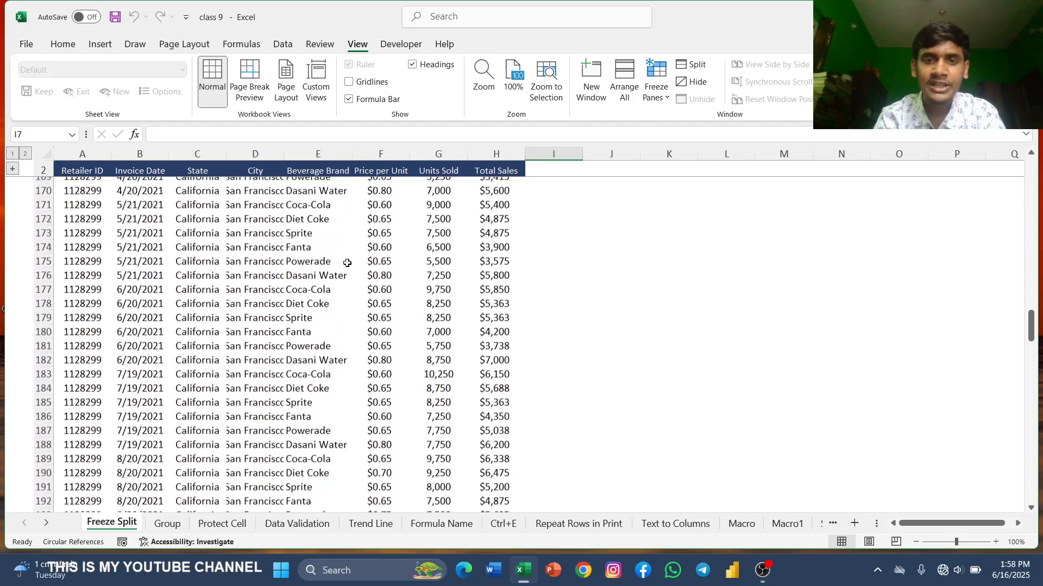
scroll(347, 263, "down", 20)
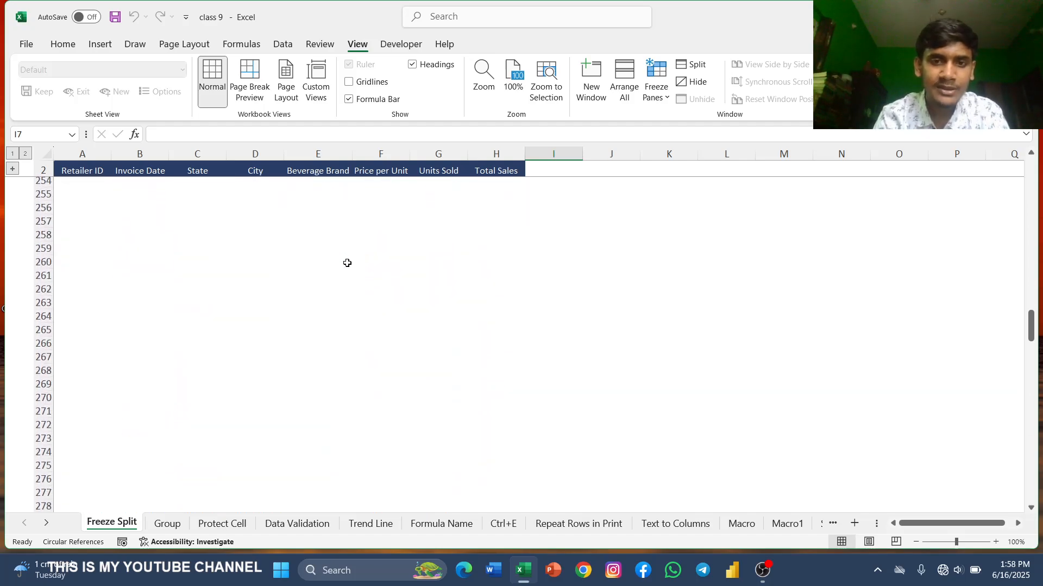
scroll(347, 263, "up", 8)
scroll(347, 262, "up", 20)
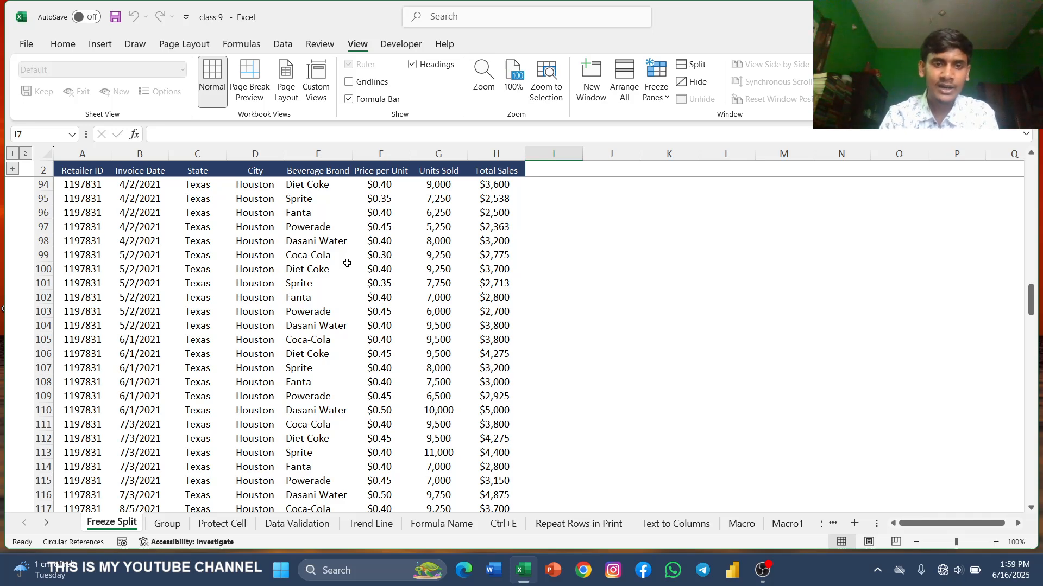
scroll(347, 263, "right", 10)
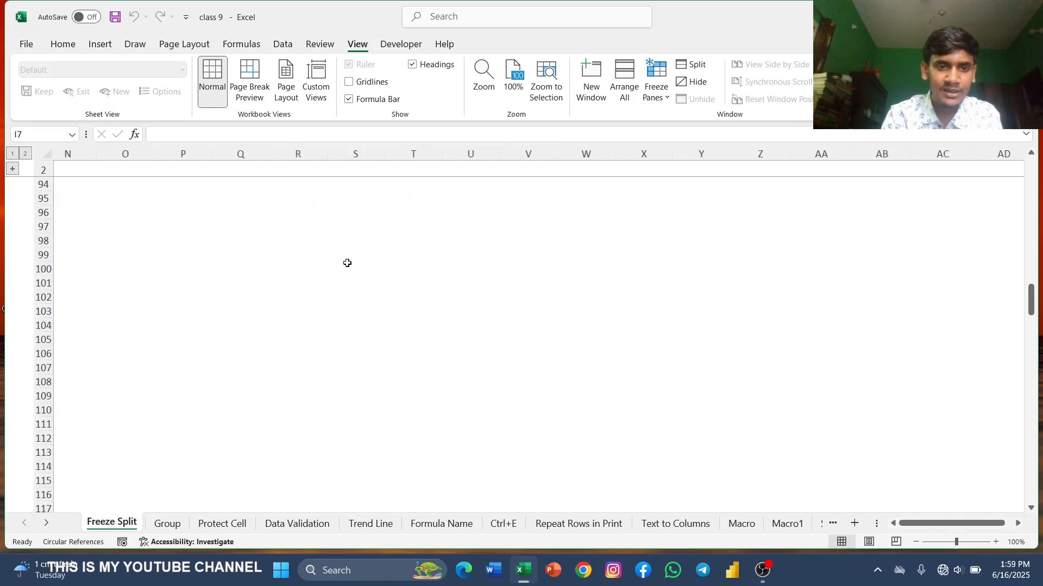
scroll(347, 262, "right", 7)
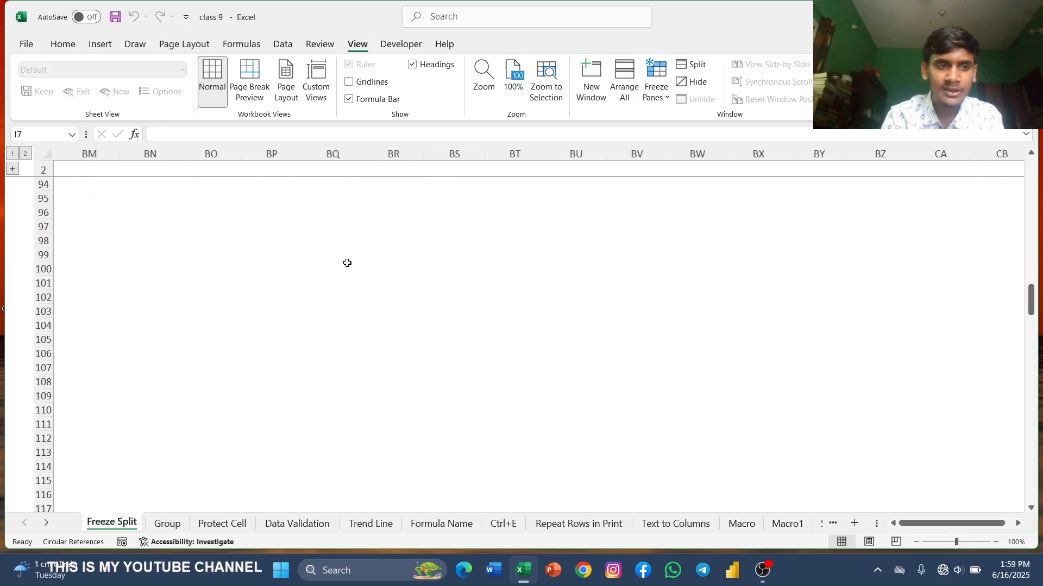
scroll(347, 263, "left", 15)
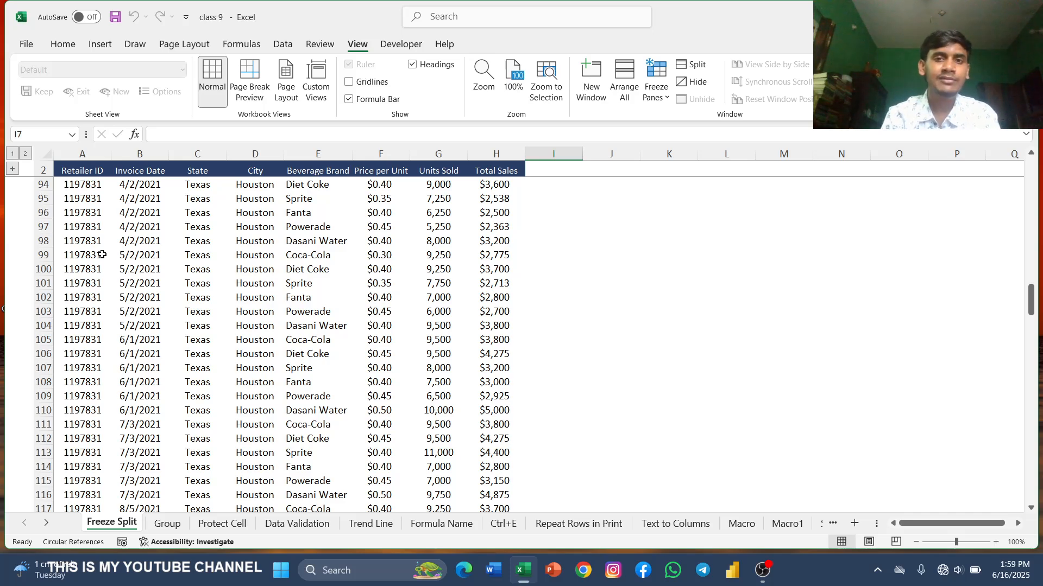
Step: Unfreeze the panes and freeze the first column instead
left_click(657, 84)
left_click(697, 124)
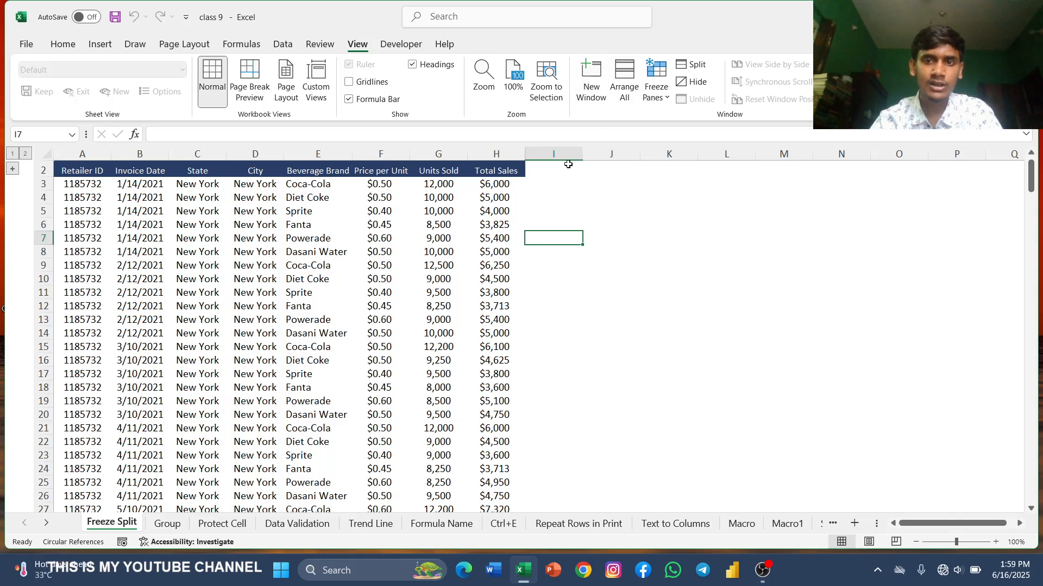
left_click(654, 82)
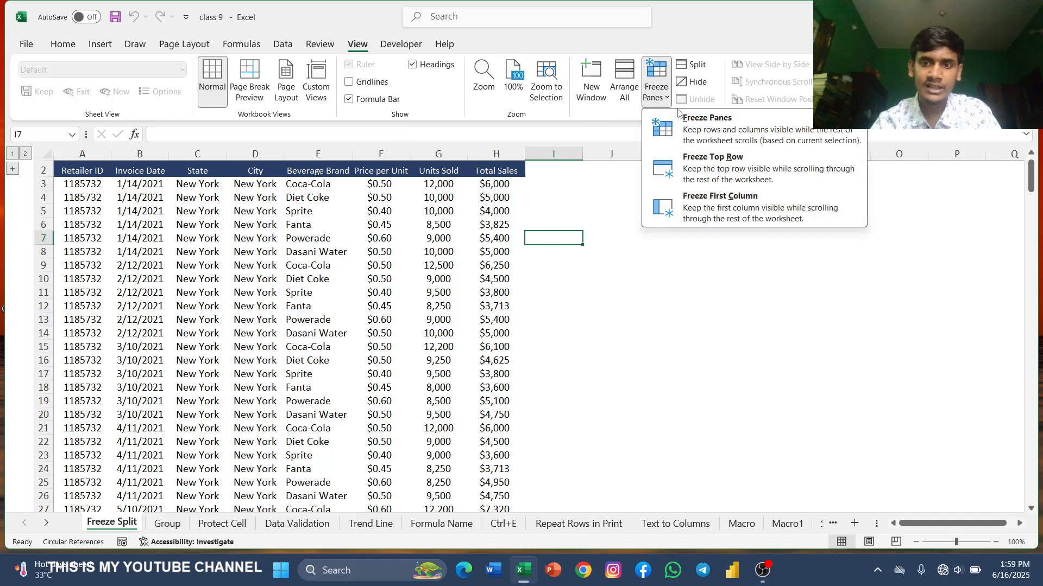
left_click(729, 209)
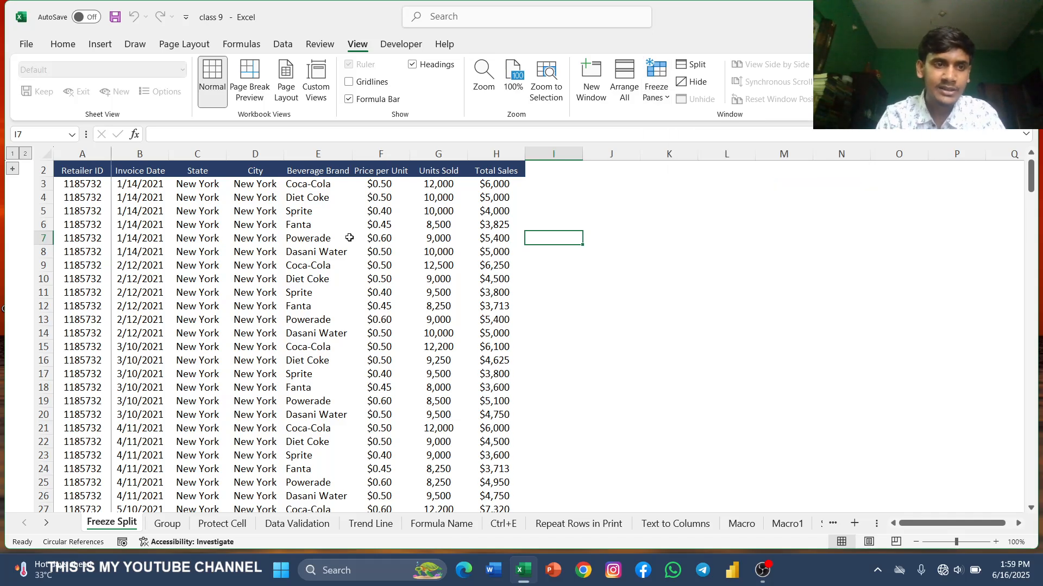
Step: Scroll sideways across the sheet to check the frozen Retailer ID column
scroll(350, 238, "right", 8)
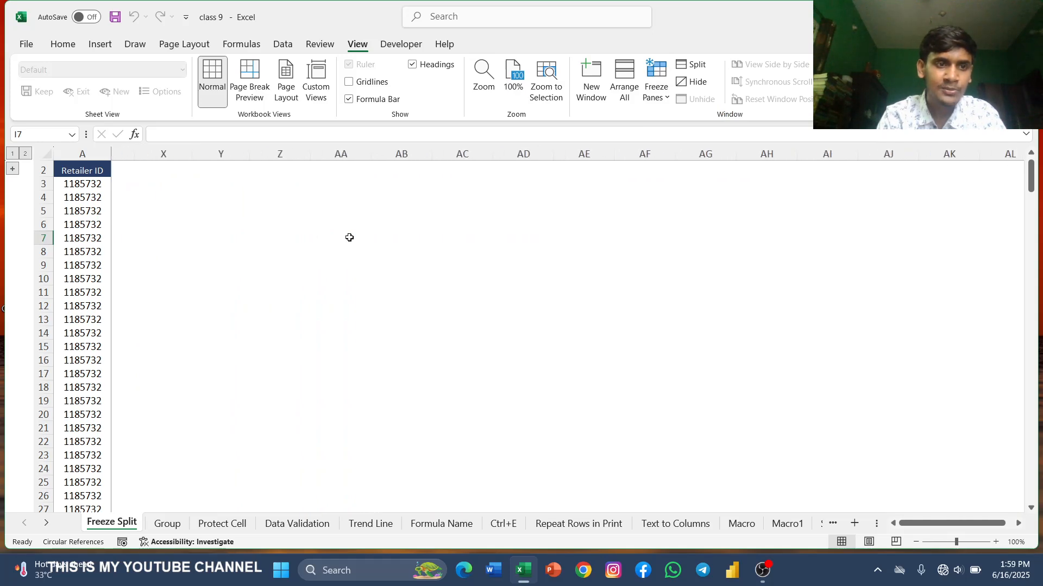
scroll(350, 238, "right", 10)
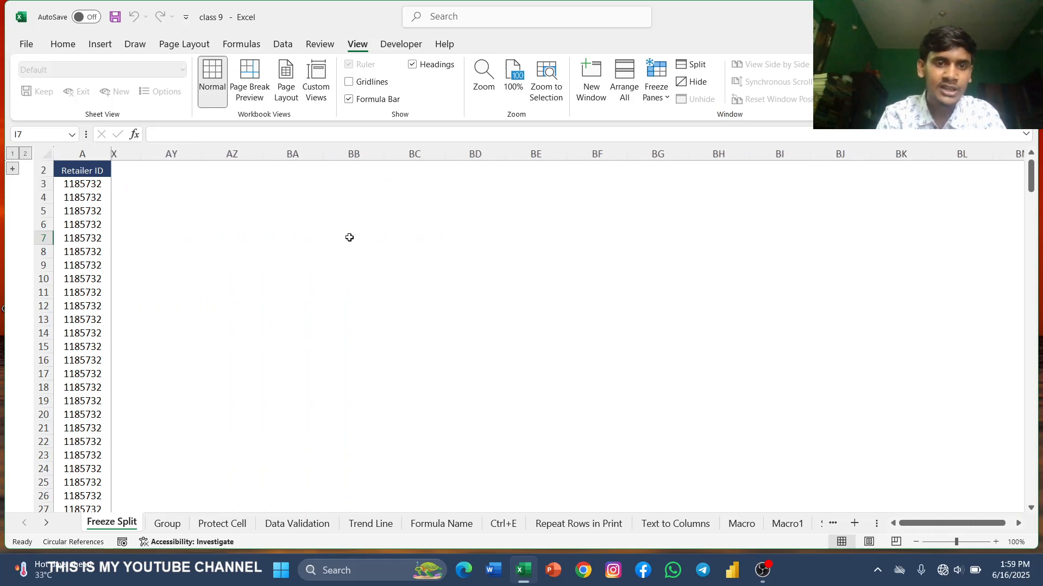
scroll(349, 238, "right", 8)
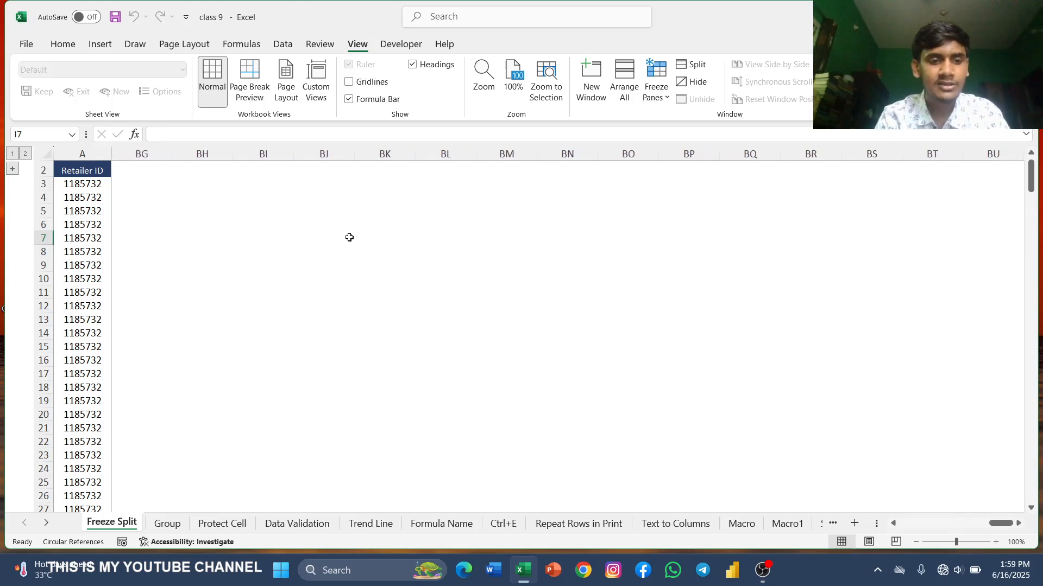
scroll(349, 237, "left", 20)
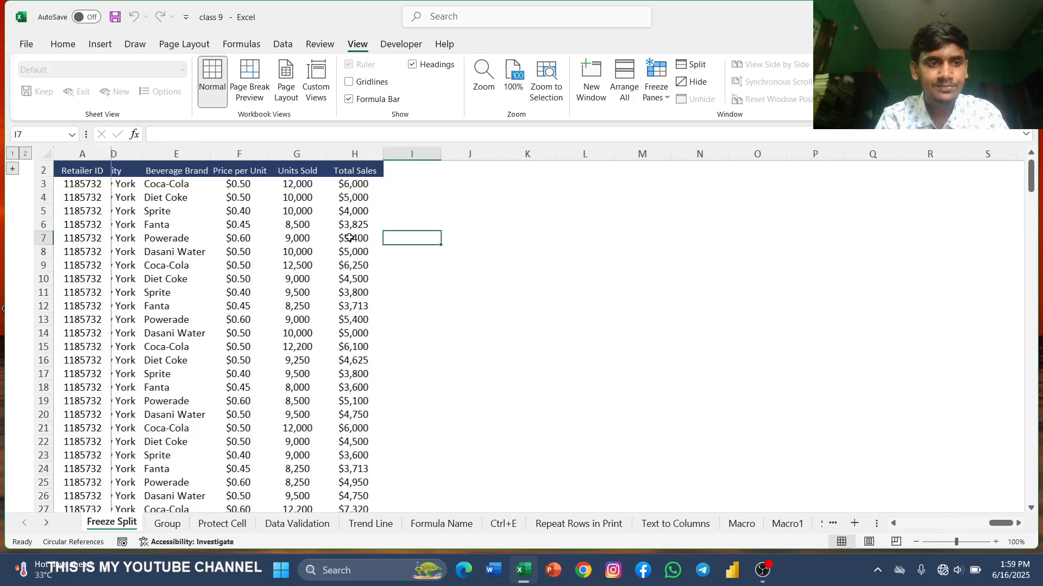
scroll(349, 238, "left", 2)
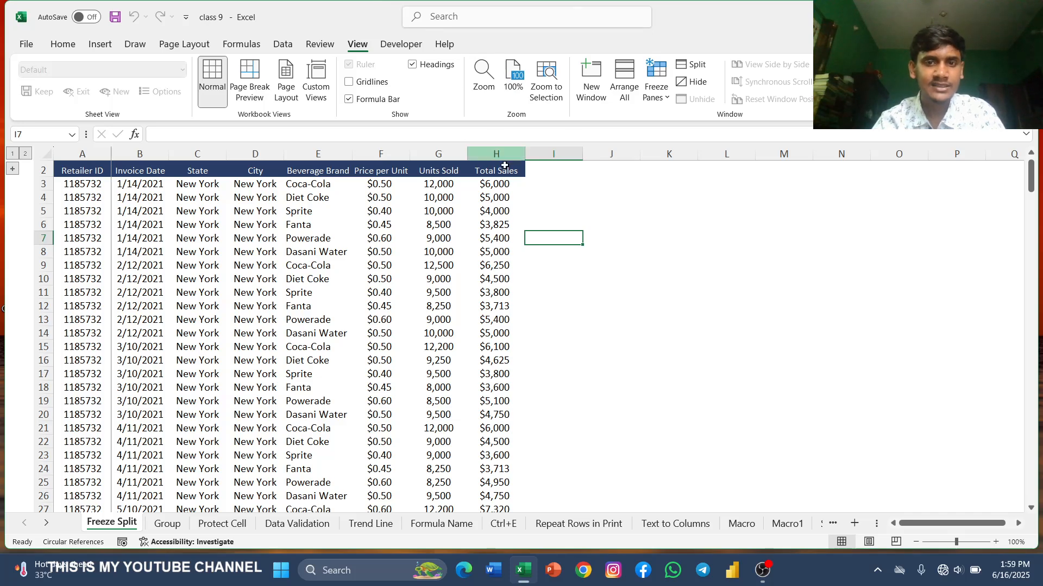
Step: Unfreeze the panes and split the window just below the header row
left_click(655, 84)
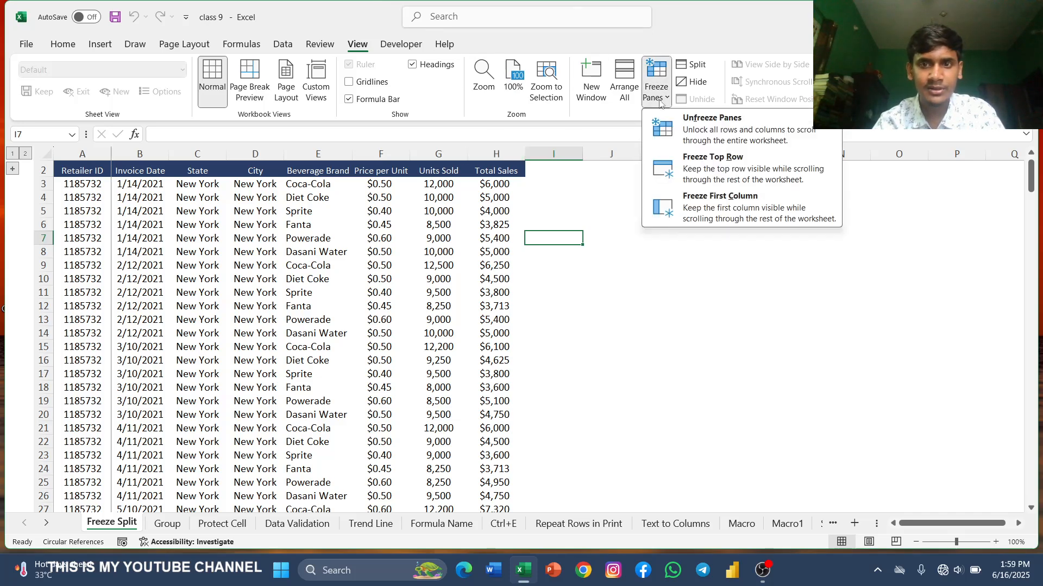
left_click(679, 144)
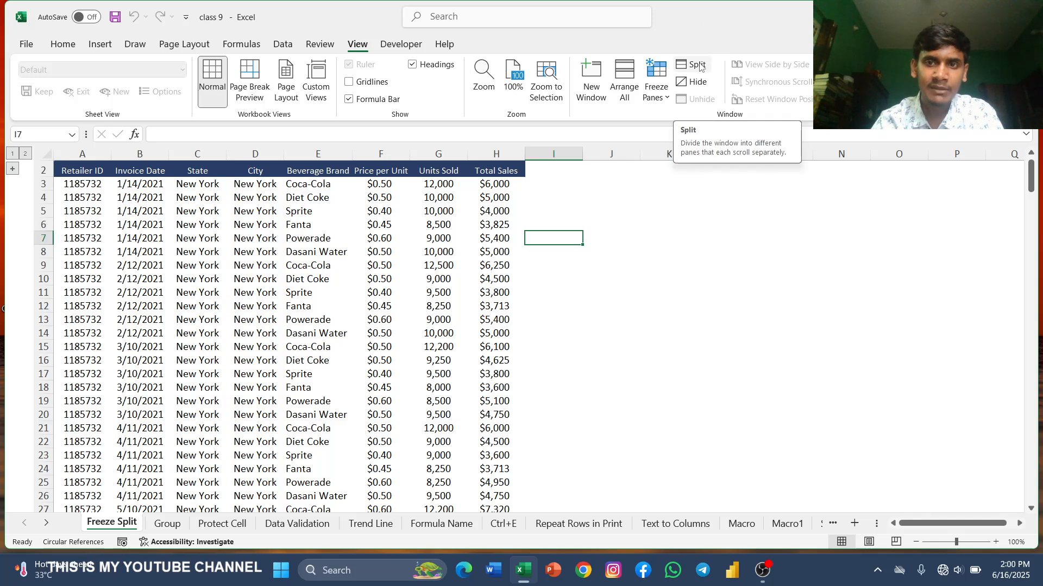
left_click(697, 64)
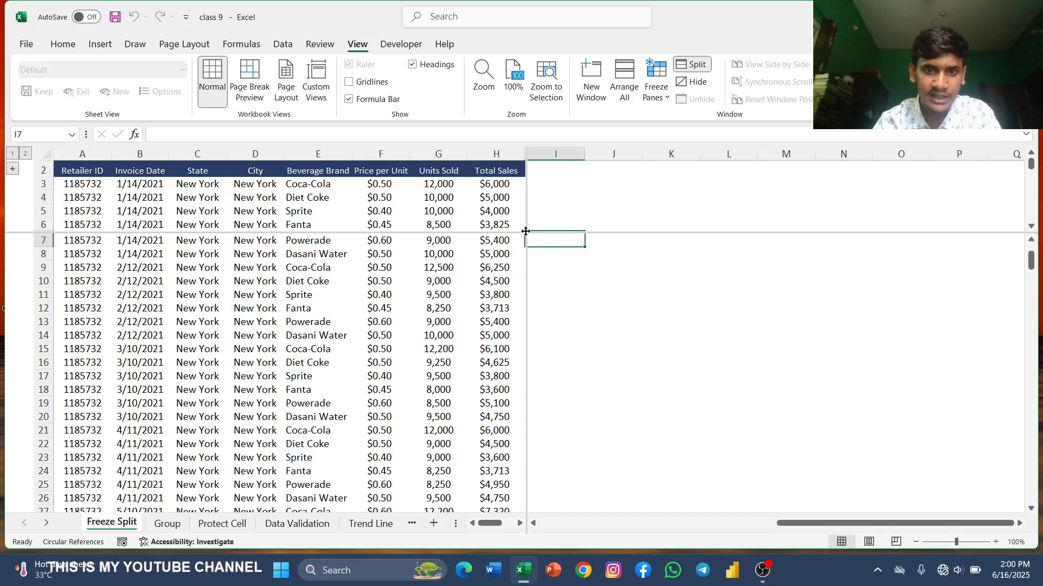
left_click_drag(526, 230, 525, 190)
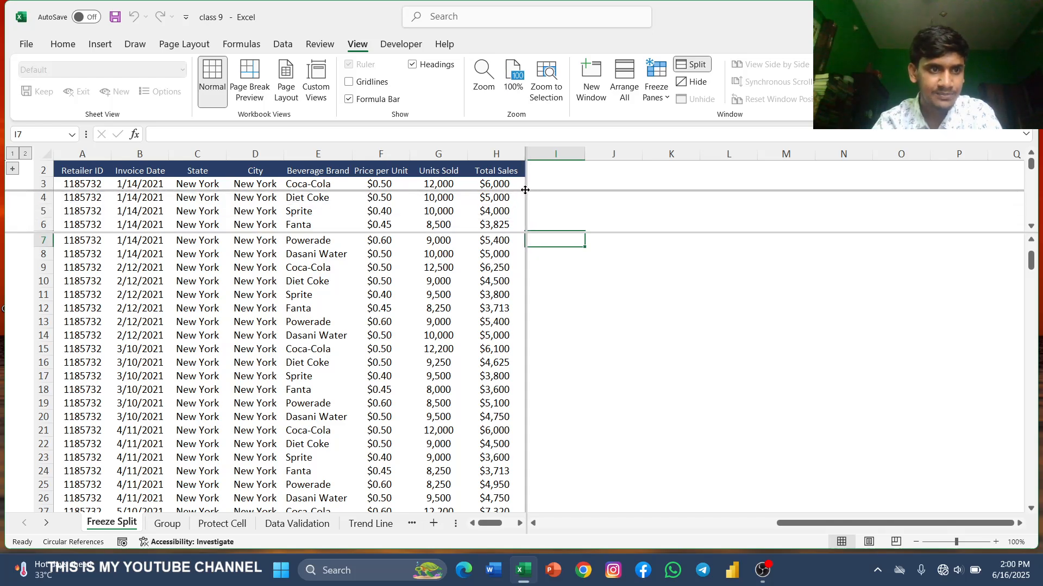
mouse_move(525, 190)
left_mouse_down()
mouse_move(293, 308)
mouse_move(274, 308)
mouse_move(254, 281)
mouse_move(435, 173)
mouse_move(450, 169)
mouse_move(457, 191)
mouse_move(505, 191)
mouse_move(524, 178)
left_mouse_up()
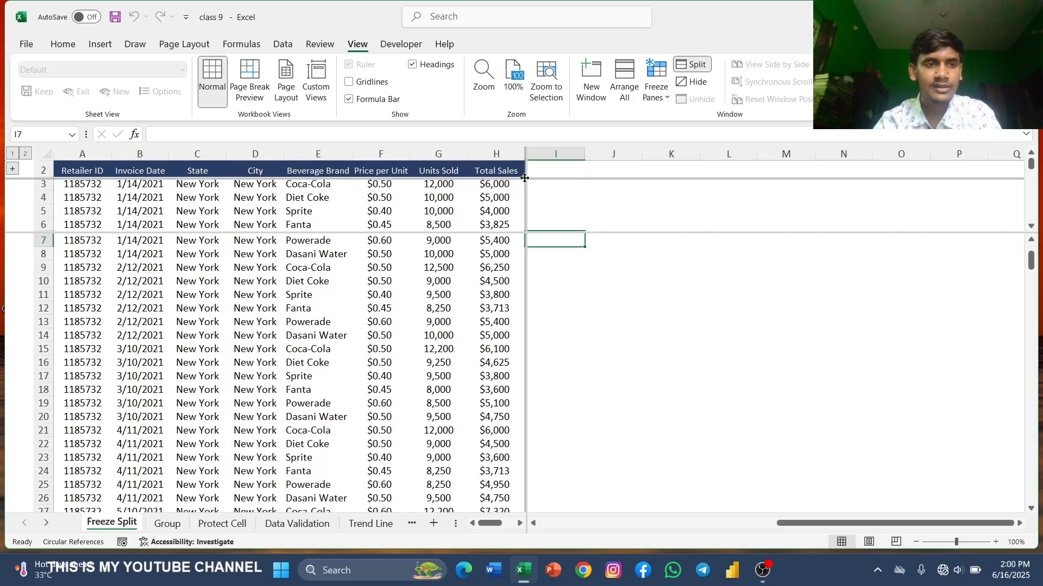
left_click_drag(525, 178, 525, 178)
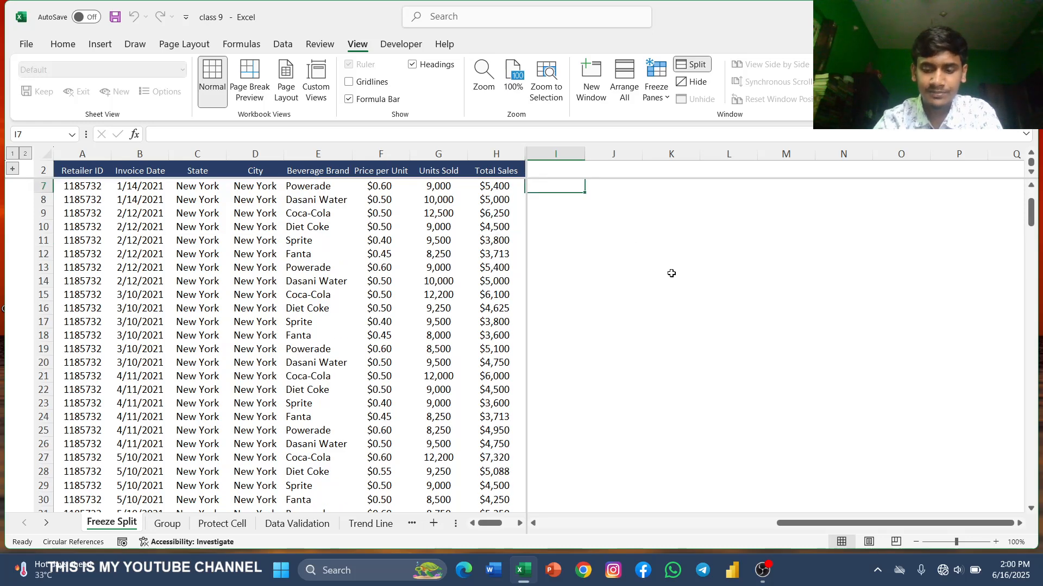
Step: Scroll down and back up through the split window to check how the panes scroll
key("Down")
scroll(549, 351, "down", 20)
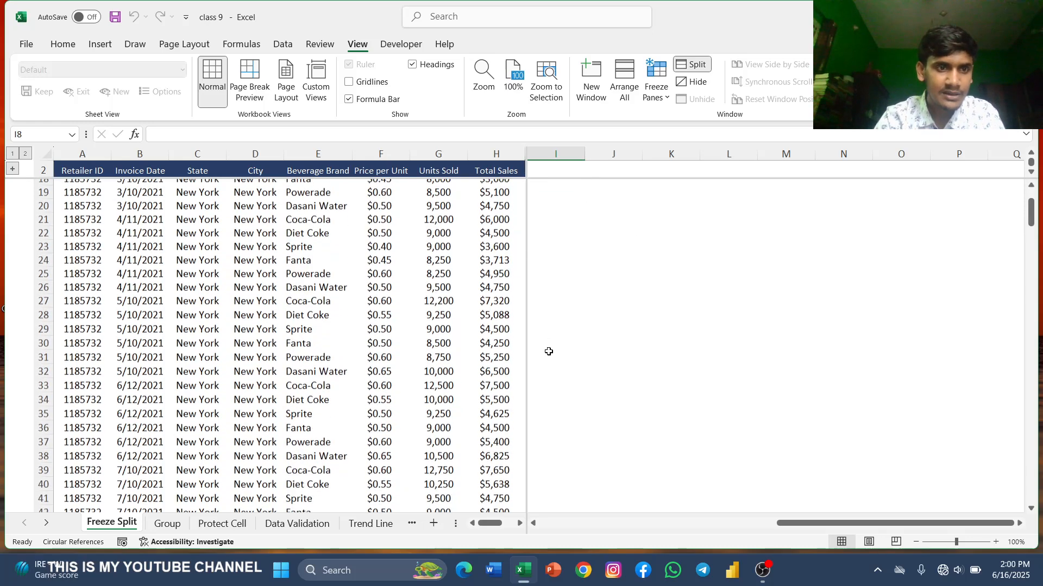
scroll(548, 352, "down", 20)
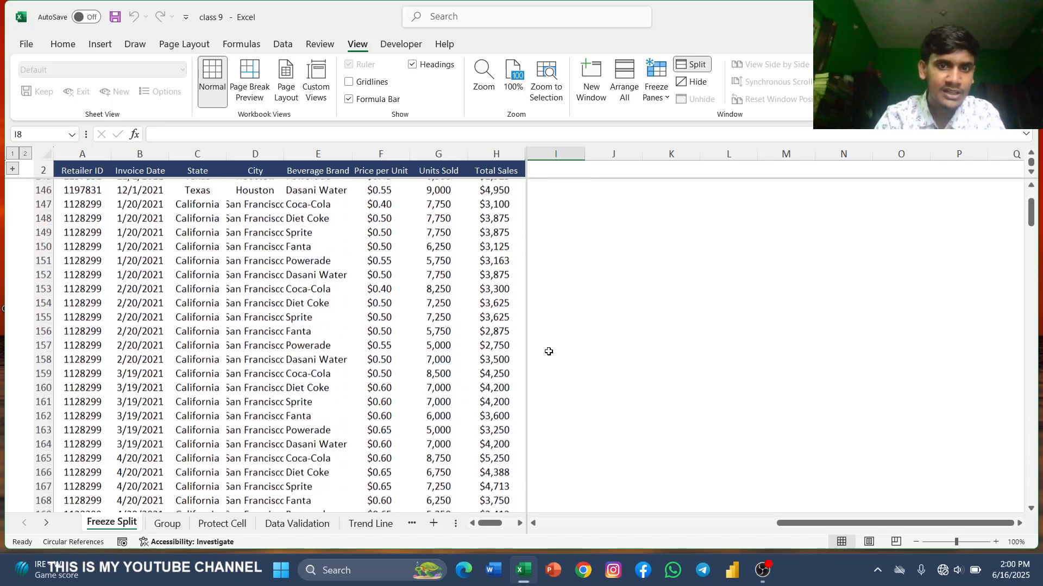
scroll(548, 351, "up", 20)
scroll(548, 352, "up", 10)
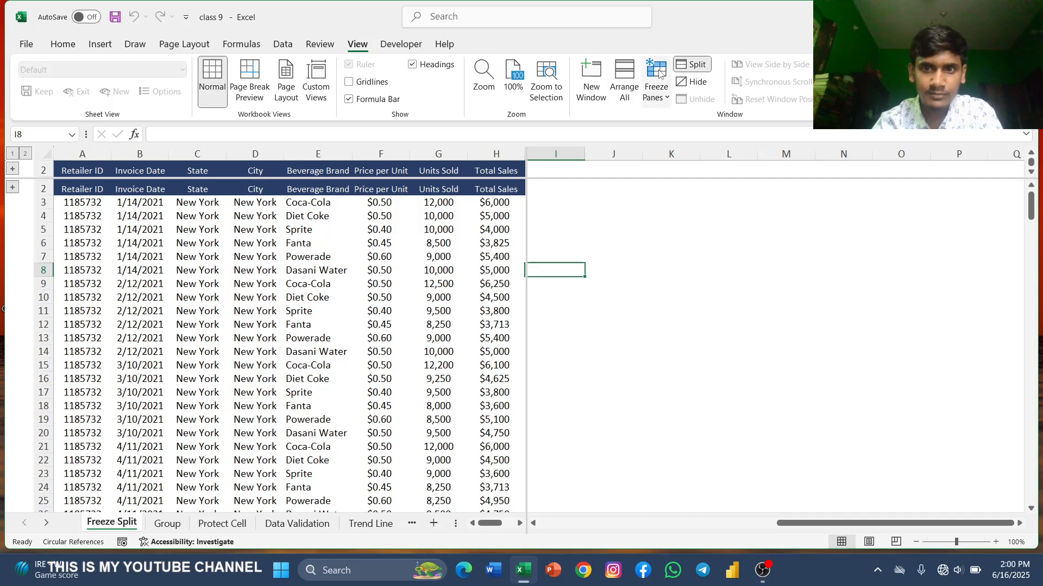
Step: Reset the split and move it so the panes divide below the header row and after column A
left_click(695, 64)
left_click(696, 65)
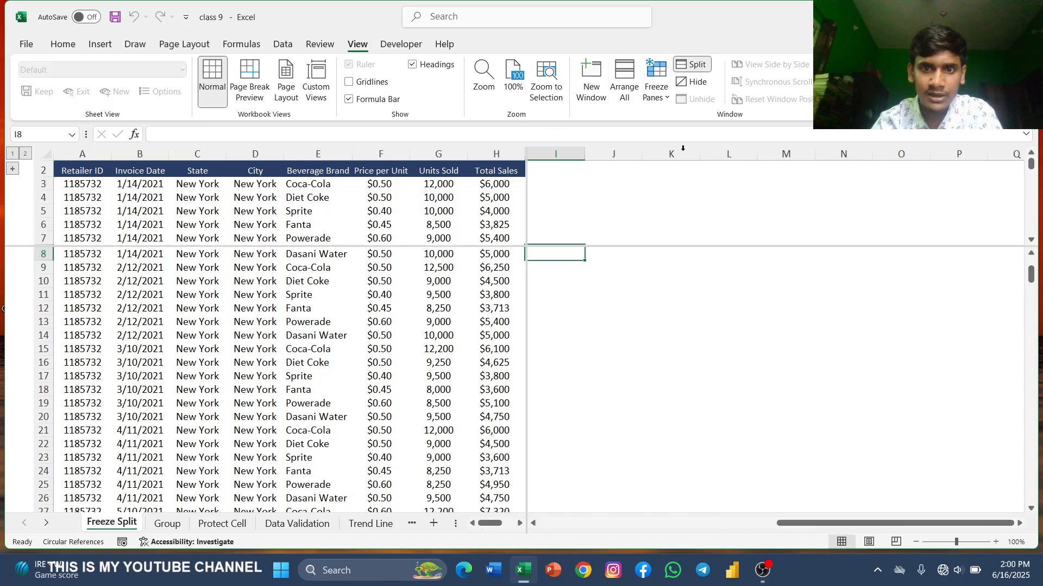
left_click_drag(526, 246, 112, 177)
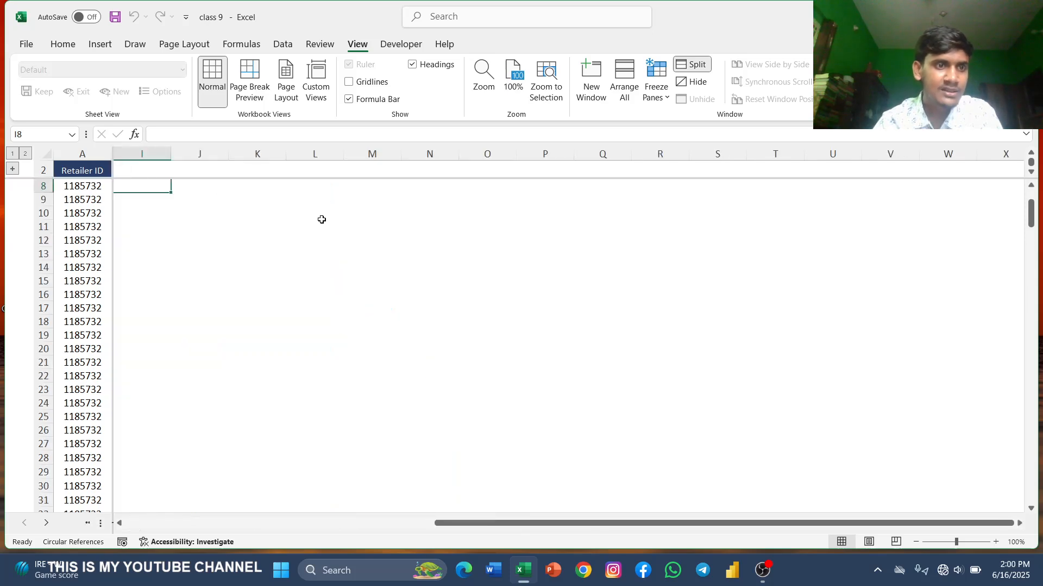
Step: Scroll sideways across the split window to check the separate panes
scroll(218, 299, "left", 5)
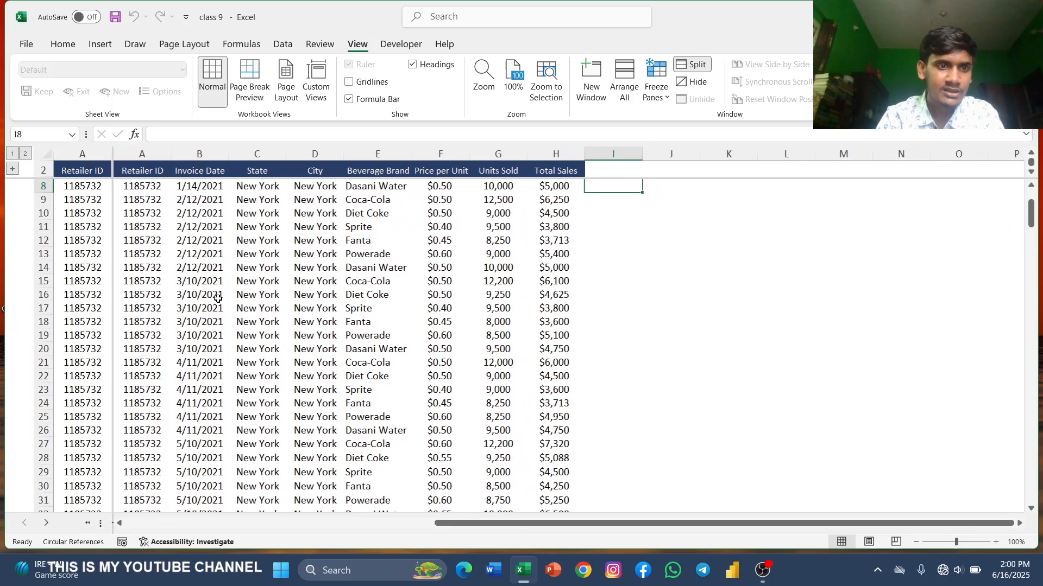
scroll(218, 298, "right", 2)
scroll(217, 299, "left", 5)
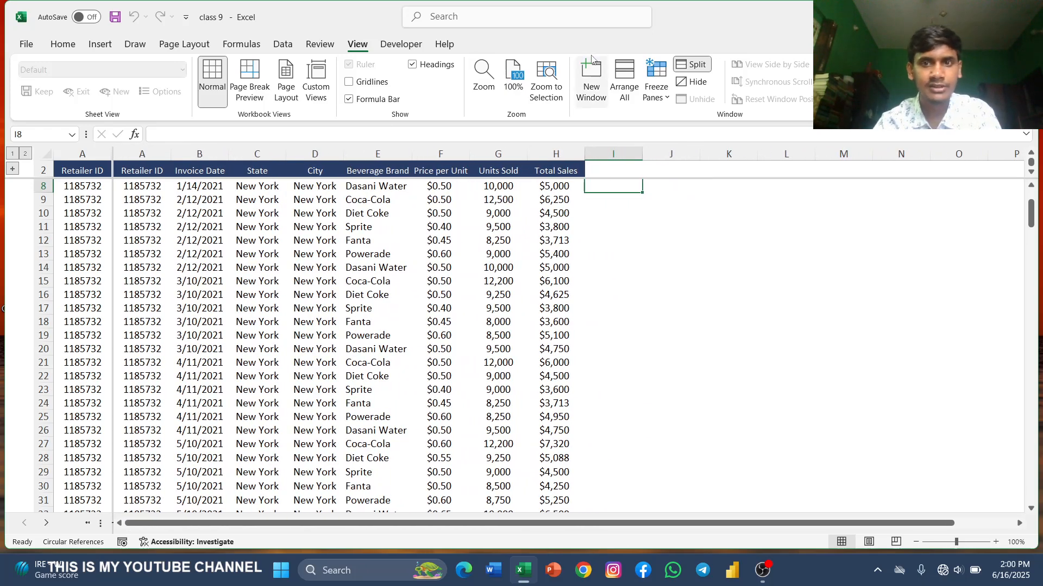
Step: Remove the window split from the sheet
left_click(693, 65)
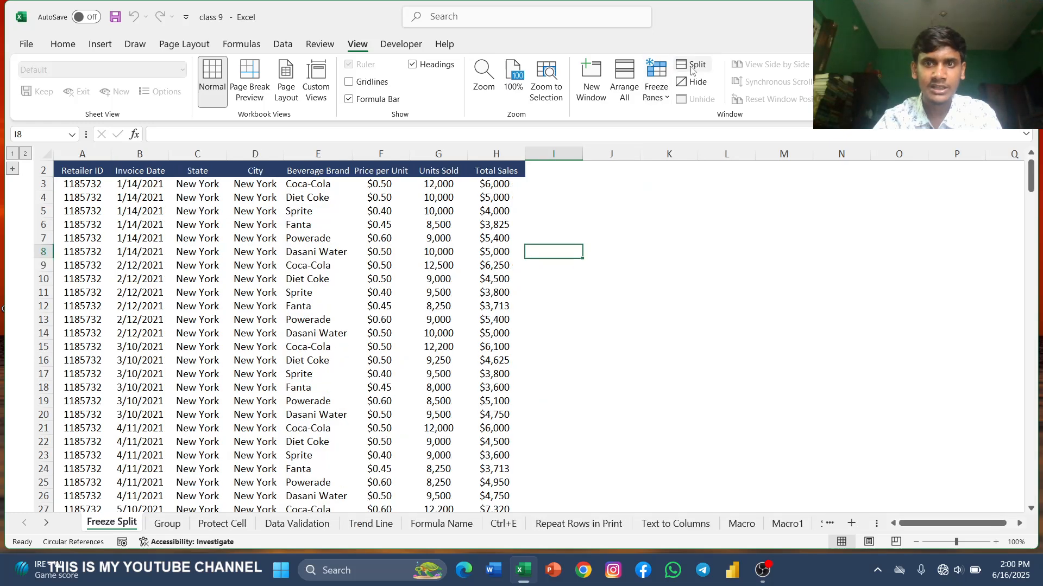
scroll(383, 263, "down", 3)
scroll(383, 263, "up", 3)
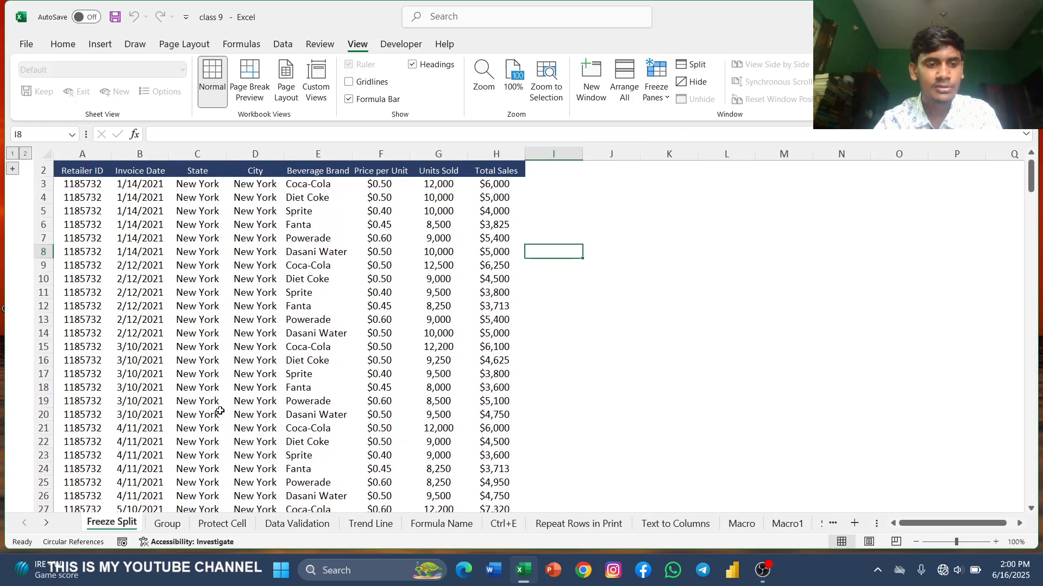
Step: Switch to the Group sheet and scroll through the income statement
left_click(168, 523)
scroll(369, 353, "down", 15)
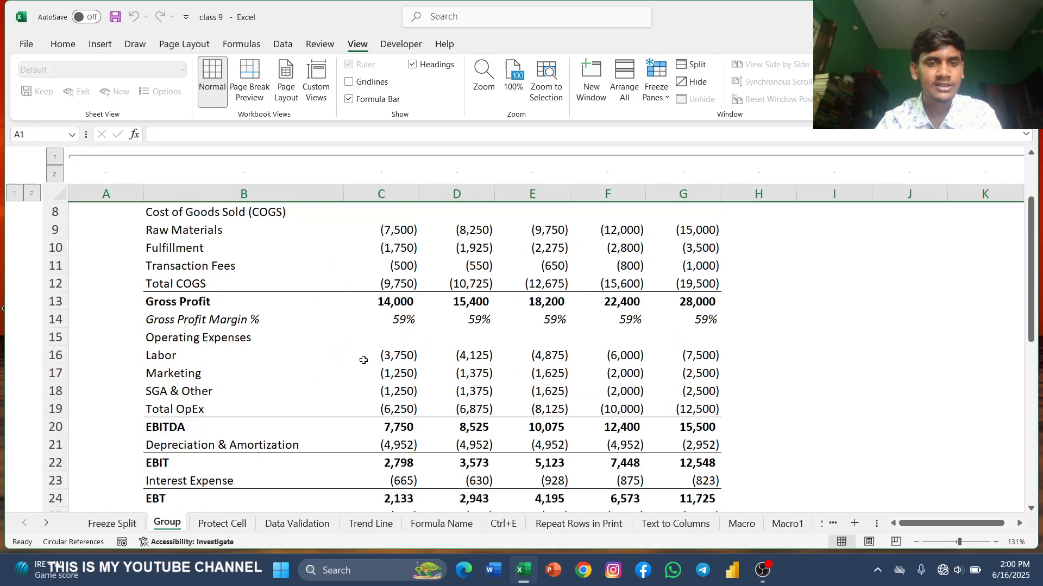
scroll(377, 341, "up", 15)
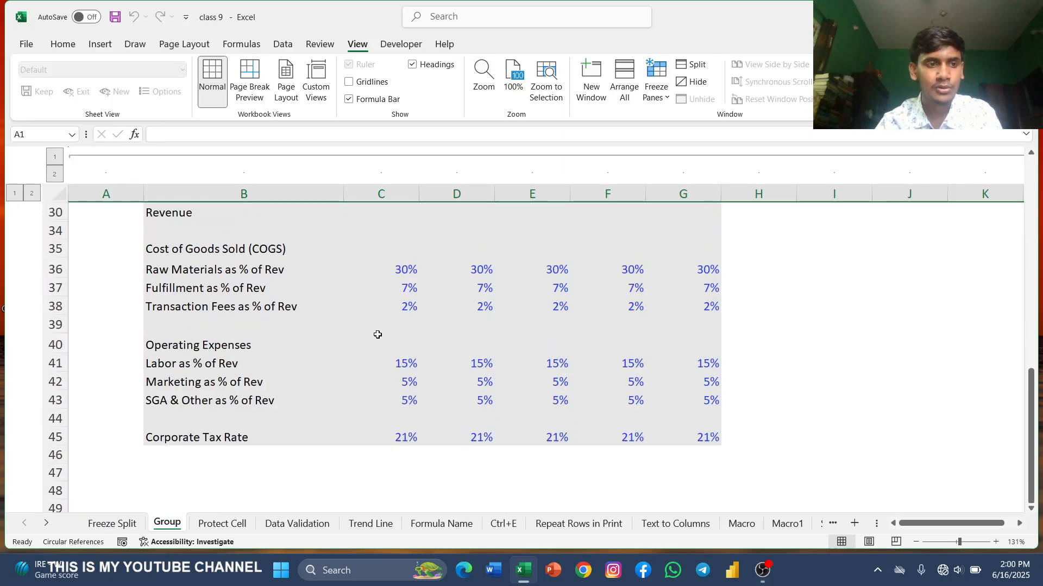
scroll(378, 331, "down", 1)
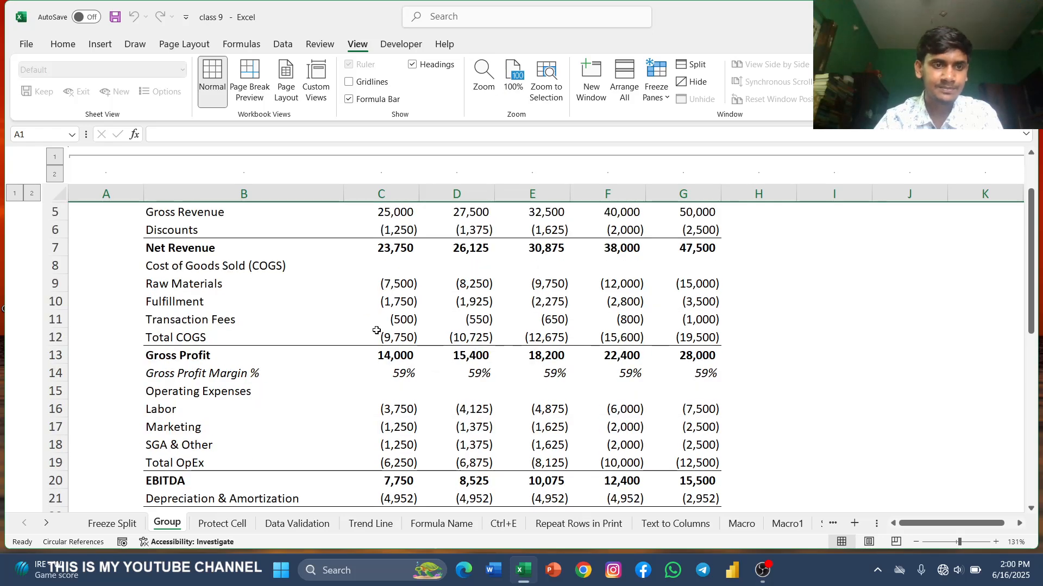
scroll(377, 331, "up", 1)
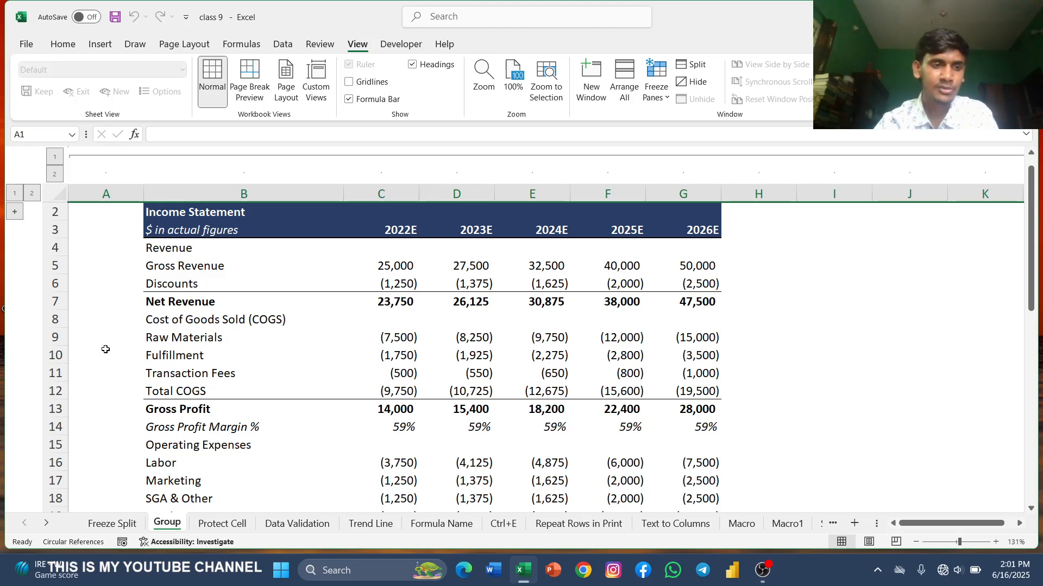
Step: Hide rows 7 to 11 of the income statement
left_click(66, 301)
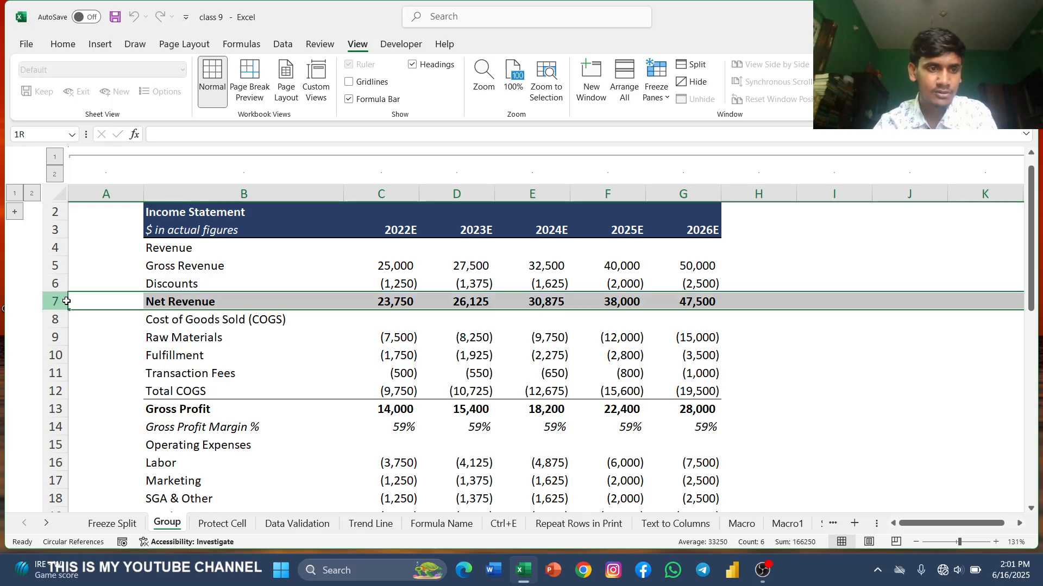
left_click_drag(66, 301, 65, 373)
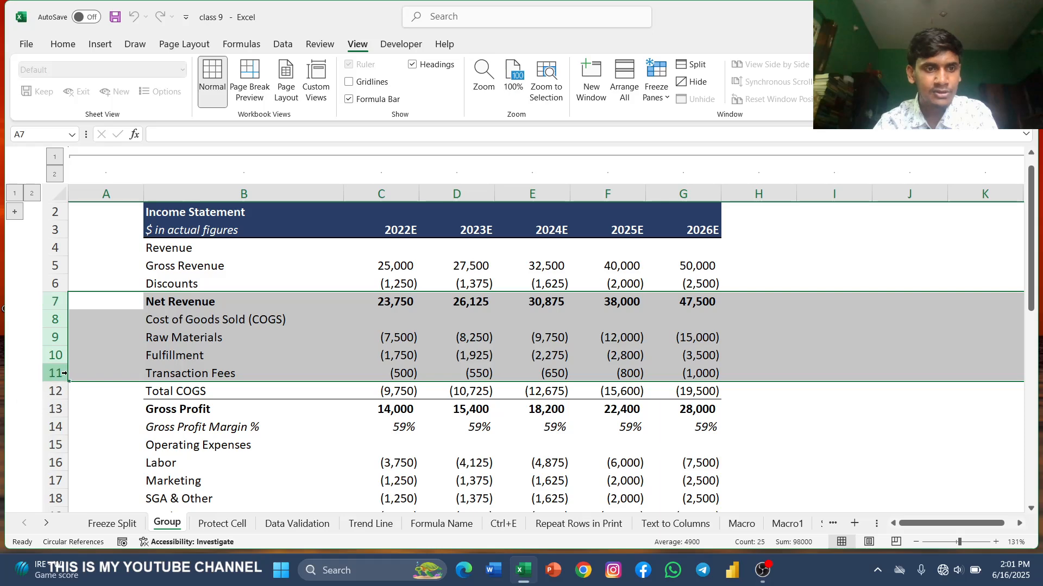
right_click(100, 323)
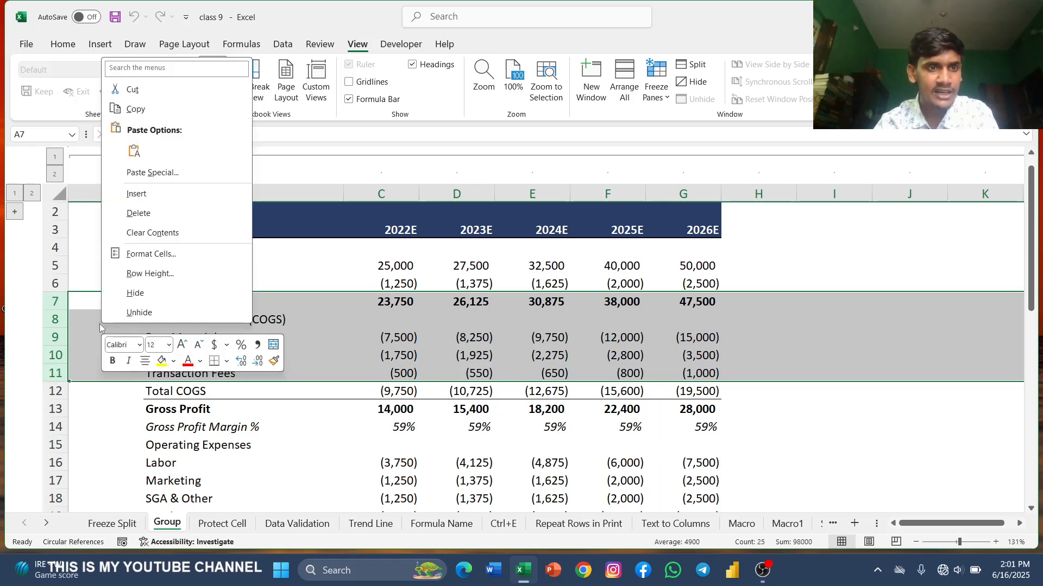
left_click(146, 297)
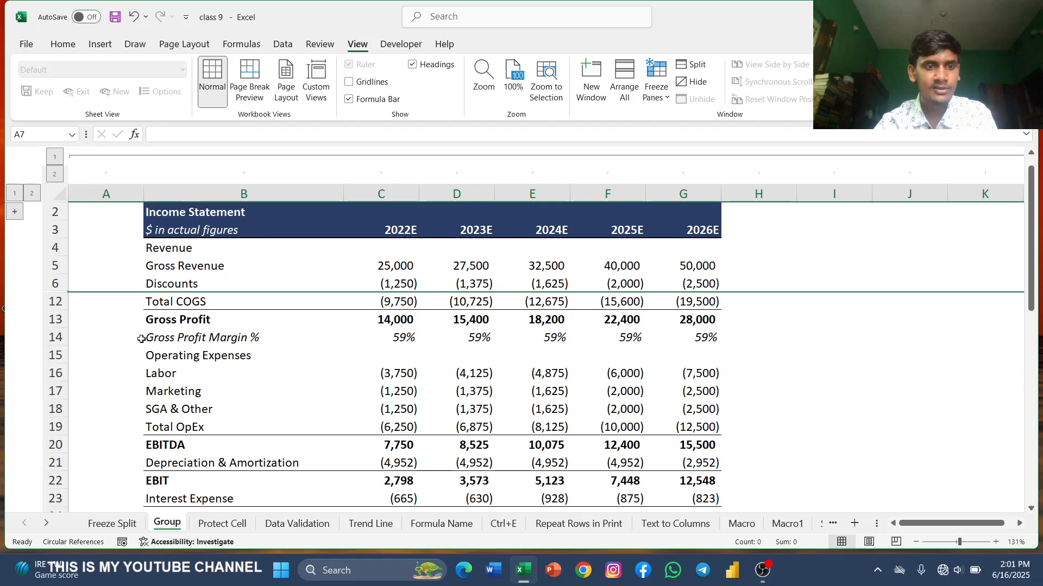
Step: Undo the hiding of rows 7 to 11
scroll(109, 366, "down", 1)
scroll(109, 366, "up", 1)
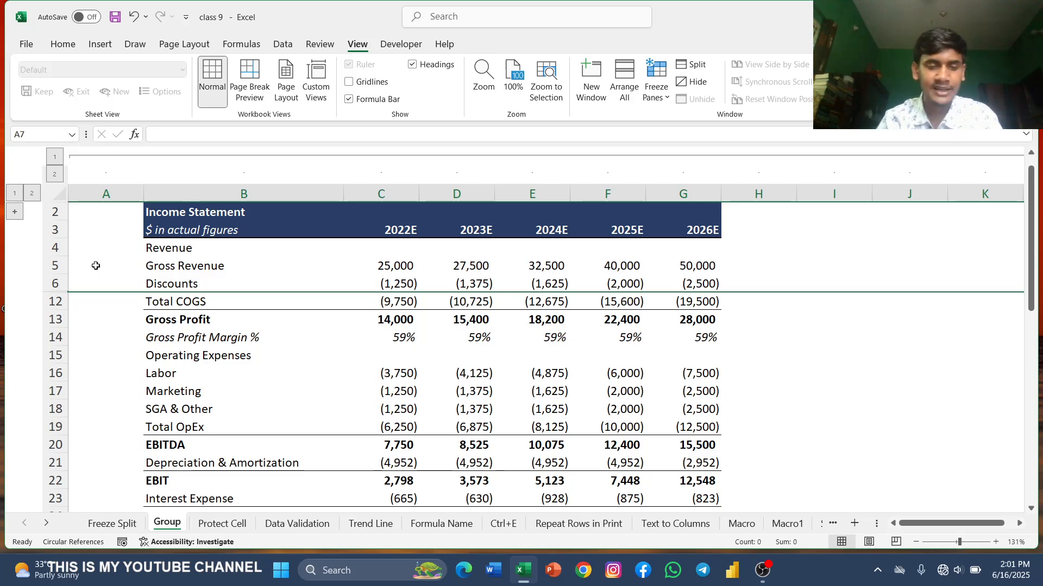
left_click(133, 20)
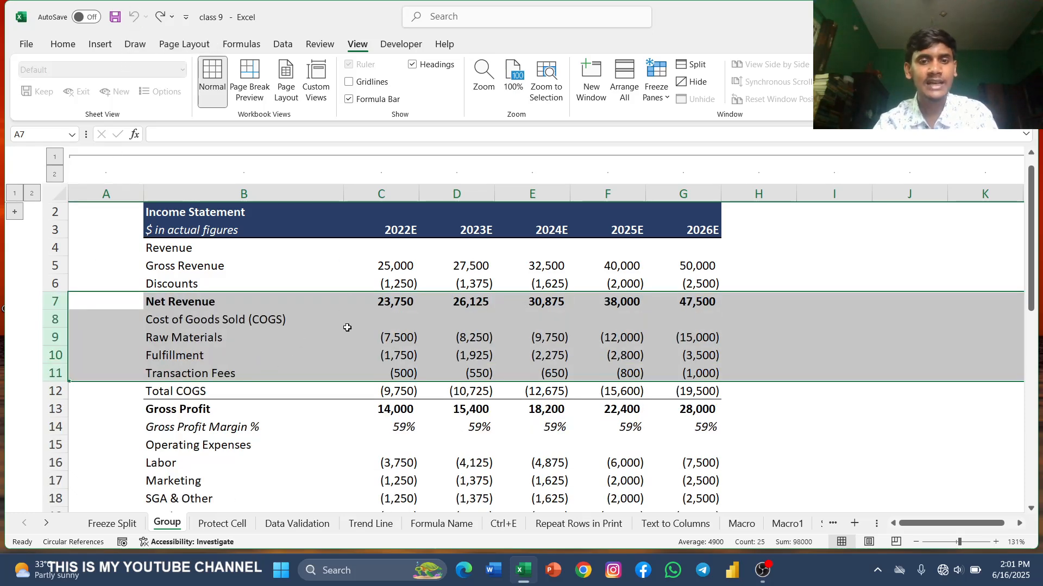
left_click(819, 366)
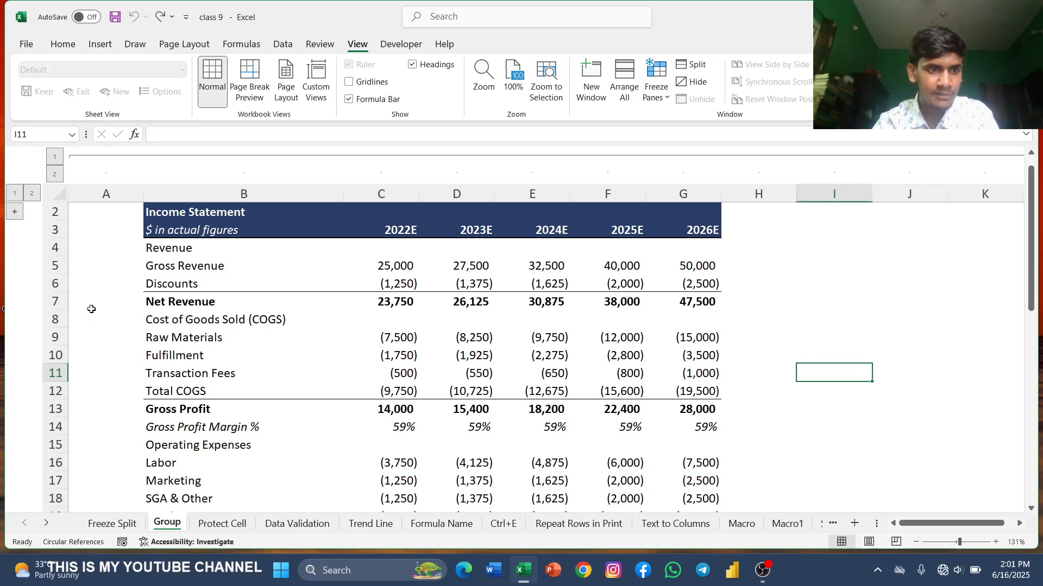
Step: Group rows 7 to 12, Net Revenue through Total COGS, into an outline group
left_click_drag(64, 302, 77, 389)
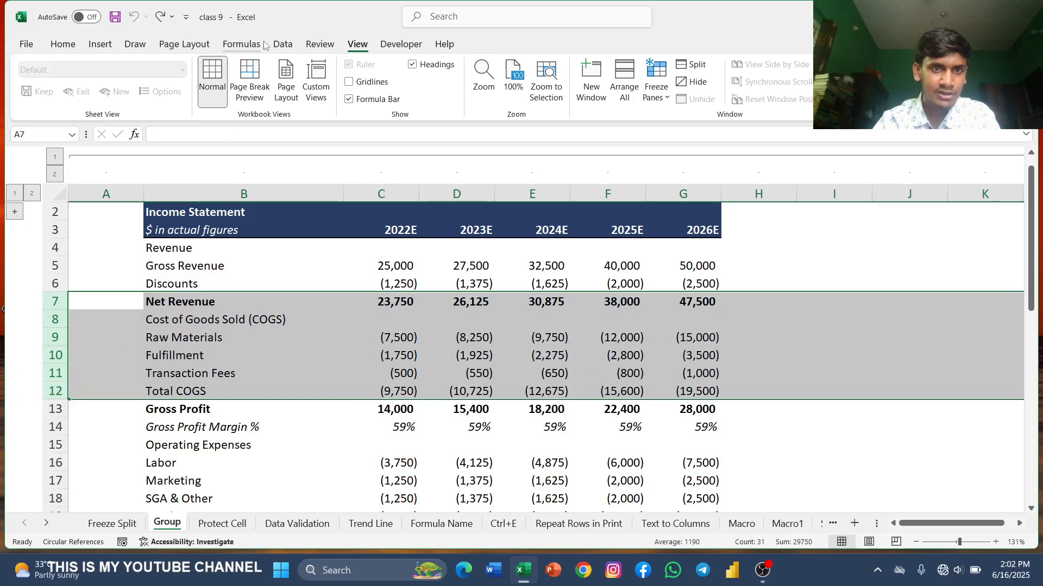
left_click(282, 44)
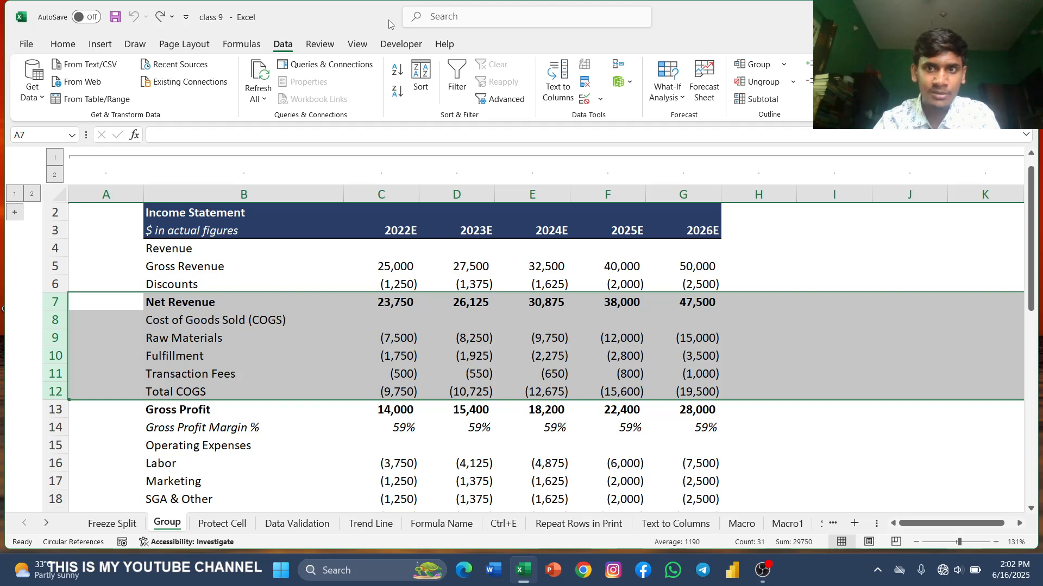
left_click(759, 65)
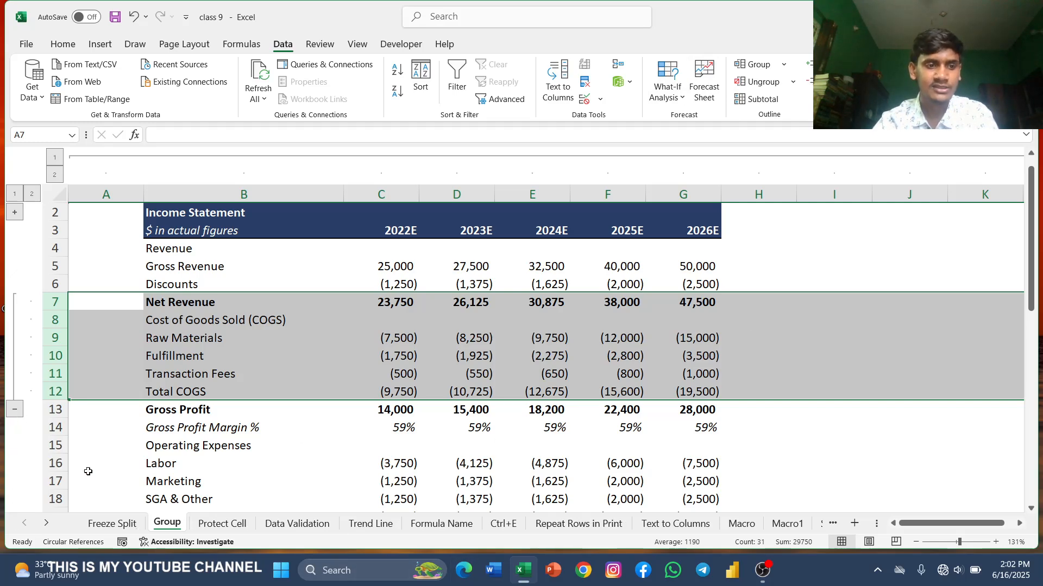
Step: Collapse and expand the new row group twice to test it
left_click(15, 410)
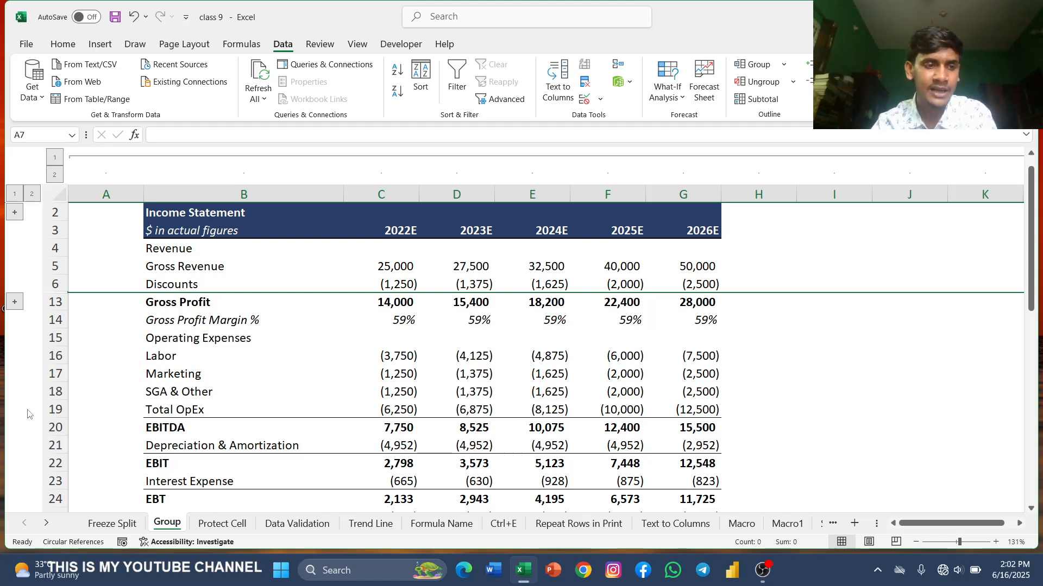
left_click(14, 302)
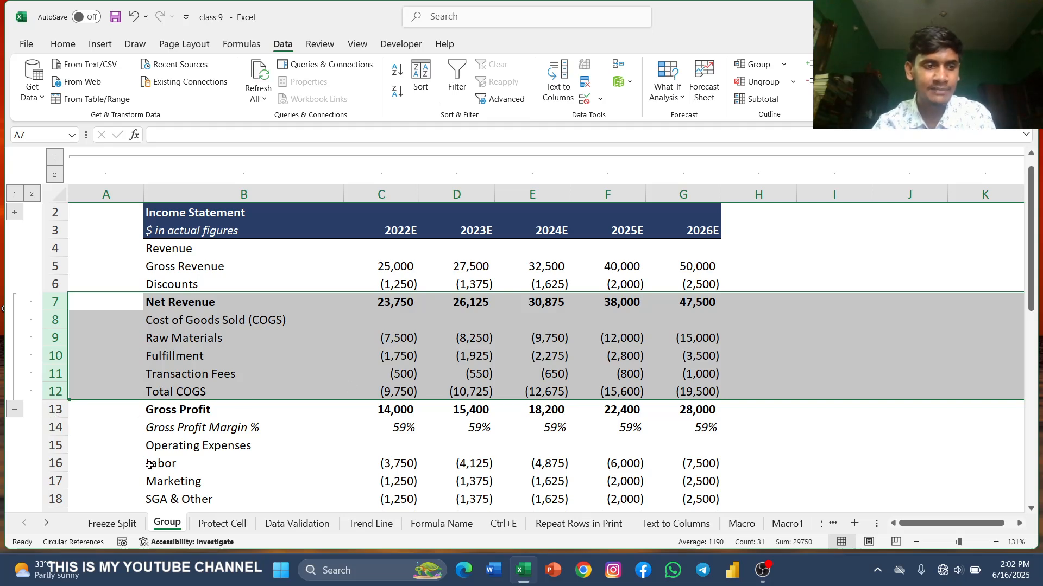
left_click(14, 410)
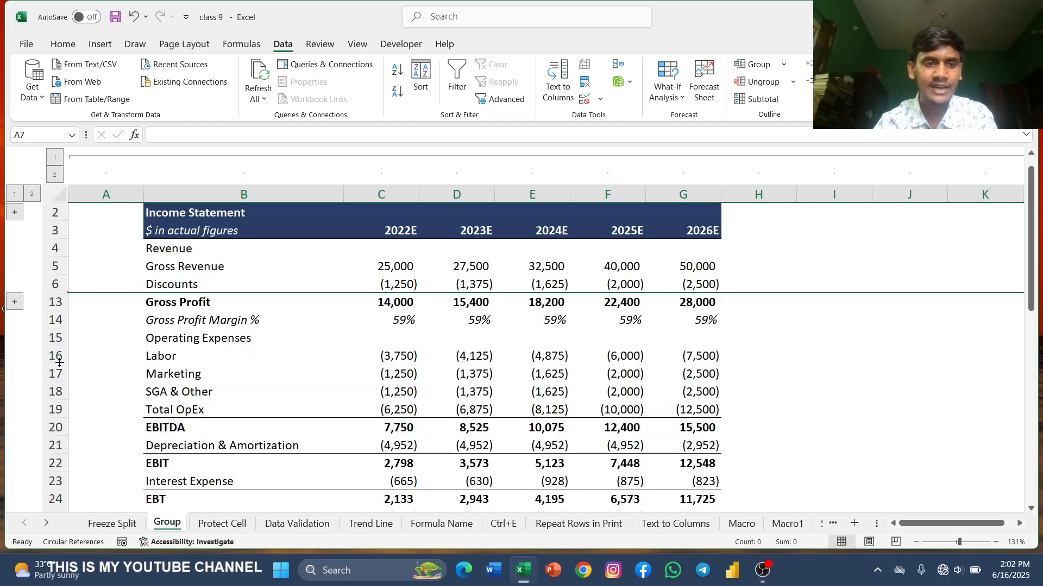
left_click(15, 302)
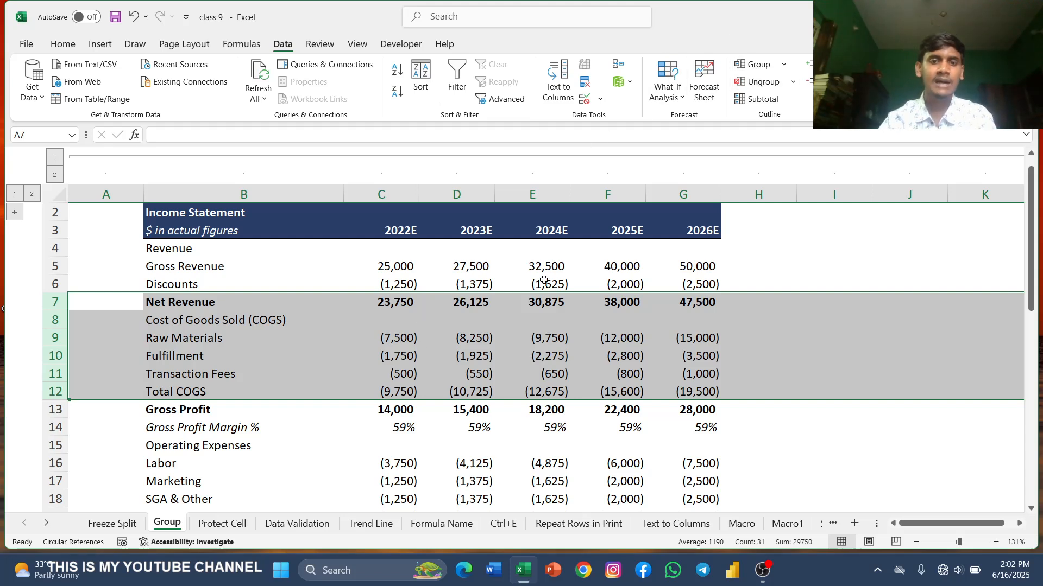
Step: Select rows 7 to 12 of the income statement and group them into an outline group
left_click(732, 325)
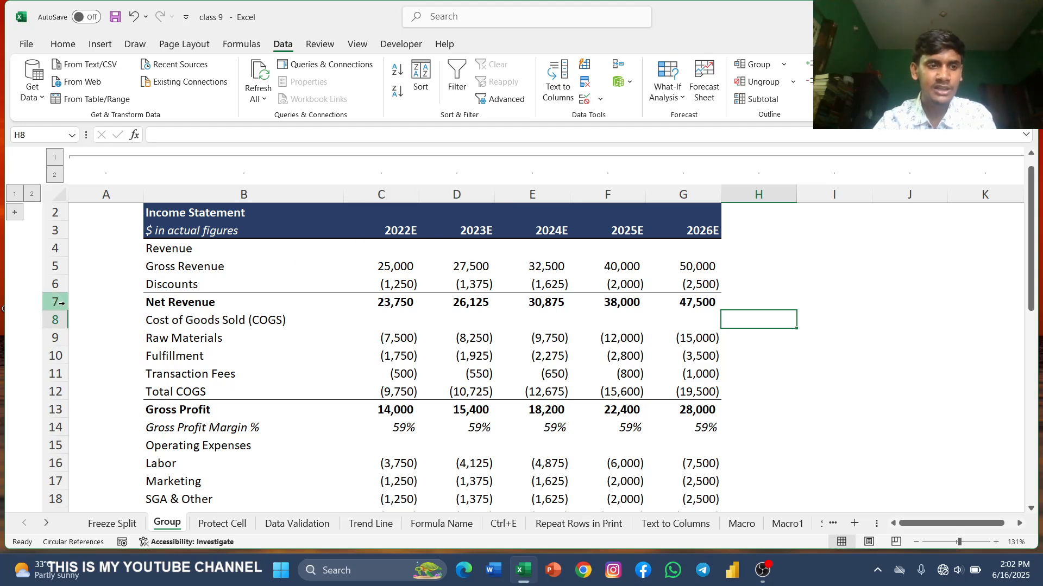
left_click_drag(62, 298, 72, 386)
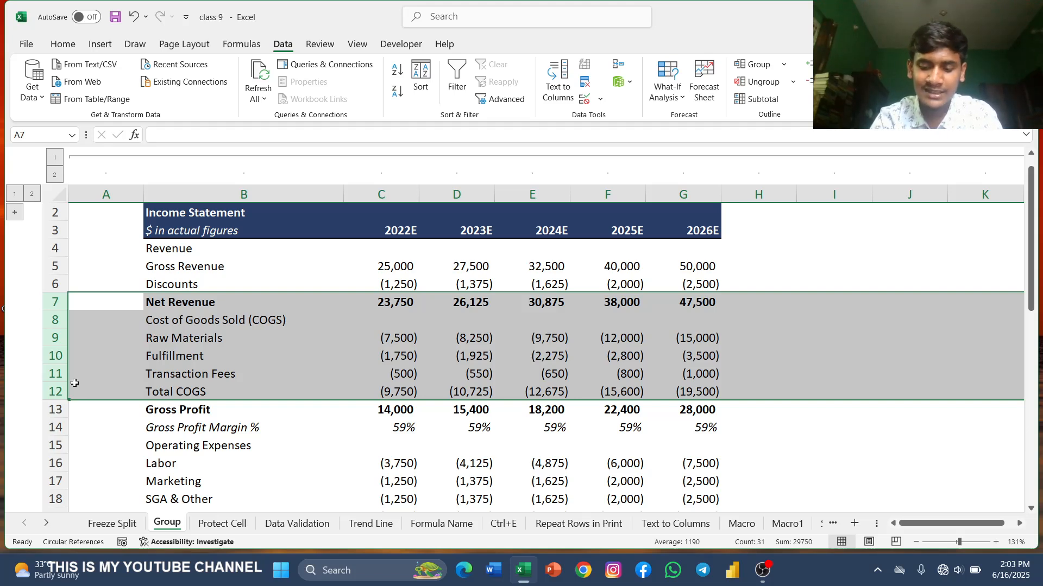
key("shift+alt+Right")
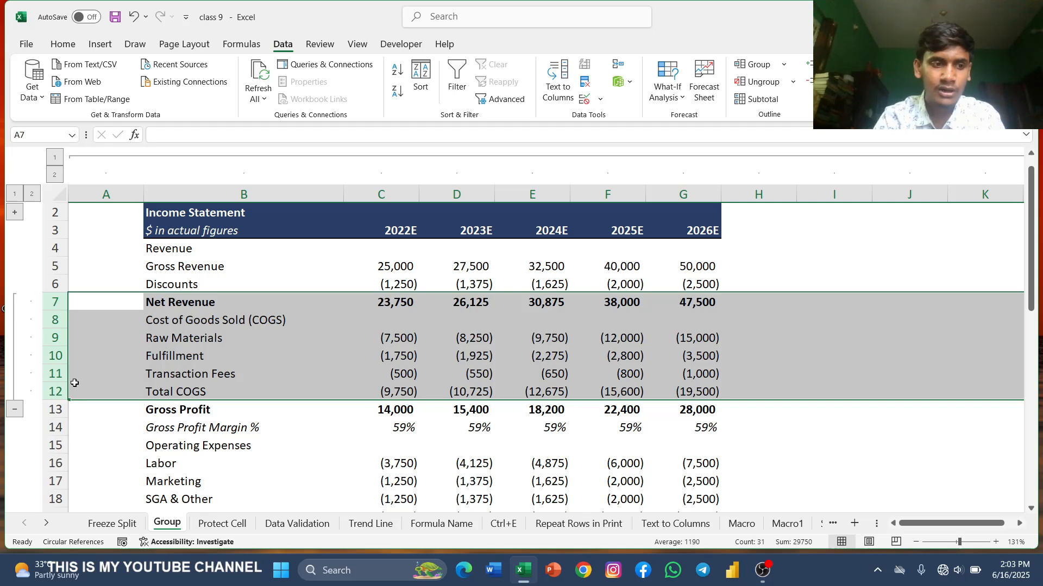
Step: Collapse the rows 7–12 group and expand it again
left_click(14, 410)
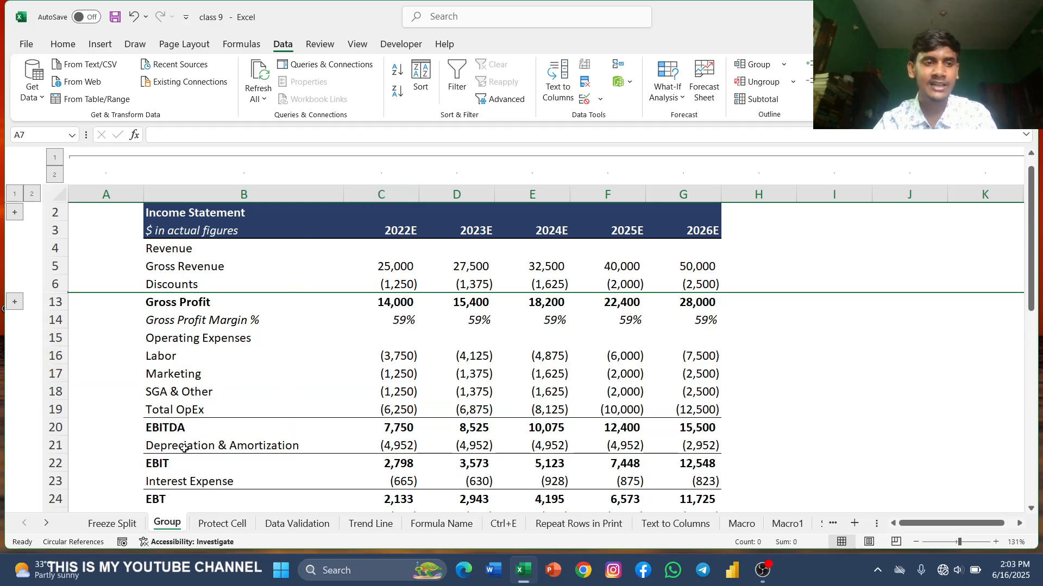
scroll(437, 440, "down", 5)
scroll(405, 436, "up", 5)
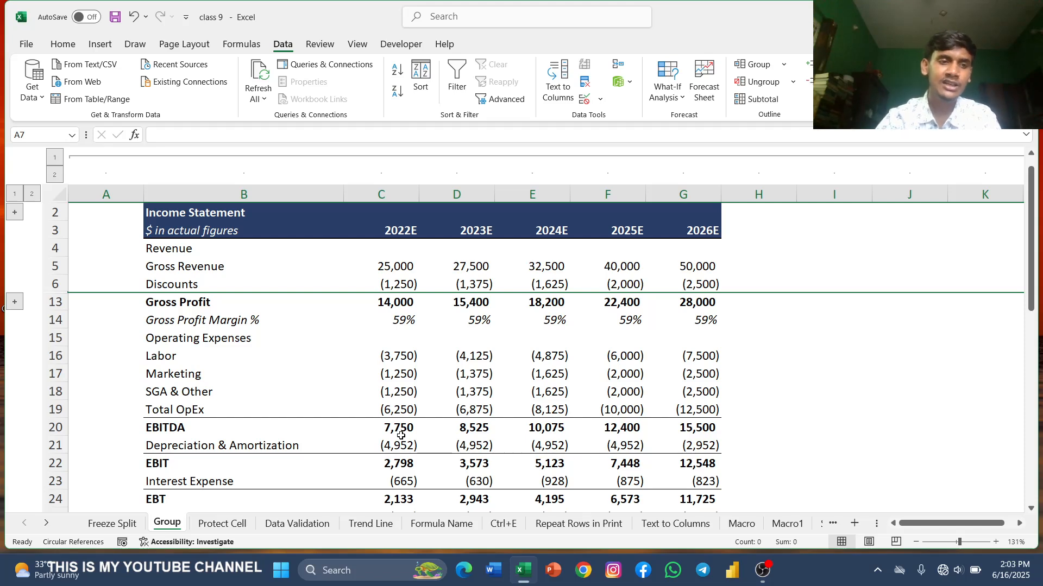
left_click(14, 302)
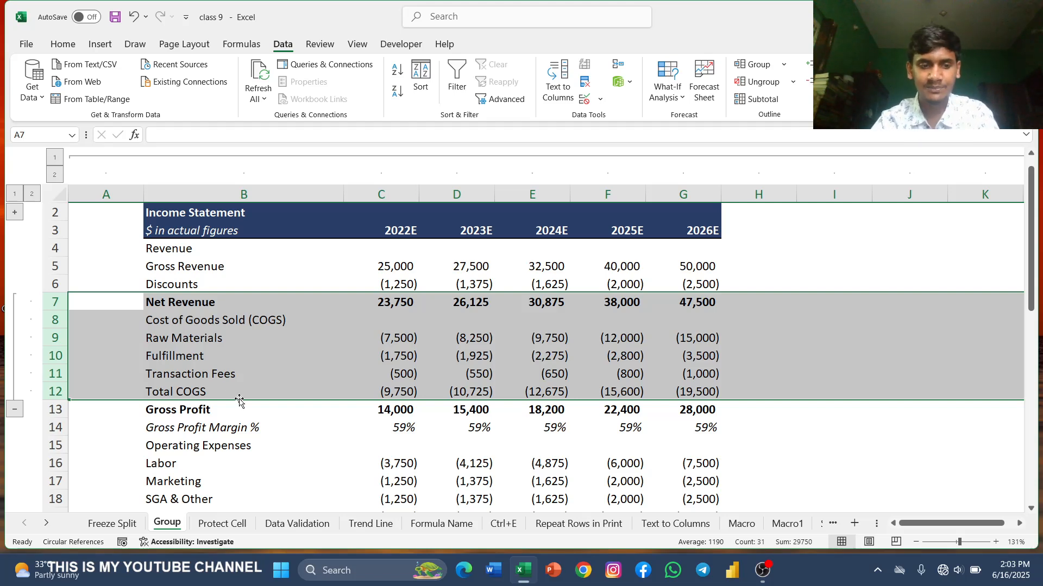
Step: Open the Protect Cell worksheet and look over its income statement and assumptions
left_click(223, 524)
scroll(255, 442, "up", 2)
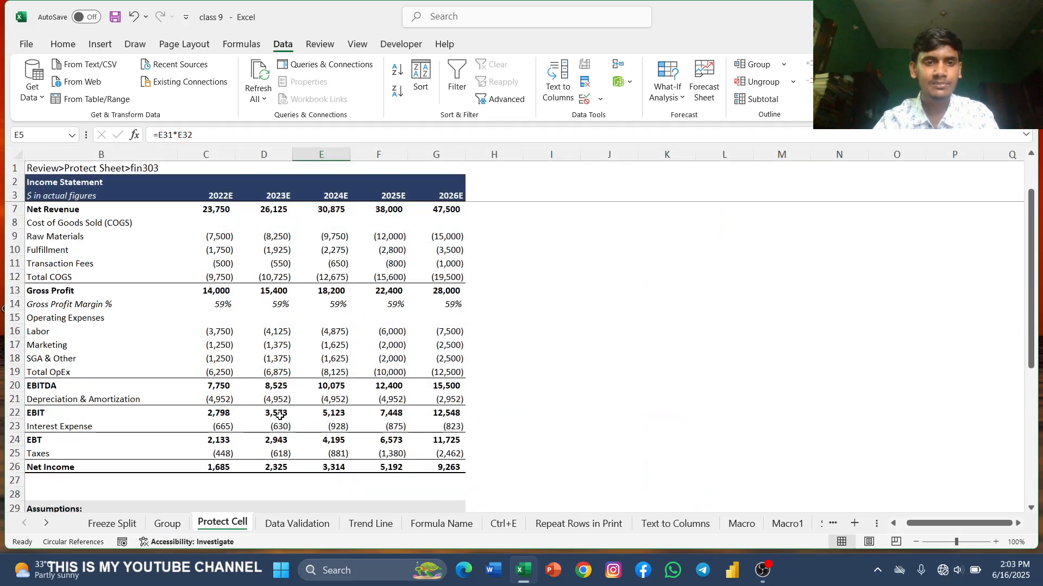
scroll(282, 415, "down", 1)
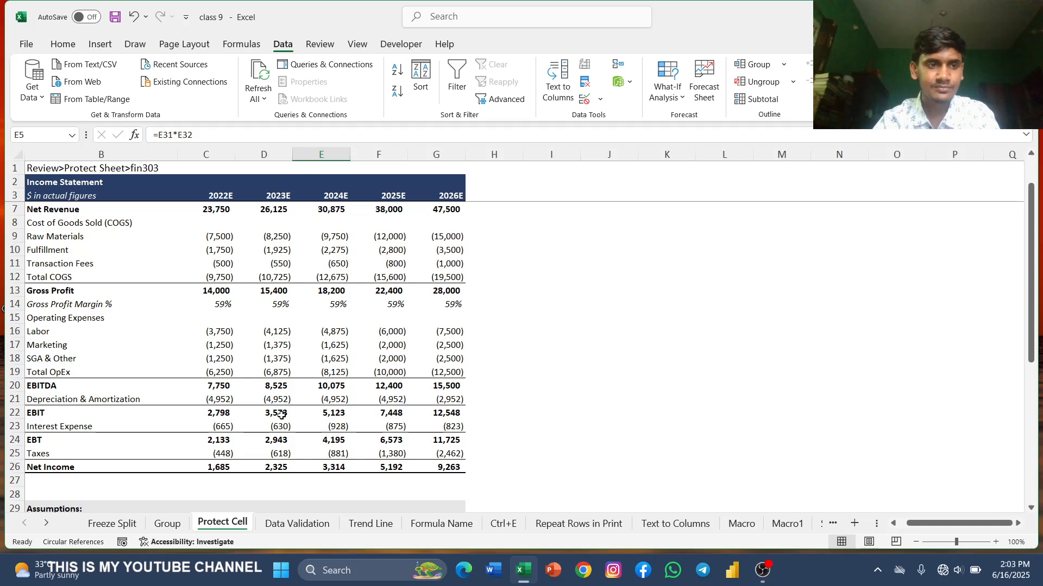
scroll(282, 416, "down", 3)
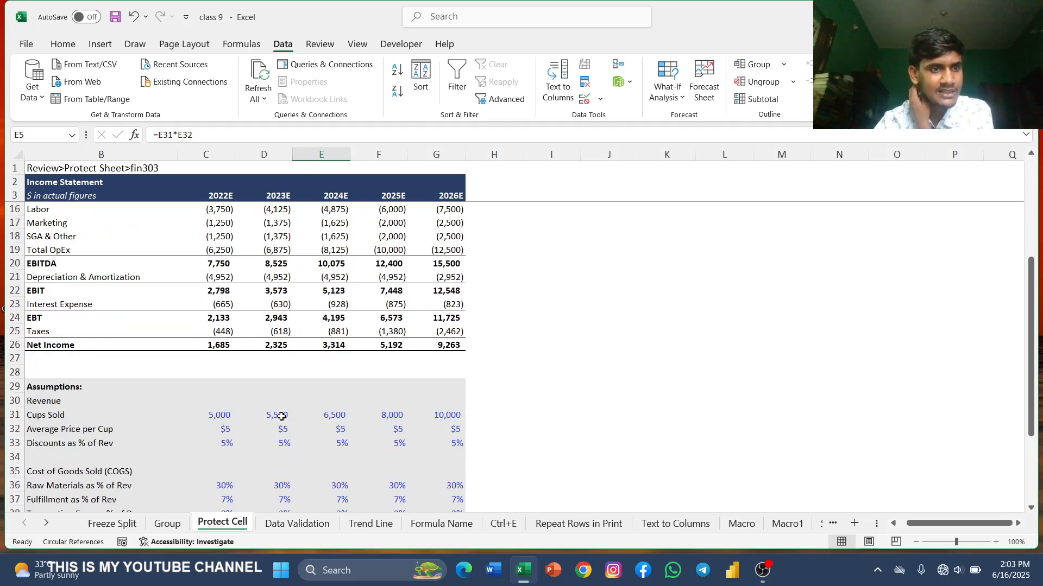
scroll(282, 416, "up", 3)
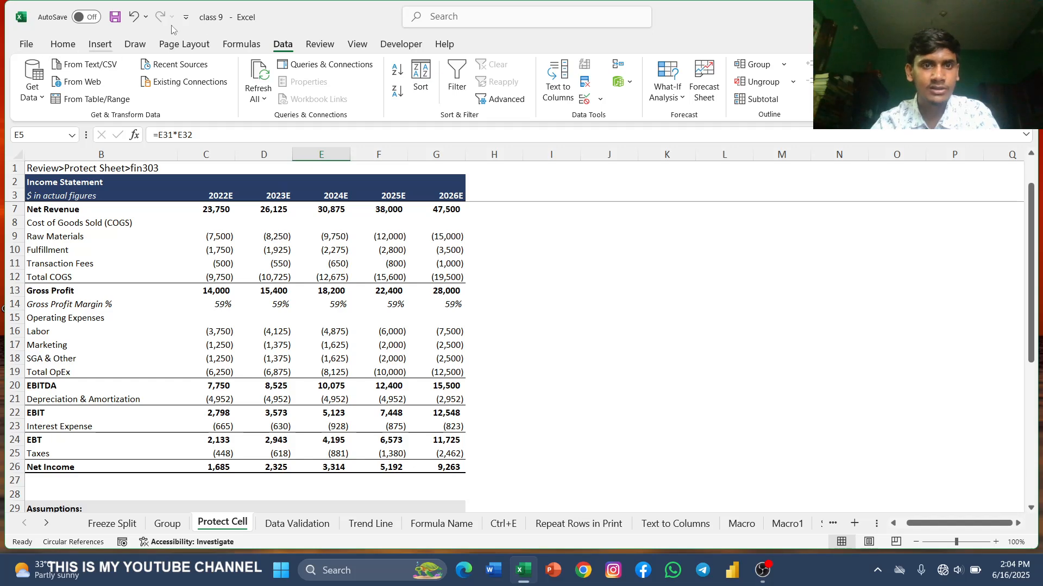
Step: Protect the sheet with a password, allowing selection of locked and unlocked cells, and re-enter the password to confirm
left_click(316, 48)
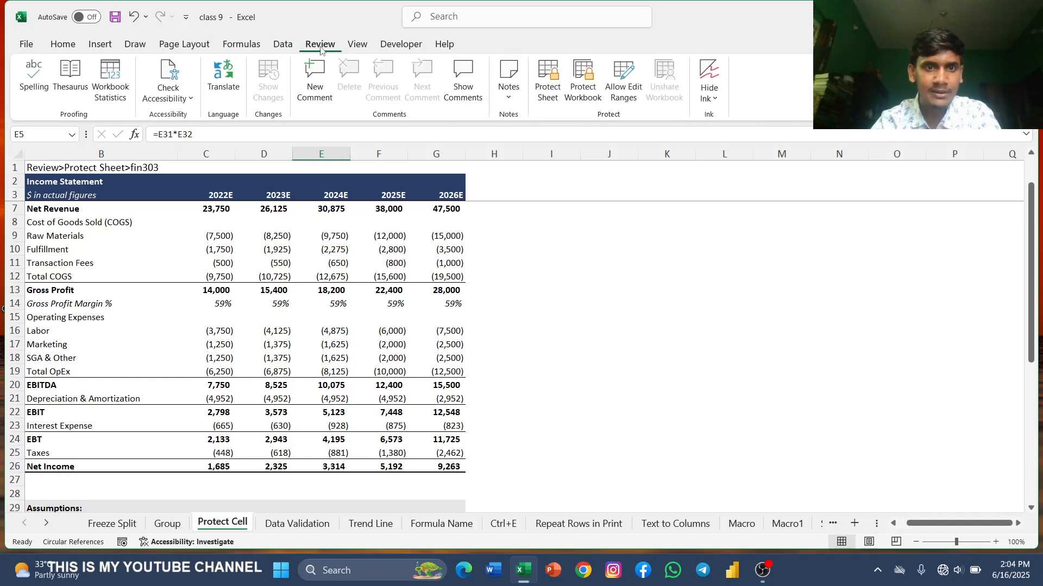
left_click(553, 89)
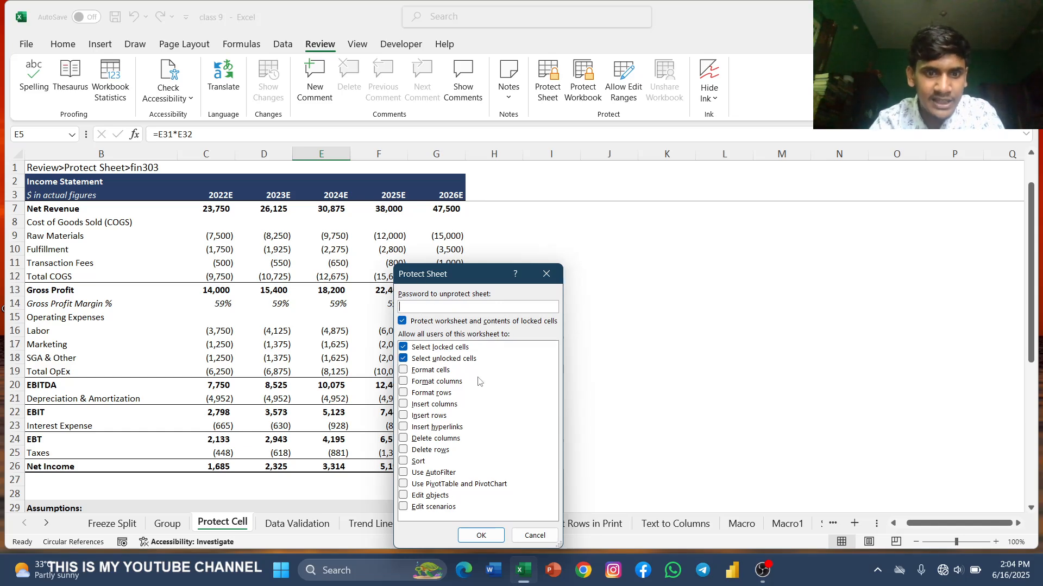
left_click(403, 347)
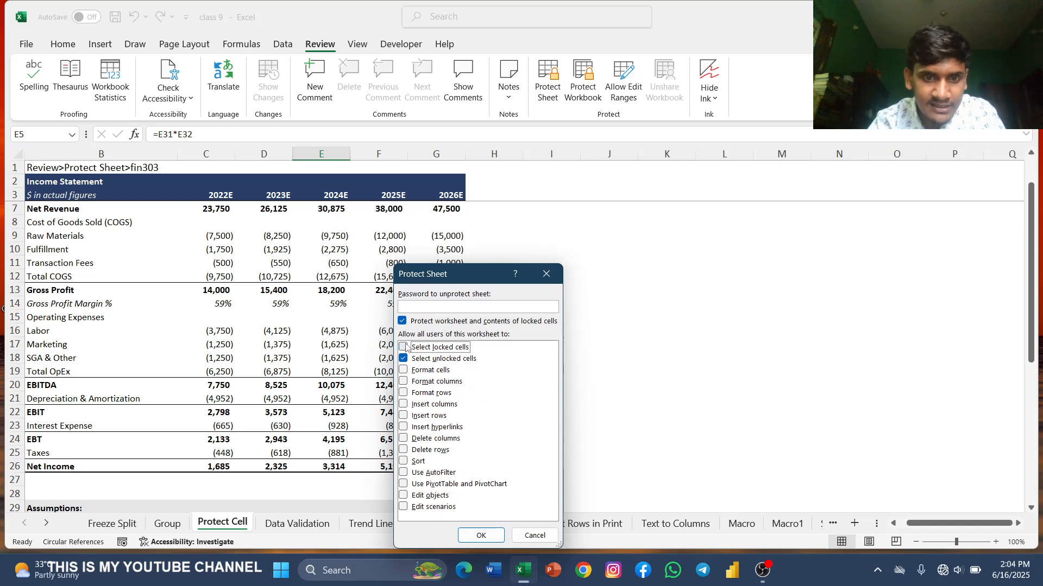
left_click(404, 359)
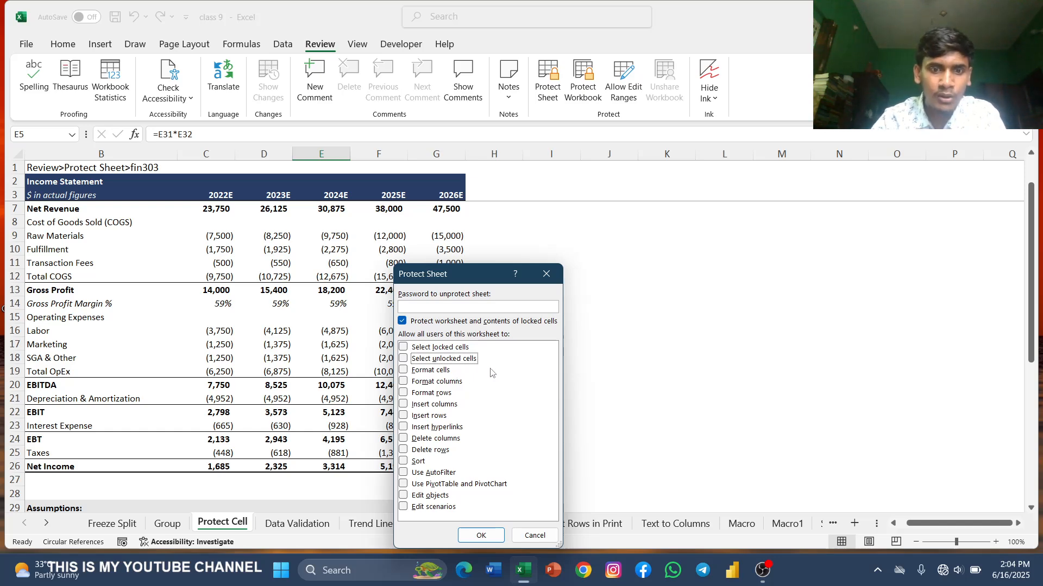
left_click(404, 348)
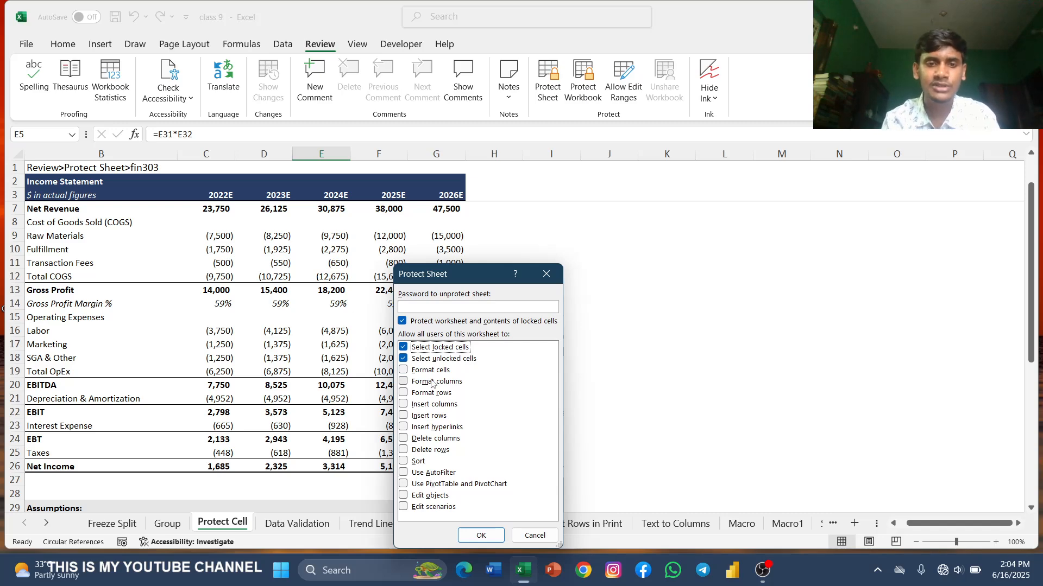
left_click(424, 307)
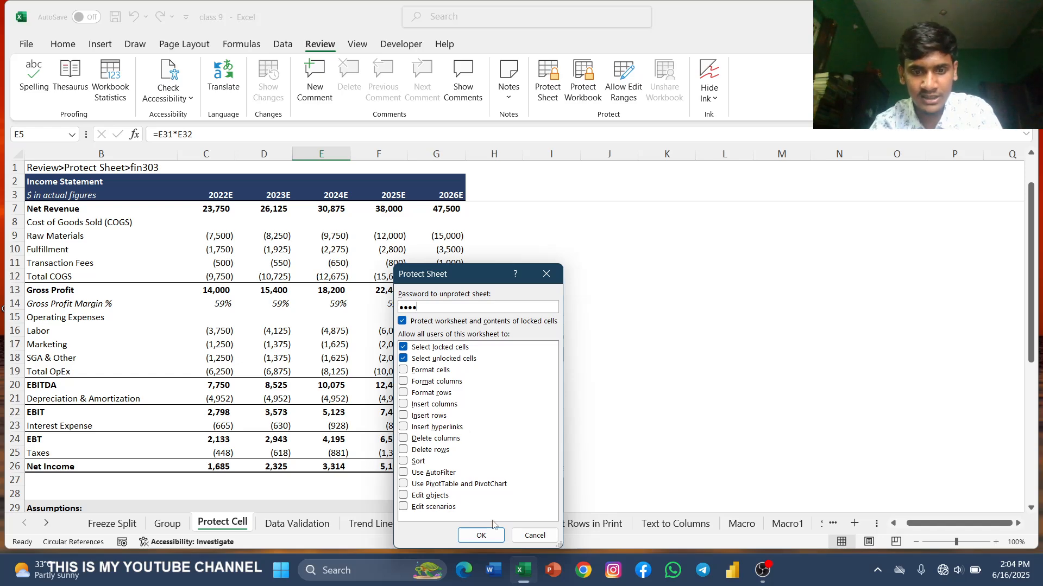
left_click(481, 534)
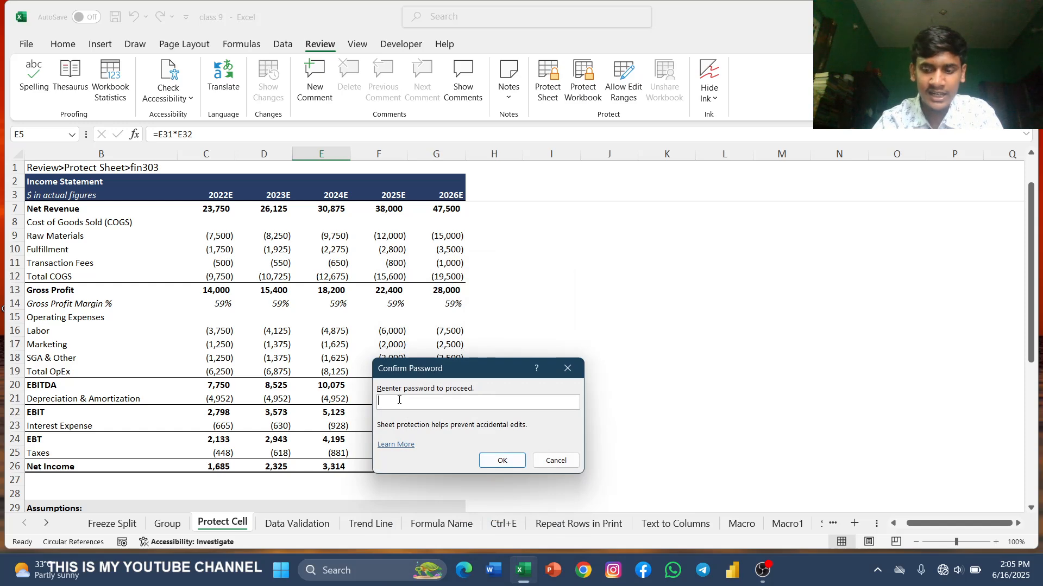
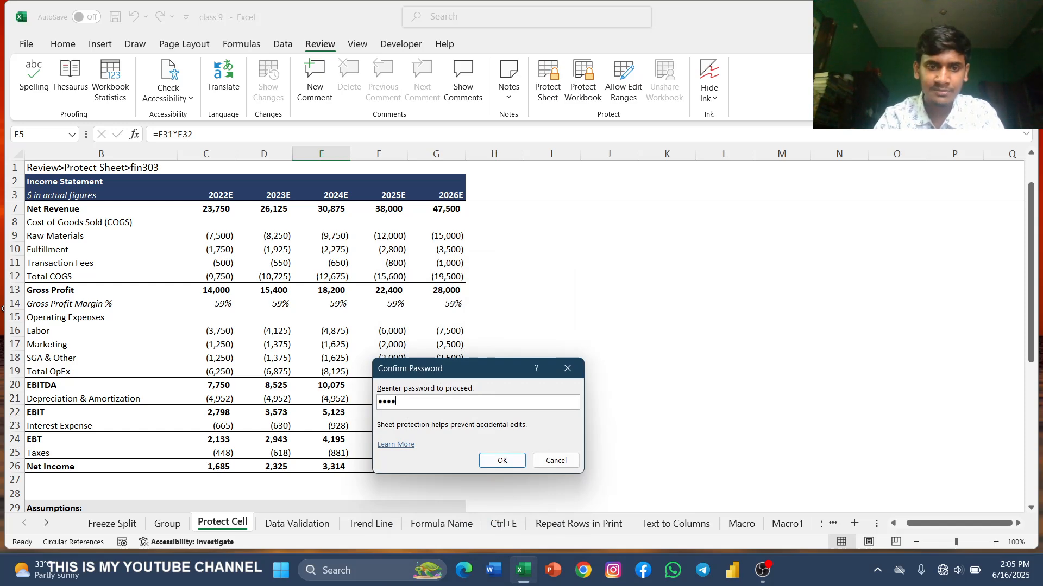
left_click(503, 461)
Step: Zoom the sheet to 165% and try editing the 2022E Labor and Raw Materials cells
scroll(393, 275, "down", 1)
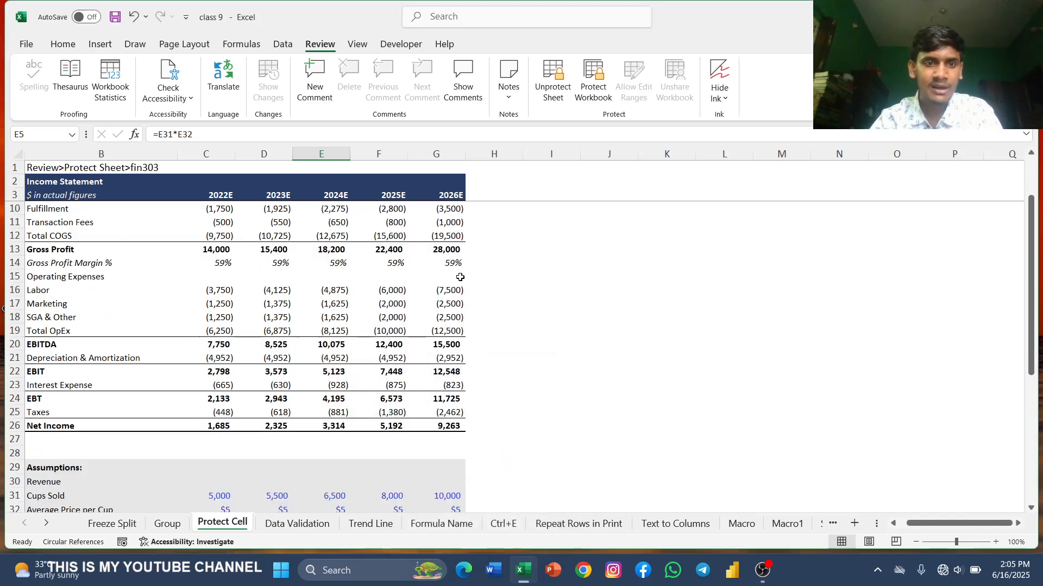
scroll(356, 317, "up", 2)
scroll(357, 320, "down", 5)
scroll(357, 321, "up", 2)
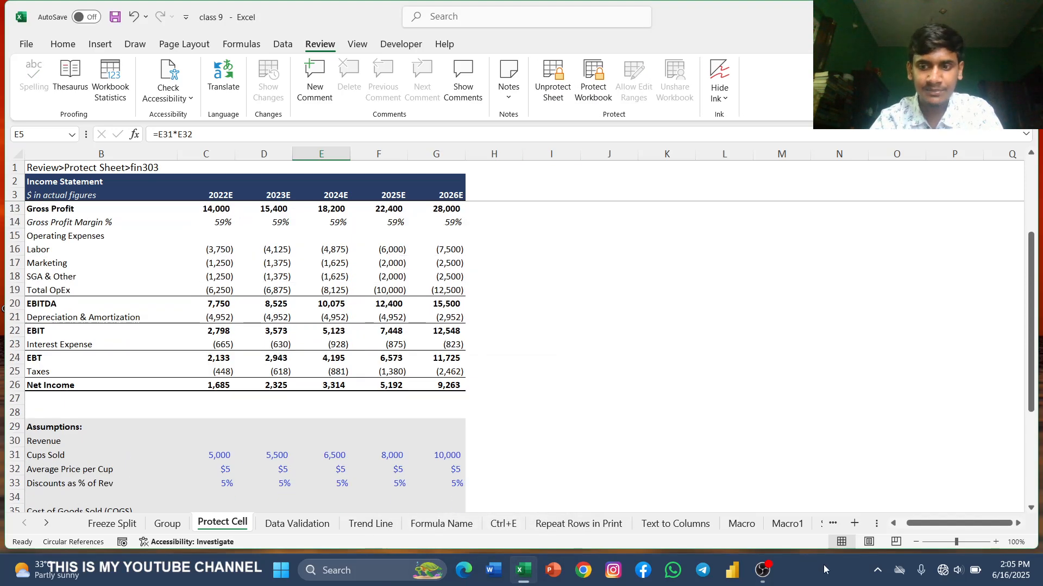
left_click_drag(956, 543, 963, 543)
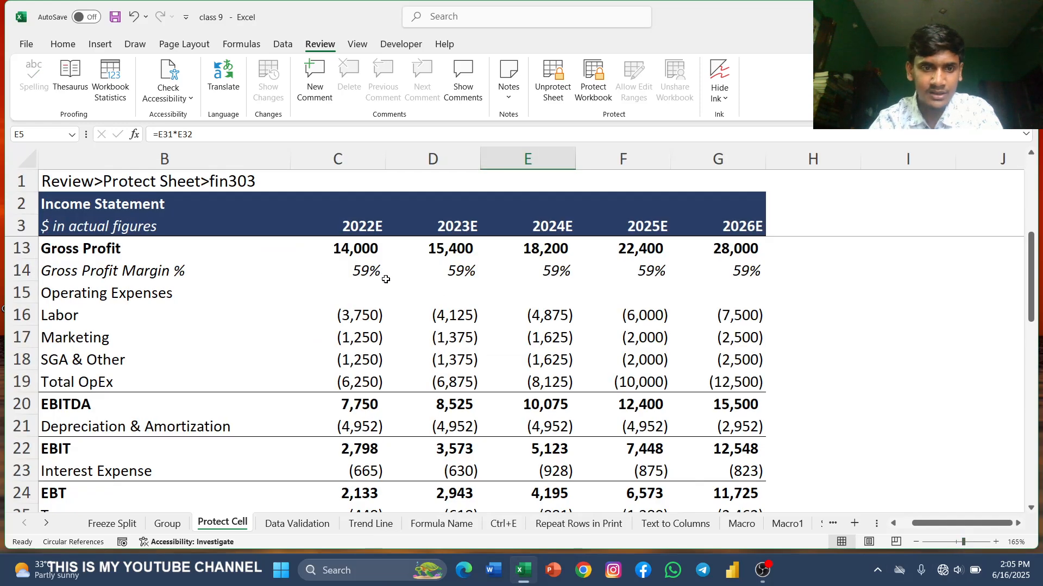
double_click(372, 316)
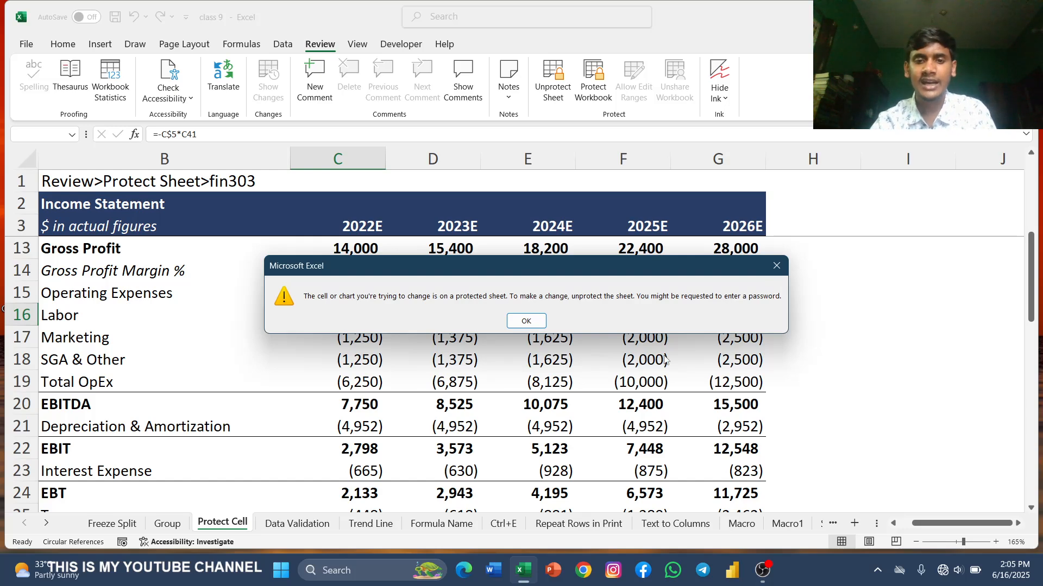
left_click(532, 316)
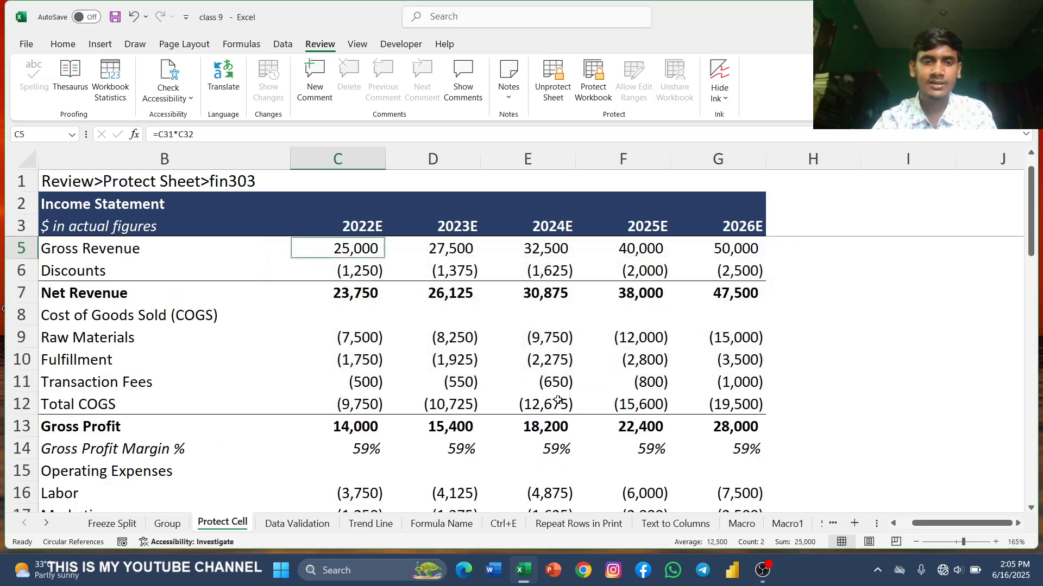
scroll(558, 400, "up", 1)
left_click(367, 360)
double_click(367, 360)
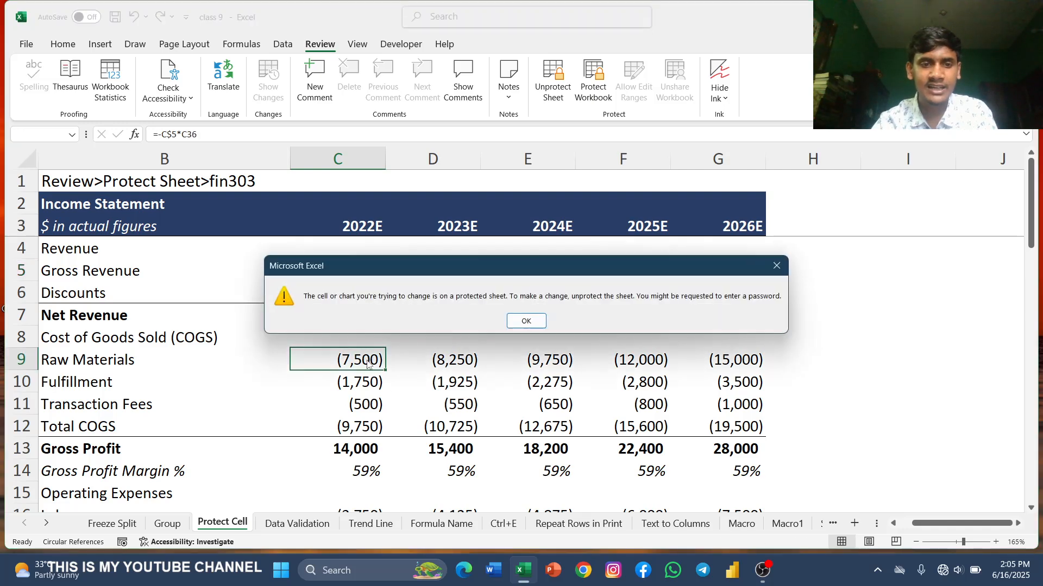
left_click(509, 321)
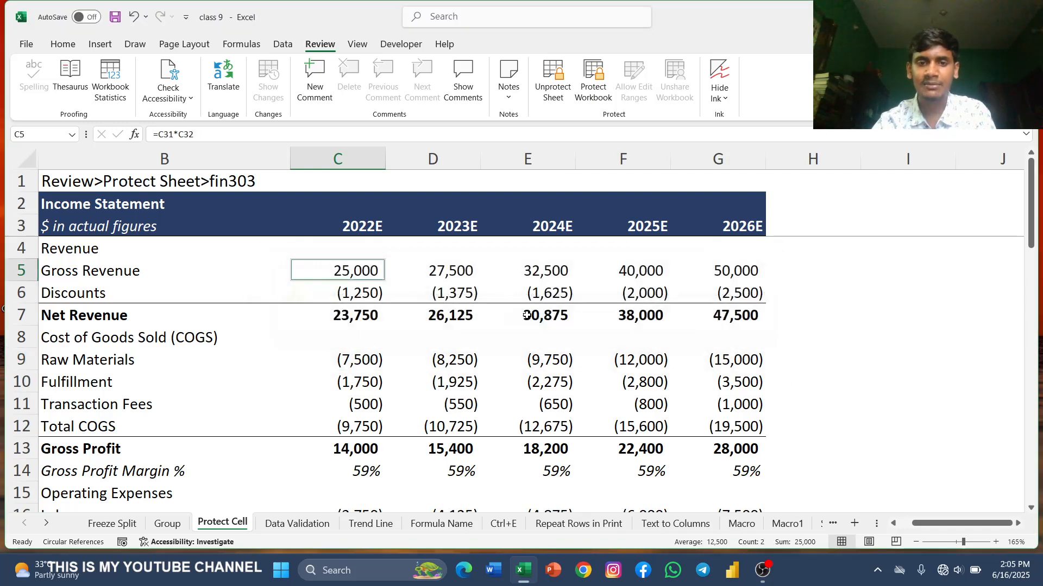
Step: Try editing more cells in the 2024E column, such as EBT and Marketing, to test the protection
scroll(543, 380, "down", 2)
left_click(549, 380)
scroll(549, 383, "down", 3)
left_click(550, 383)
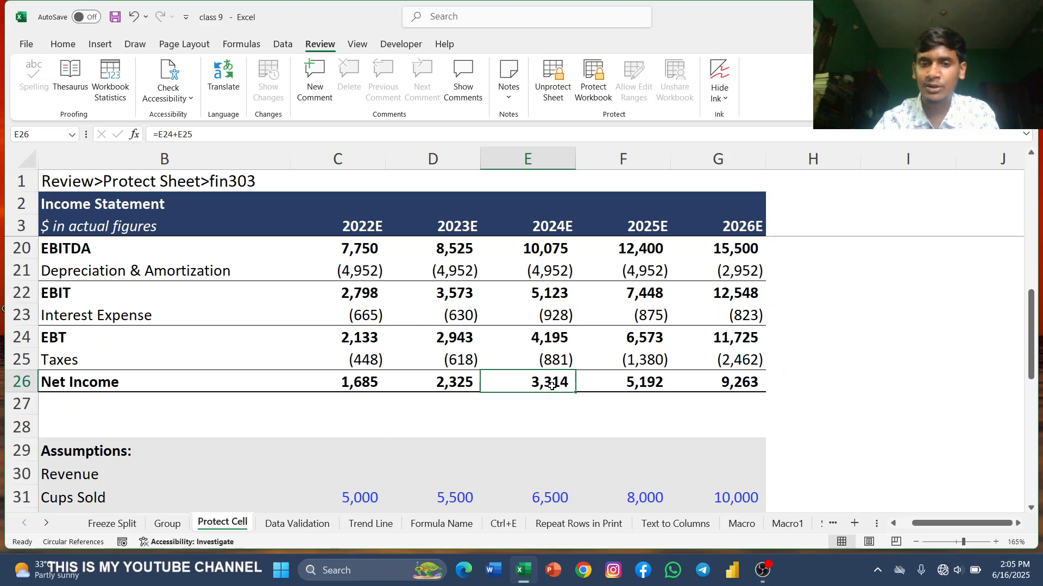
left_click(541, 340)
double_click(541, 339)
left_click(522, 318)
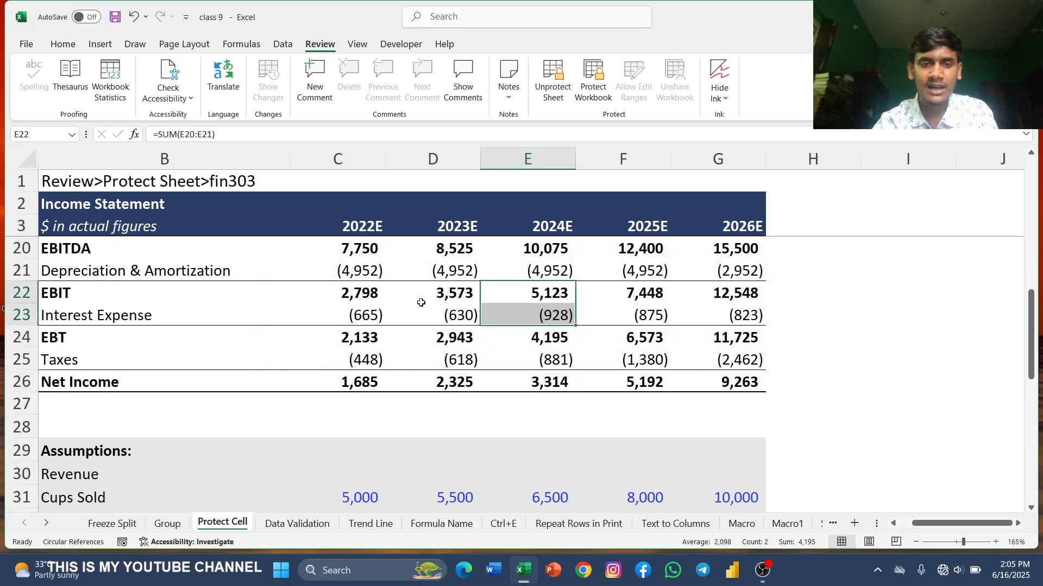
scroll(528, 314, "up", 2)
double_click(556, 315)
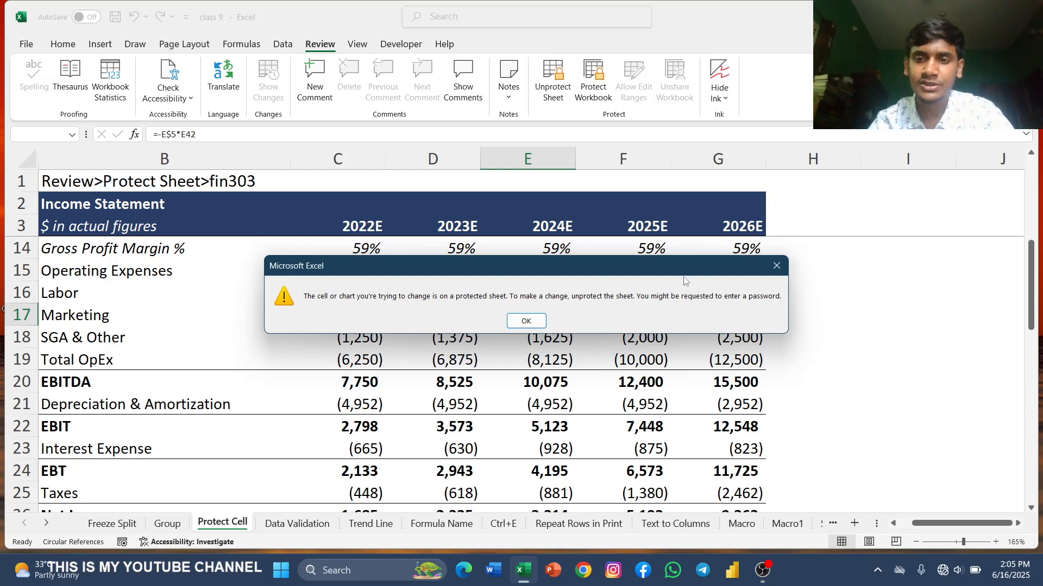
left_click(776, 265)
Step: Unprotect the sheet by entering the sheet password
scroll(541, 311, "up", 1)
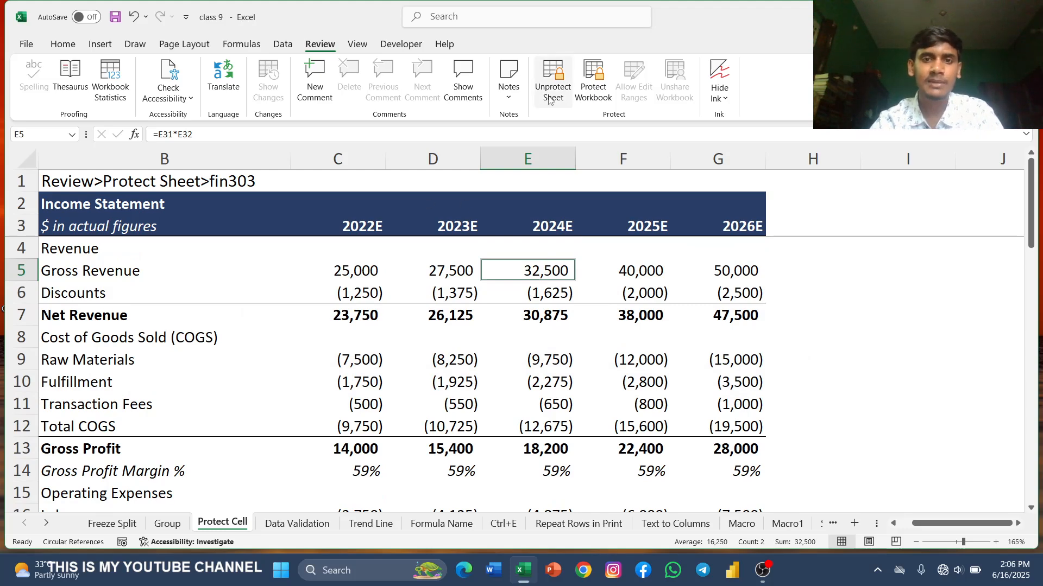
left_click(558, 81)
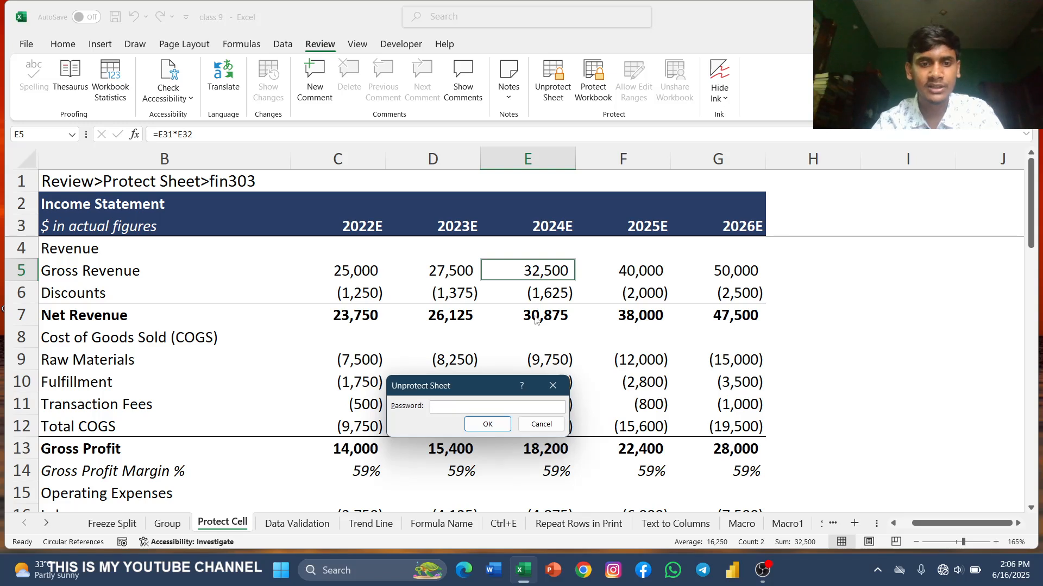
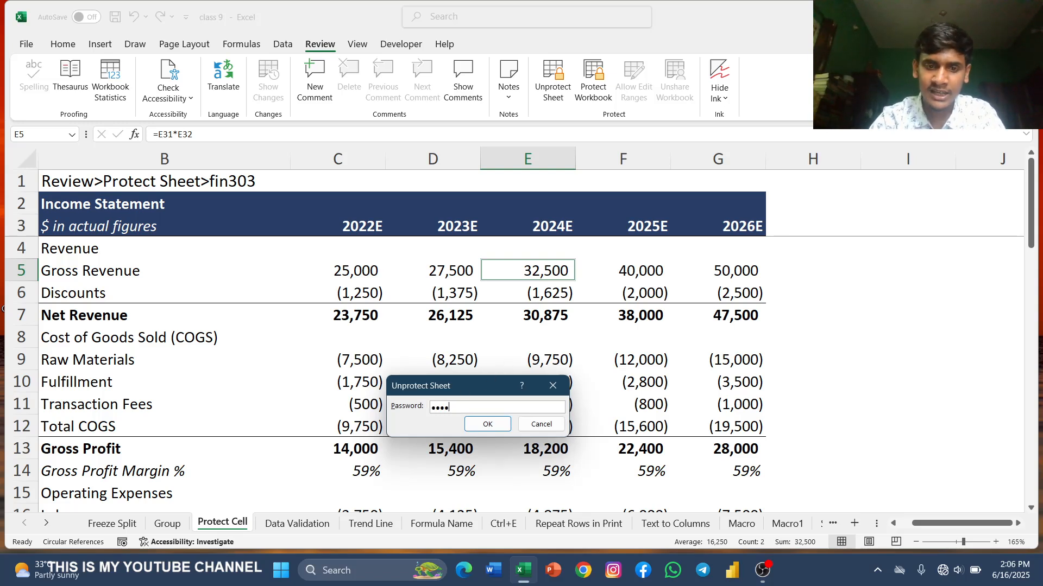
key("Return")
Step: Confirm the unprotection and open the Fulfillment, Raw Materials and Net Revenue formula cells to check they are editable
left_click(383, 375)
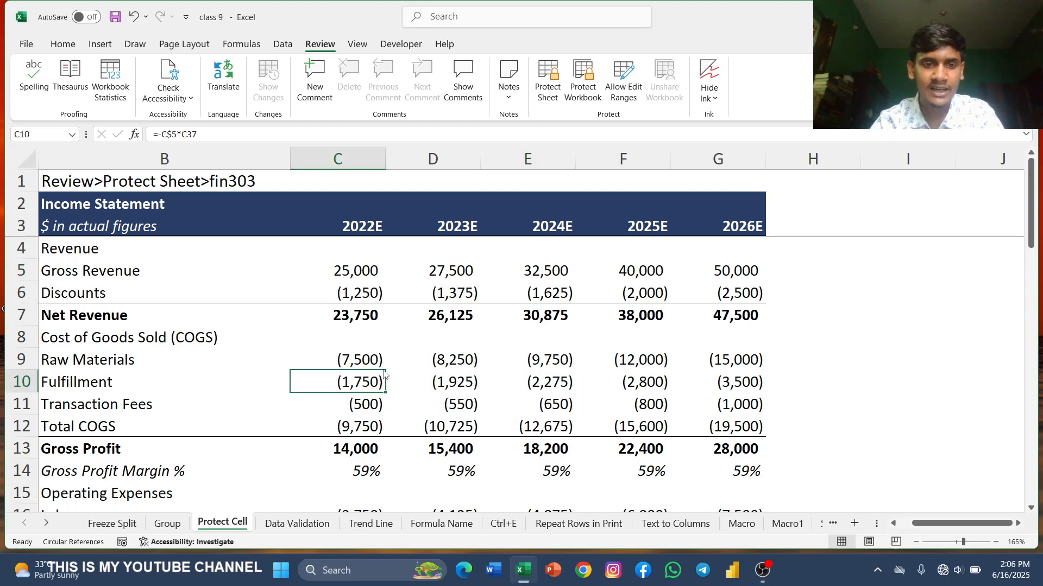
double_click(363, 382)
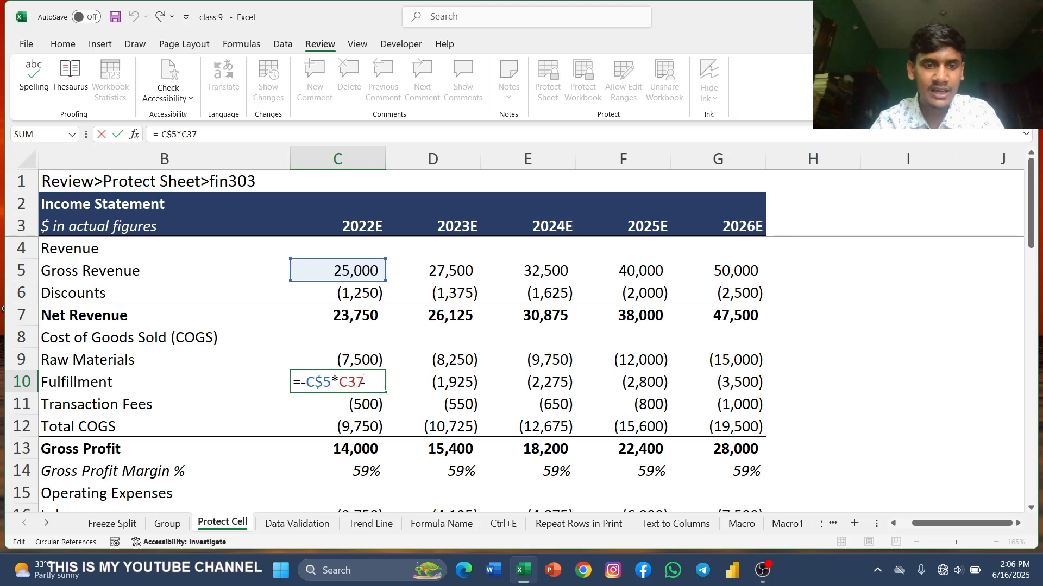
double_click(373, 360)
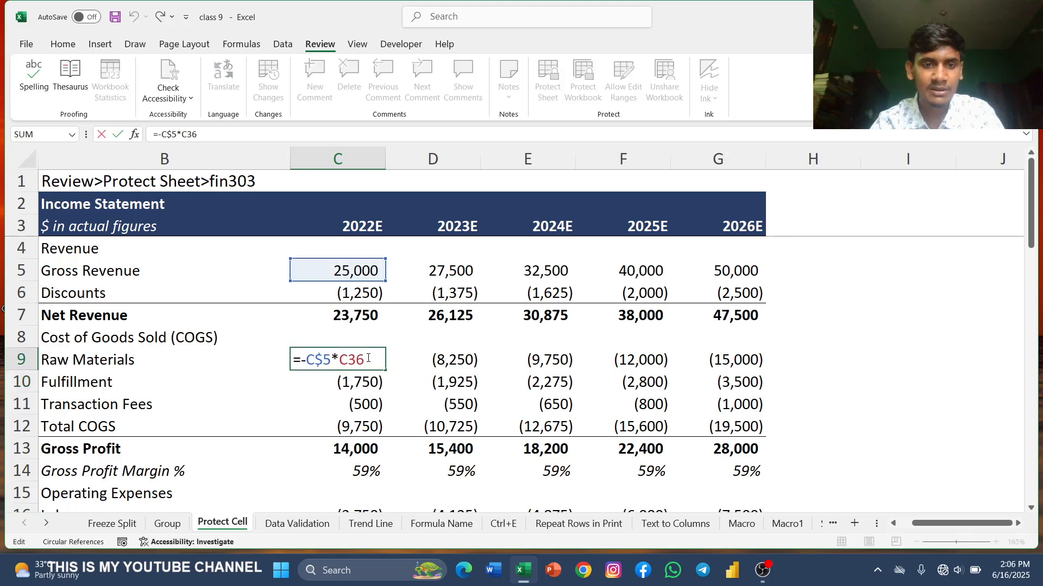
left_click(356, 312)
double_click(452, 315)
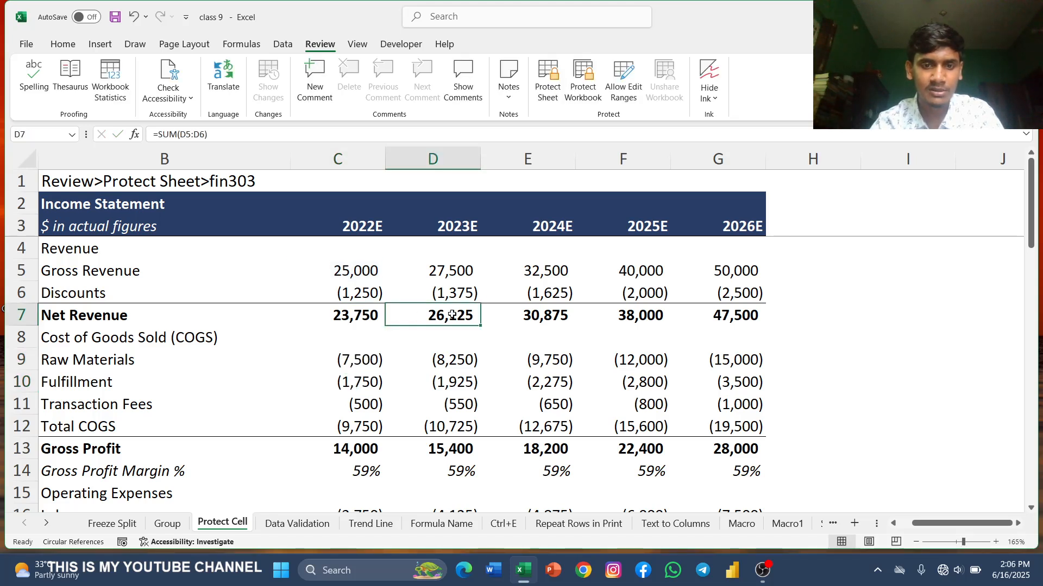
double_click(543, 363)
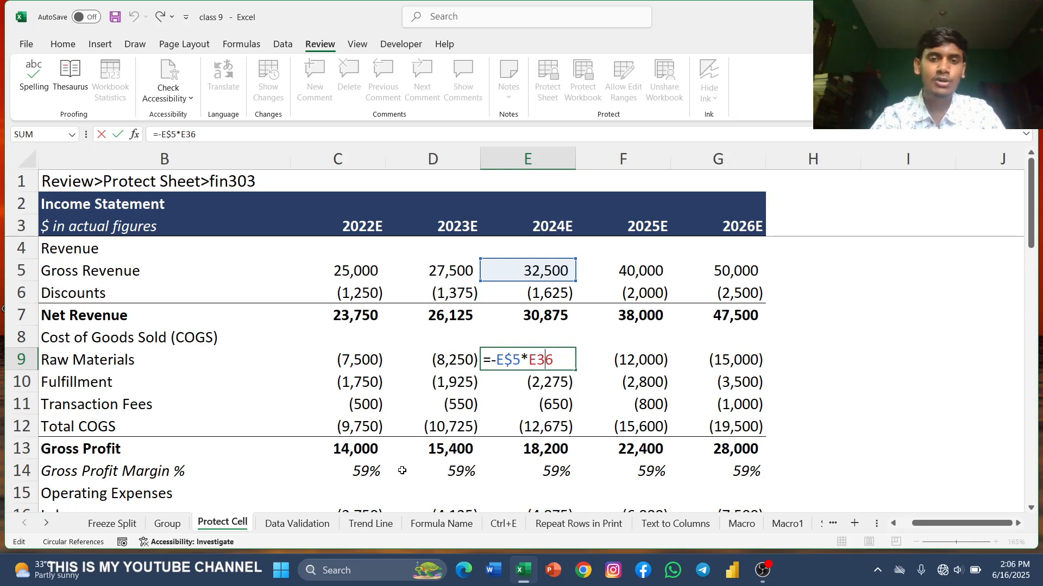
Step: Switch to the Data Validation sheet and zoom it to 122%
left_click(293, 524)
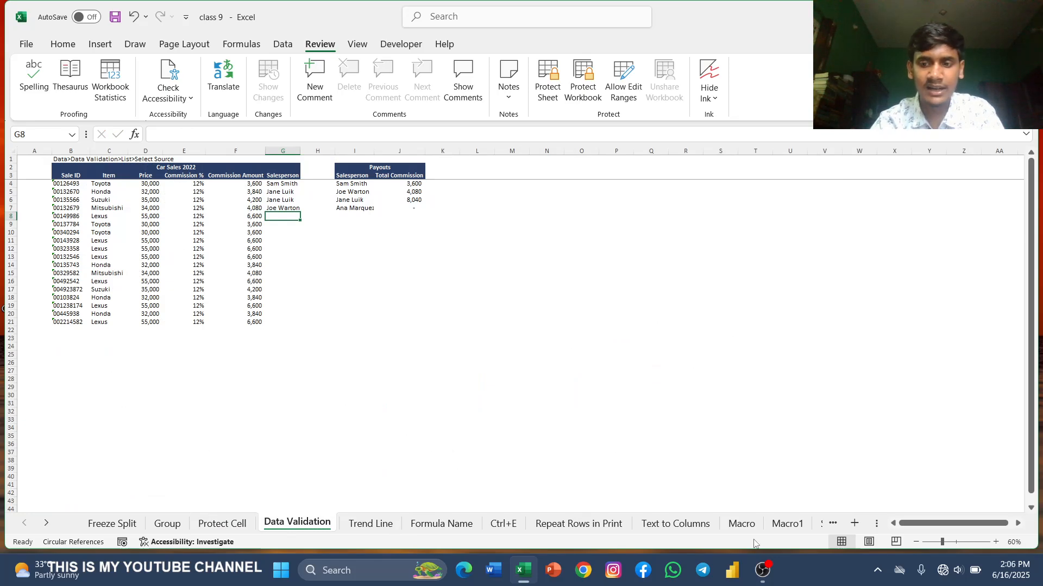
left_click(959, 543)
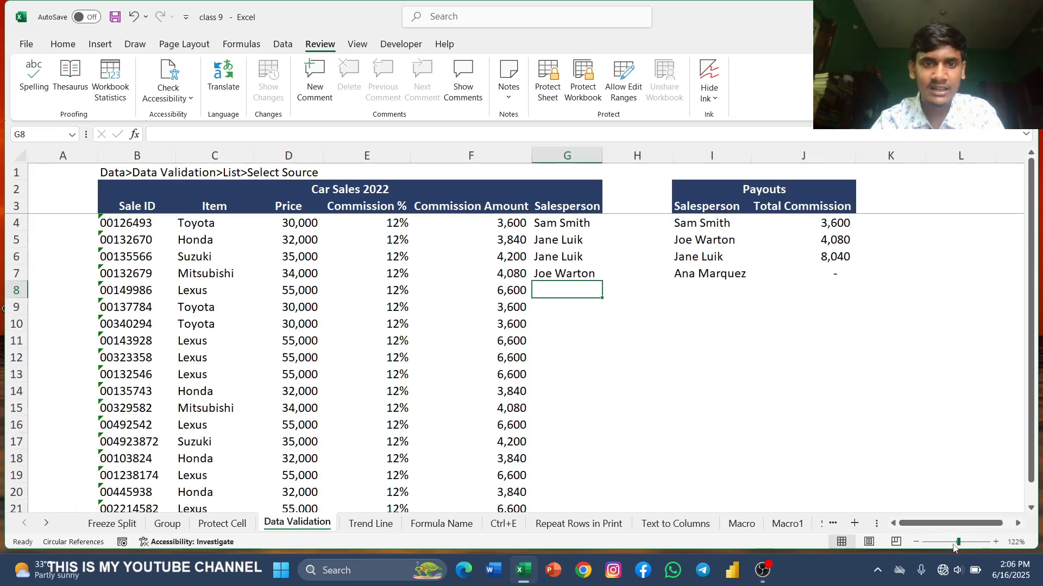
scroll(524, 431, "down", 1)
scroll(503, 408, "up", 1)
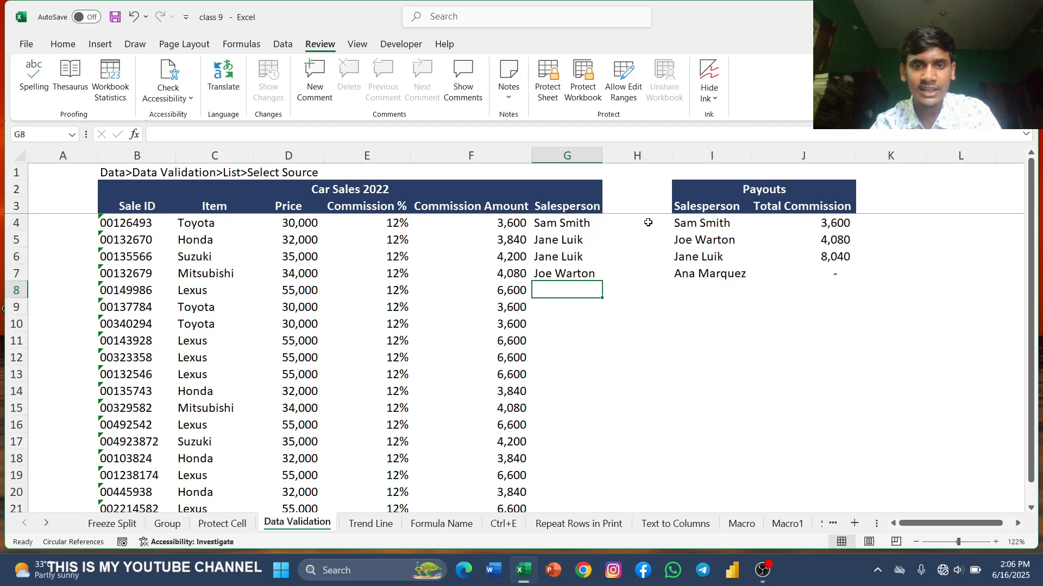
scroll(422, 367, "down", 3)
scroll(419, 369, "up", 3)
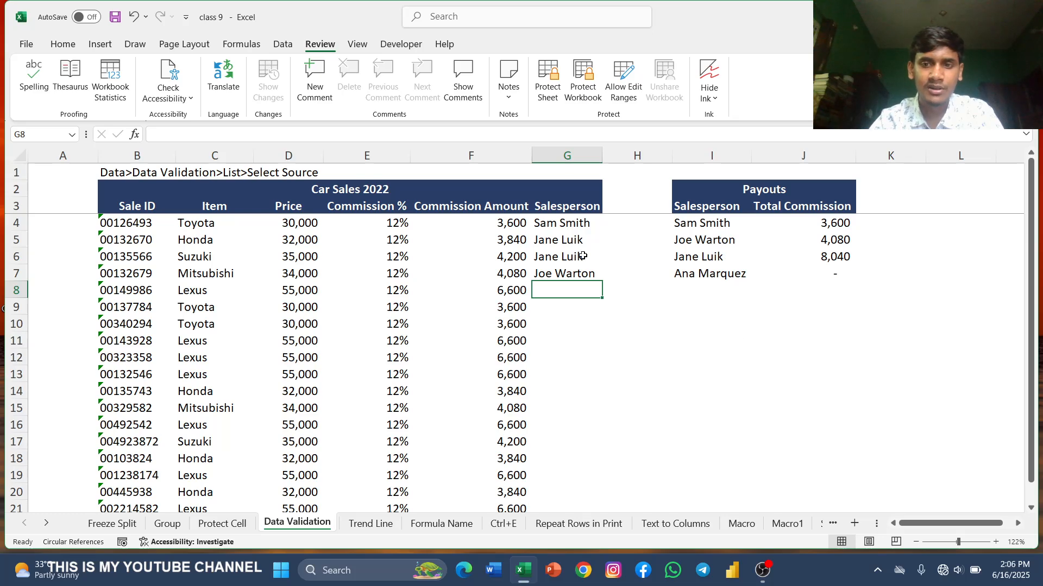
scroll(468, 282, "down", 1)
scroll(468, 282, "up", 1)
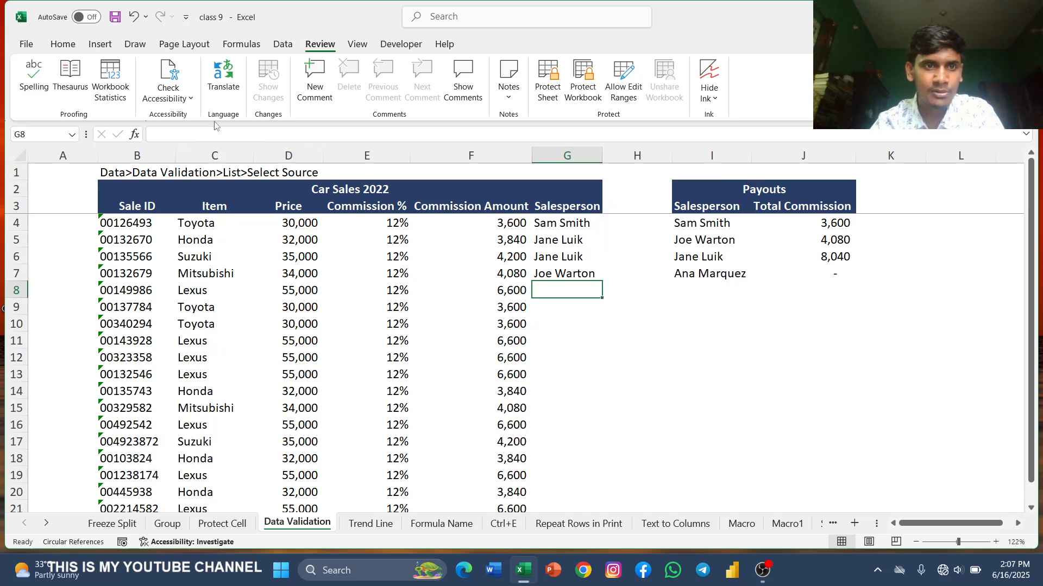
left_click(283, 45)
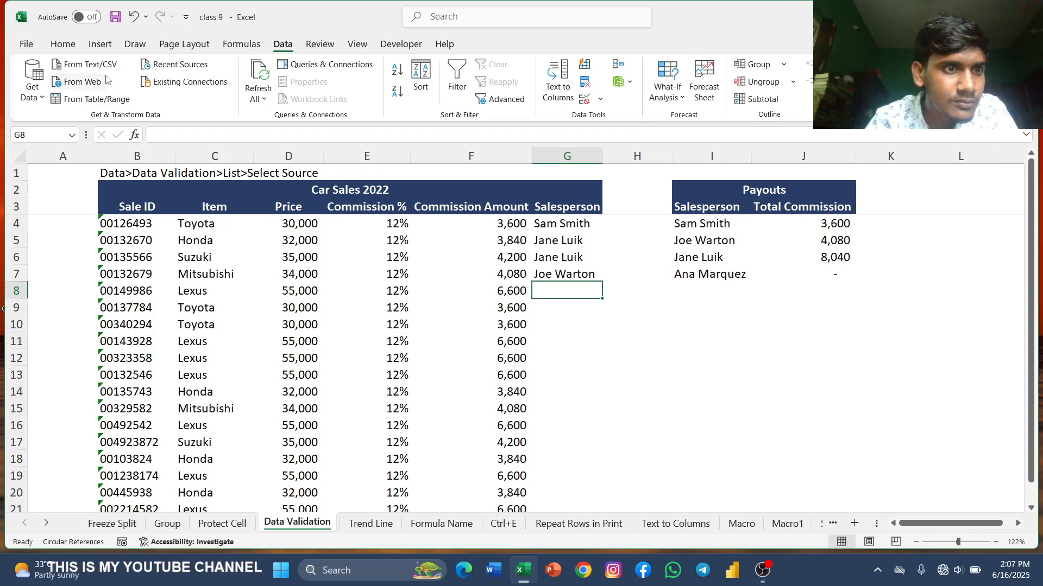
left_click(418, 83)
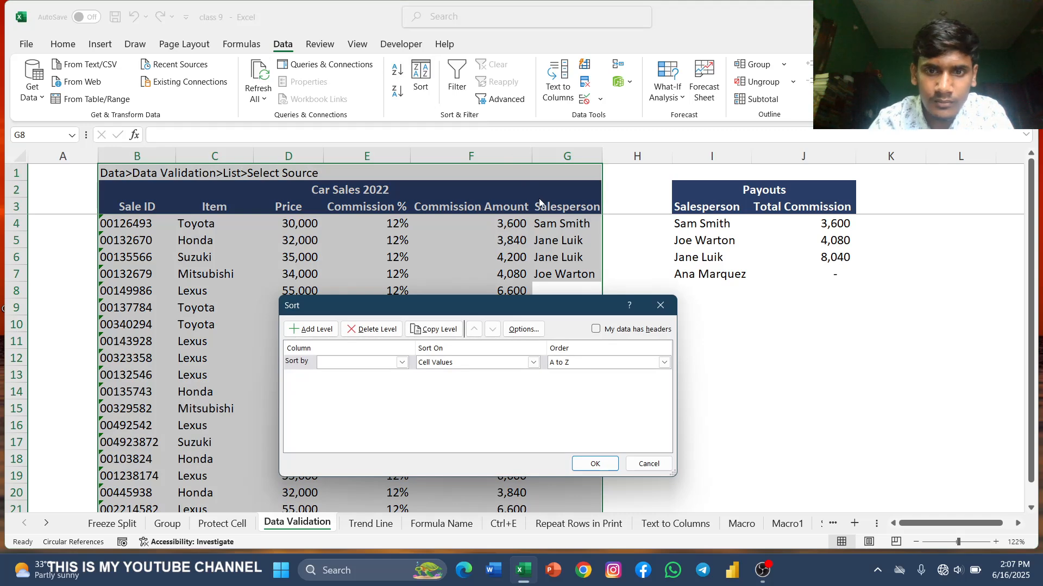
left_click(661, 305)
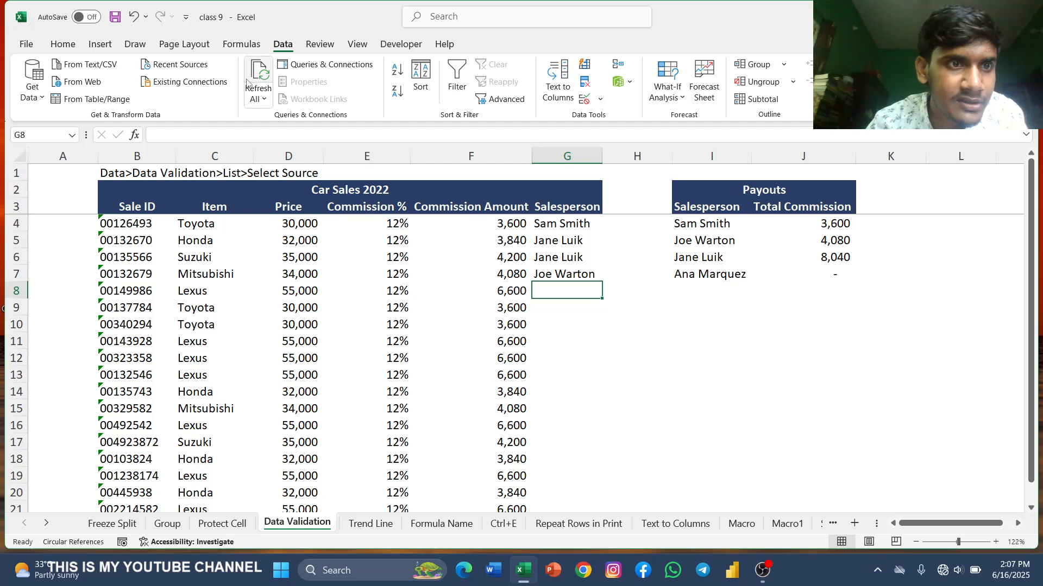
left_click(63, 44)
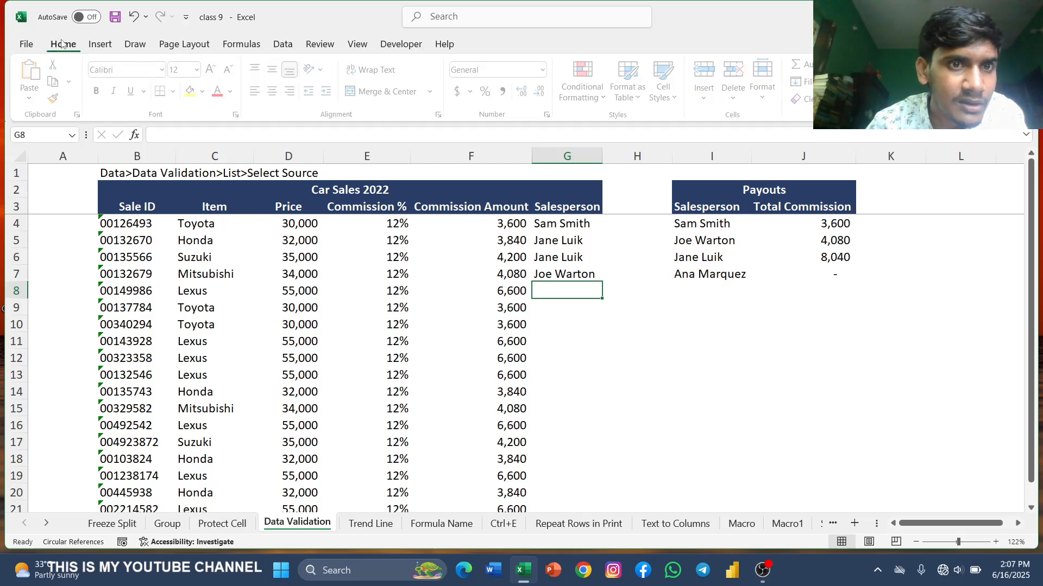
left_click(282, 46)
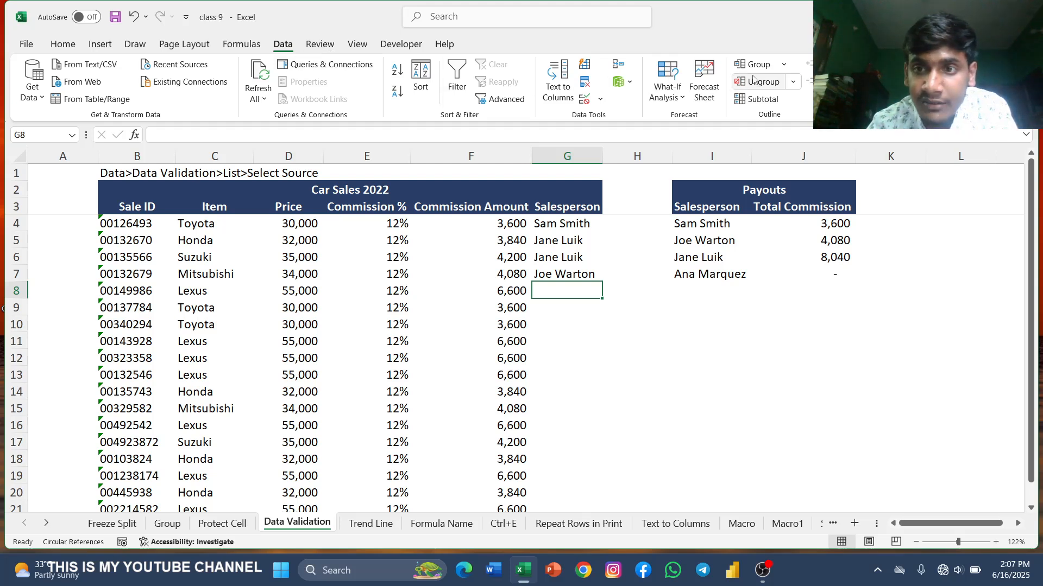
left_click(601, 98)
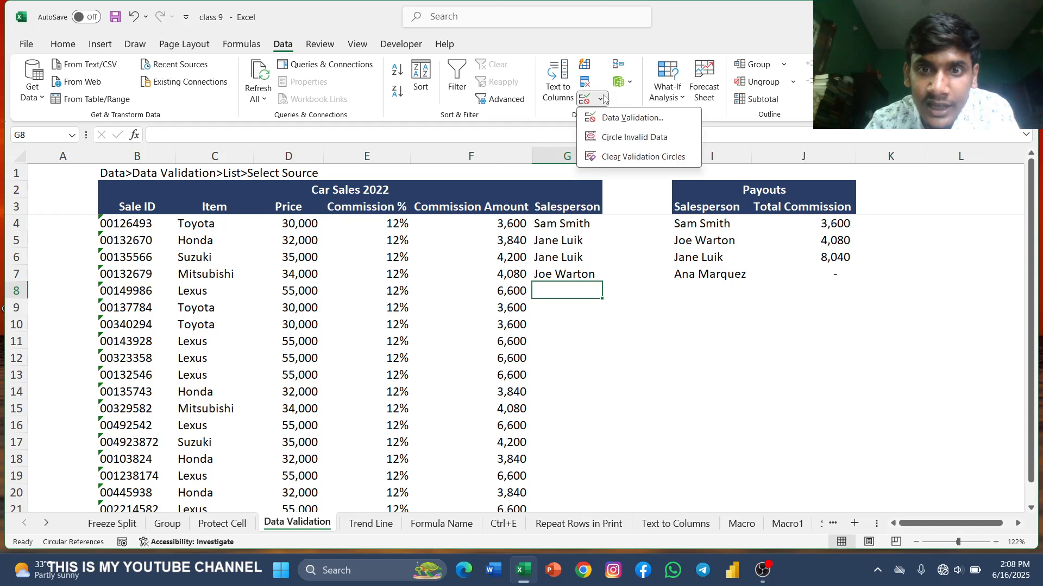
left_click(601, 98)
left_click(562, 97)
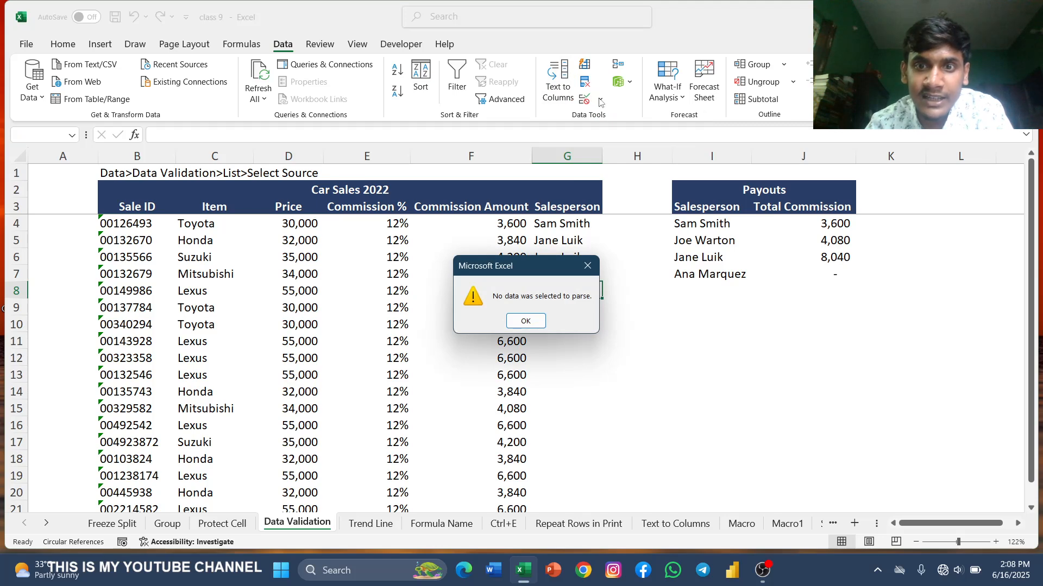
left_click(588, 262)
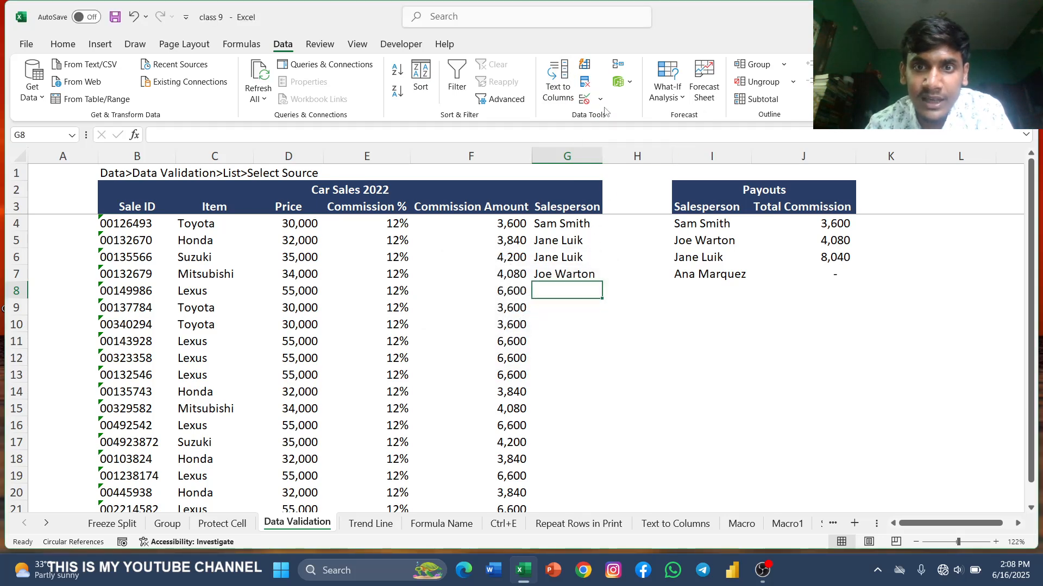
left_click(586, 84)
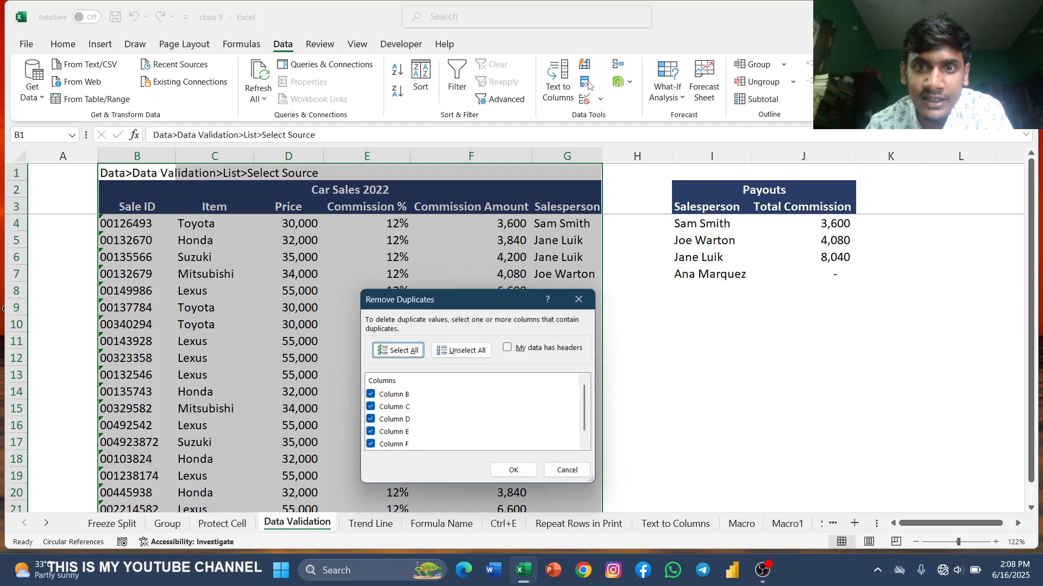
left_click(579, 300)
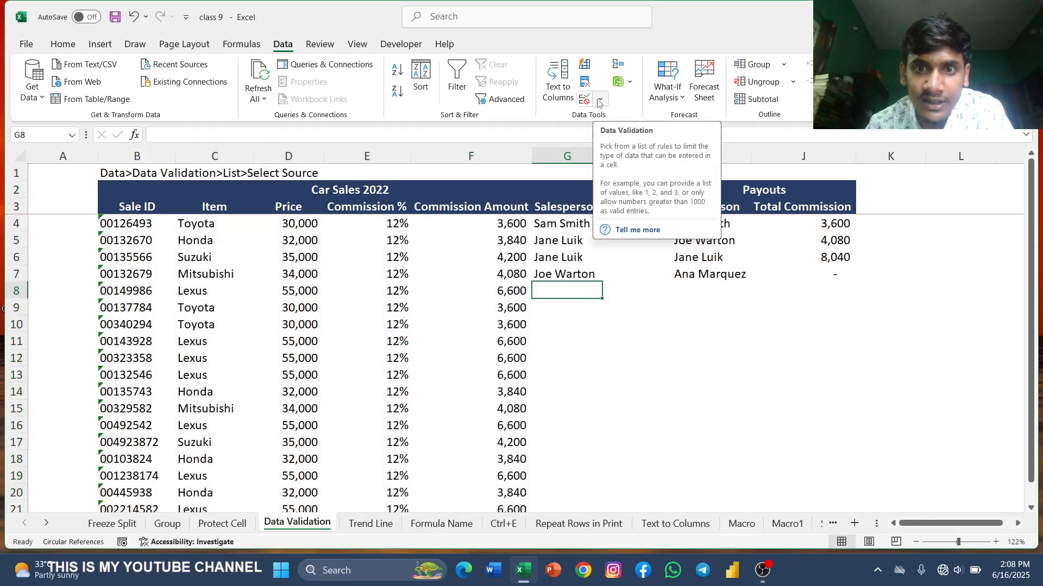
Step: Add a List data validation to G8 with the salesperson names in I4:I7 as its source
left_click(599, 102)
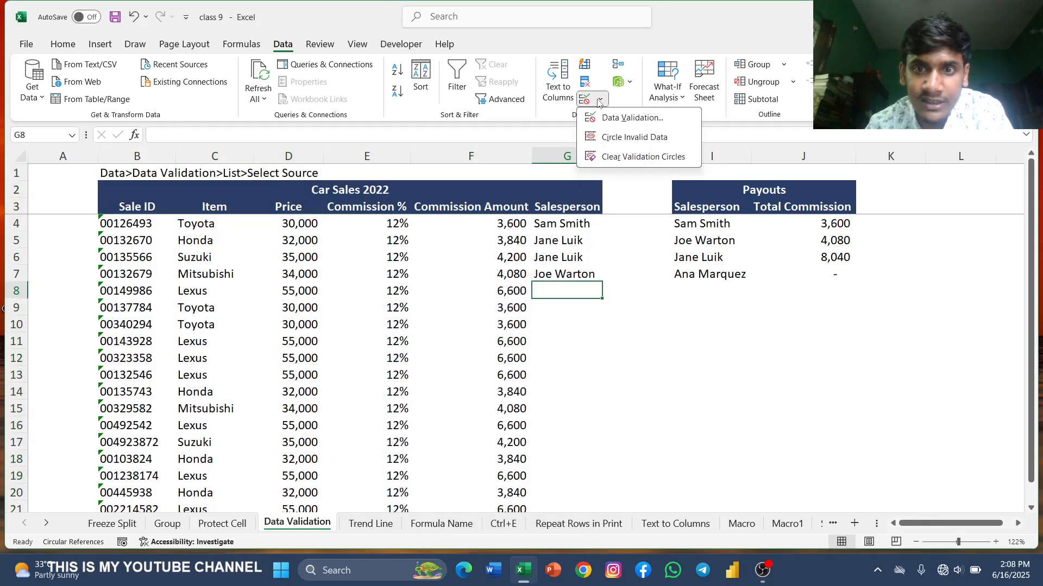
left_click(623, 120)
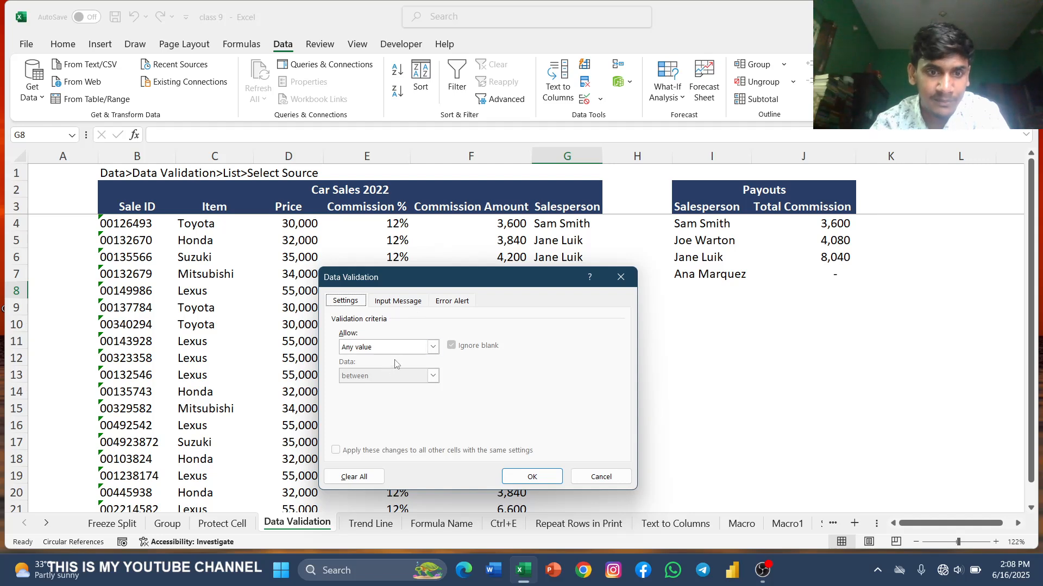
left_click(432, 348)
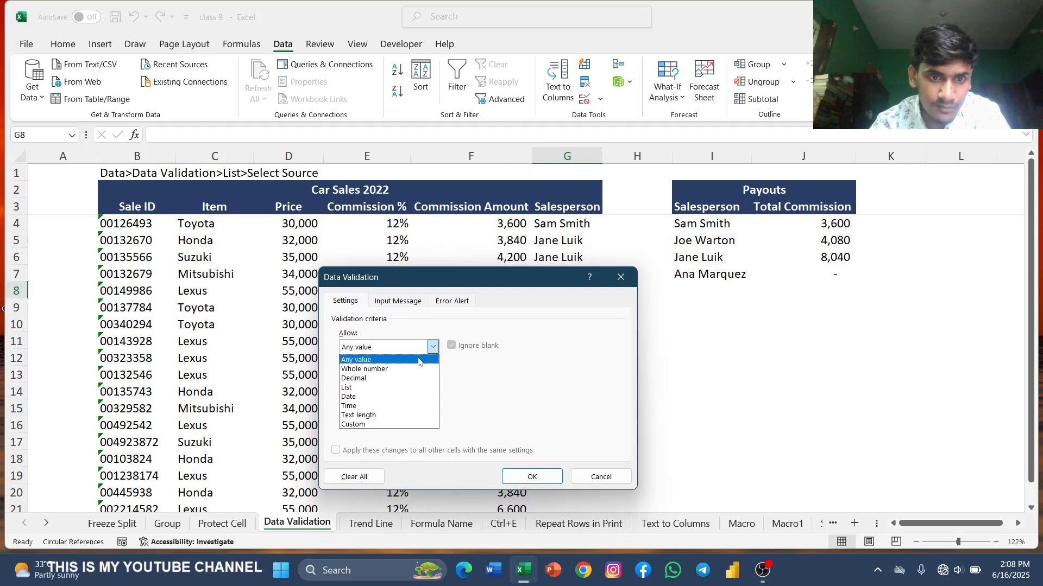
left_click(372, 388)
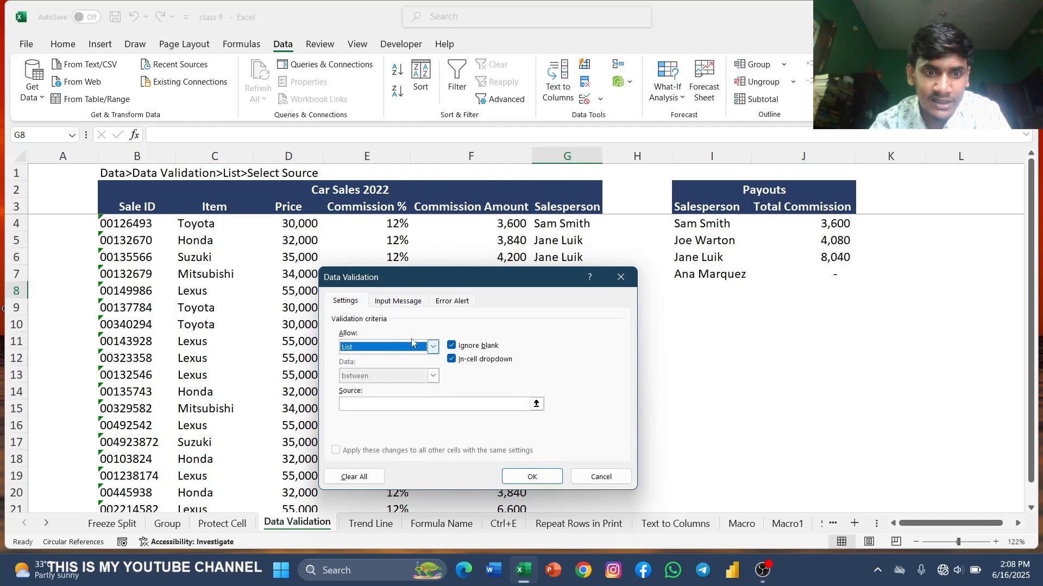
left_click(375, 404)
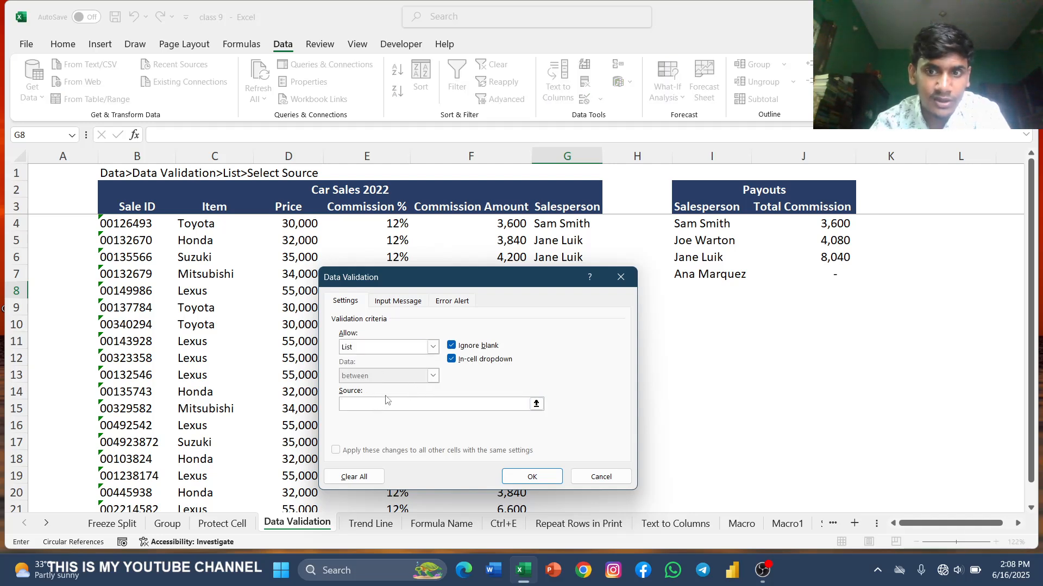
left_click_drag(700, 224, 711, 270)
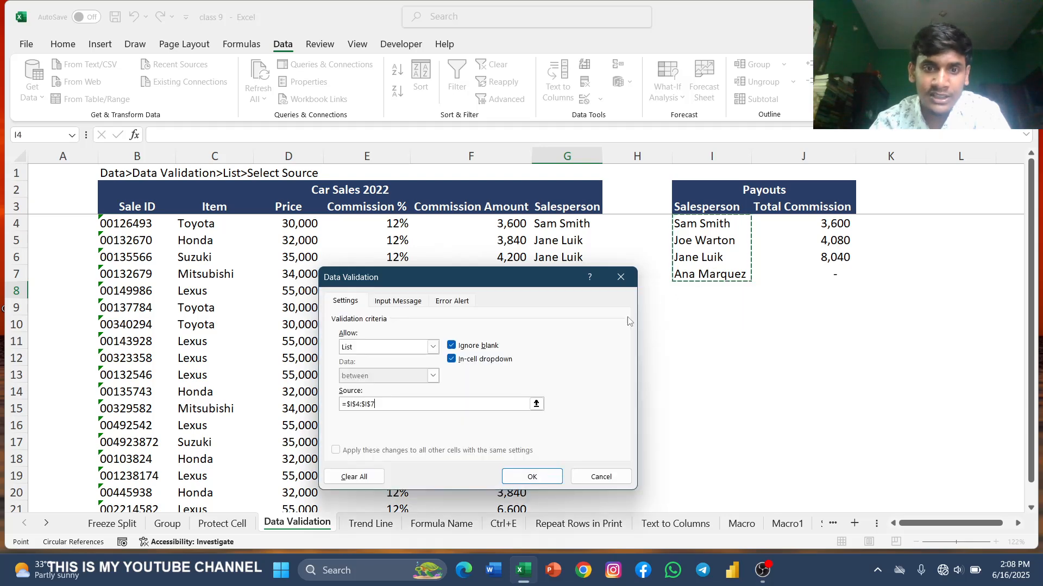
left_click(531, 476)
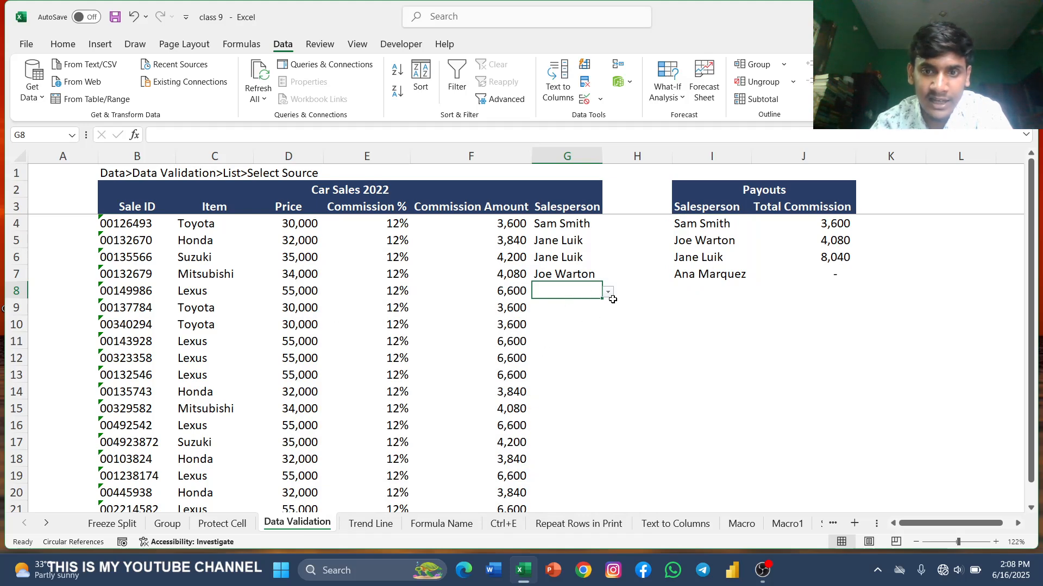
Step: Fill G8 with the second salesperson's name from the validated list
left_click(609, 293)
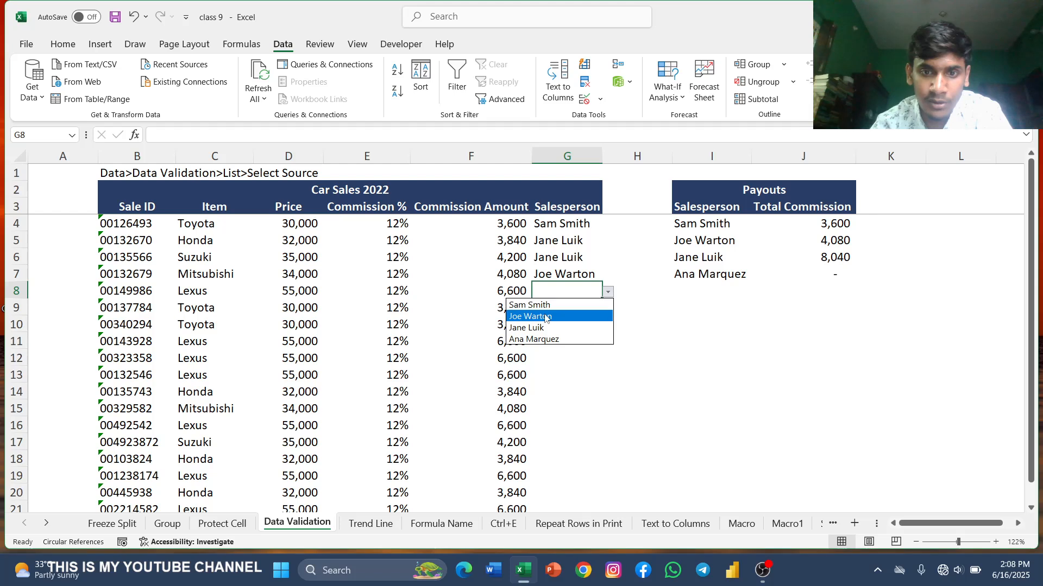
left_click(557, 288)
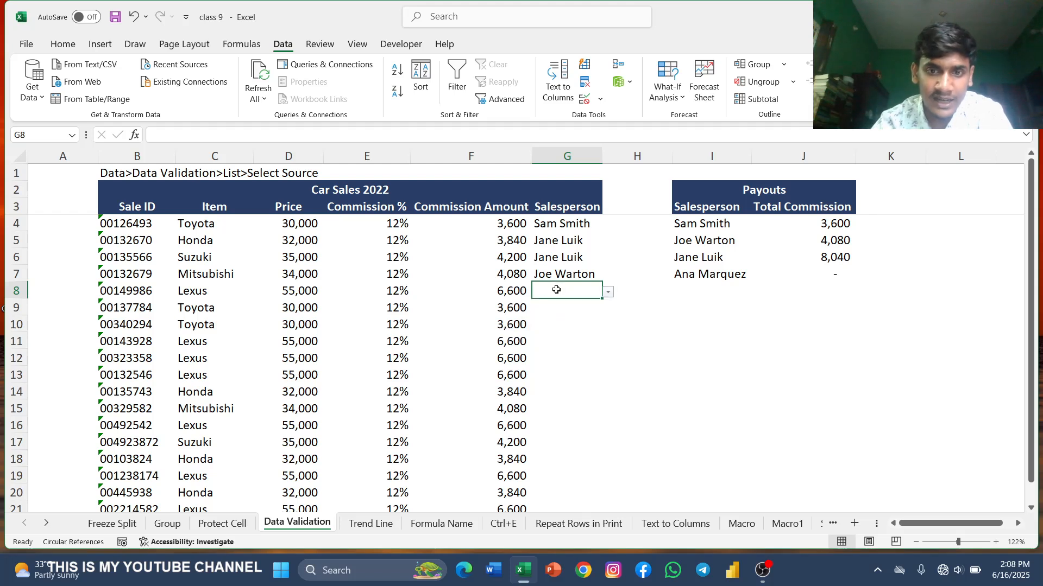
type("FG")
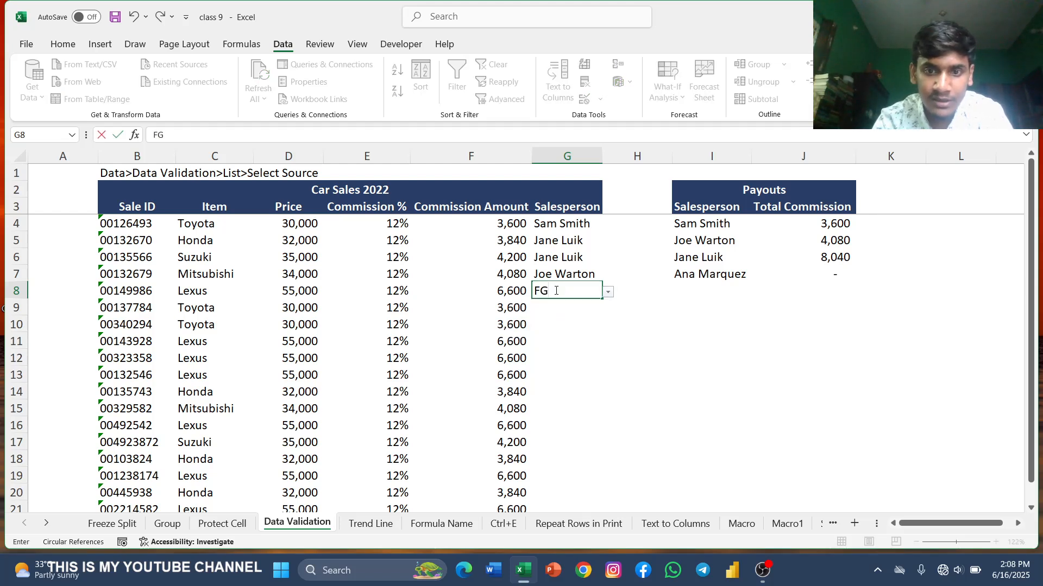
key("BackSpace")
key("BackSpace")
type("JO")
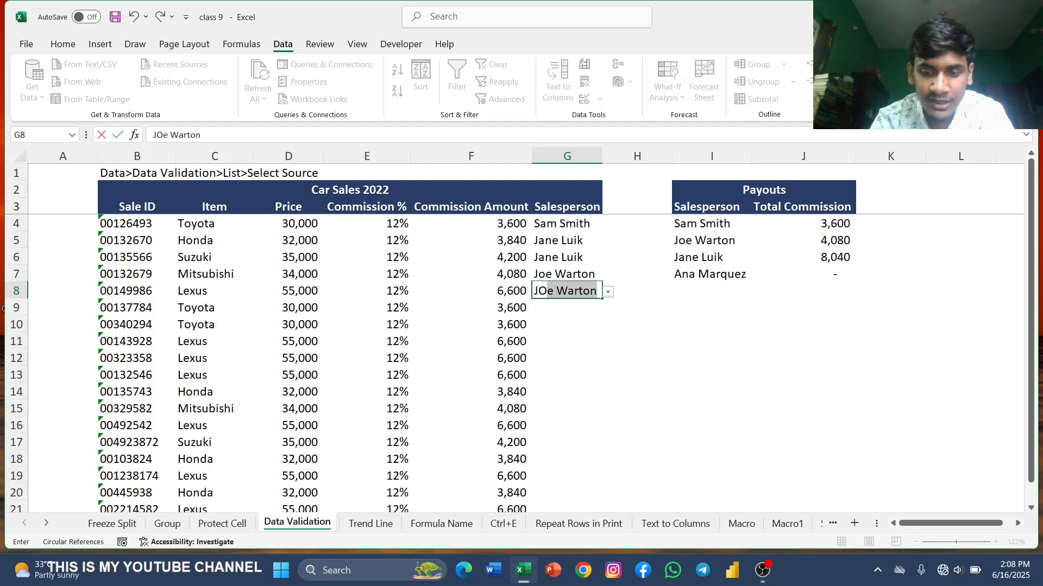
key("Return")
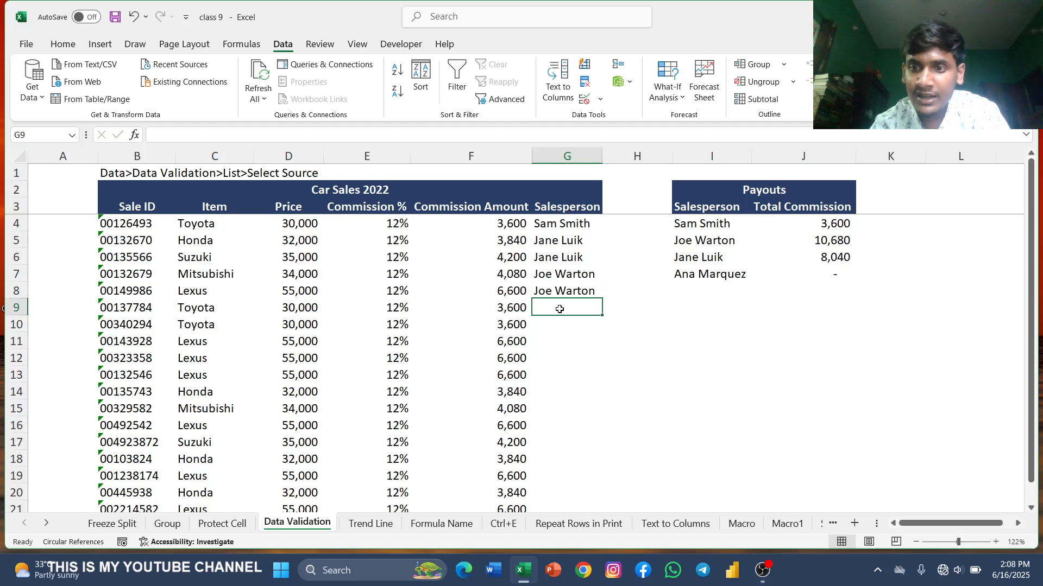
type("AN")
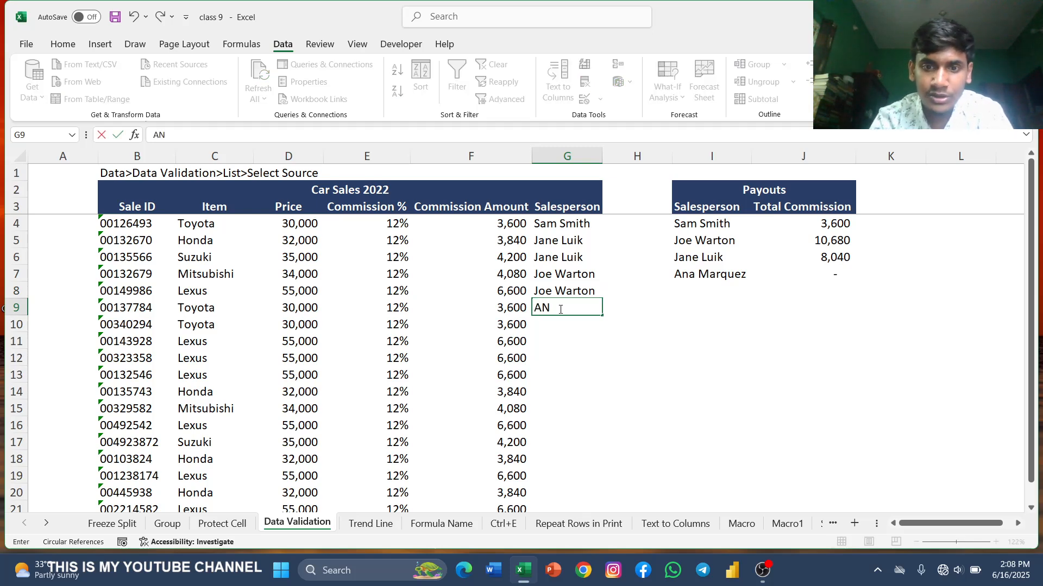
type("A")
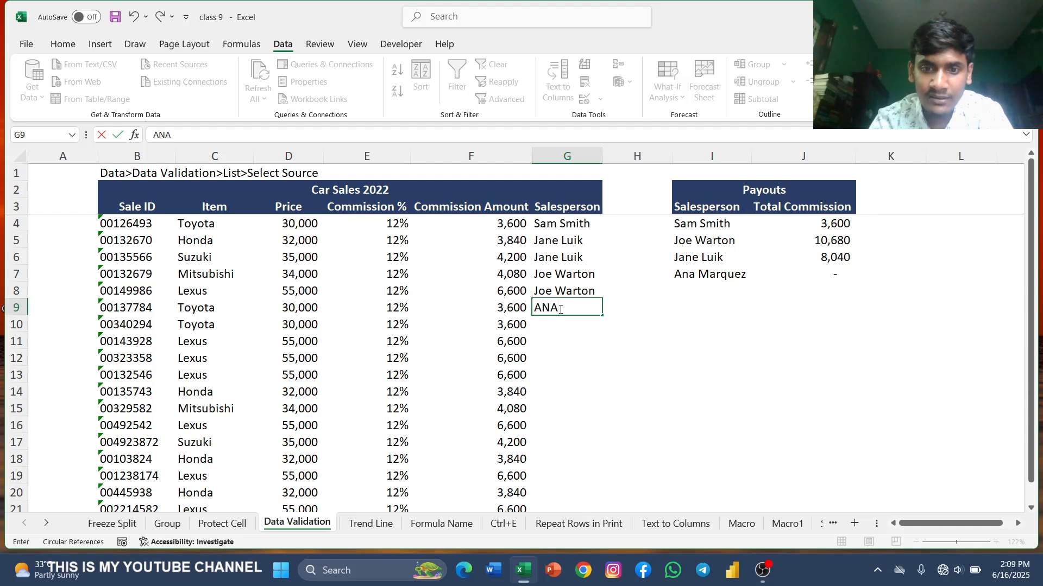
key("BackSpace")
key("BackSpace")
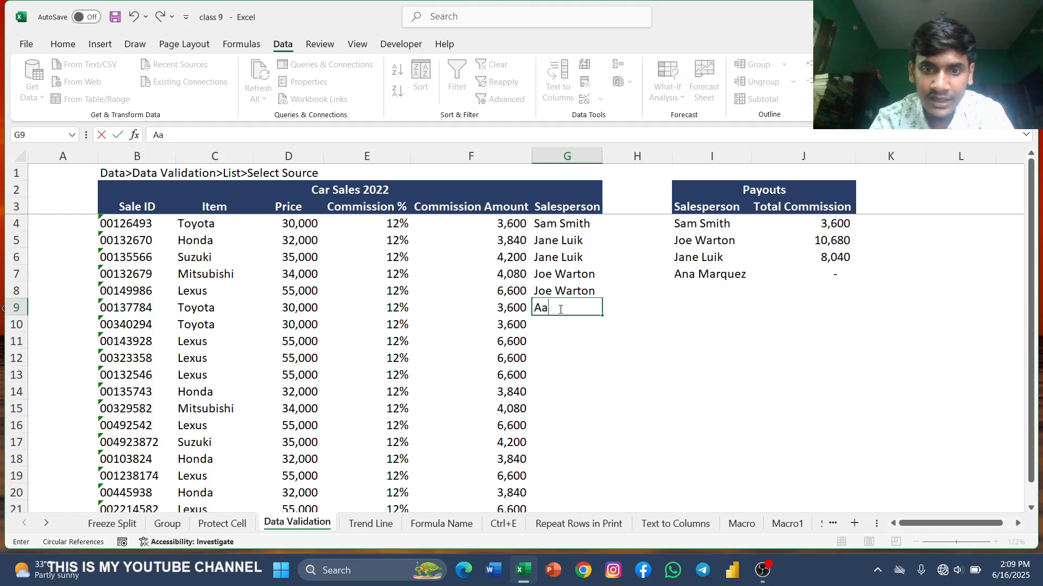
type("a")
key("BackSpace")
type("m")
key("BackSpace")
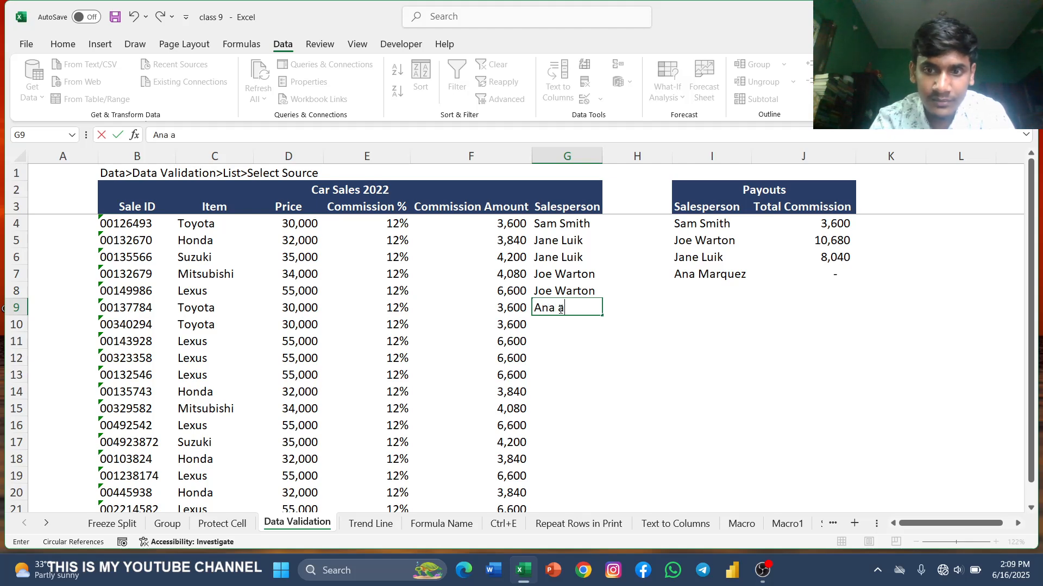
type("na maar")
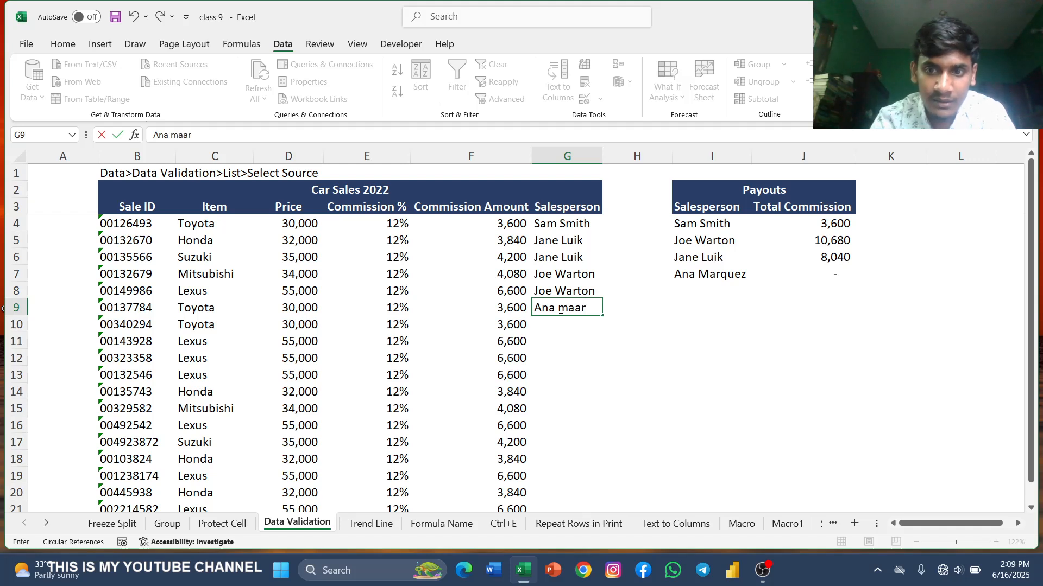
key("BackSpace")
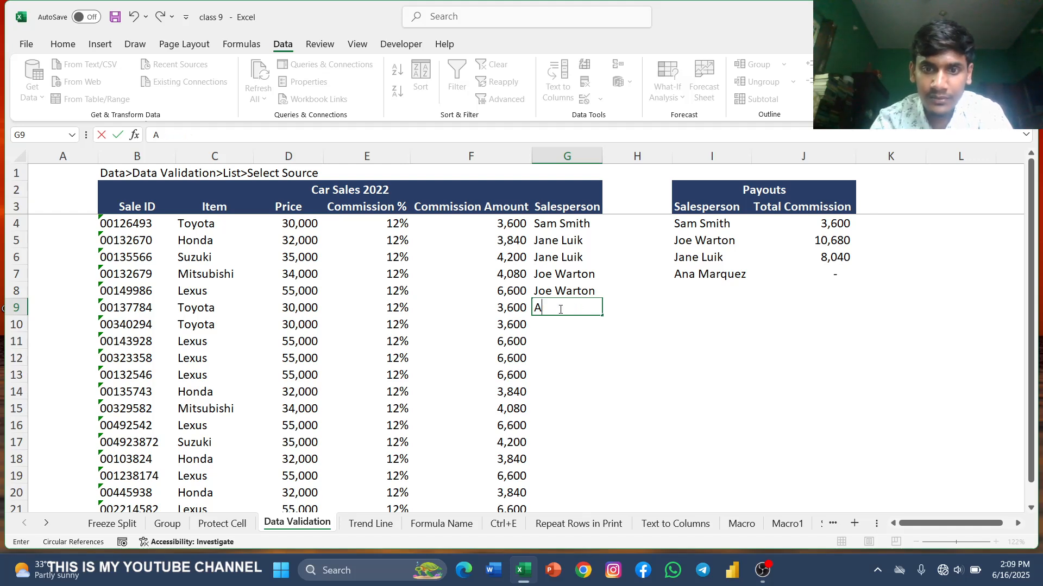
key("BackSpace")
left_click(595, 291)
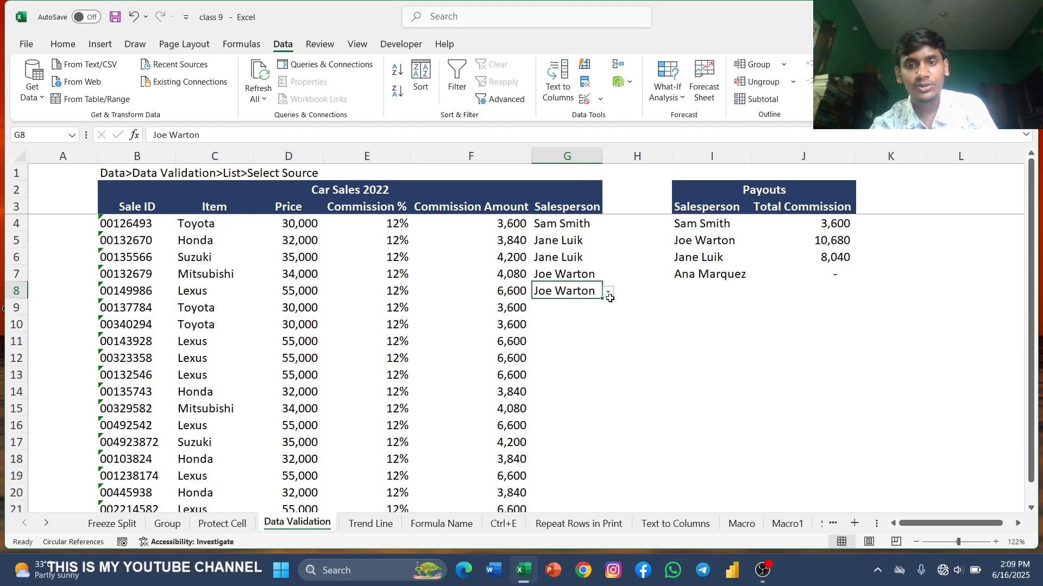
Step: Extend the list data validation from G8 down to G9:G21, keeping the I4:I7 salesperson source
left_click(608, 293)
left_click(608, 293)
left_click_drag(577, 313, 558, 468)
left_click(576, 353)
left_click(563, 305)
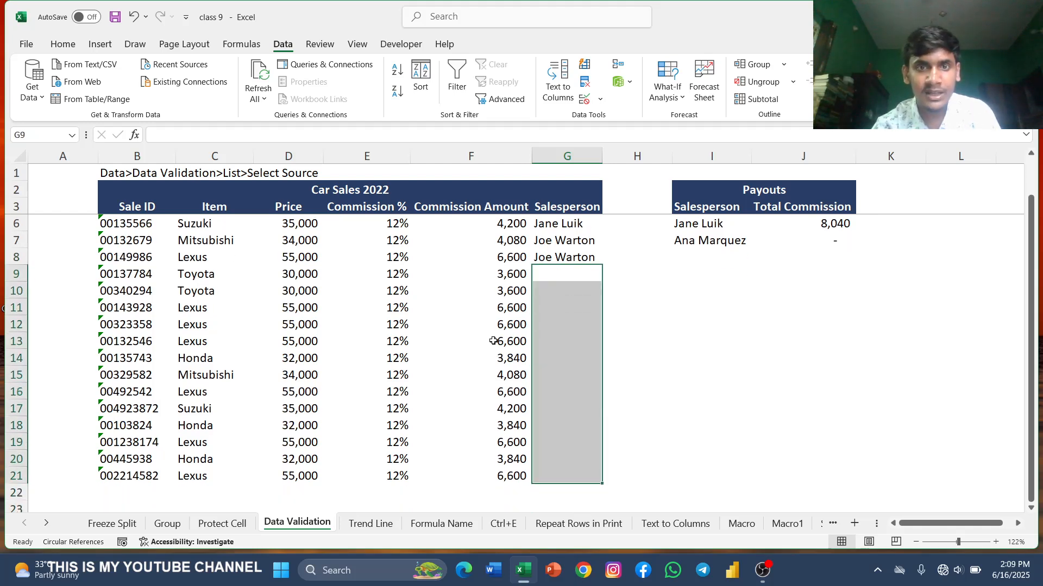
left_click(584, 99)
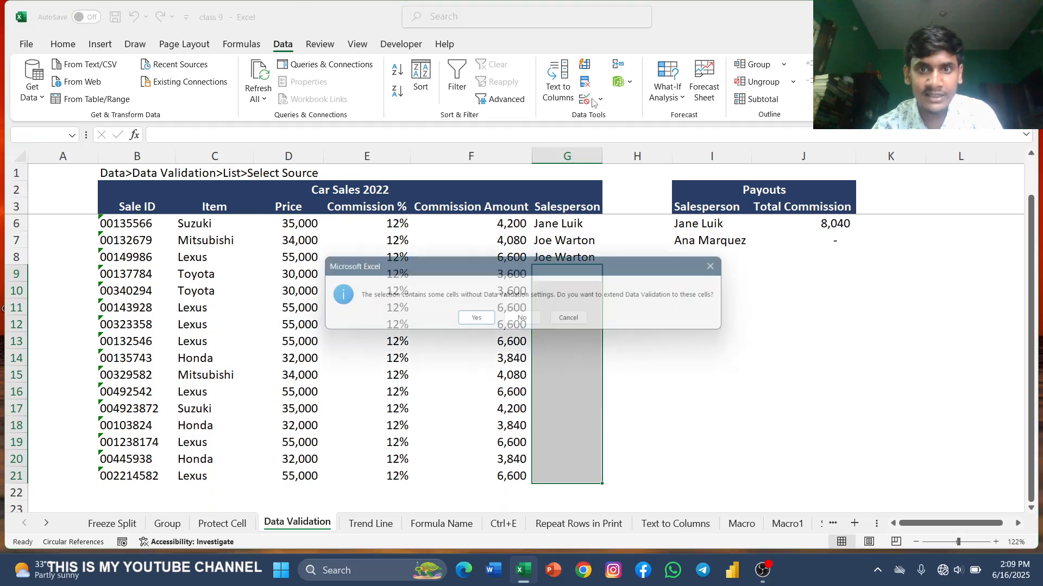
left_click(485, 322)
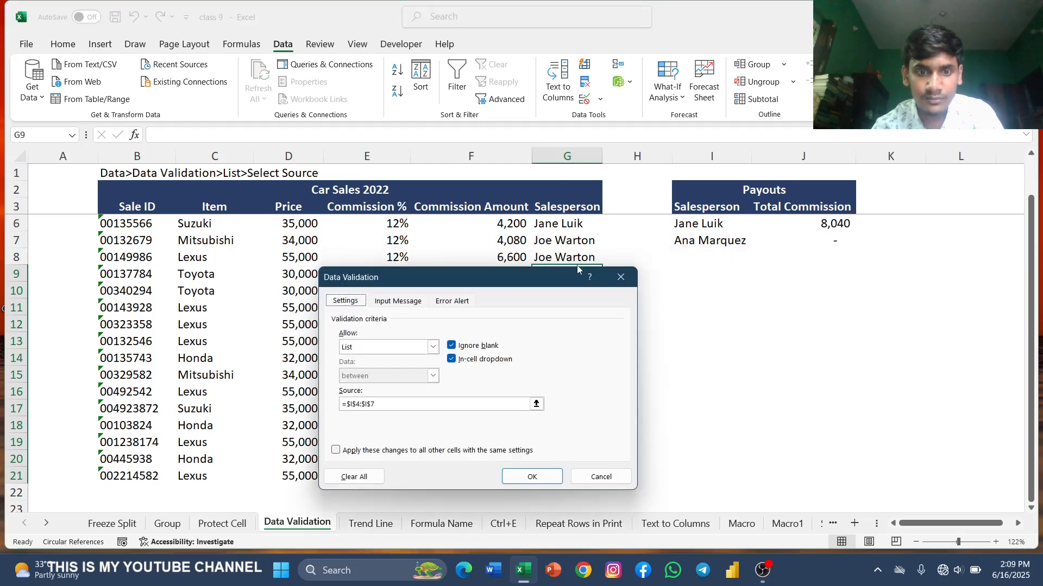
left_click(536, 405)
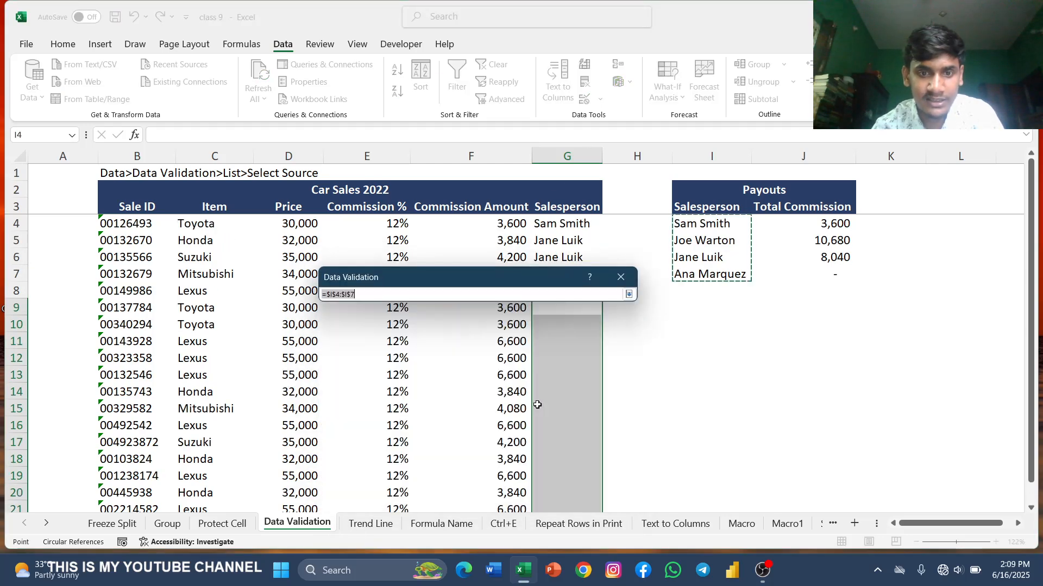
left_click(628, 294)
left_click(531, 477)
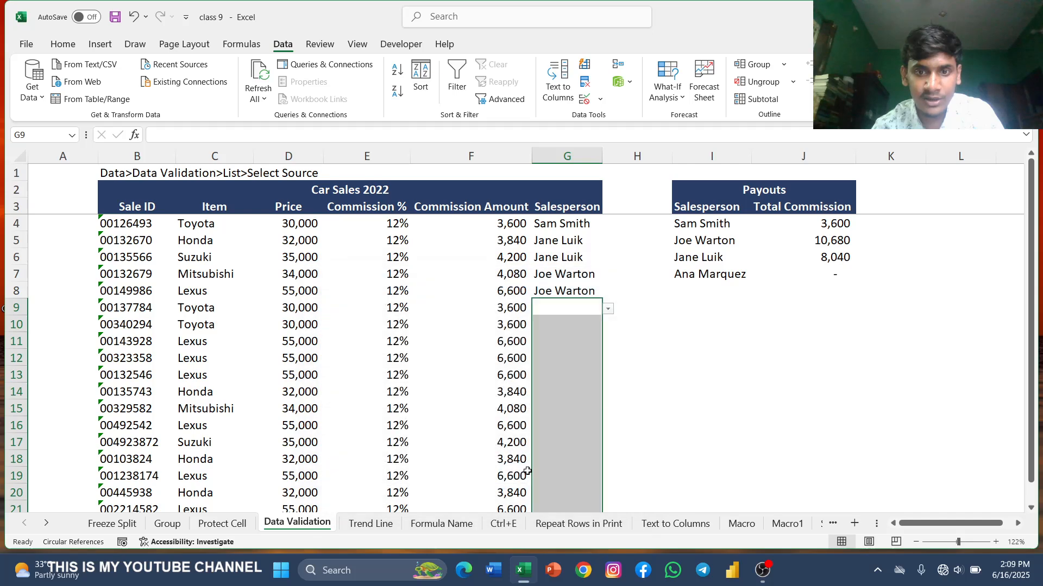
left_click(565, 311)
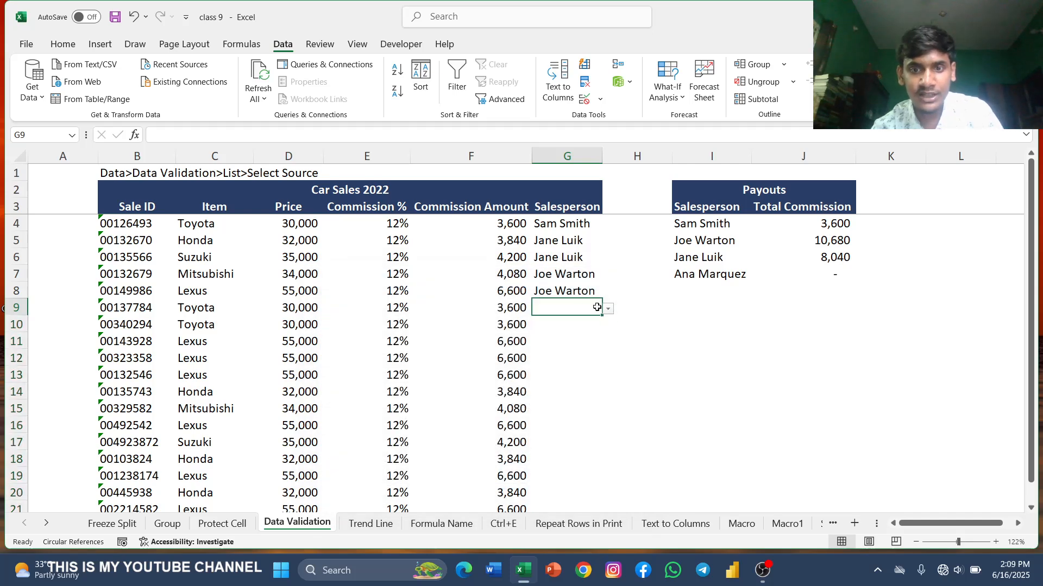
left_click(564, 338)
left_click(563, 315)
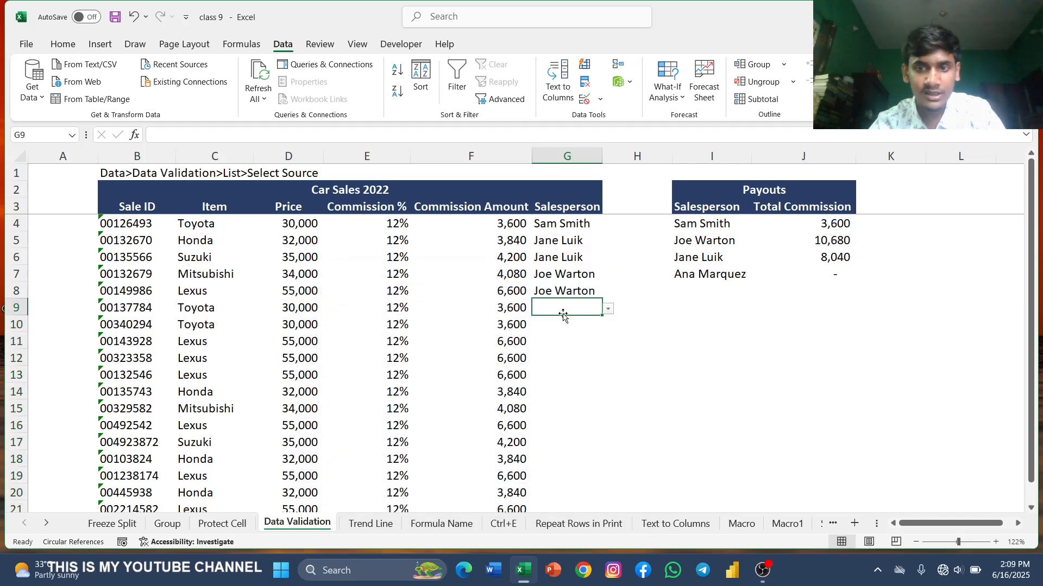
type("ana")
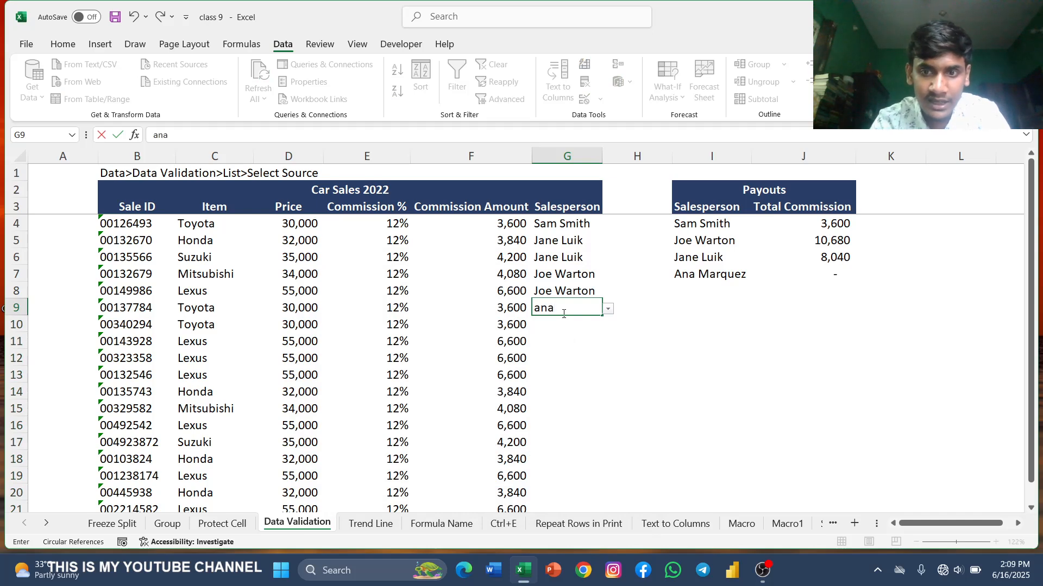
key("BackSpace")
key("BackSpace")
type("AN")
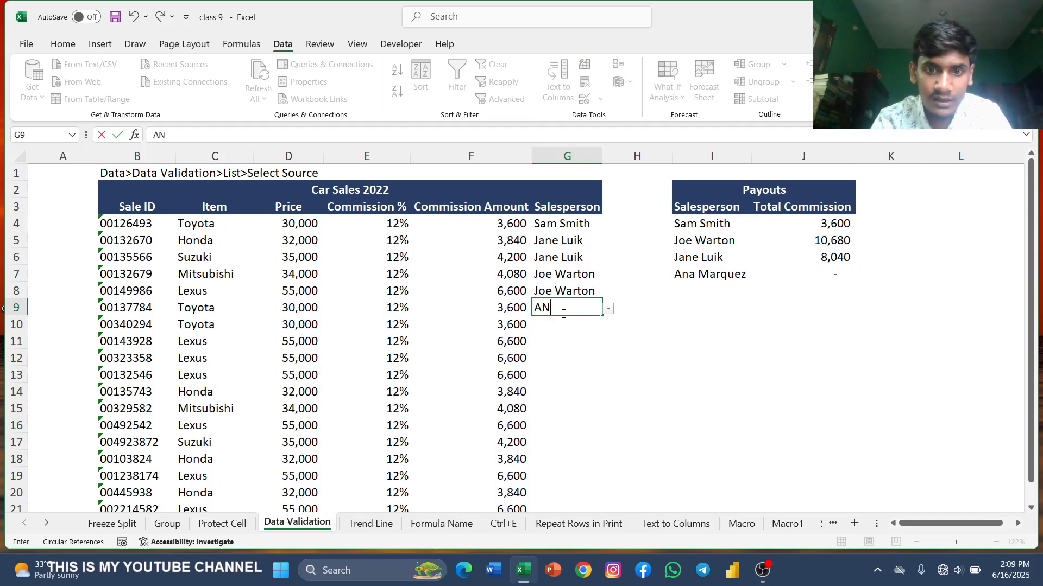
key("BackSpace")
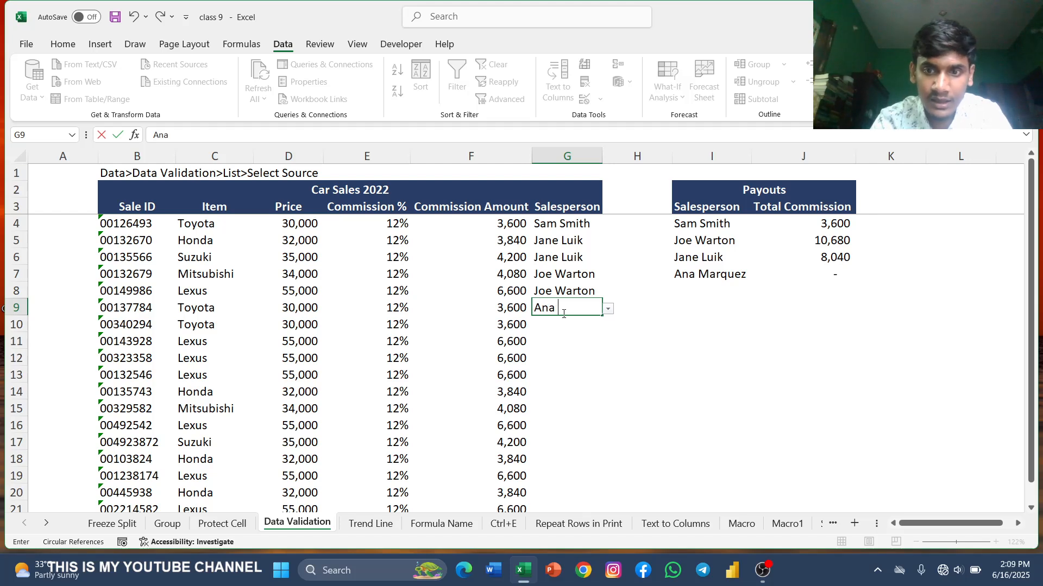
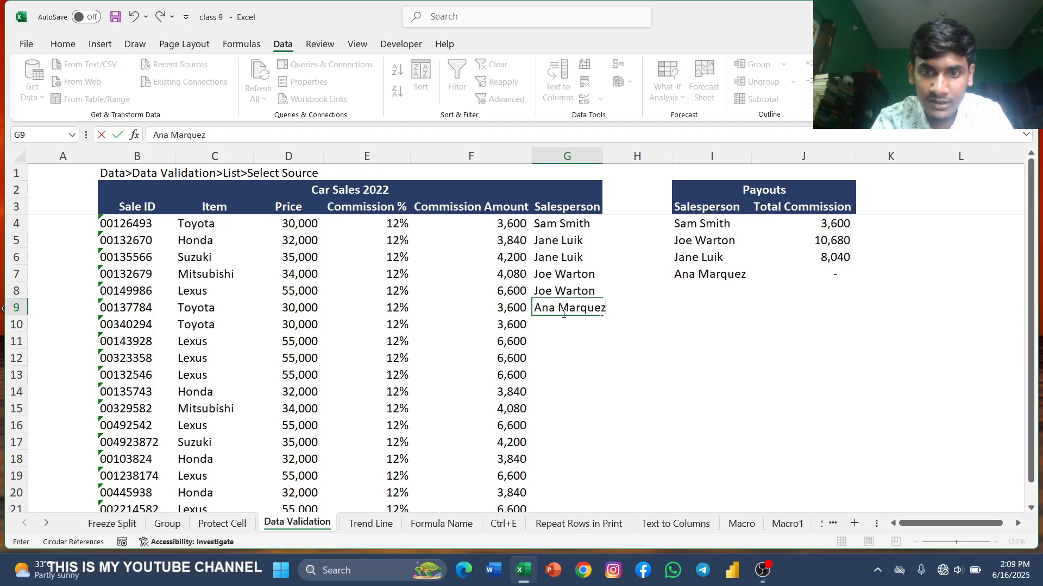
key("Return")
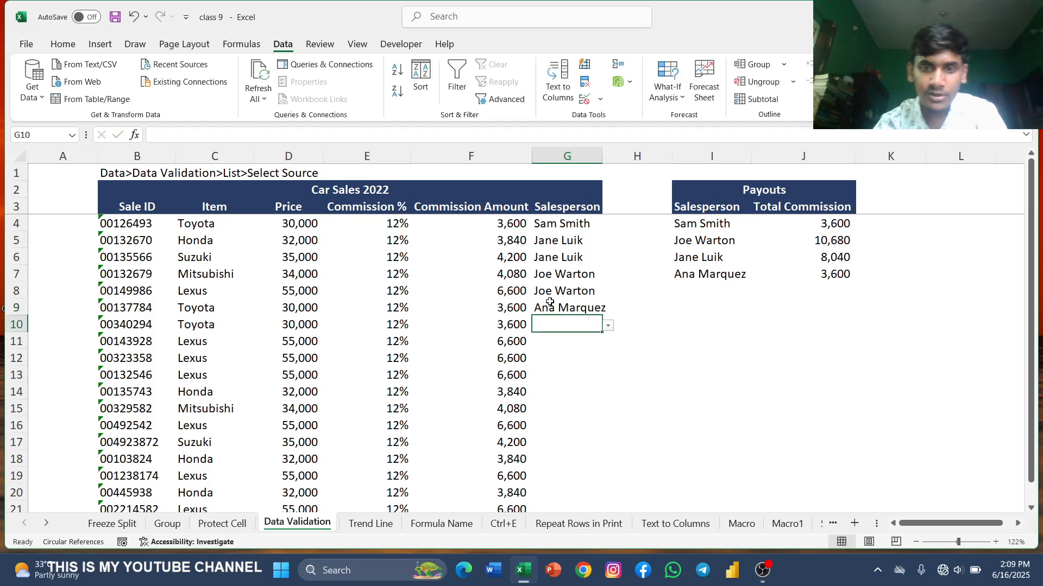
left_click(608, 327)
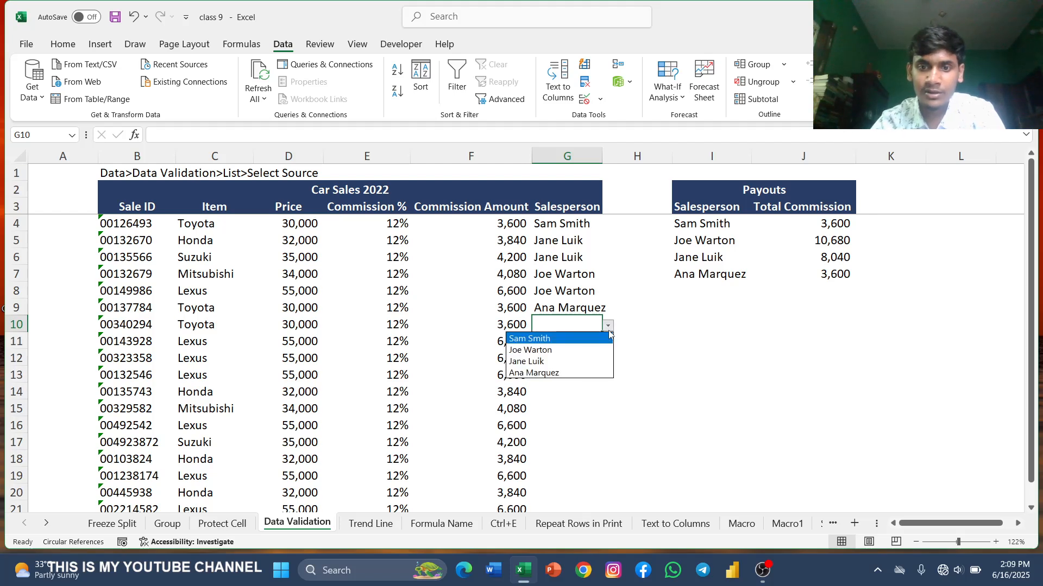
left_click(566, 350)
left_click(597, 342)
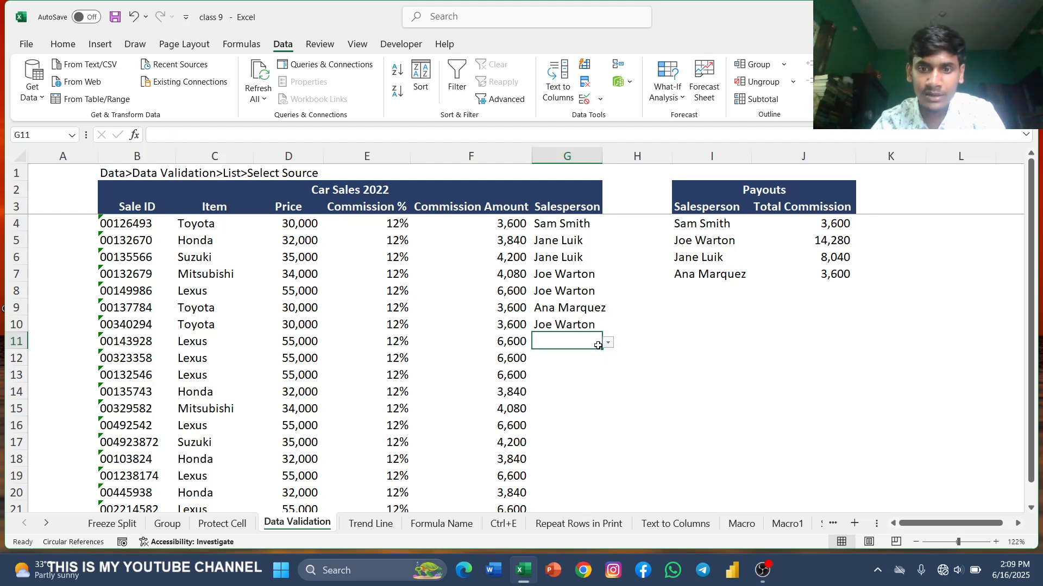
left_click(609, 343)
left_click(566, 378)
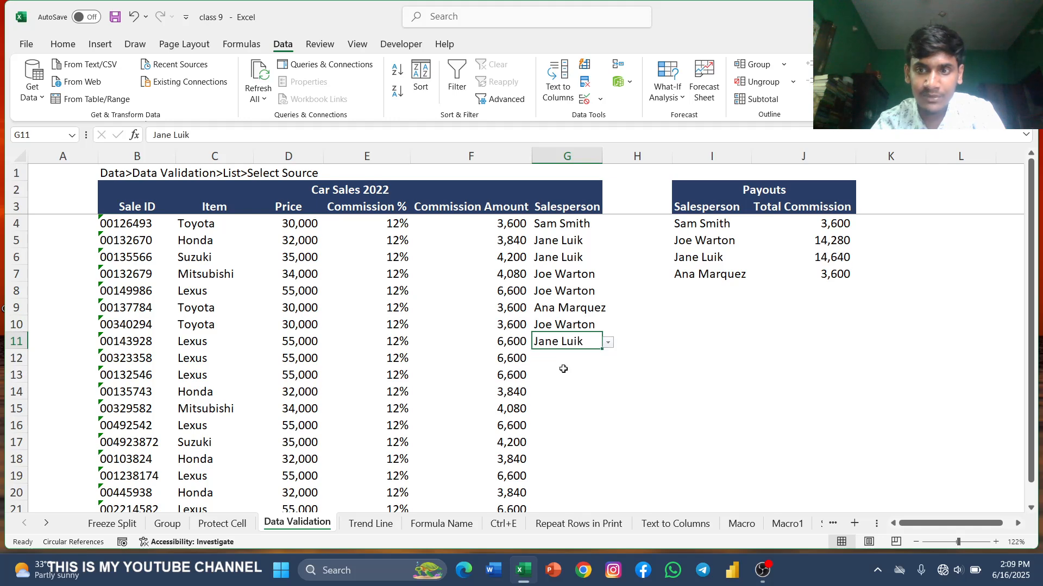
left_click(569, 356)
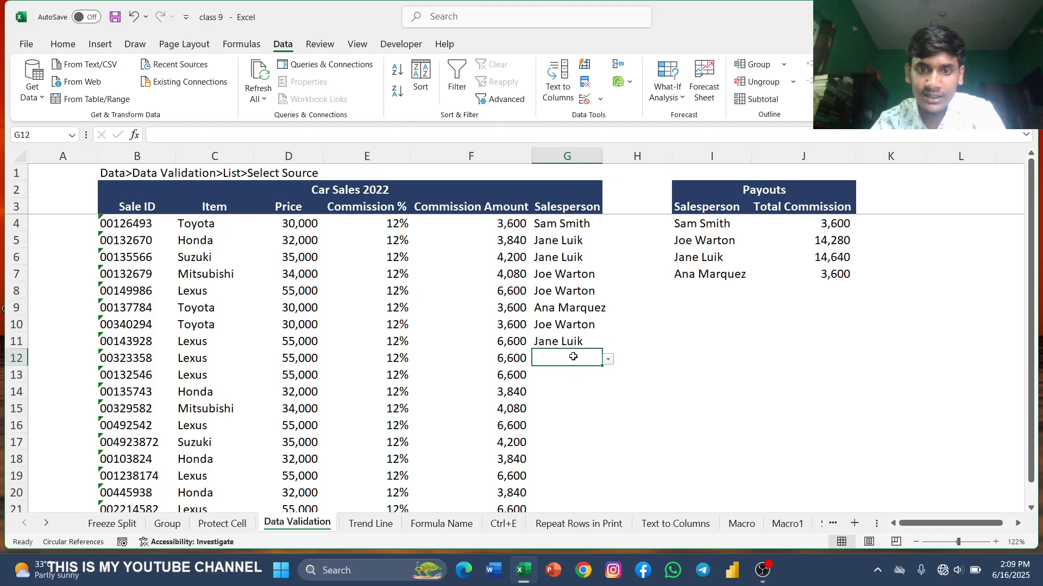
left_click(608, 359)
left_click(574, 399)
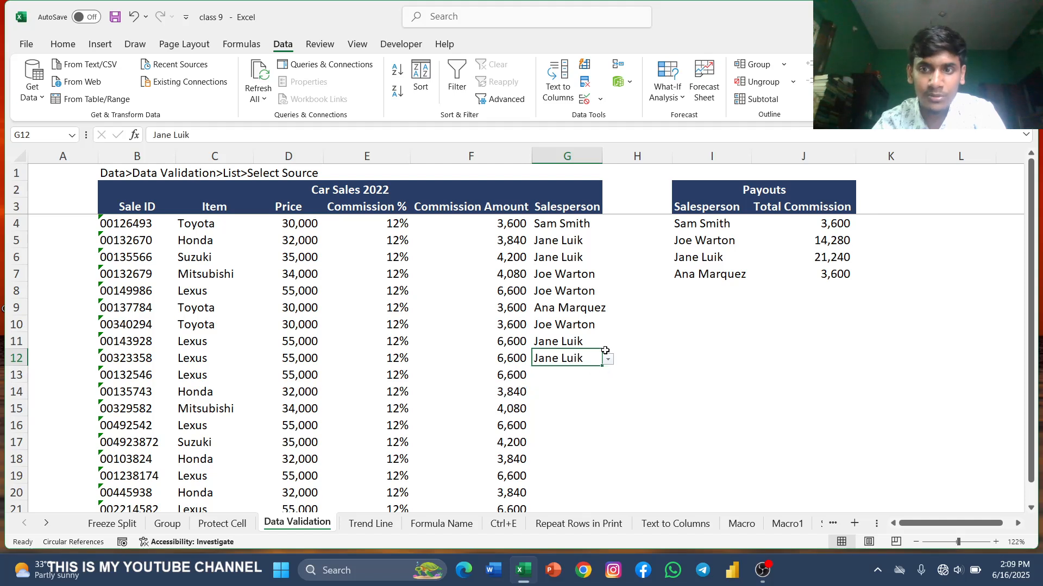
left_click(565, 375)
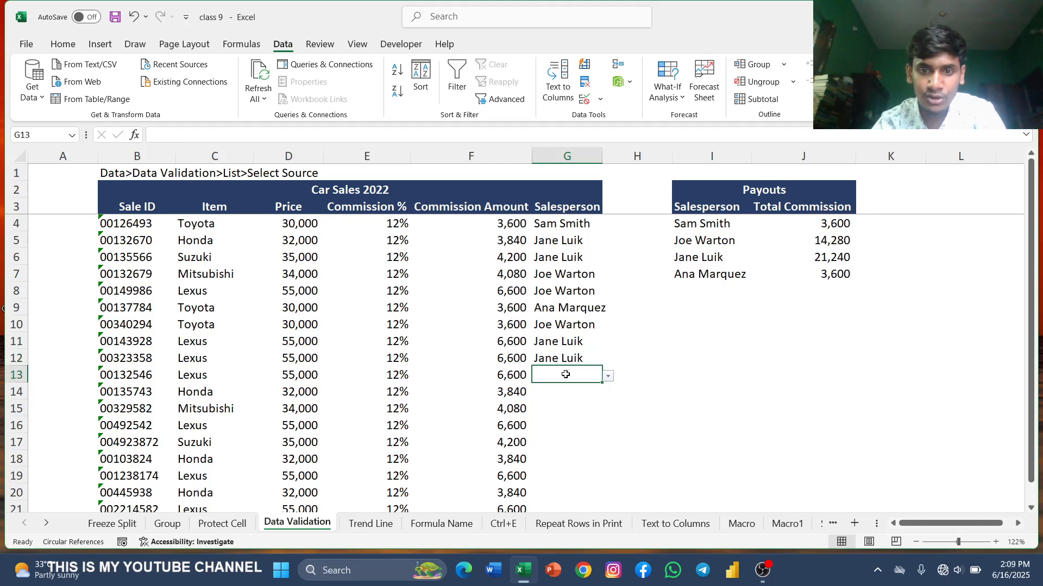
left_click(609, 379)
left_click(574, 415)
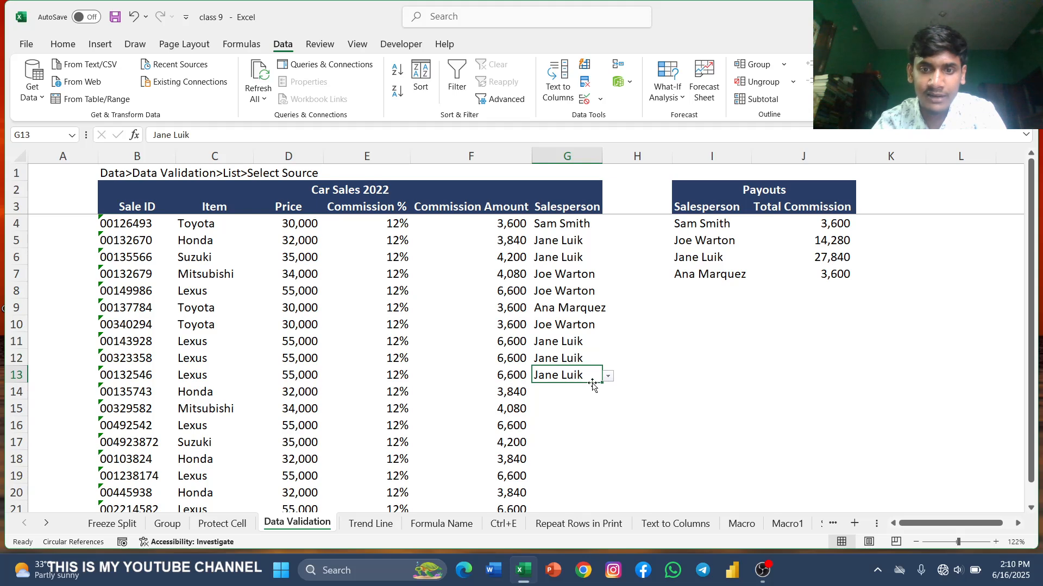
left_click(568, 410)
left_click(608, 410)
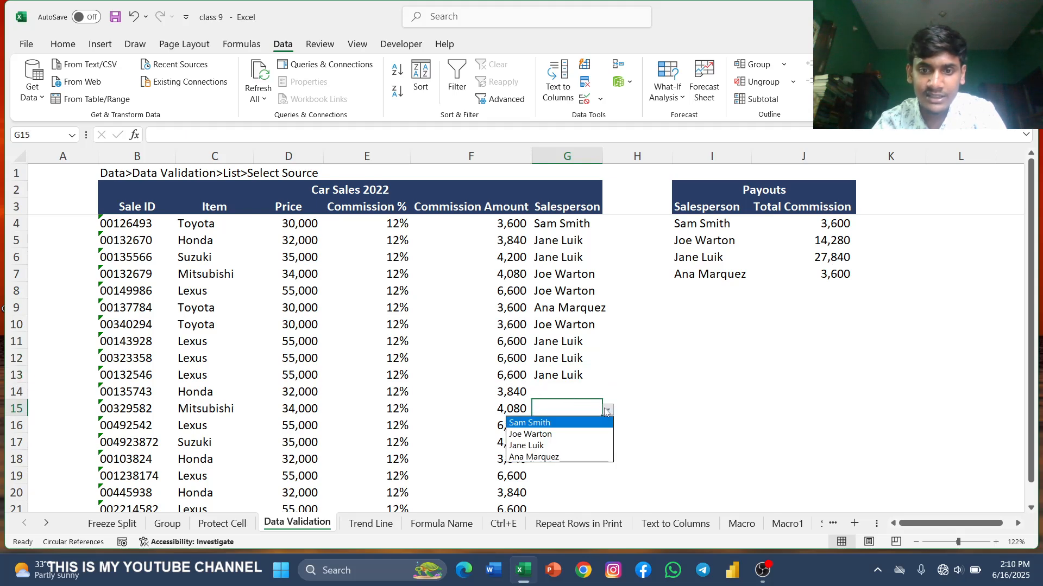
left_click(565, 435)
left_click(564, 387)
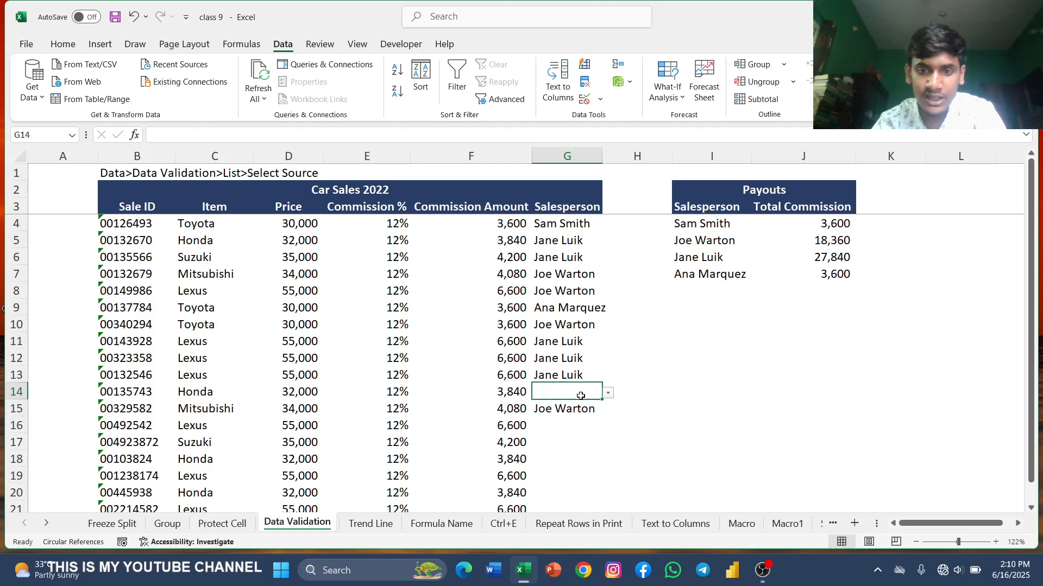
left_click(607, 393)
left_click(562, 417)
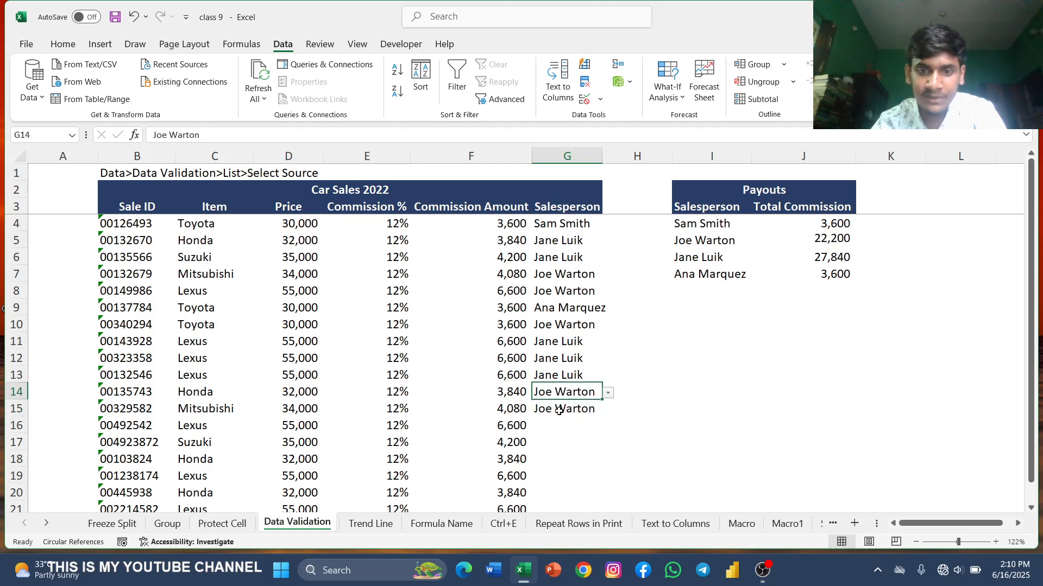
Step: Pick Sam Smith for G16 from its dropdown list
scroll(598, 461, "down", 3)
scroll(549, 443, "down", 1)
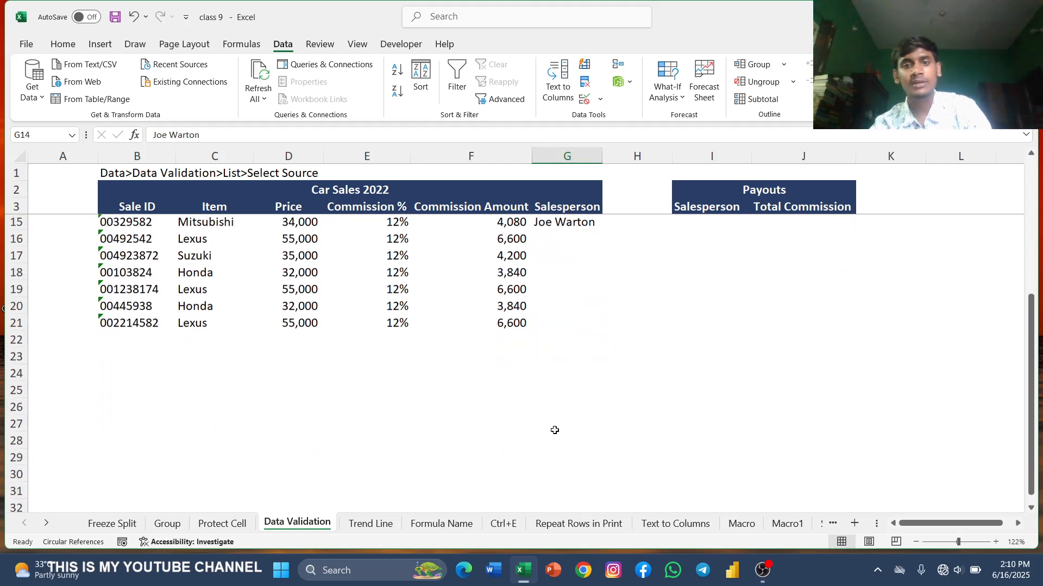
scroll(557, 418, "up", 4)
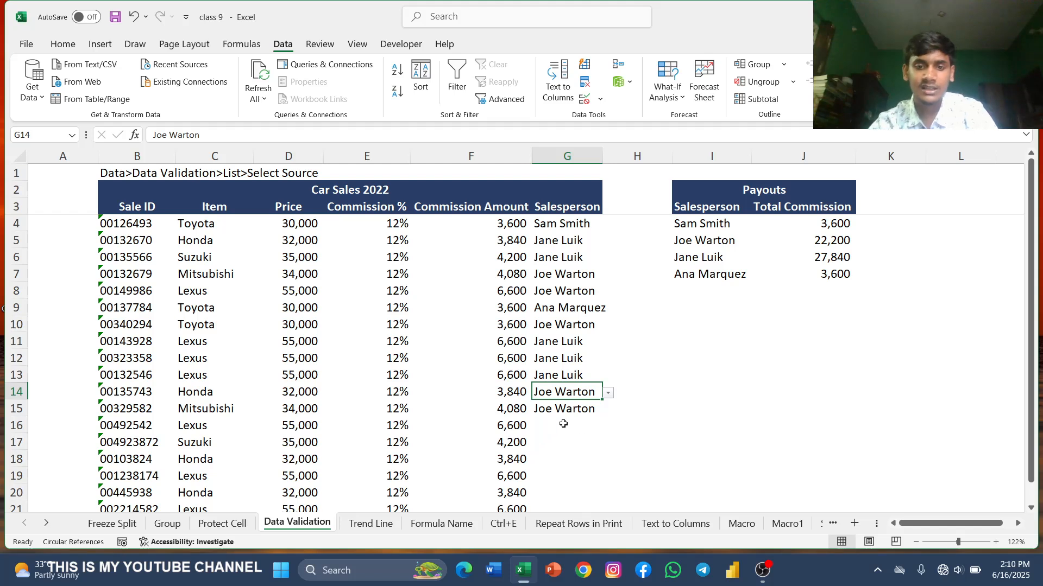
left_click(563, 425)
left_click(608, 427)
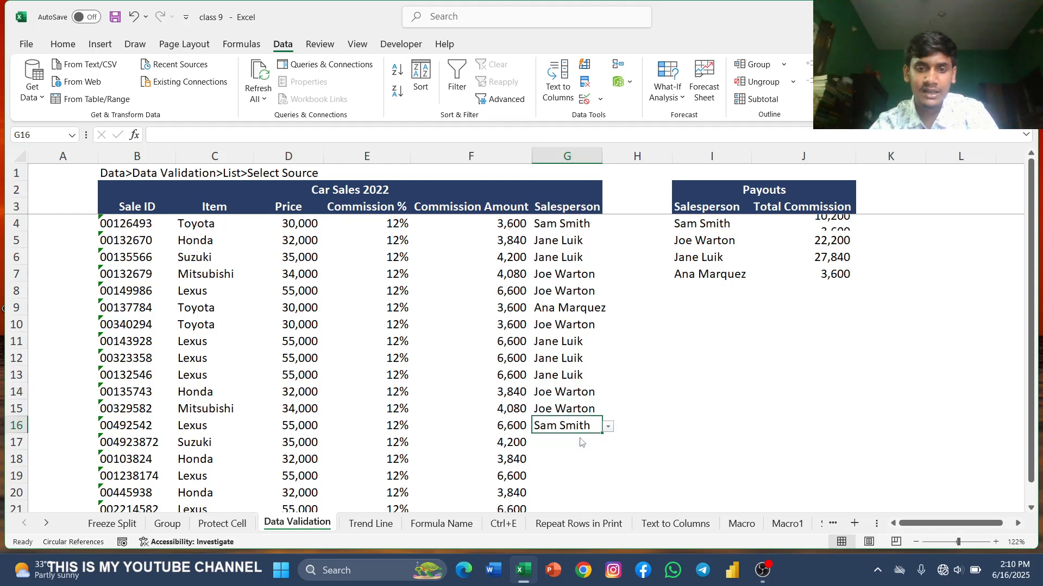
left_click(586, 439)
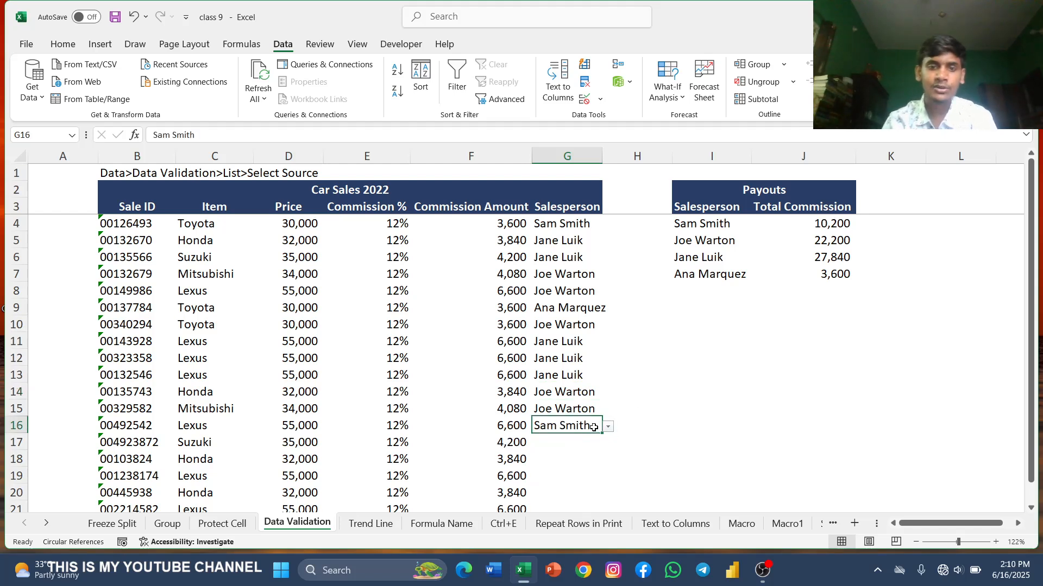
scroll(594, 428, "down", 2)
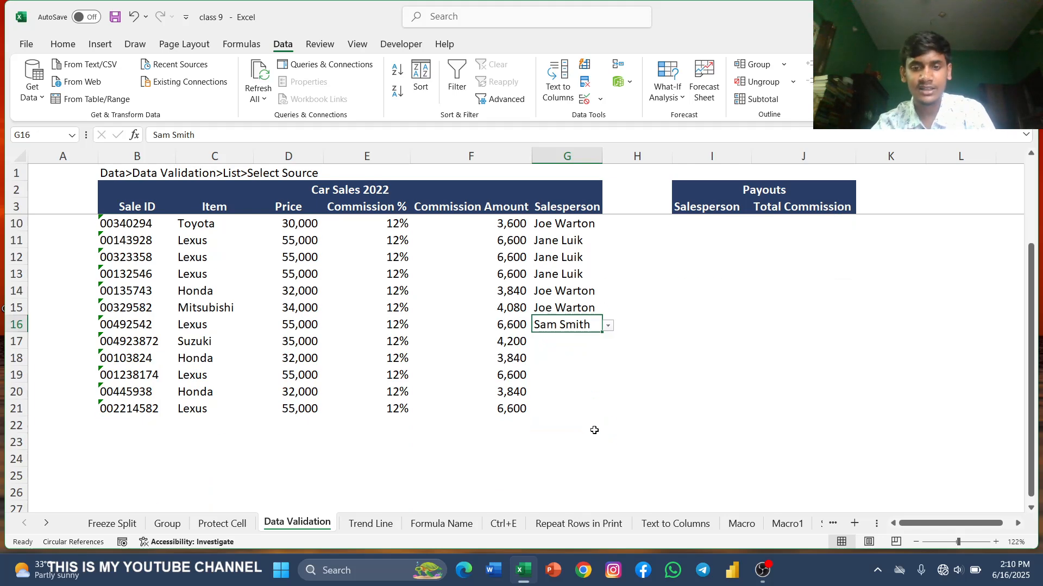
Step: Insert line sparklines in P3:P12 on the Trend Line sheet using the data range C3:N12
scroll(578, 450, "up", 2)
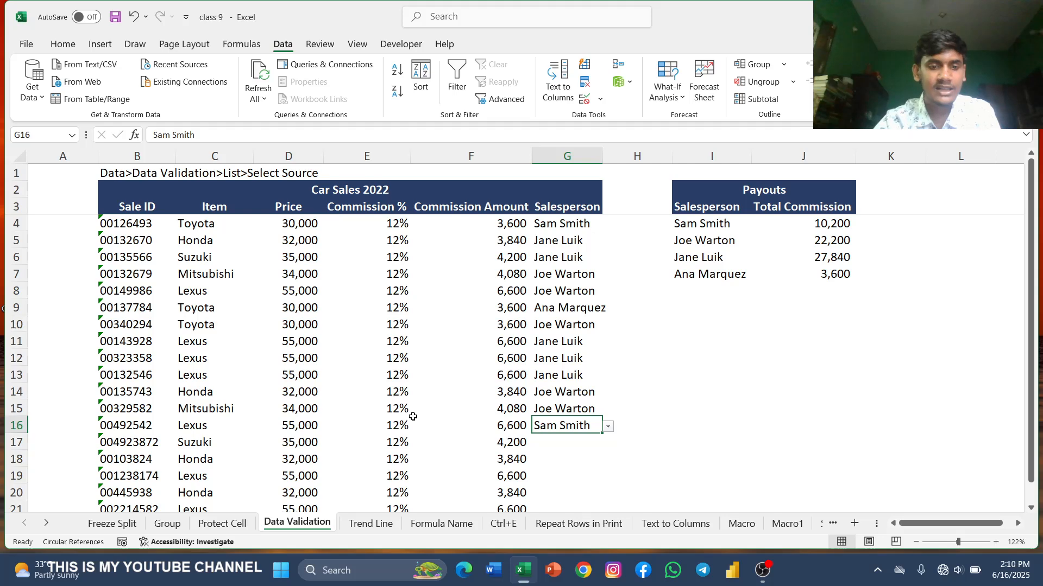
left_click(371, 524)
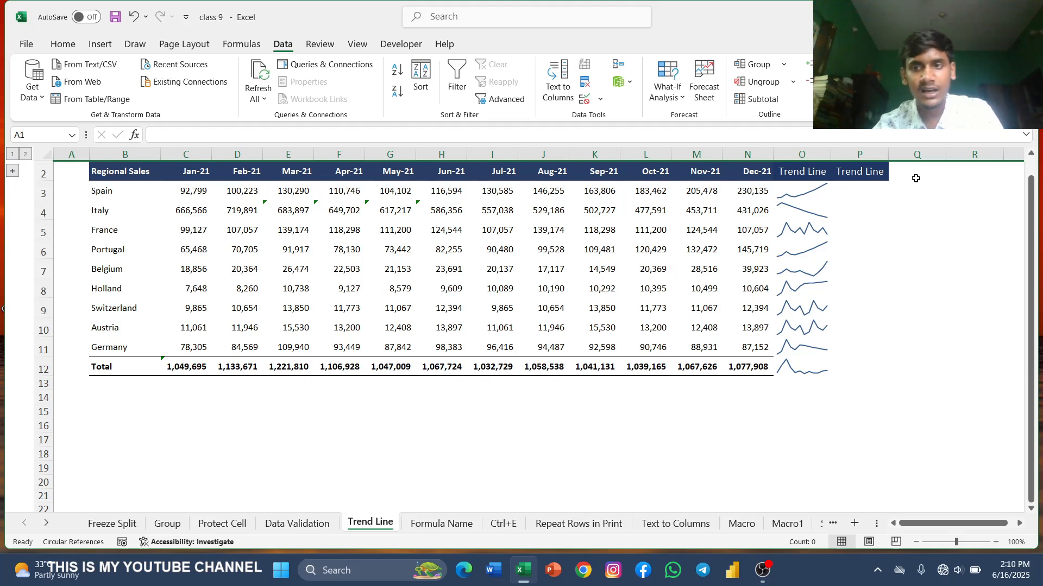
left_click(861, 195)
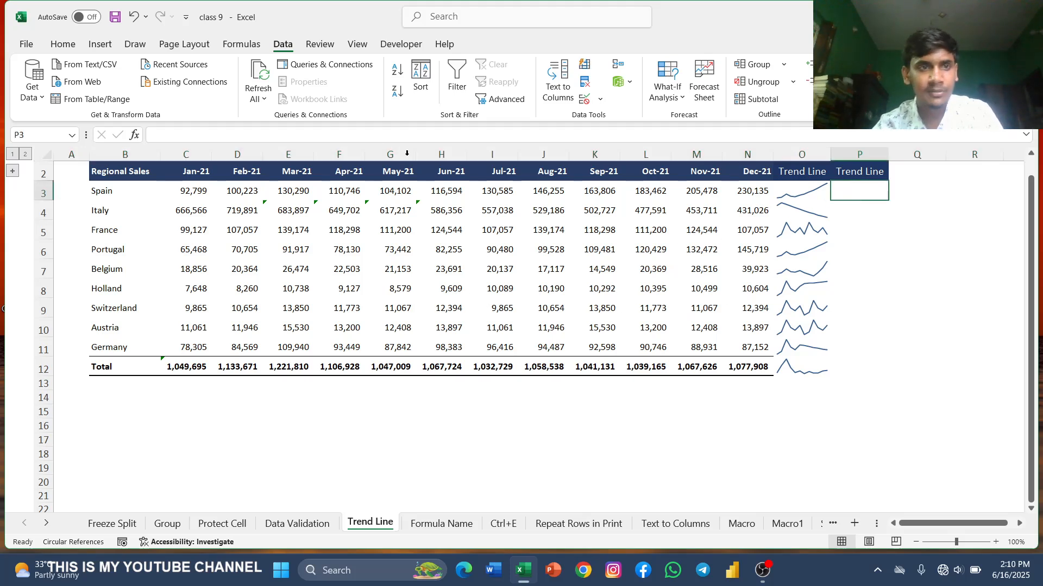
left_click(100, 43)
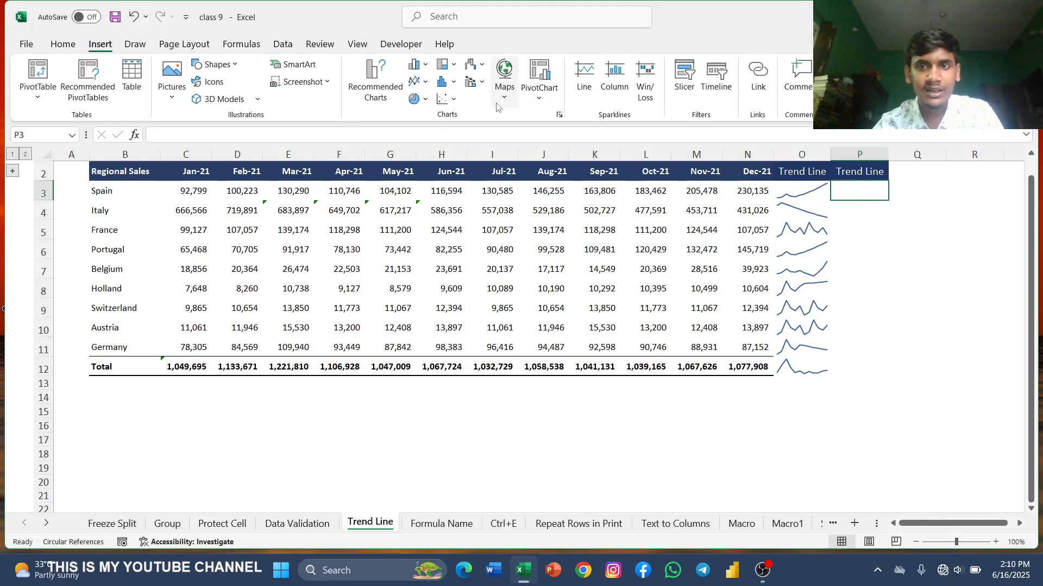
left_click(584, 81)
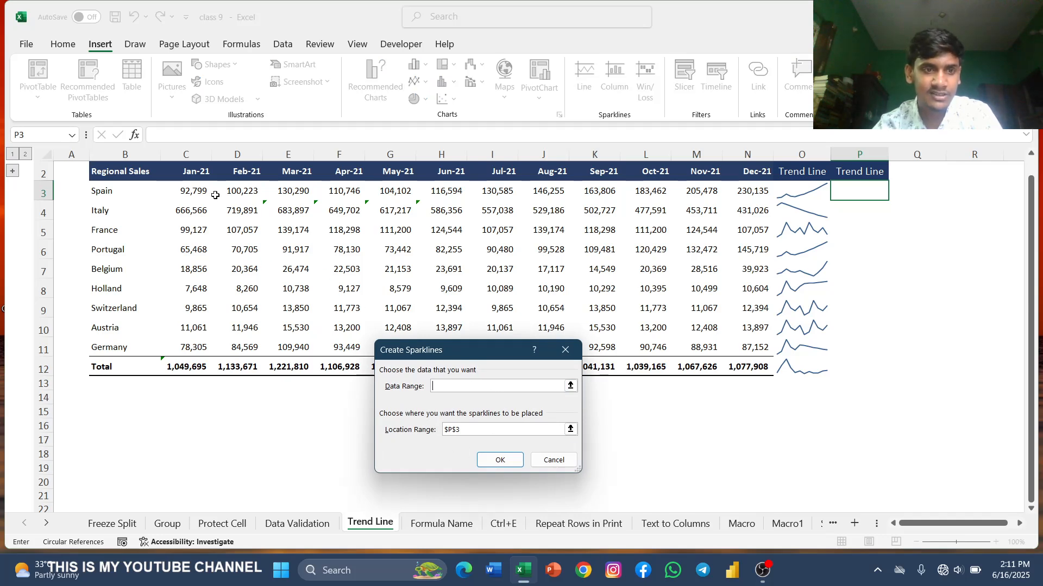
left_click_drag(192, 189, 732, 367)
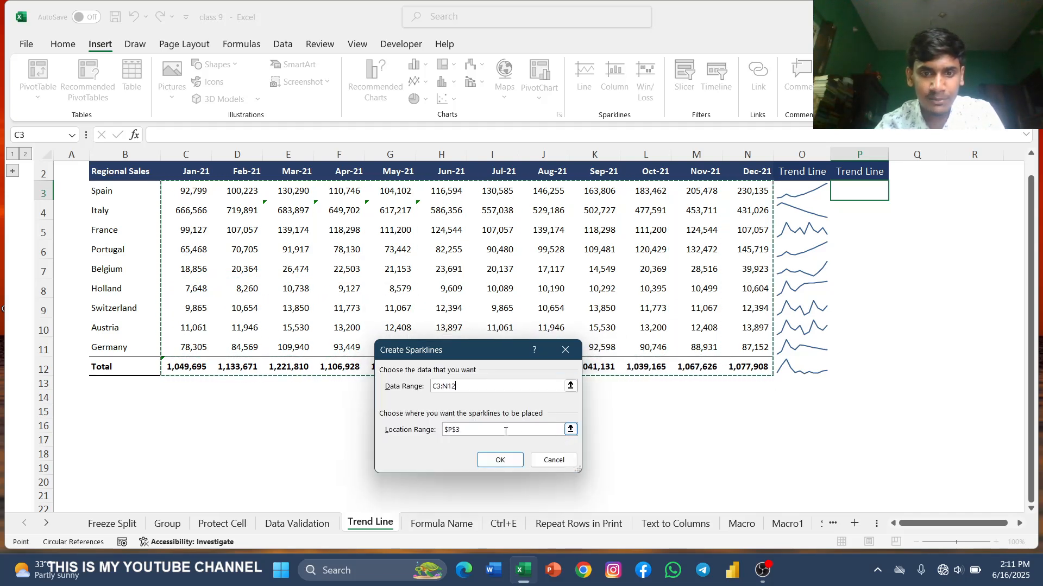
left_click(523, 431)
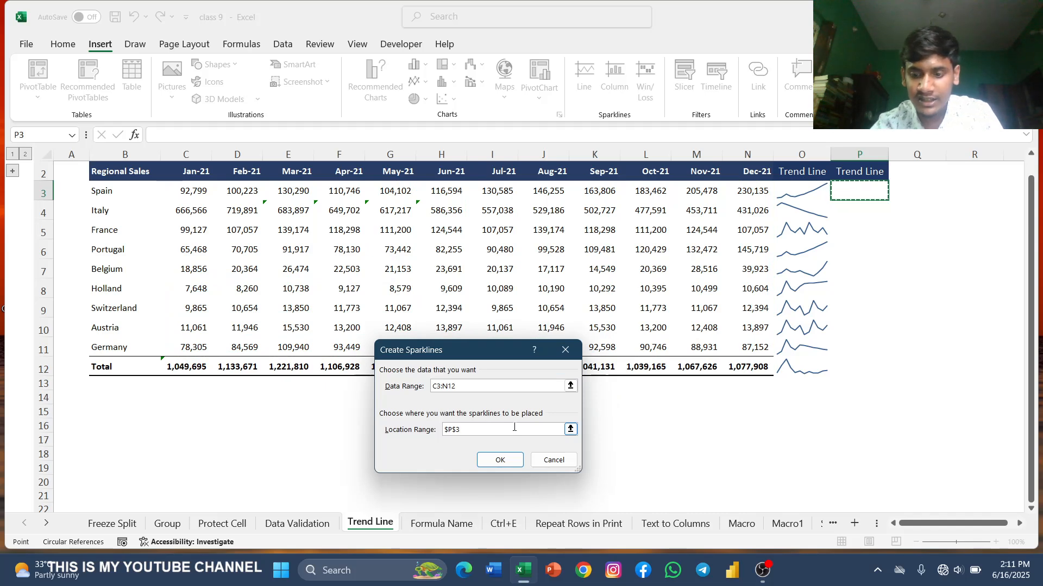
key("BackSpace")
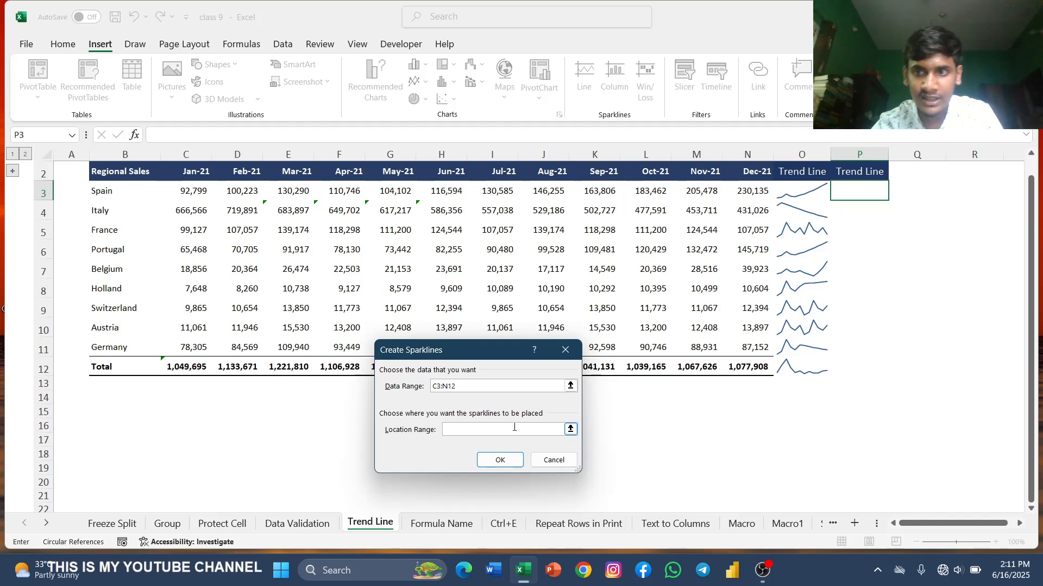
left_click(856, 197)
left_click_drag(856, 197, 867, 365)
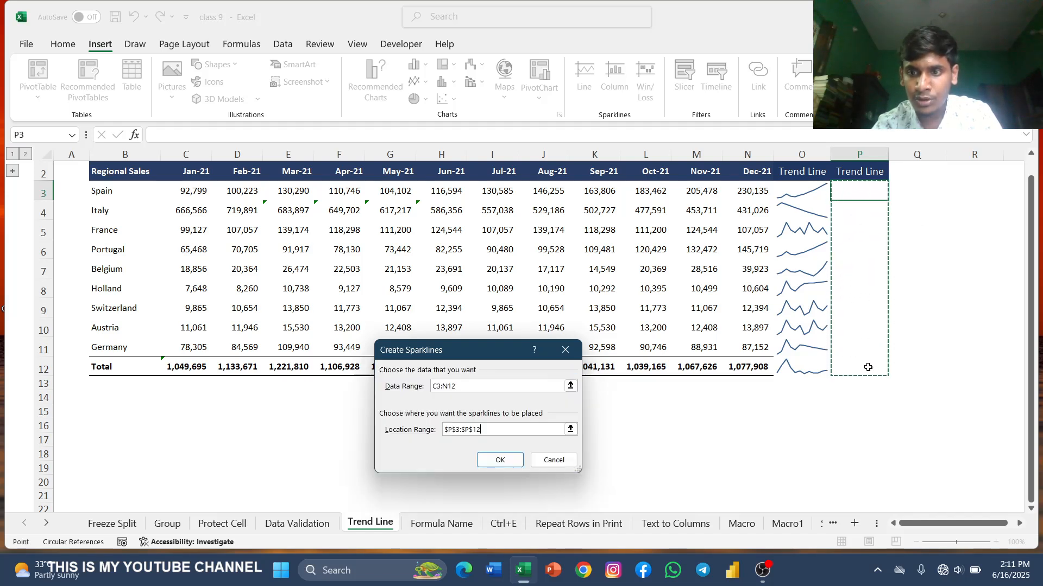
left_click(500, 460)
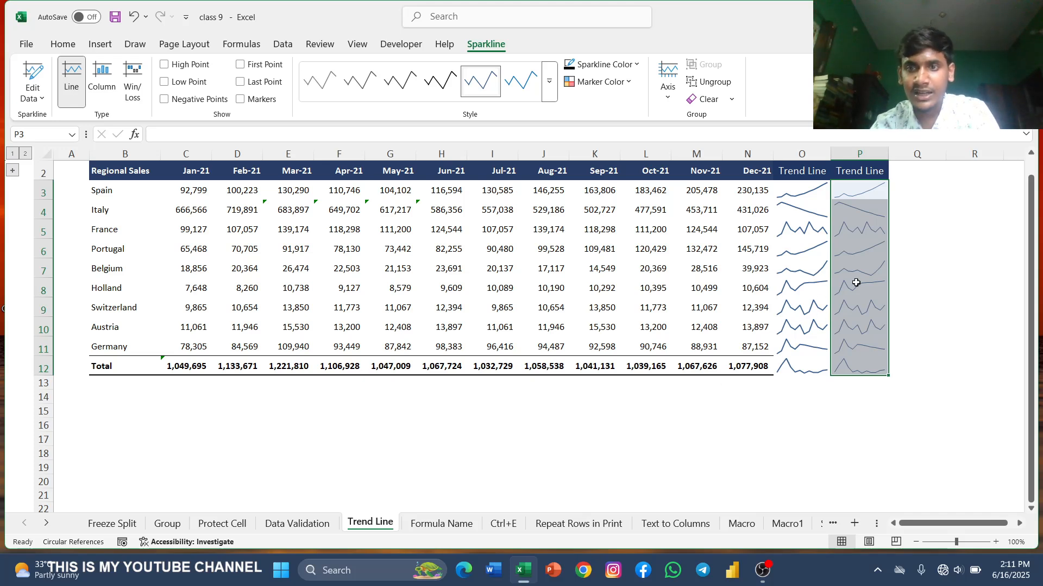
Step: Set the weight of the P3:P12 sparklines to 2¼ pt
left_click(897, 209)
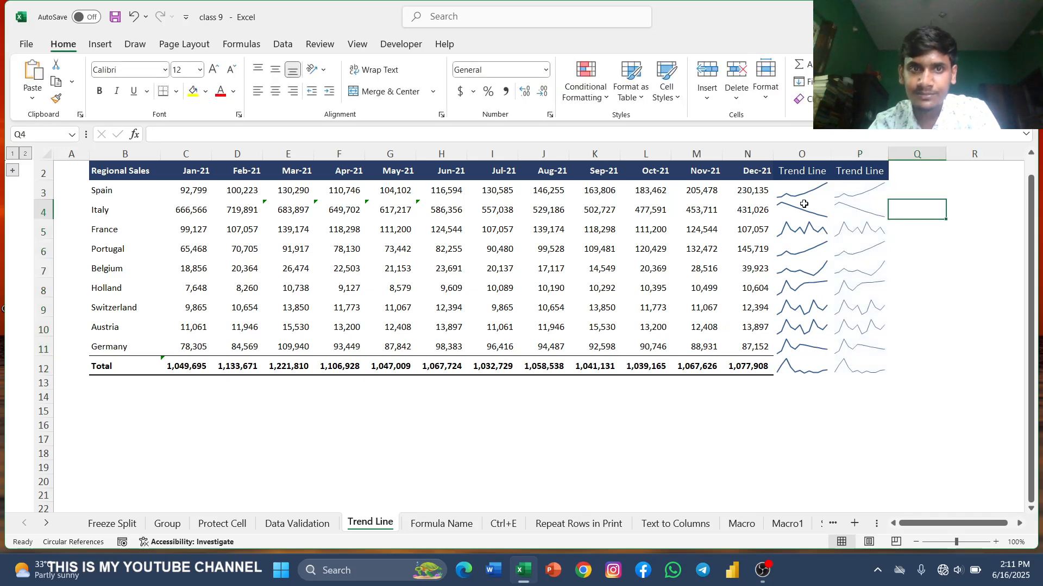
left_click(103, 44)
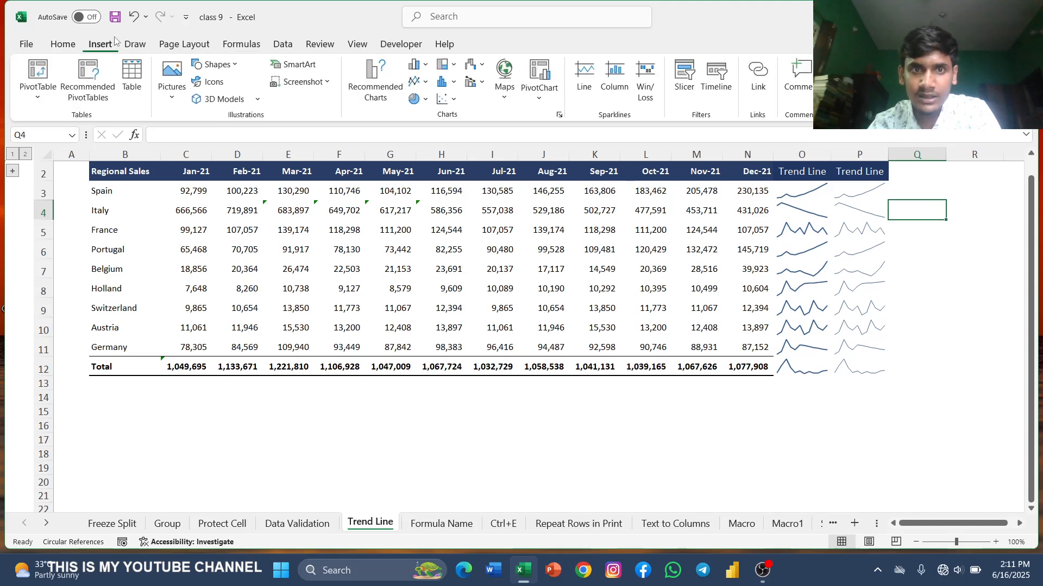
left_click(870, 188)
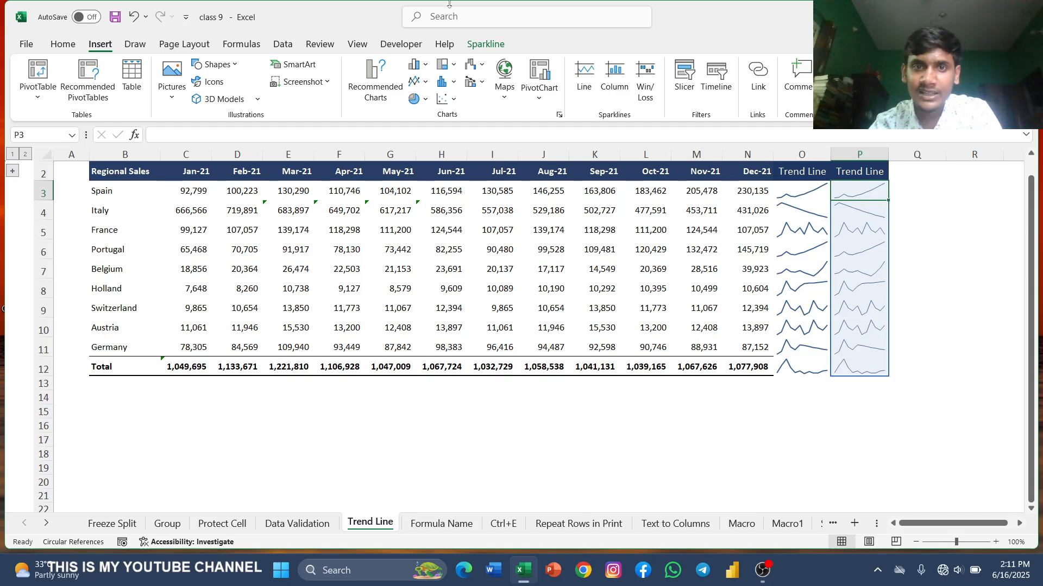
left_click(486, 44)
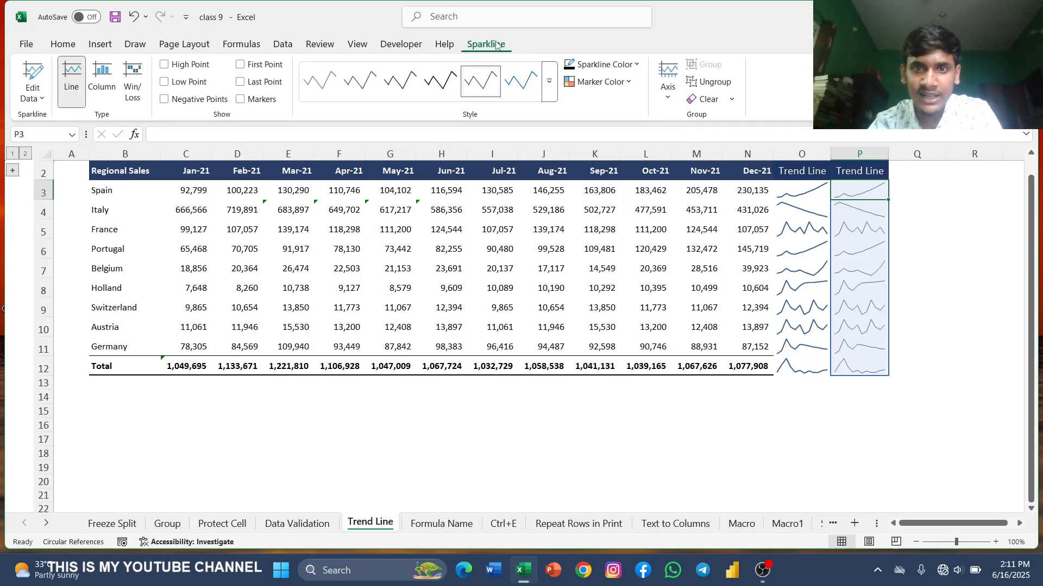
left_click(634, 65)
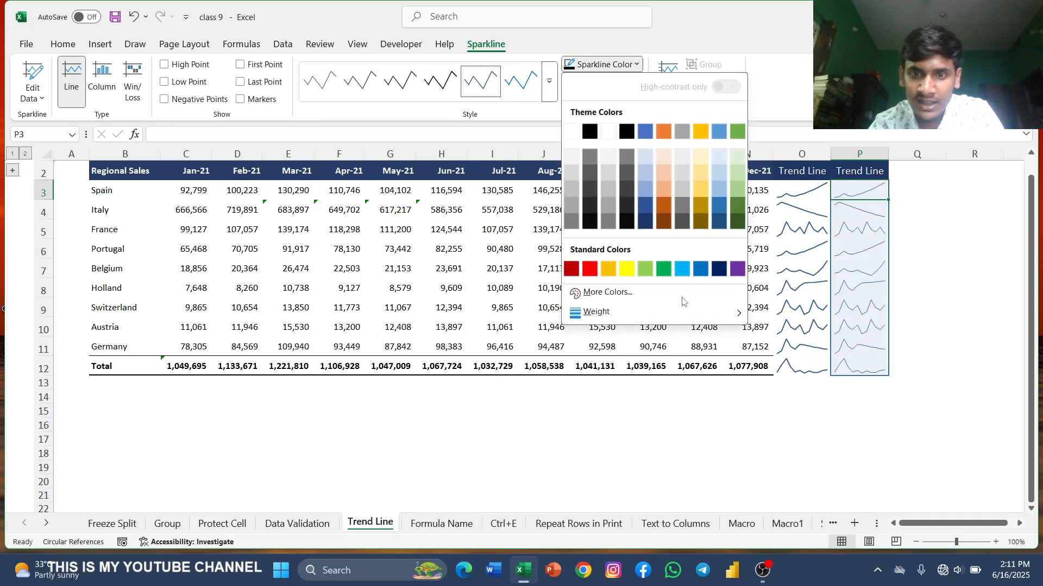
mouse_move(699, 314)
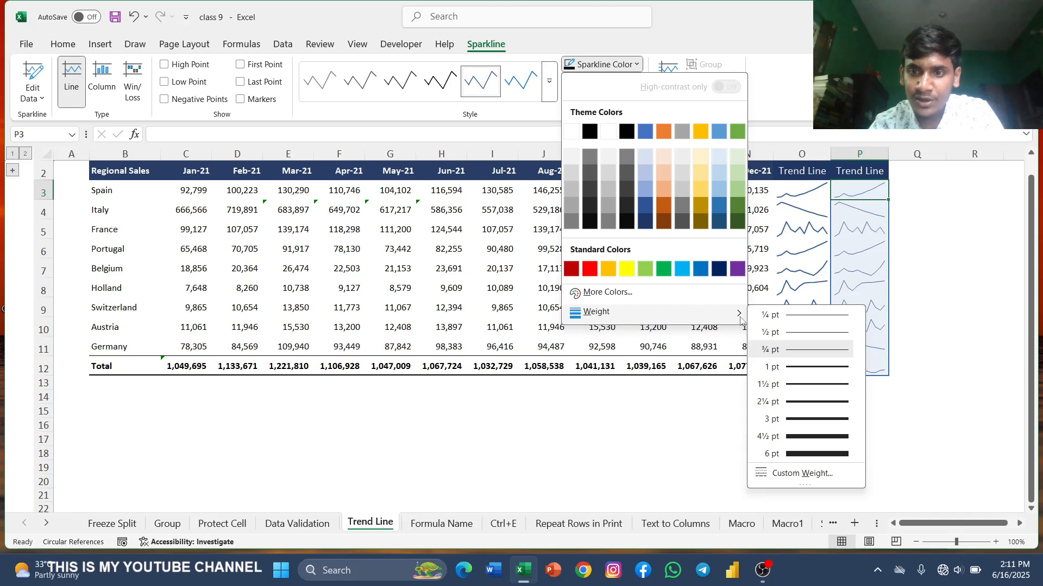
left_click(767, 402)
left_click(895, 303)
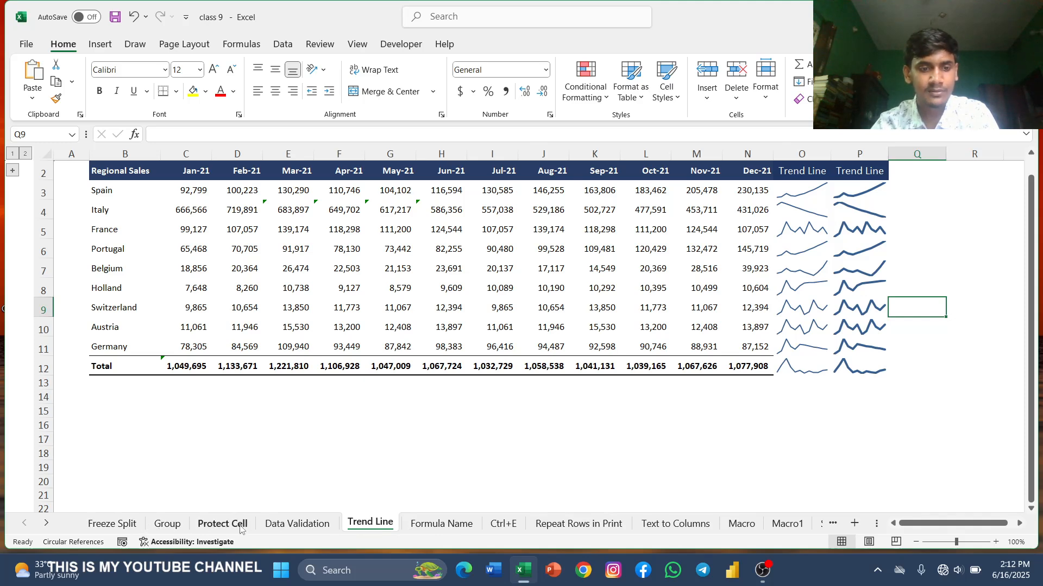
Step: Open the Formula Name sheet and inspect the Profit formula in column K
left_click(441, 523)
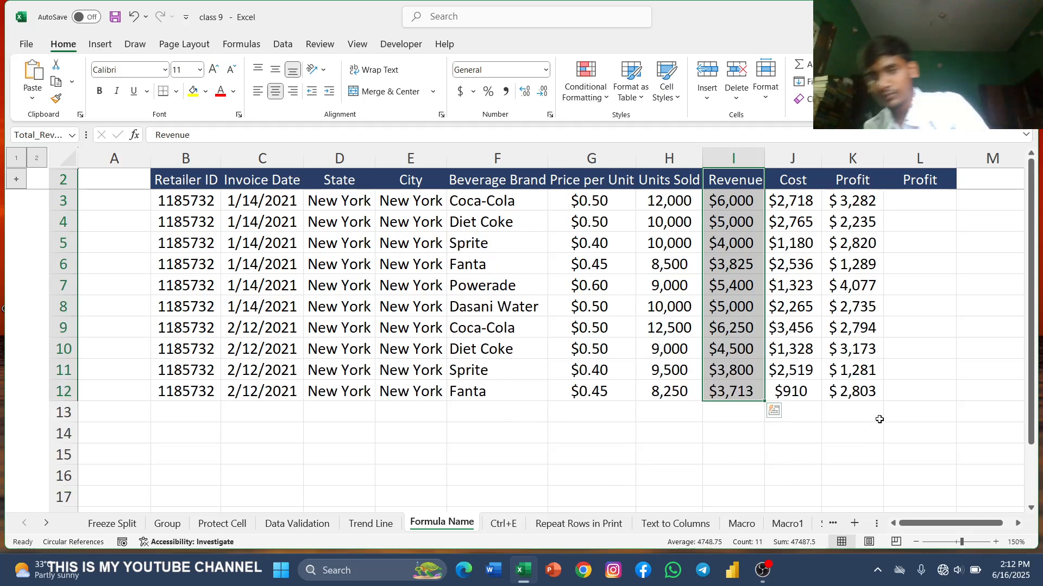
left_click(906, 224)
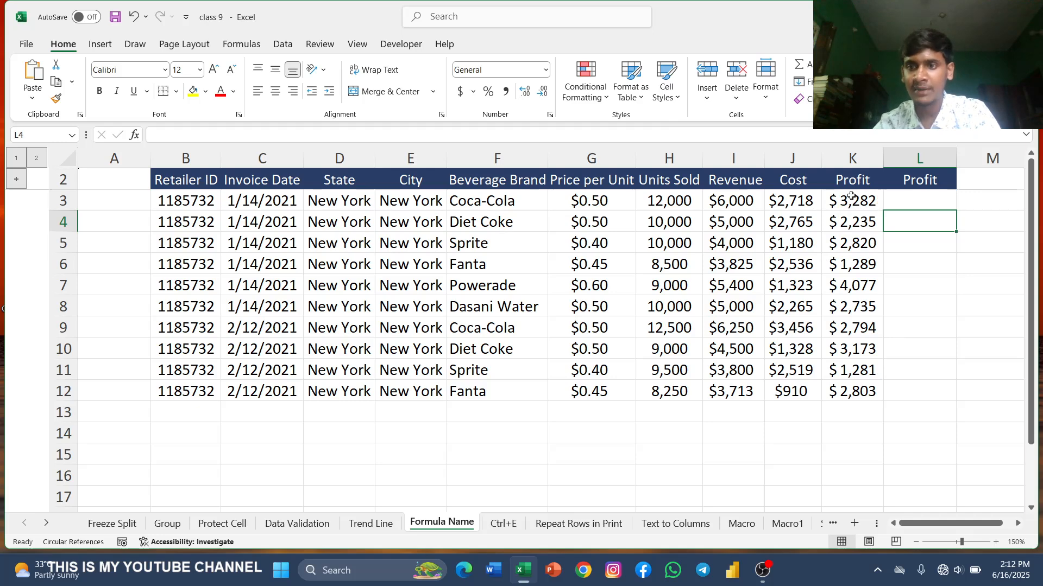
left_click_drag(853, 196, 868, 385)
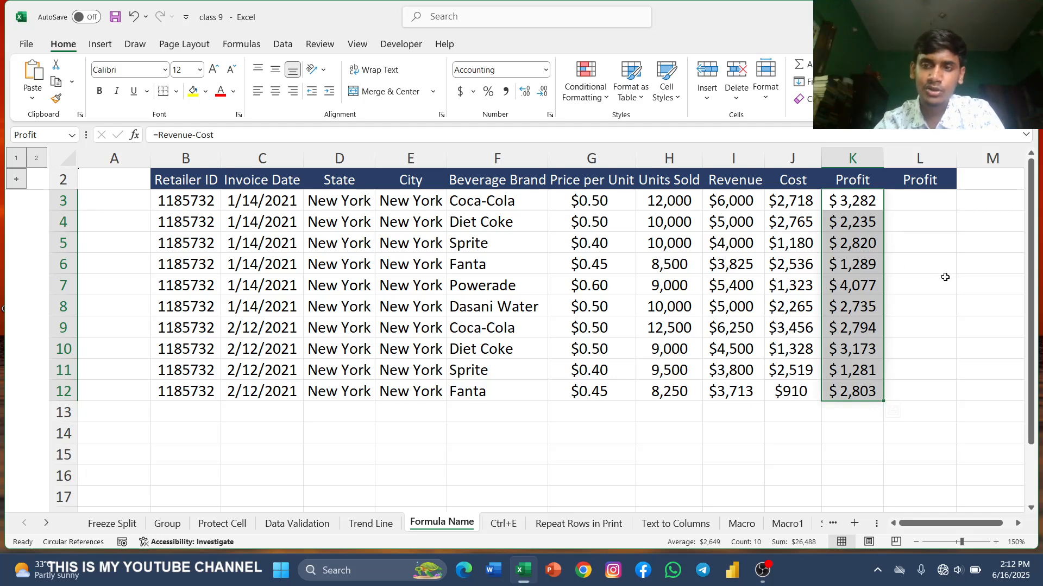
left_click(951, 327)
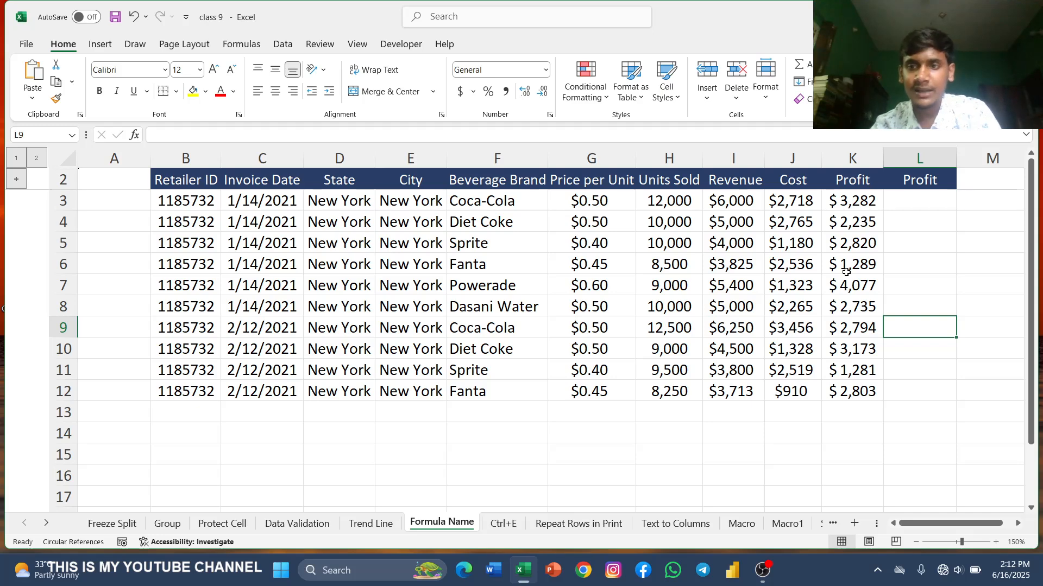
left_click(730, 200)
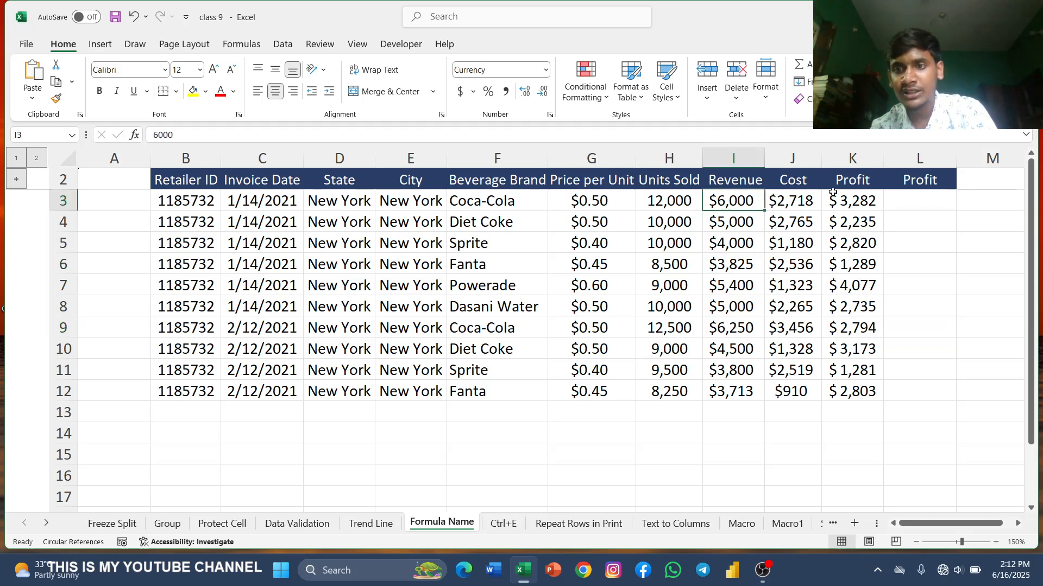
Step: Enter the formula =I3-J3 in L3
left_click(920, 204)
type("=")
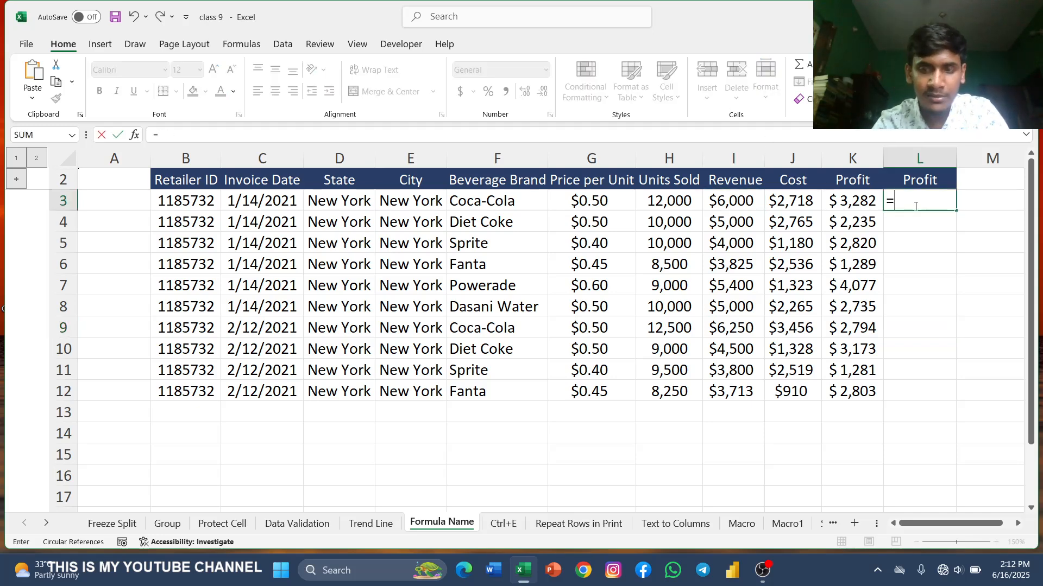
left_click(734, 201)
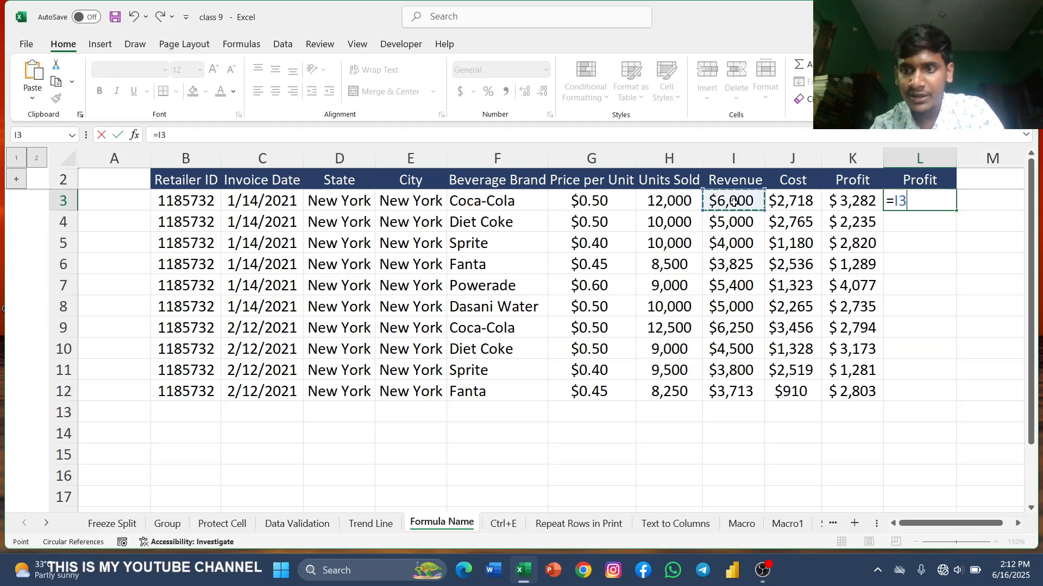
type("-")
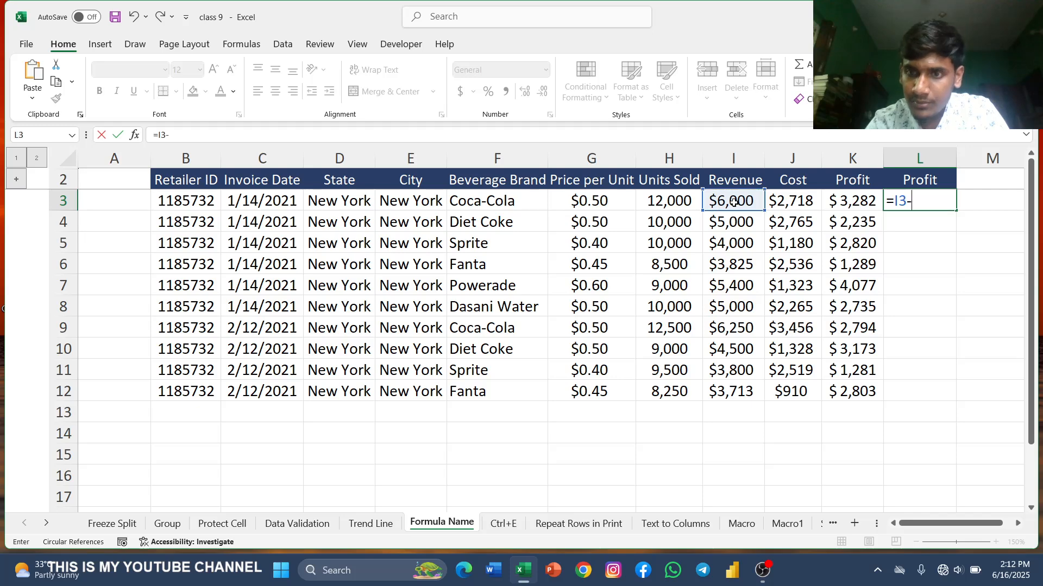
left_click(801, 200)
key("Return")
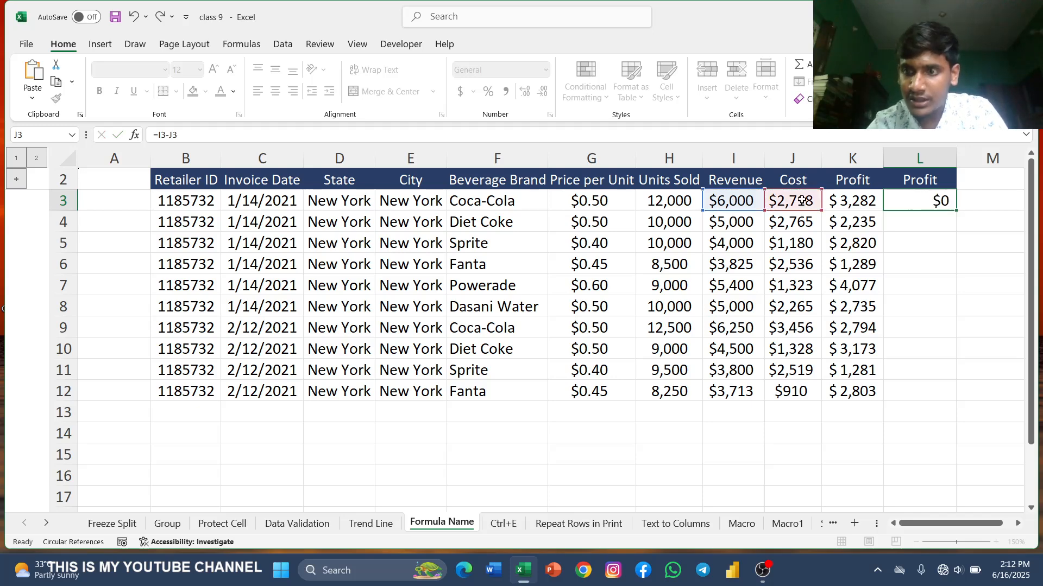
Step: Clear the formula from L3
left_click(919, 199)
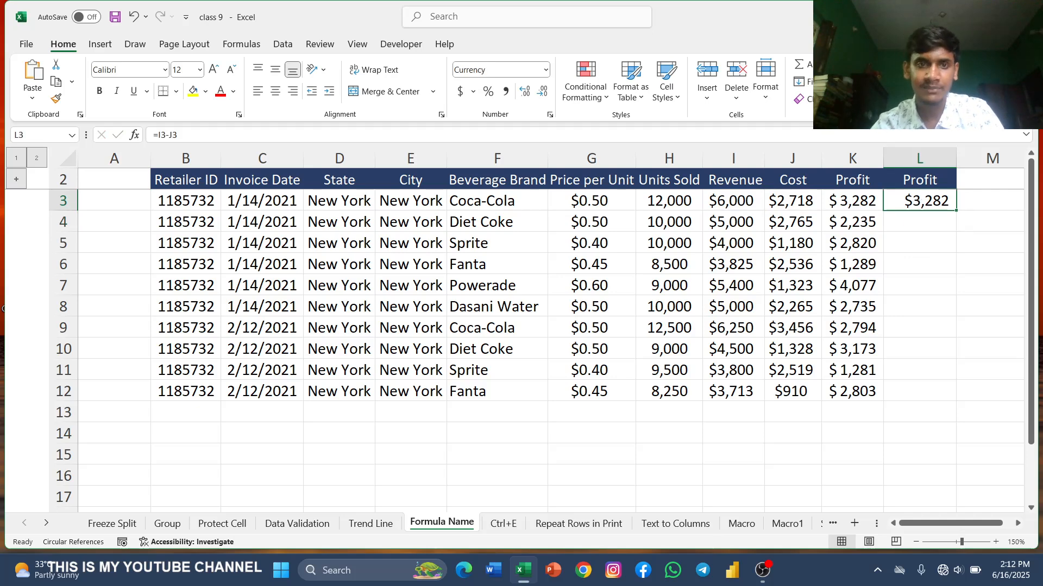
left_click_drag(203, 138, 131, 143)
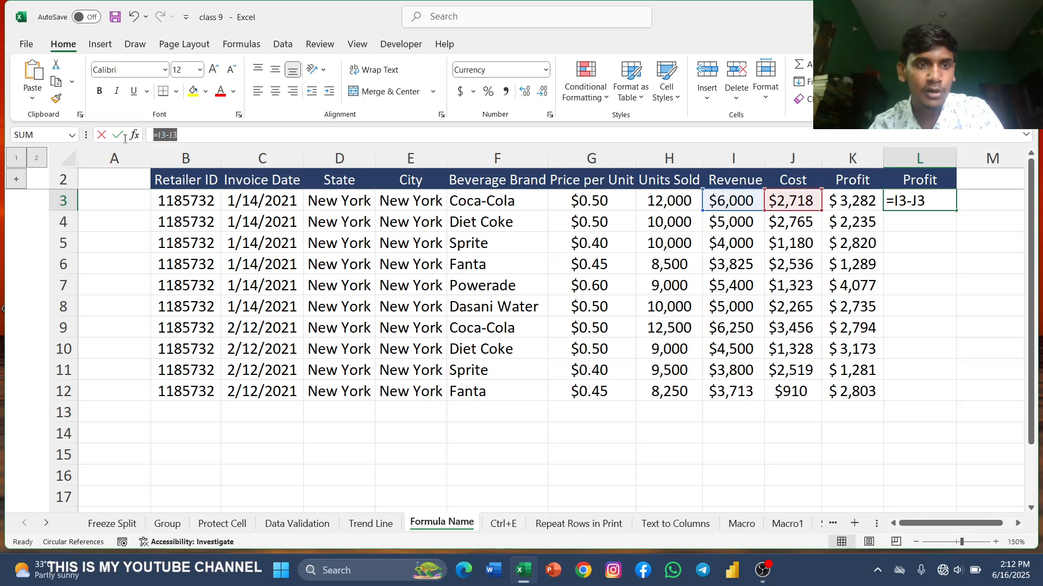
key("BackSpace")
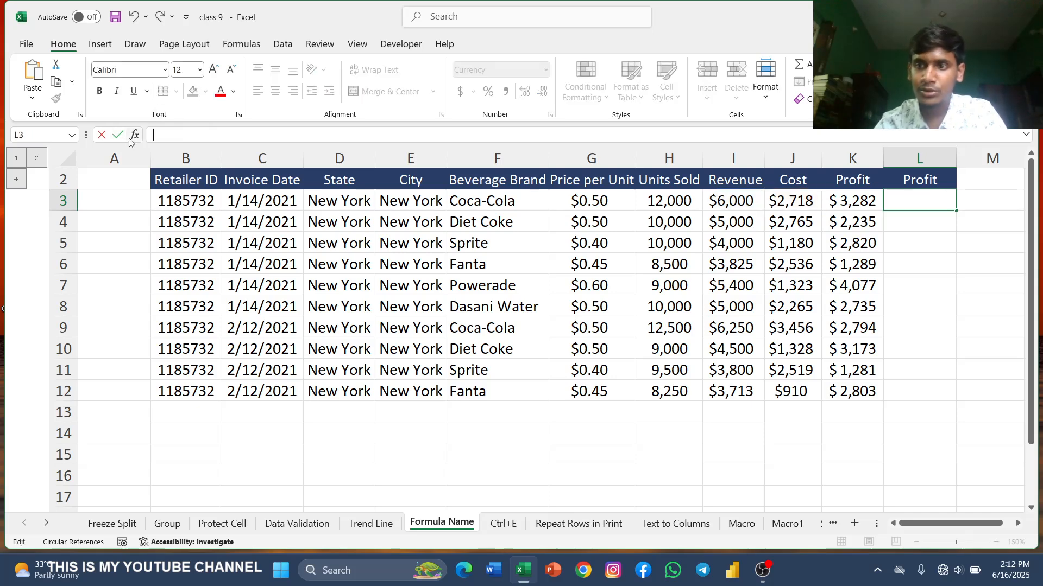
left_click(943, 262)
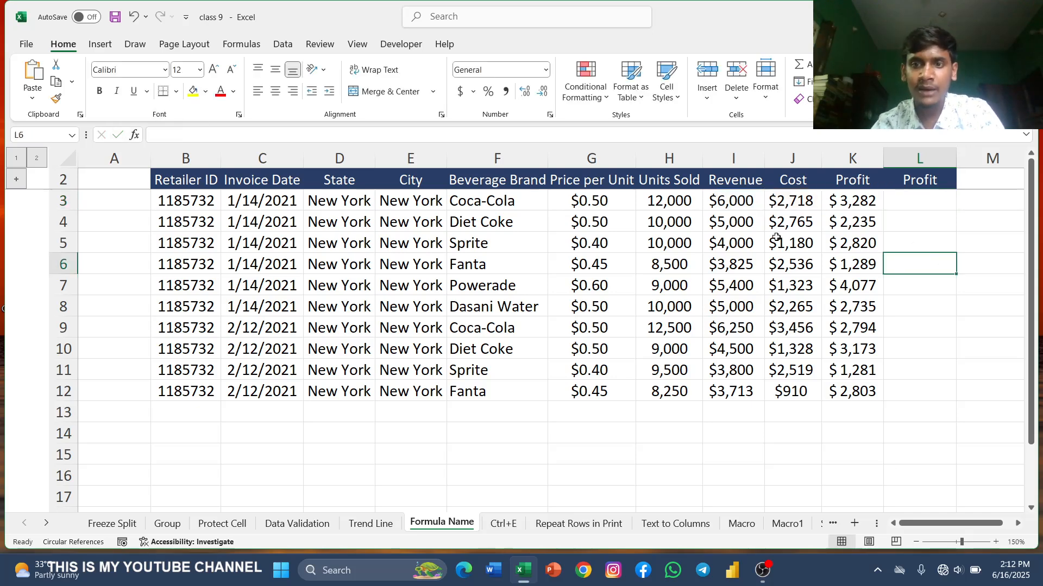
Step: Define the name Rev for the Revenue range I2:I12
left_click_drag(730, 179, 740, 396)
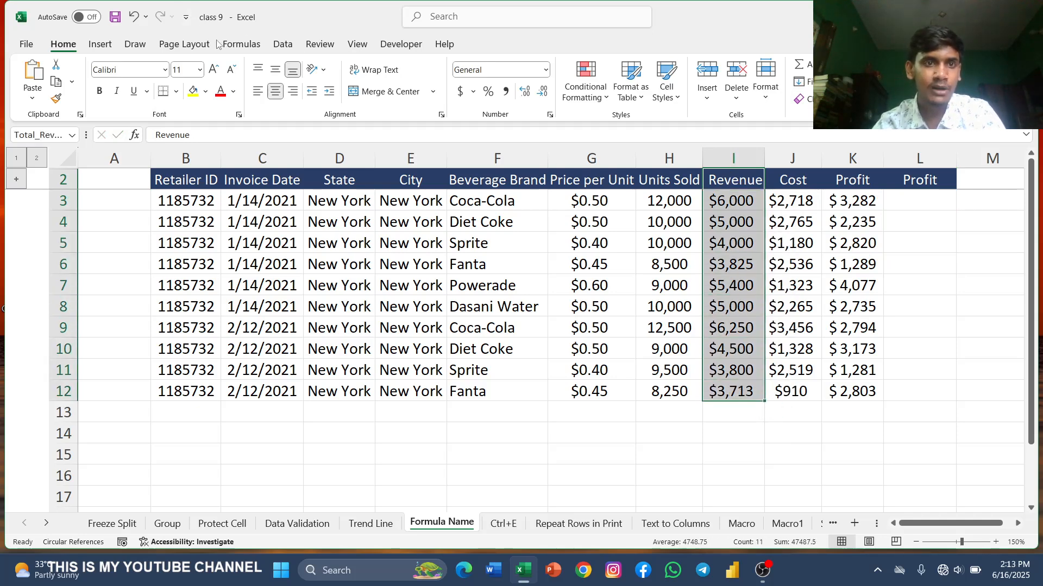
left_click(243, 44)
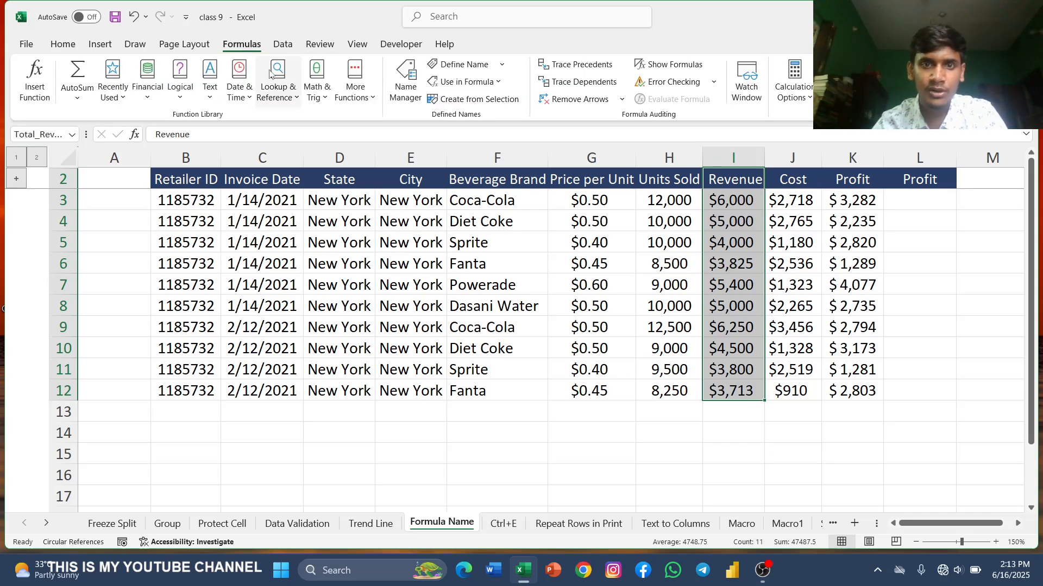
left_click(464, 65)
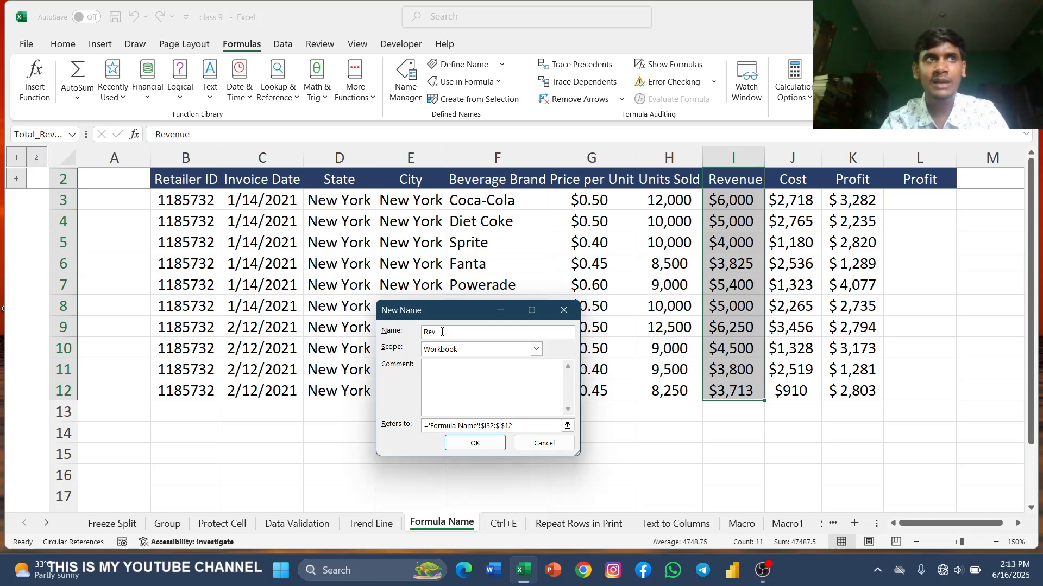
left_click(476, 443)
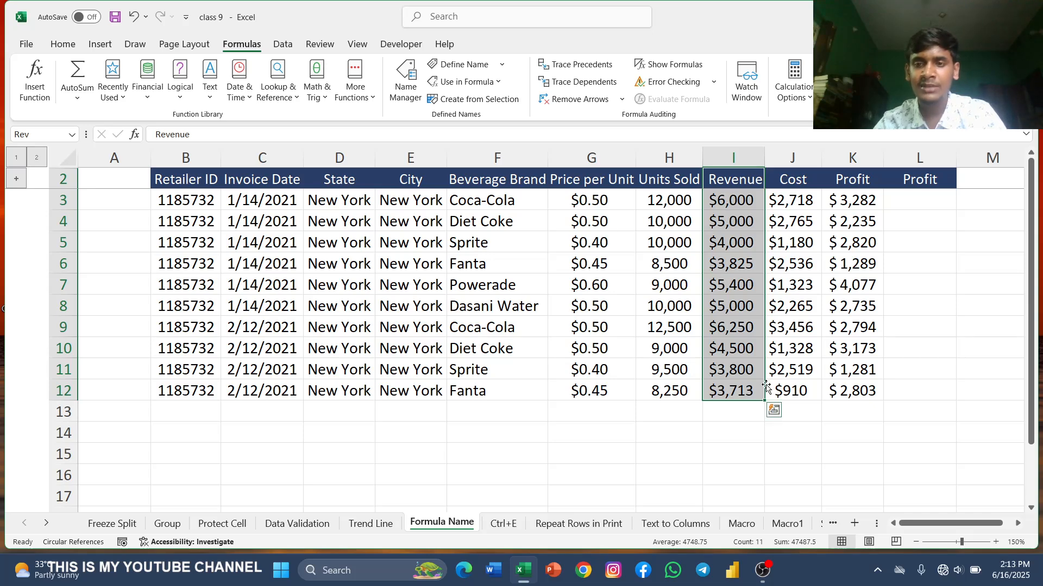
Step: Define the name Cst for the Cost range J2:J12
left_click_drag(785, 178, 796, 390)
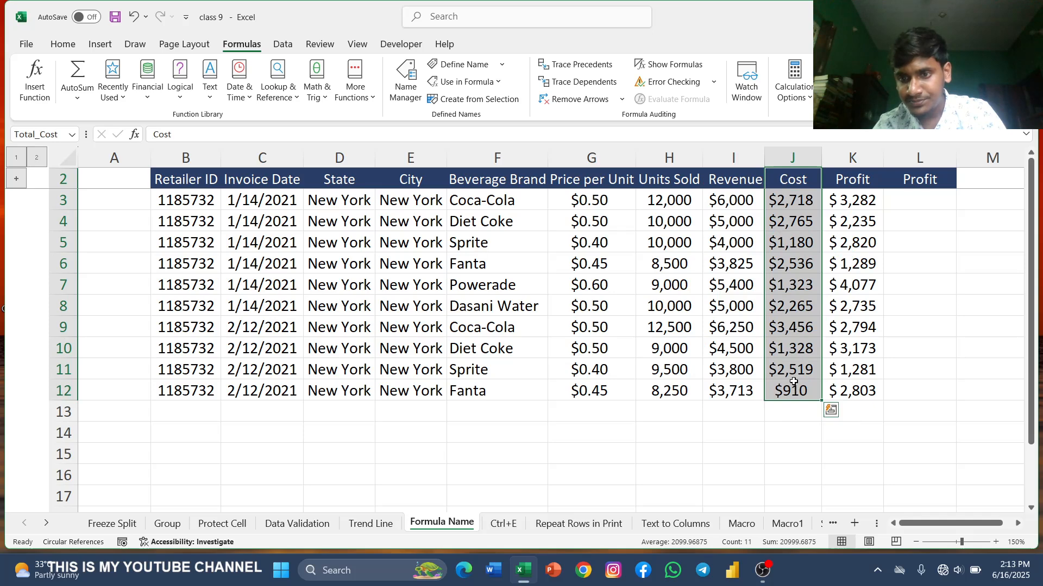
left_click(446, 63)
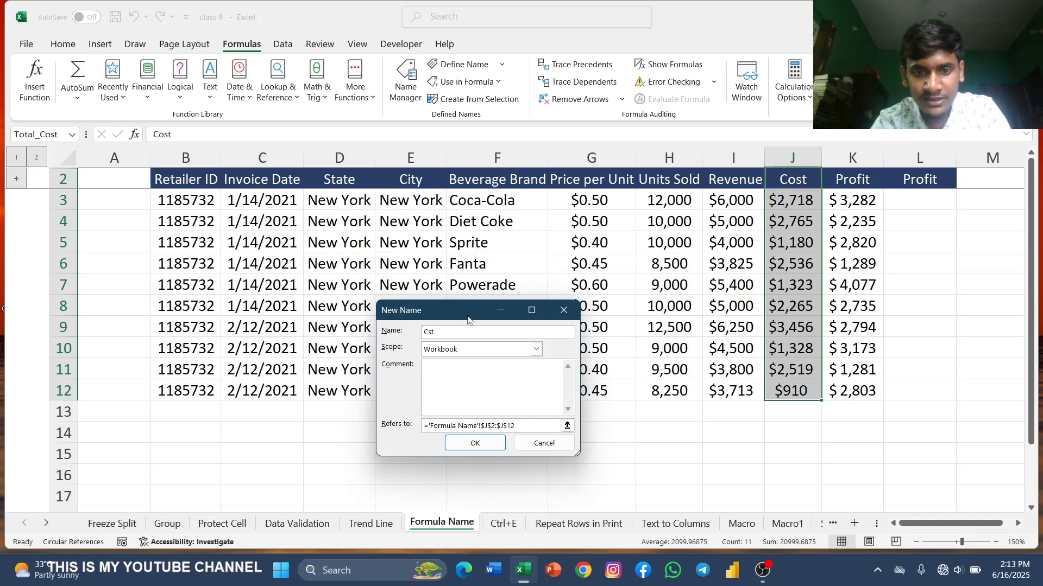
type("Cst")
left_click(471, 441)
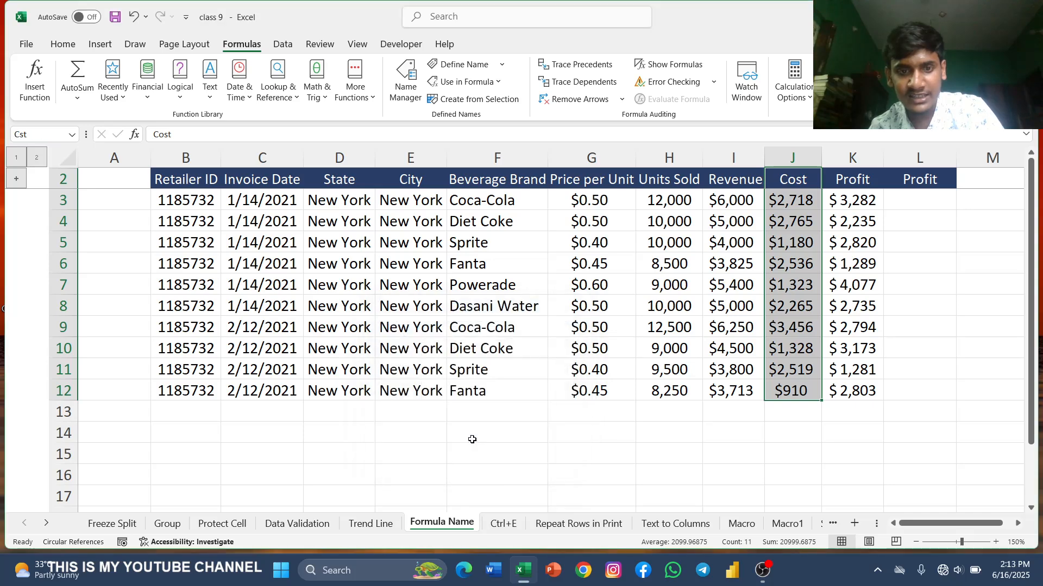
Step: Enter the formula =Rev-Cst in L3 using the defined names
left_click(898, 197)
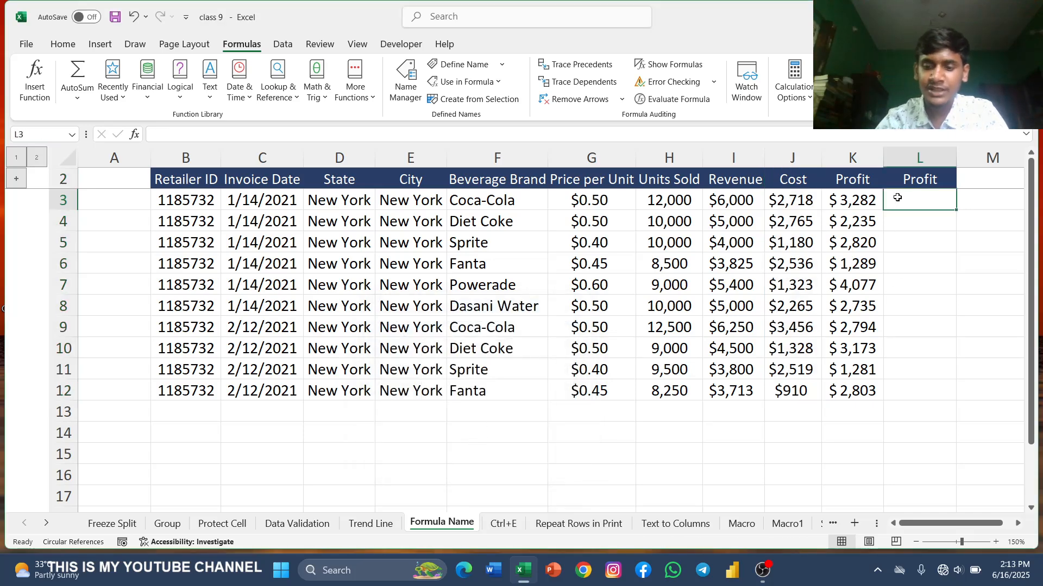
type("=rec")
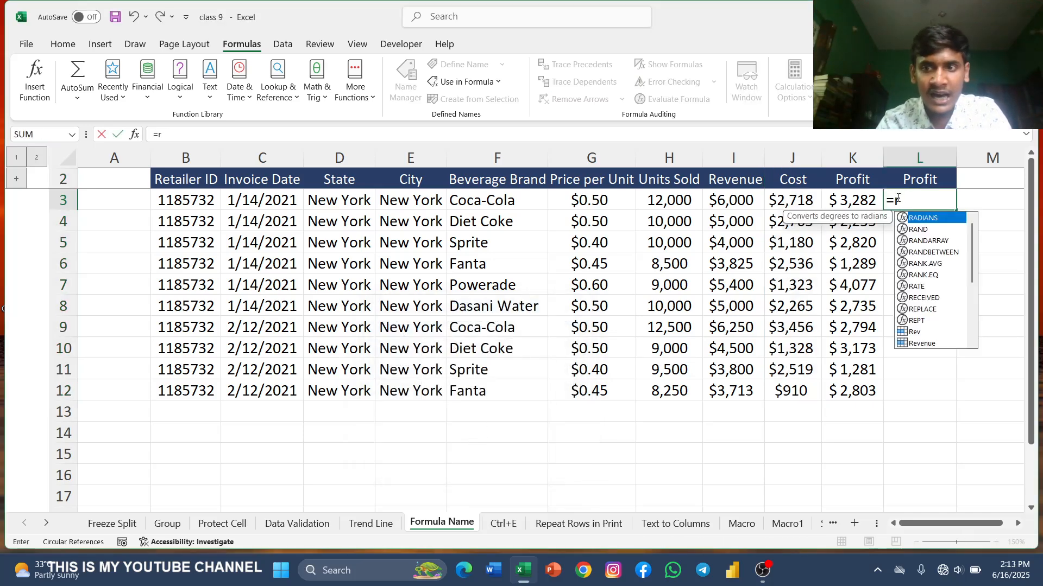
key("BackSpace")
key("BackSpace")
key("BackSpace")
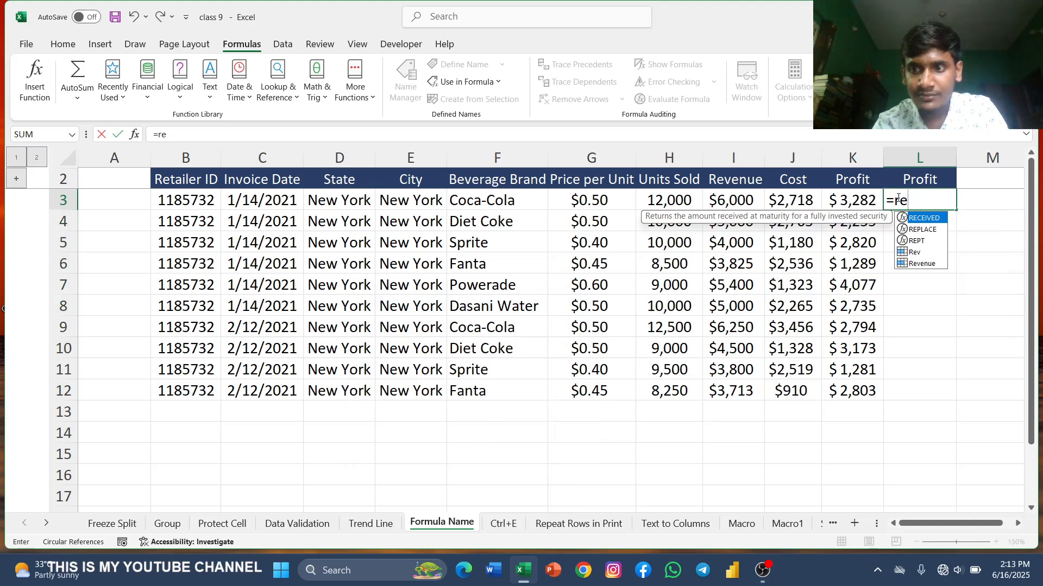
type("Rev")
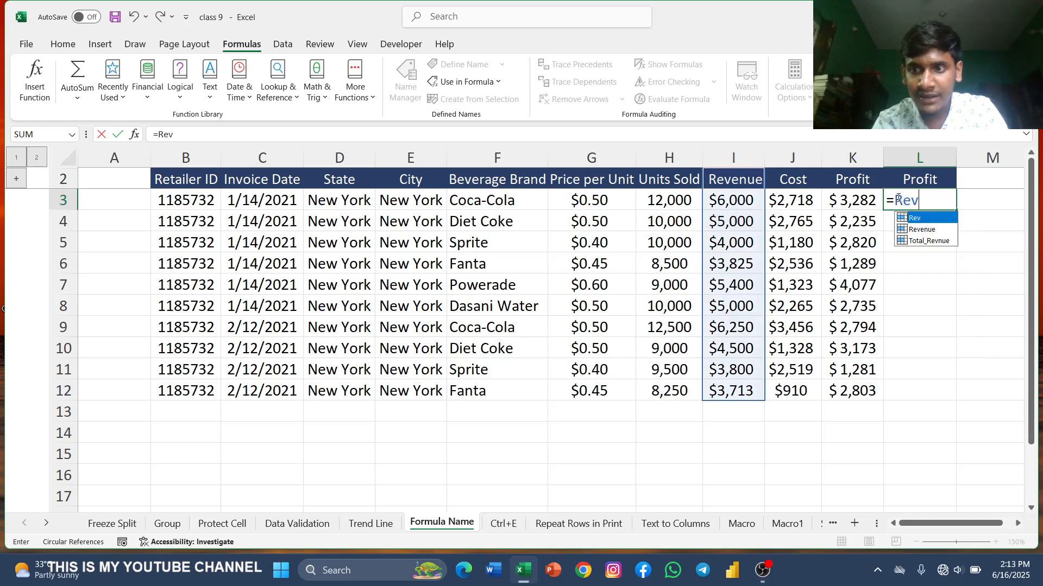
type("-")
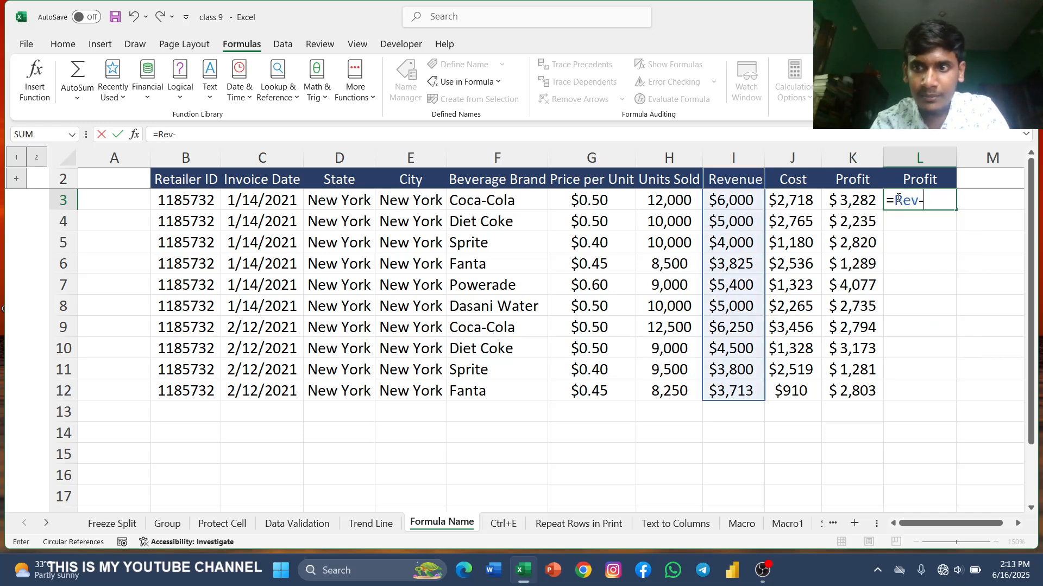
type("c")
key("BackSpace")
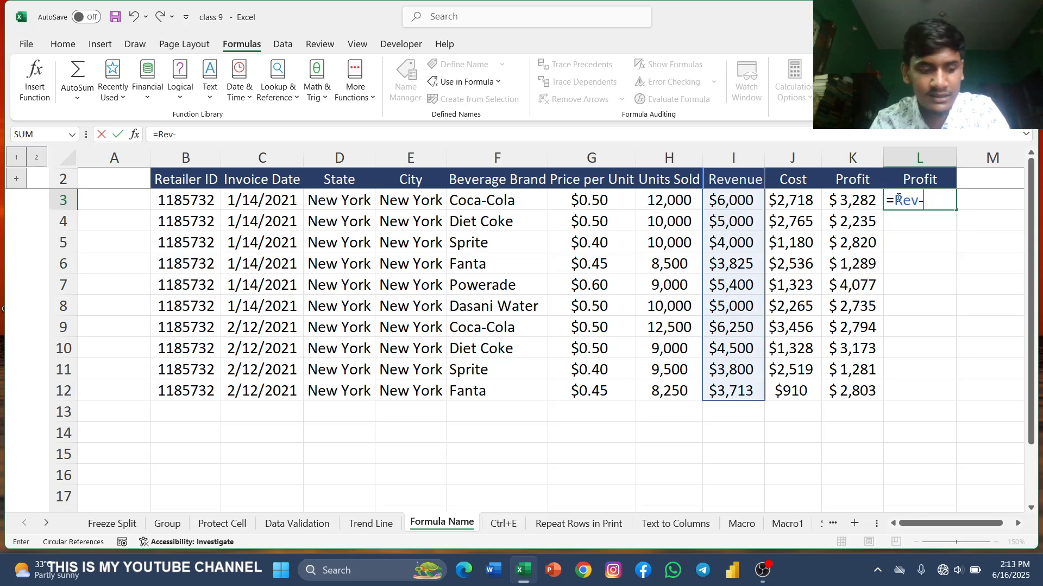
type("Cst")
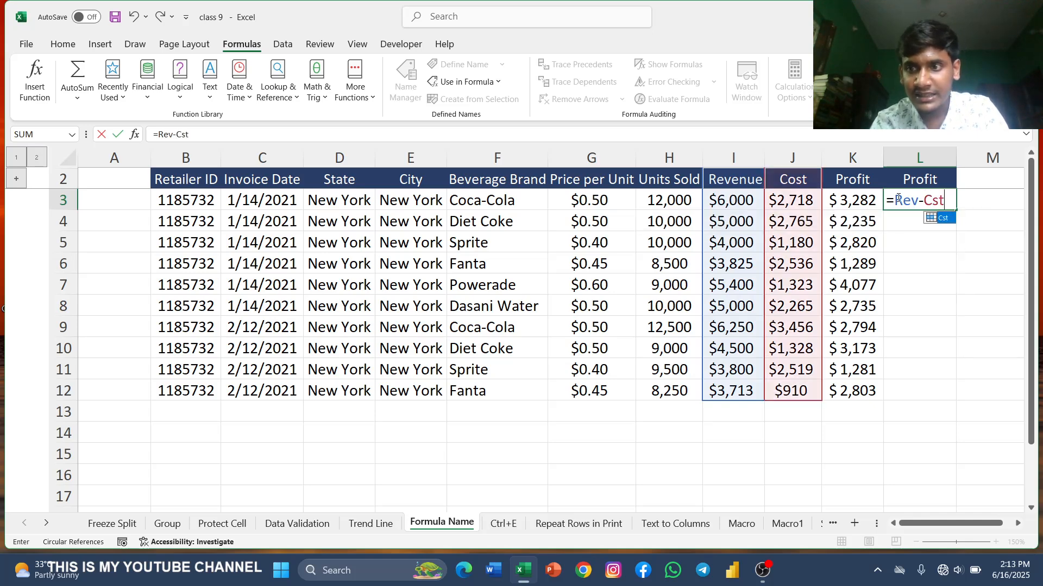
key("Tab")
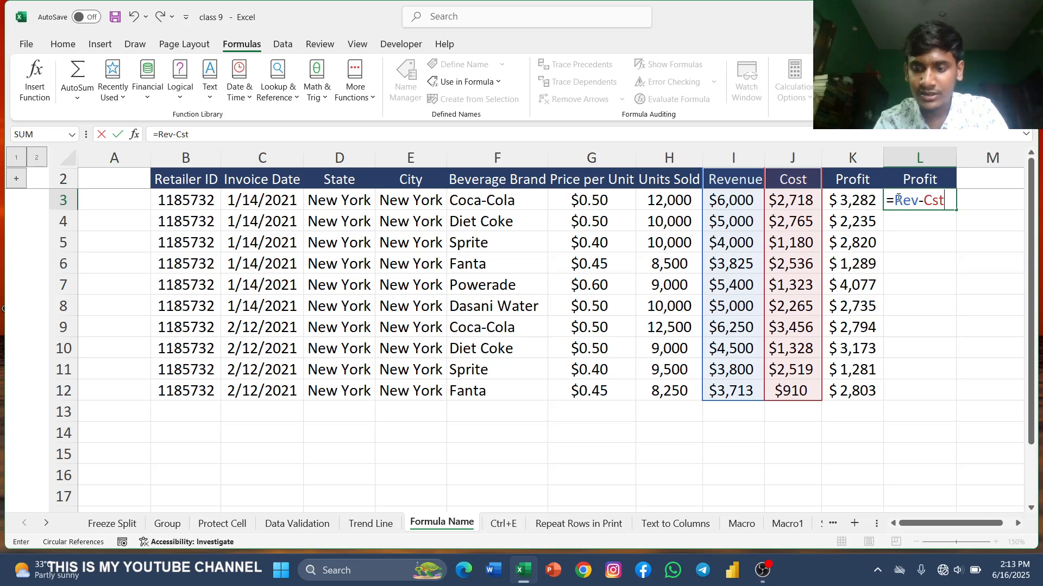
key("Return")
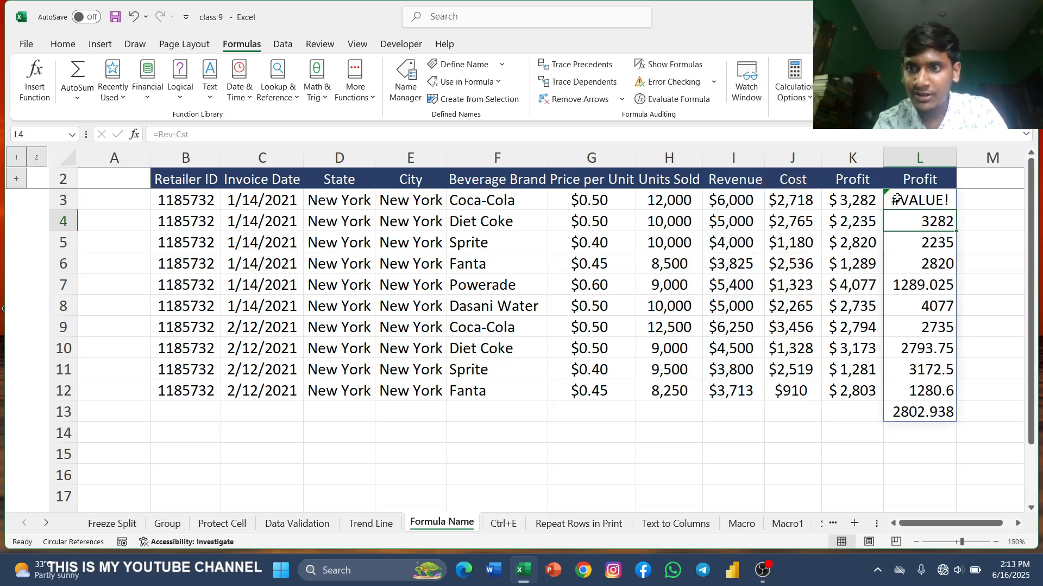
Step: Select L3:L13 and delete the formula results from the Profit column
left_click(928, 199)
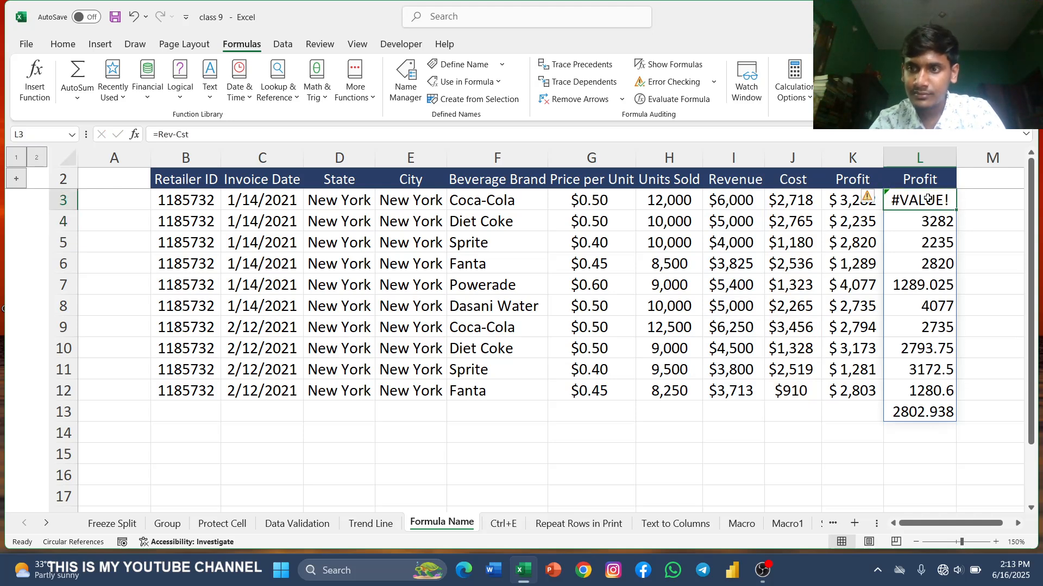
left_click(921, 179)
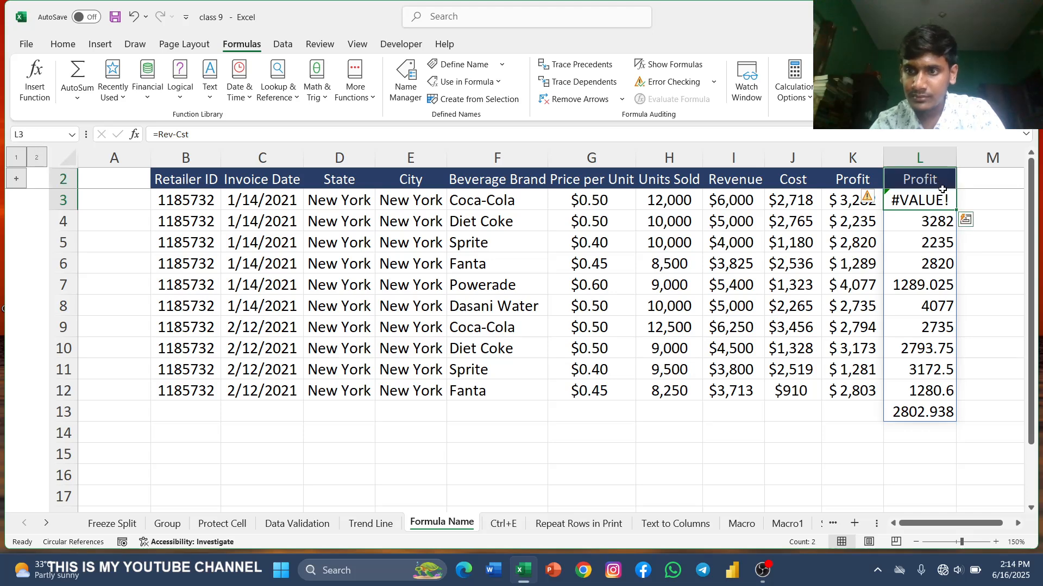
left_click_drag(919, 200, 941, 405)
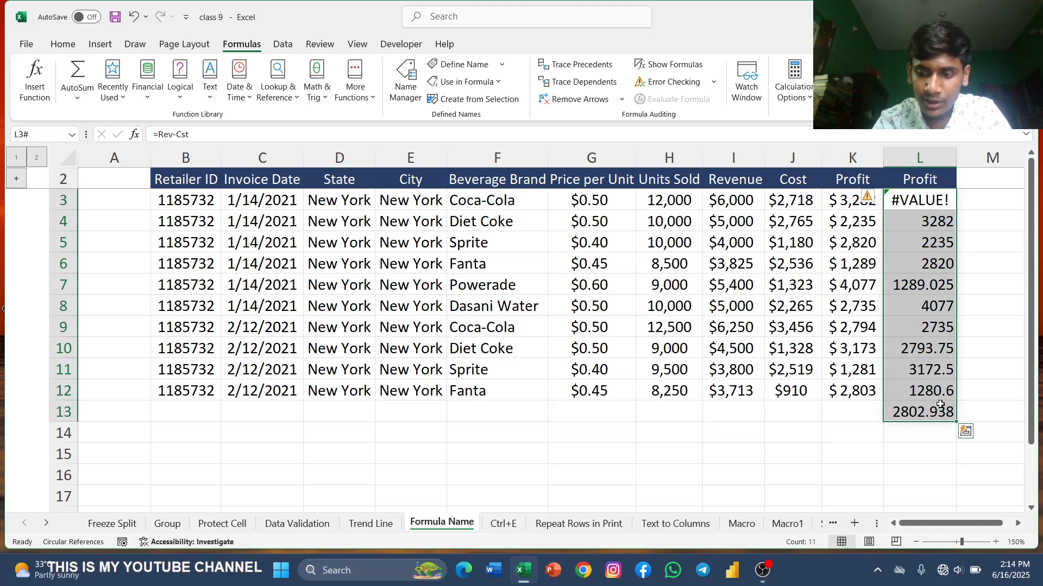
key("shift+F8")
key("Return")
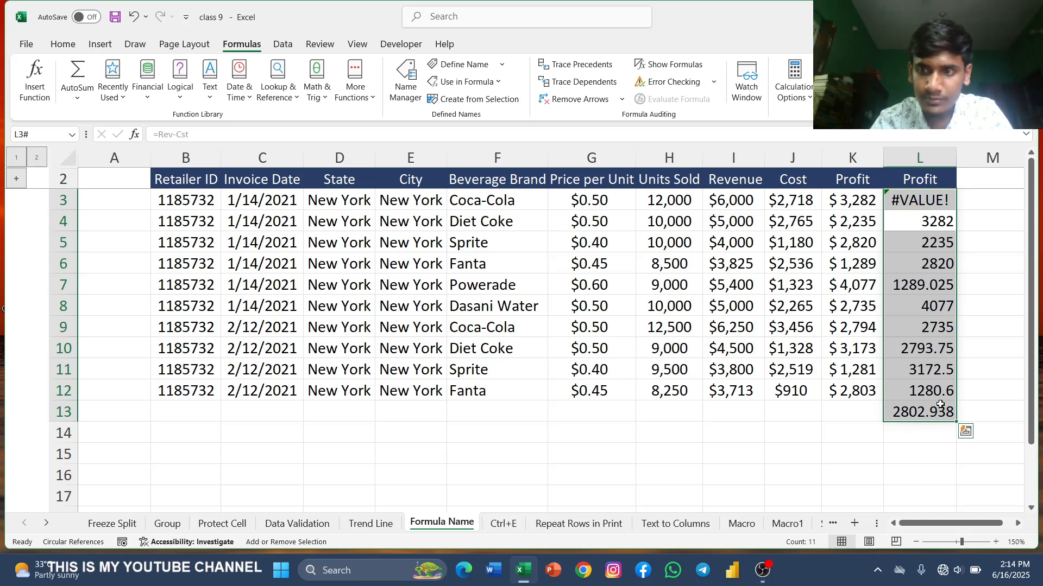
key("ctrl+minus")
key("Return")
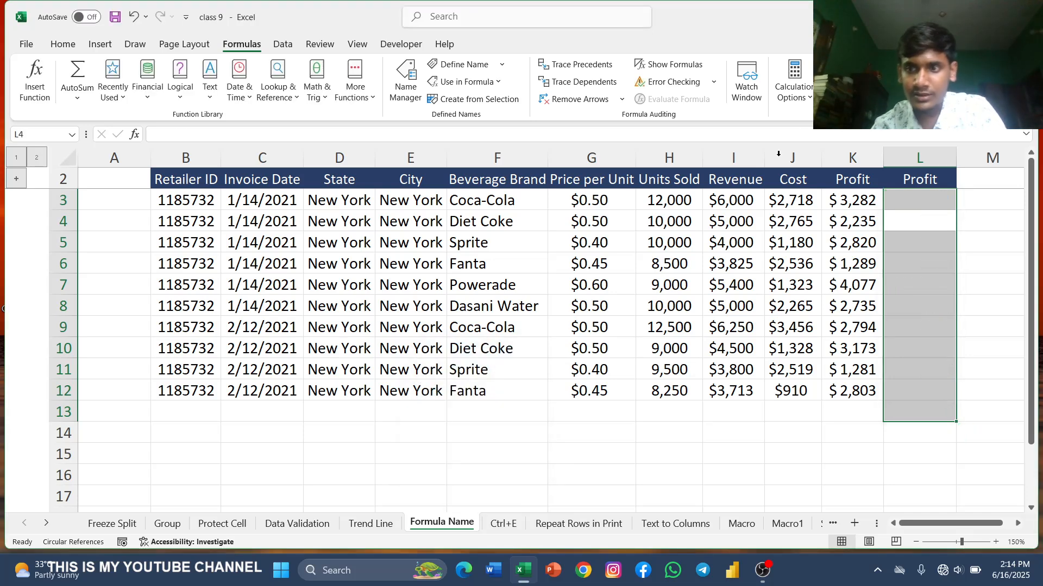
Step: Define the name Revenue1 for the Revenue values I3:I12
left_click_drag(733, 179, 748, 392)
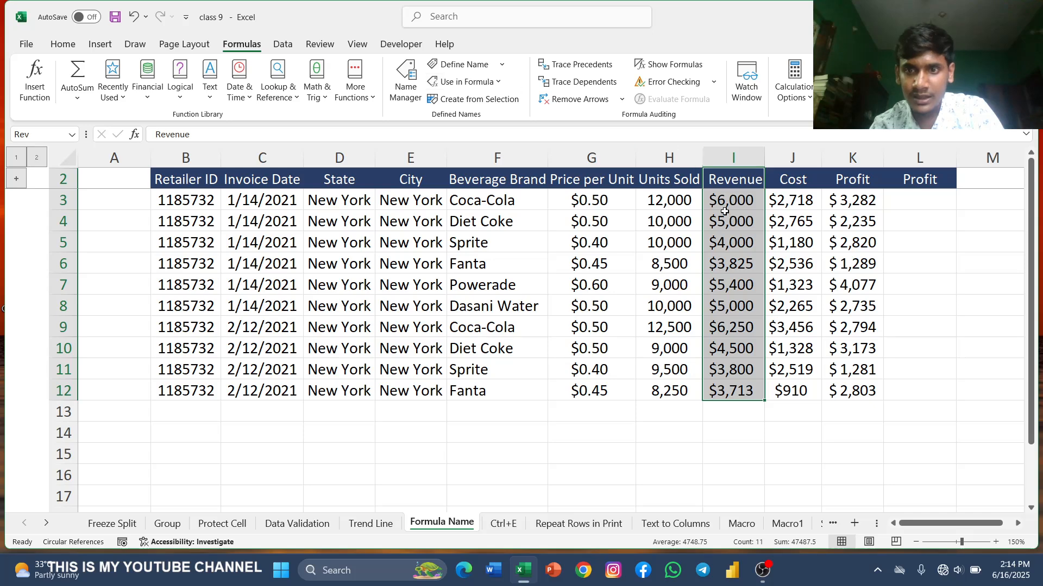
left_click_drag(725, 202, 739, 392)
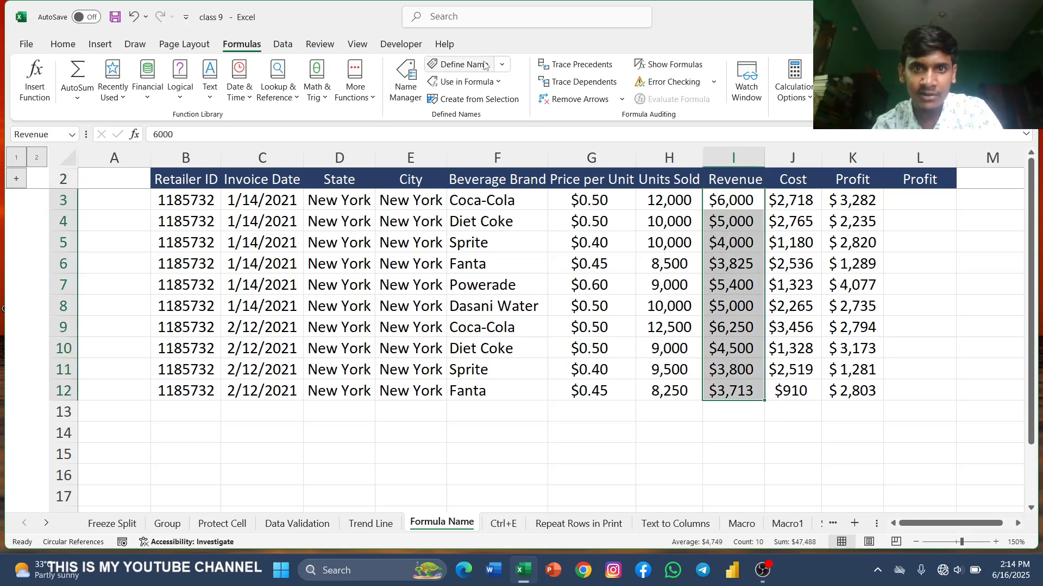
left_click(459, 64)
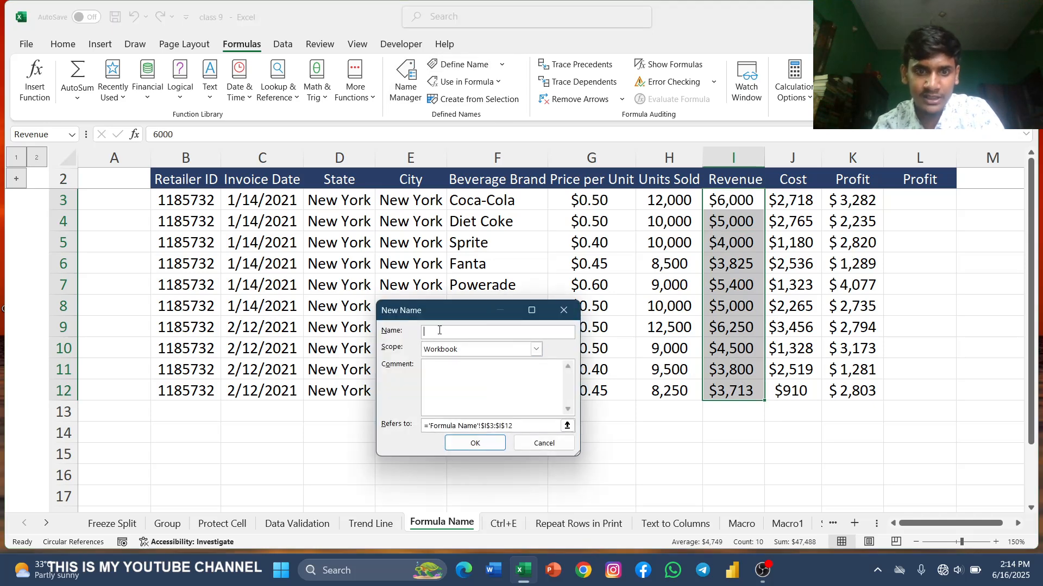
type("r")
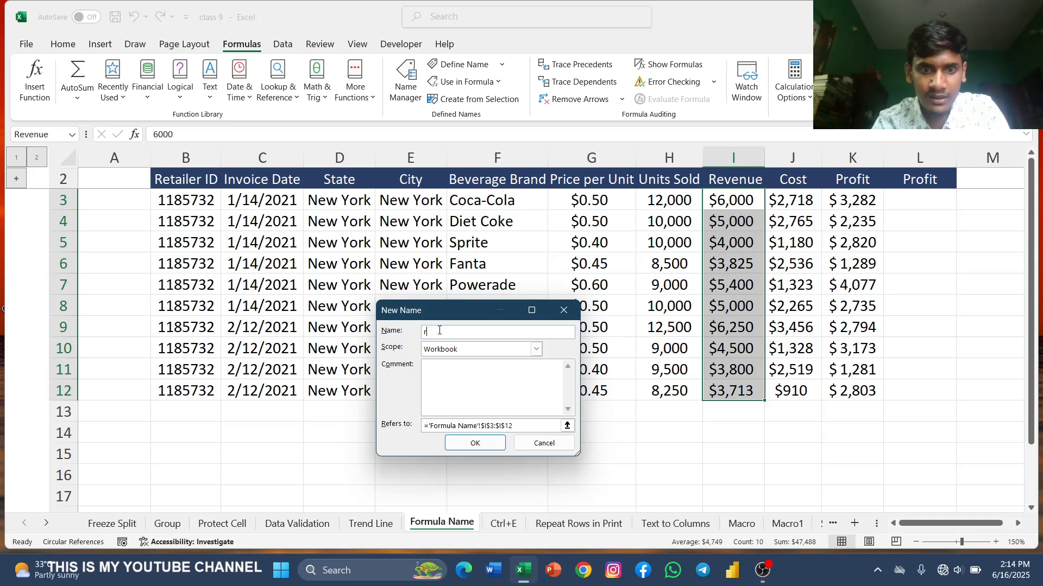
type("ev")
key("Return")
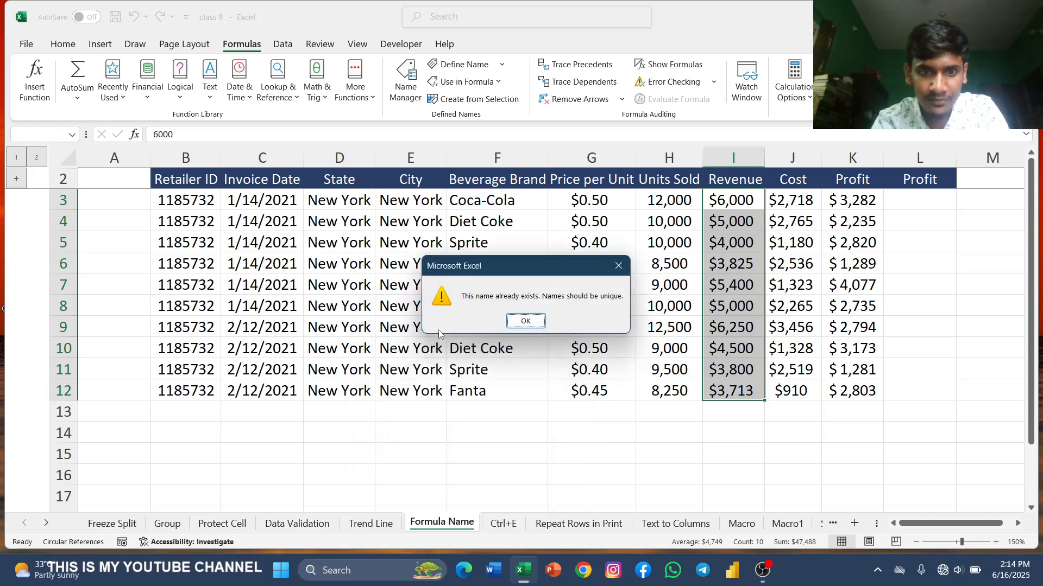
left_click(516, 320)
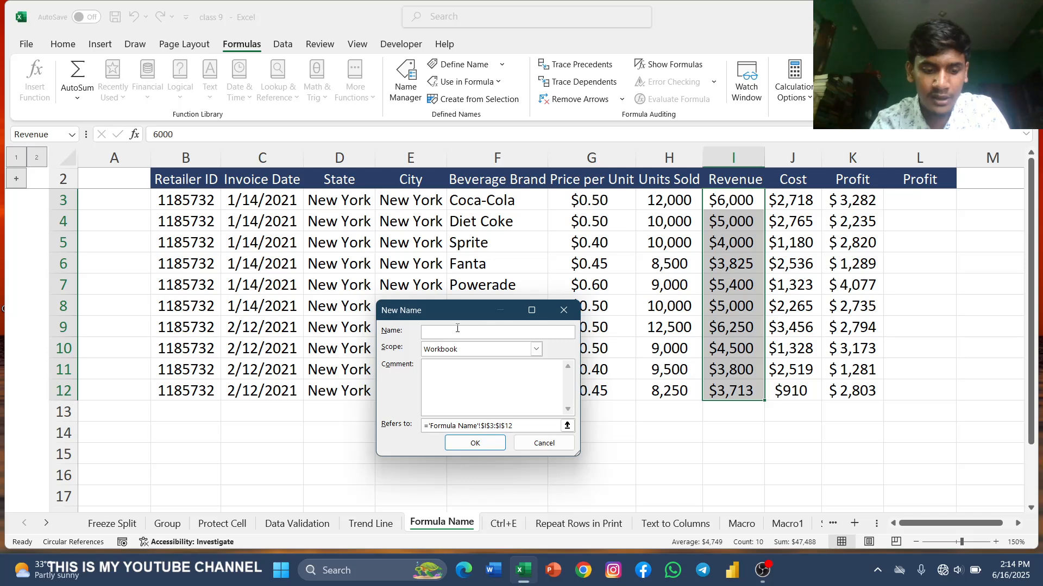
type("R")
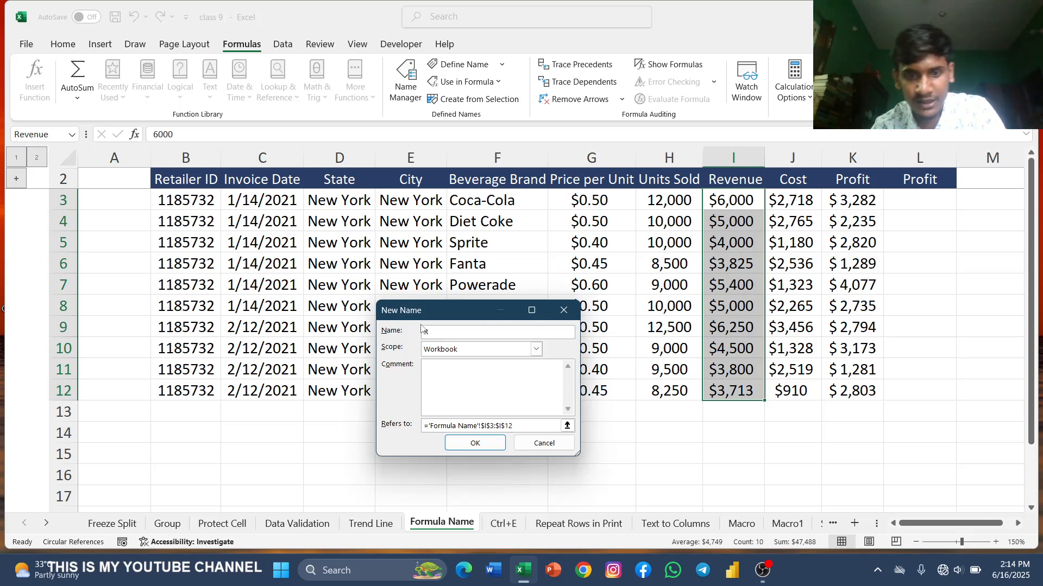
left_click(473, 443)
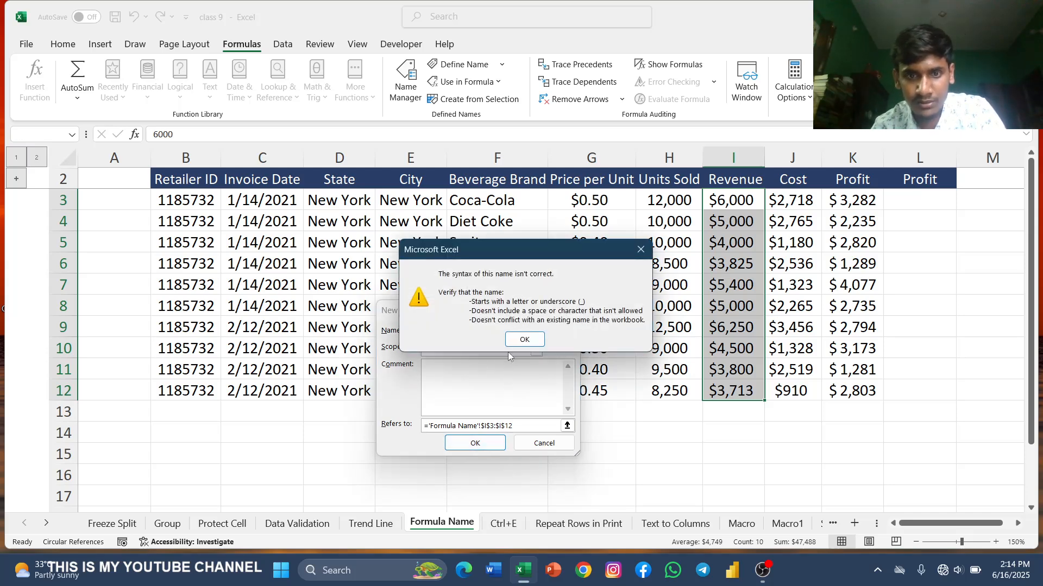
left_click(522, 340)
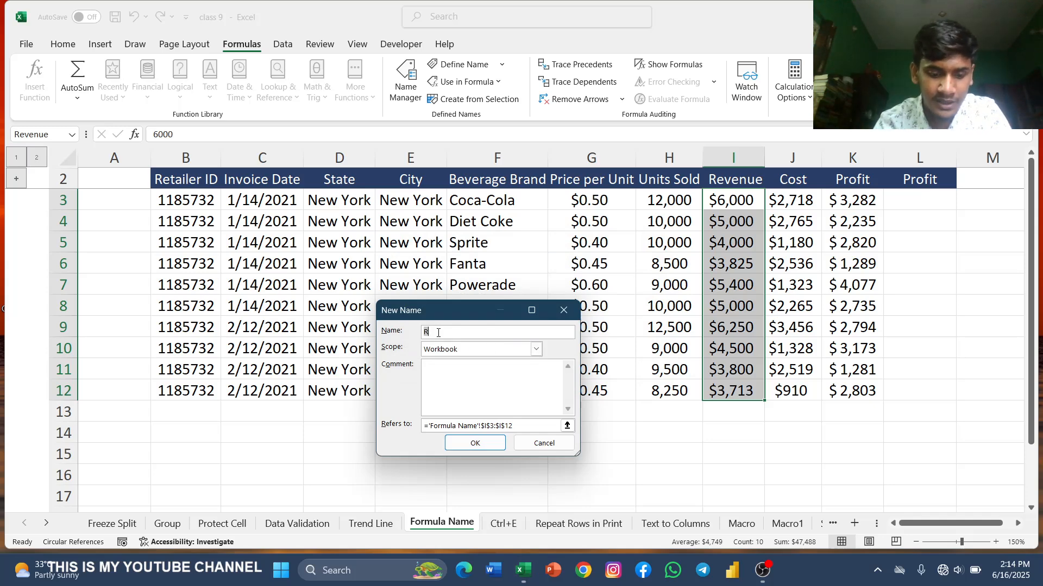
type("ev")
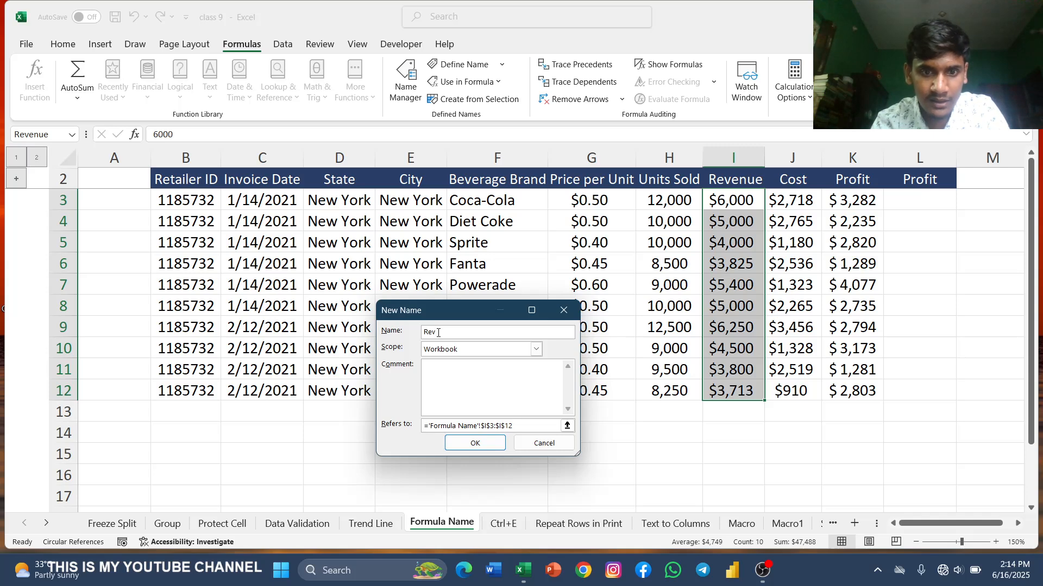
type("enue")
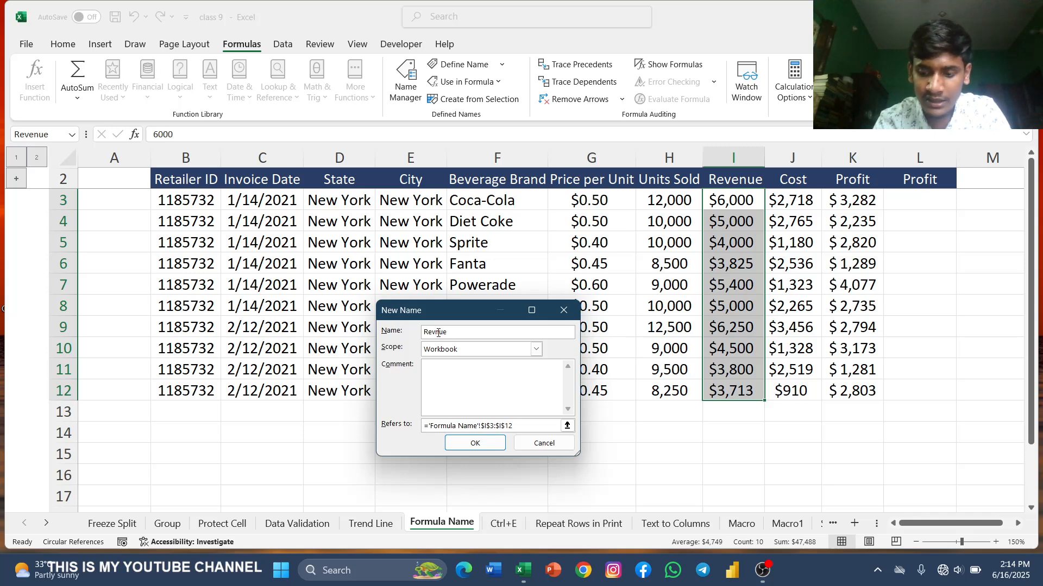
type("1")
key("Return")
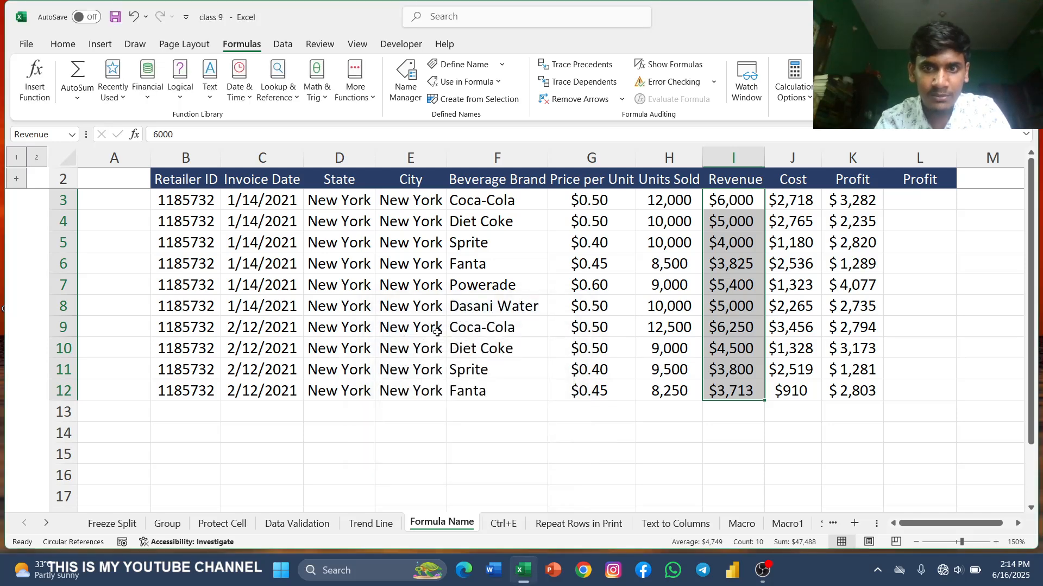
Step: Define the name Cost1 for the Cost values J3:J12
left_click_drag(790, 200, 790, 390)
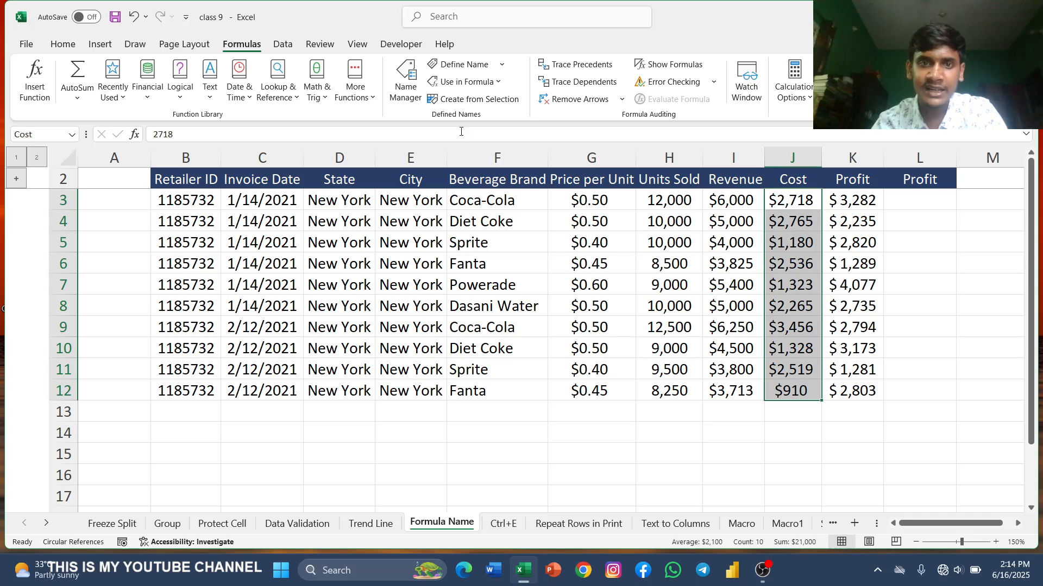
left_click(452, 65)
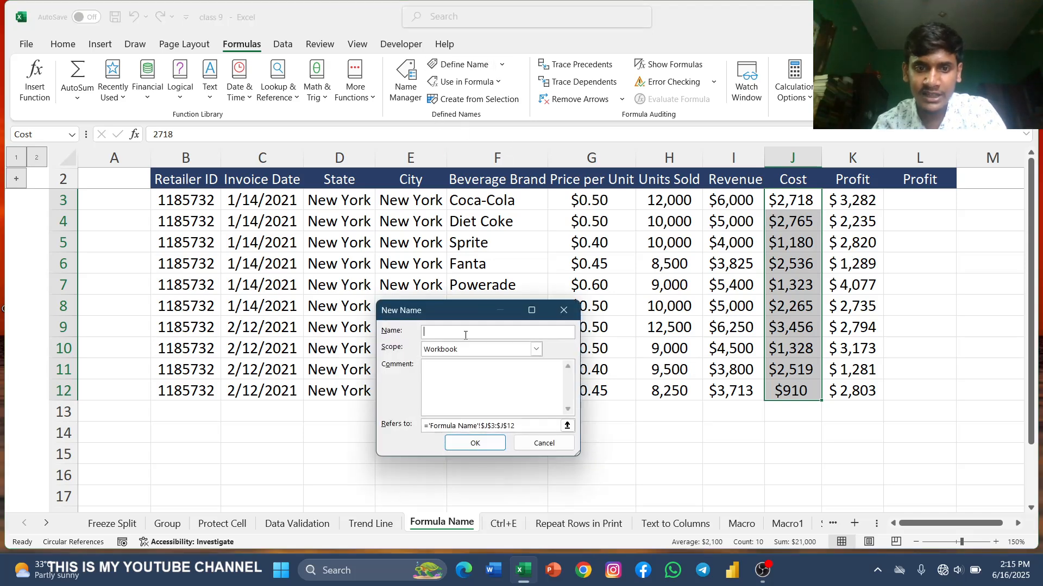
type("C")
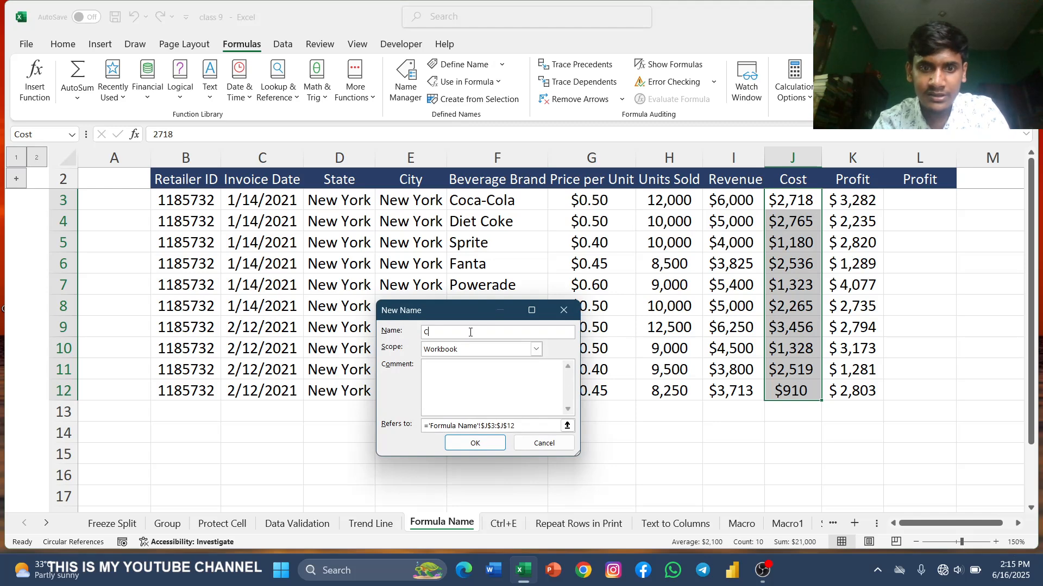
type("ost1")
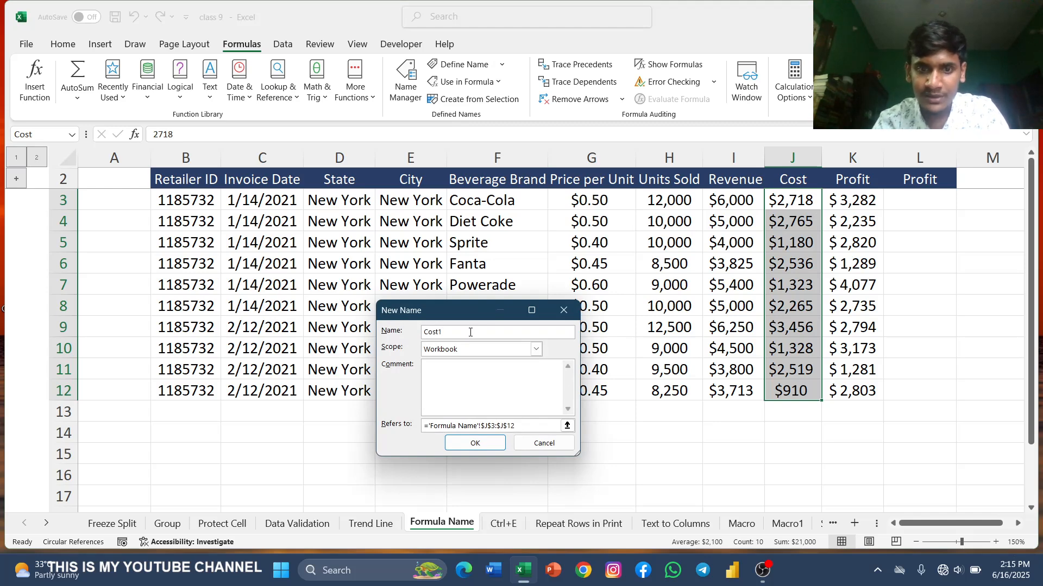
key("Return")
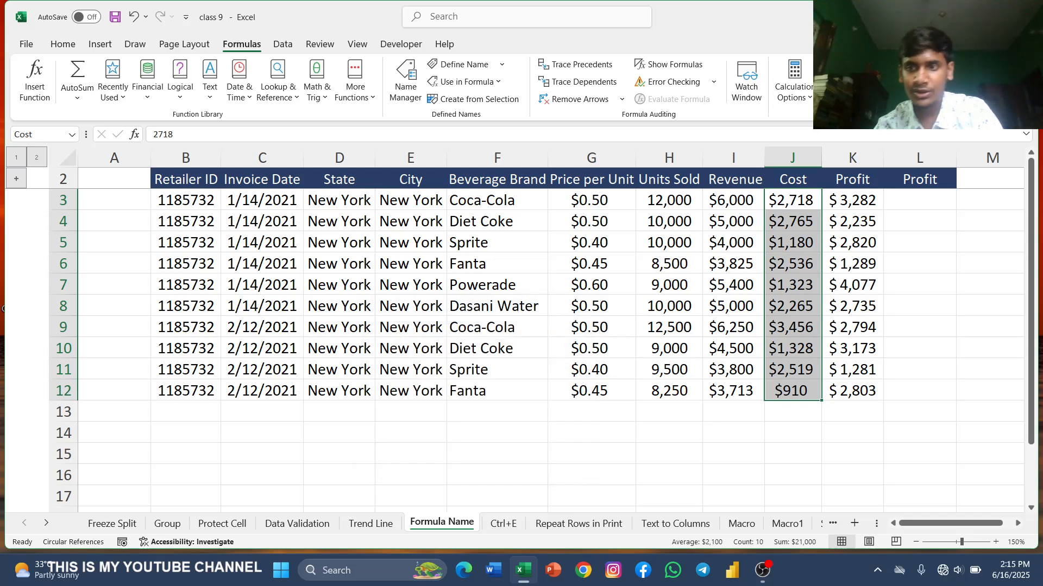
Step: Enter the formula =Revnue1-Cost1 in L3 using the defined names Revnue1 and Cost1
left_click(915, 202)
type("=")
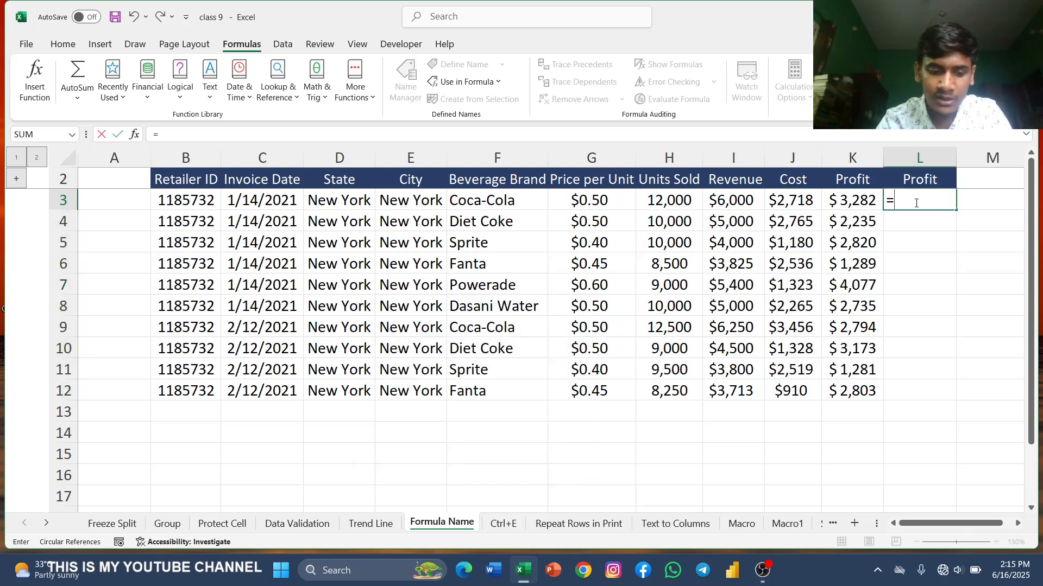
type("Rec")
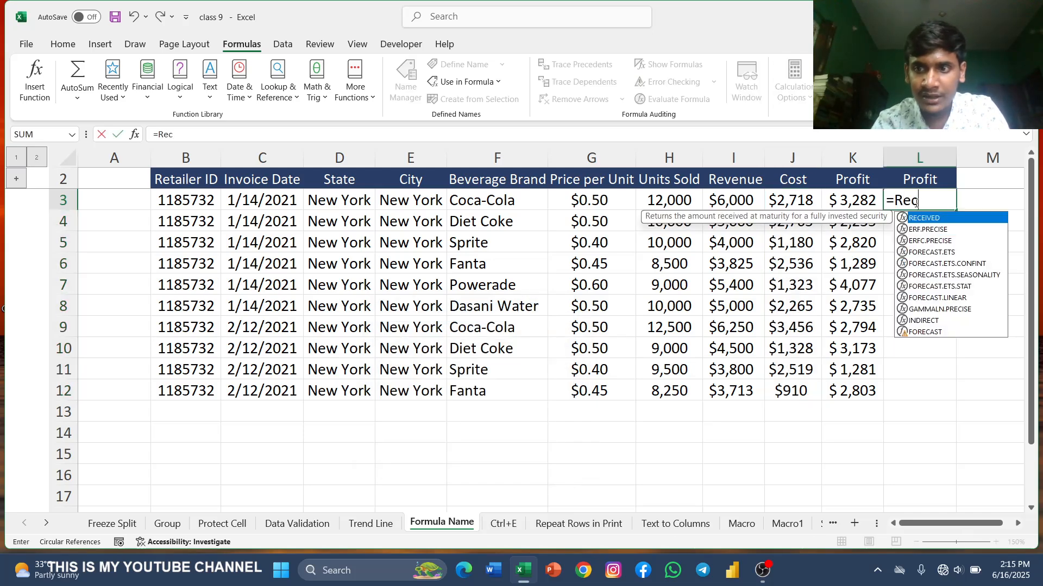
key("BackSpace")
type("v")
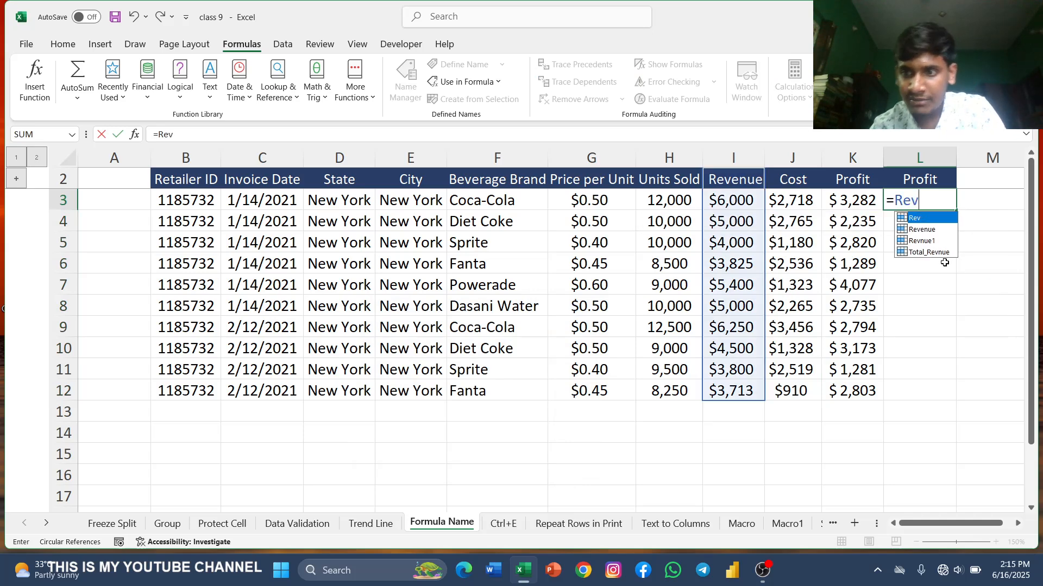
left_click(925, 244)
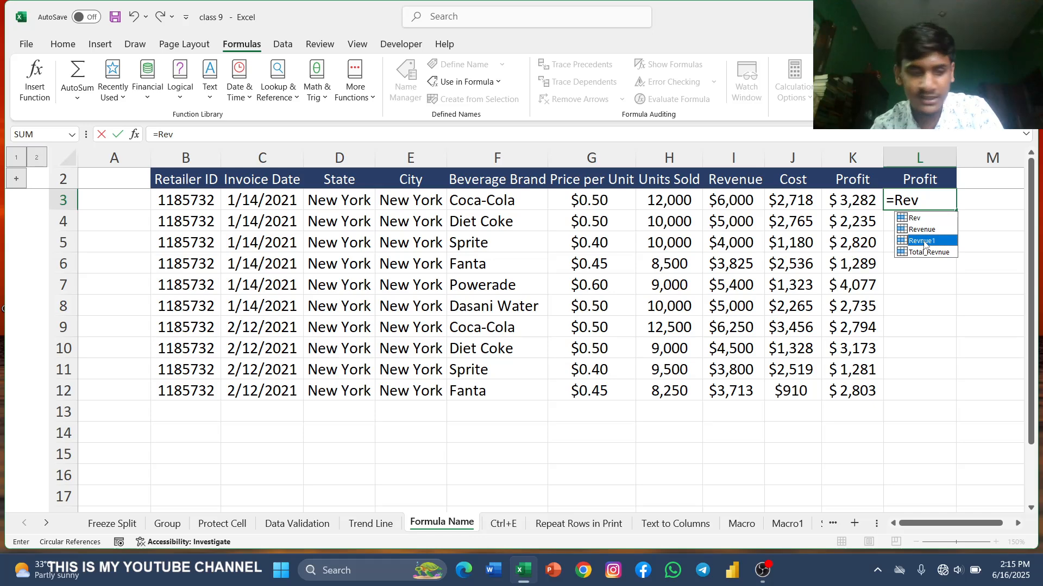
double_click(925, 244)
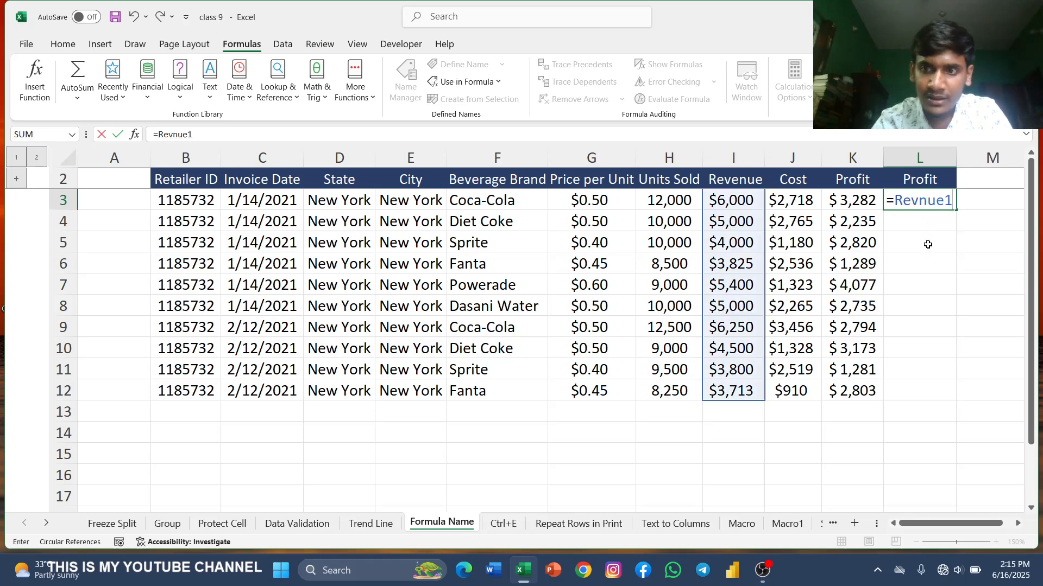
type("-")
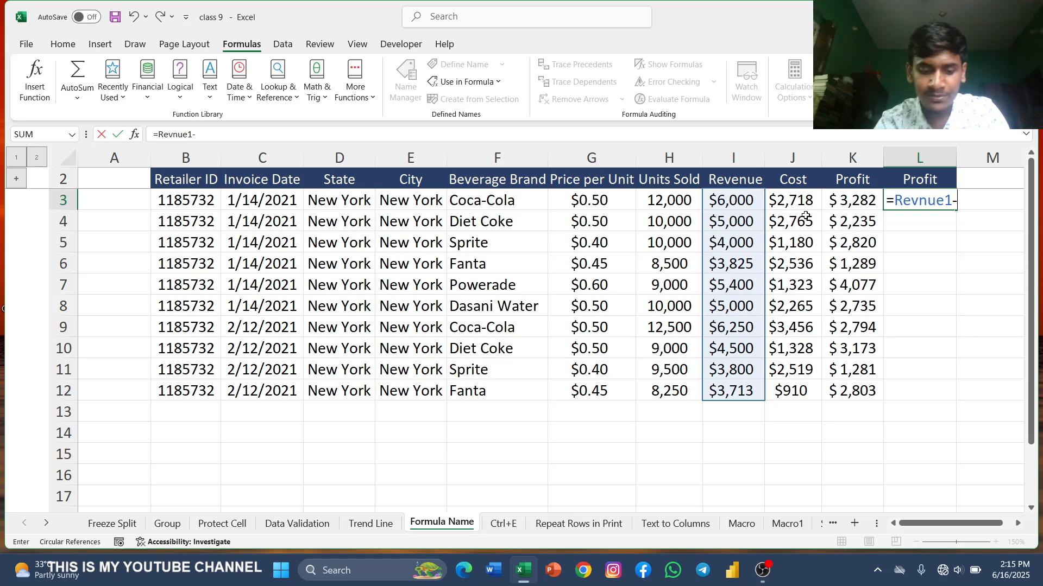
type("cost")
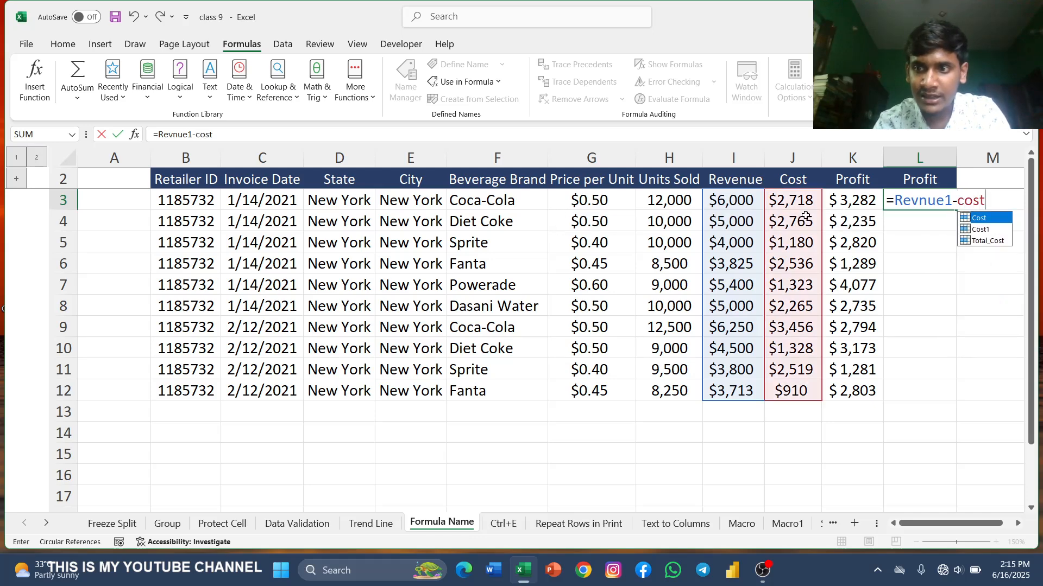
left_click(984, 230)
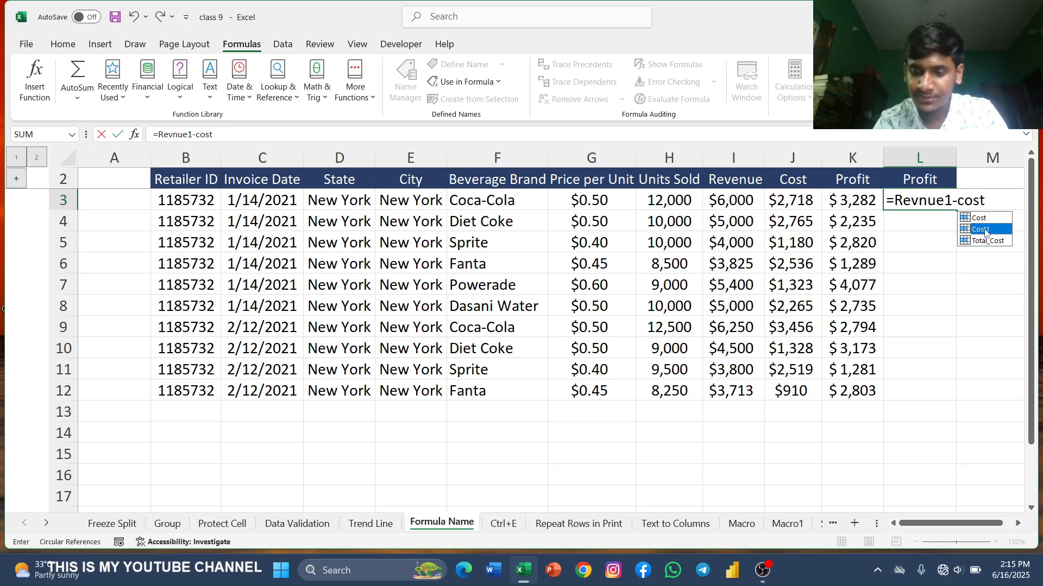
double_click(985, 230)
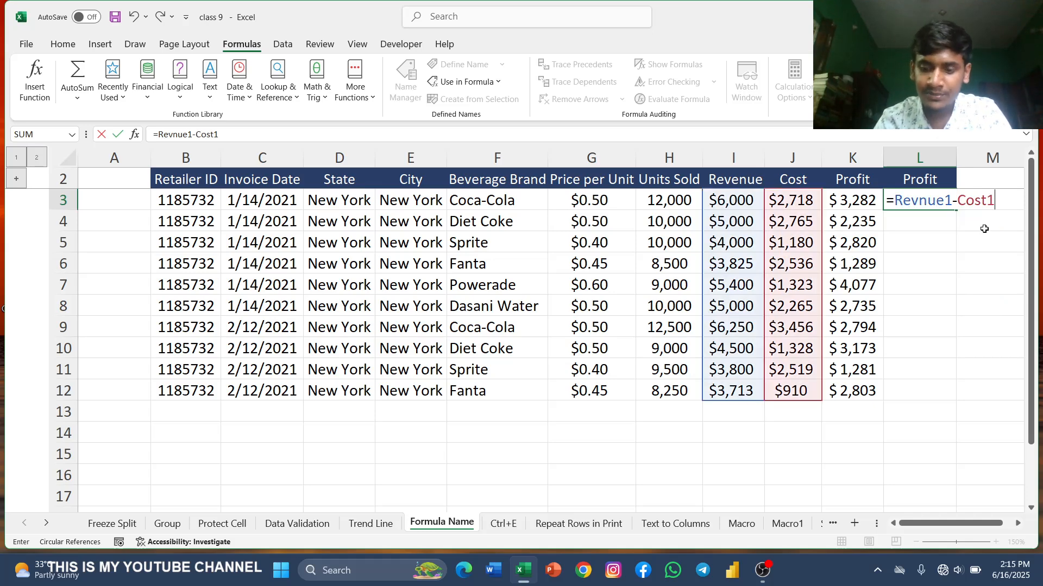
key("Return")
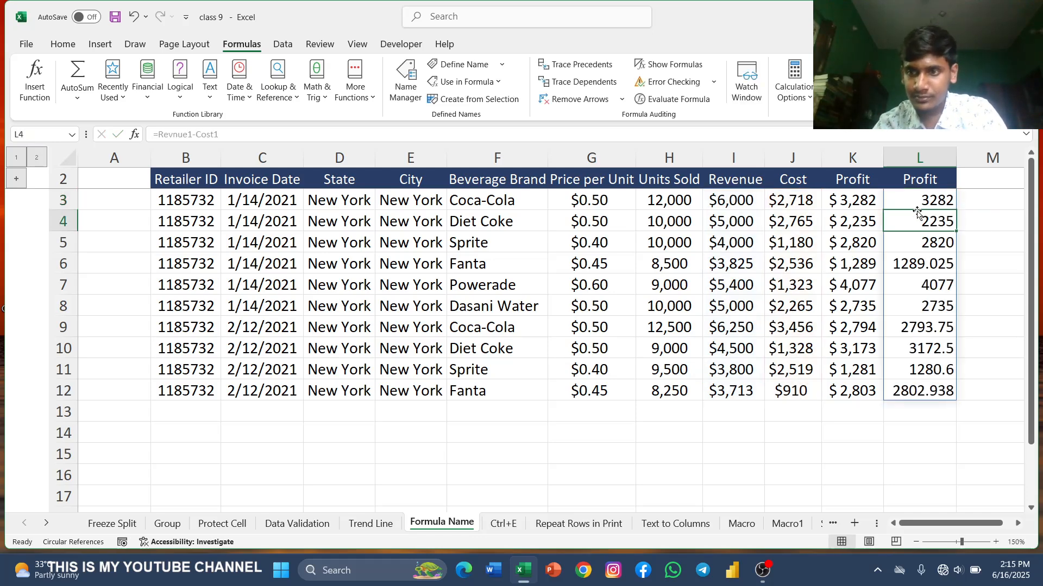
Step: Format the Profit results L3:L12 as Currency and reduce them to no decimal places
left_click_drag(892, 201, 923, 391)
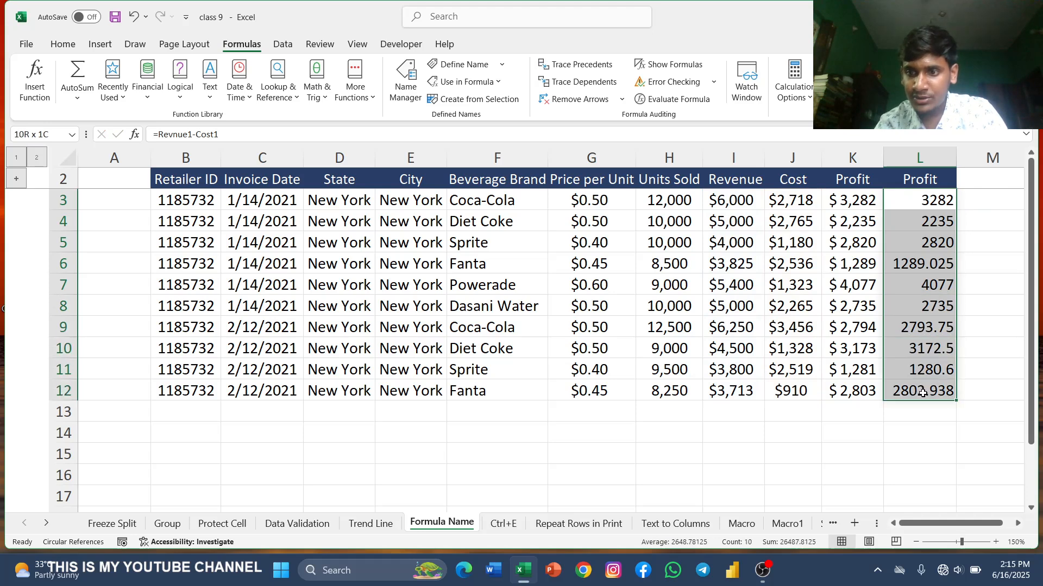
left_click(63, 44)
left_click(546, 74)
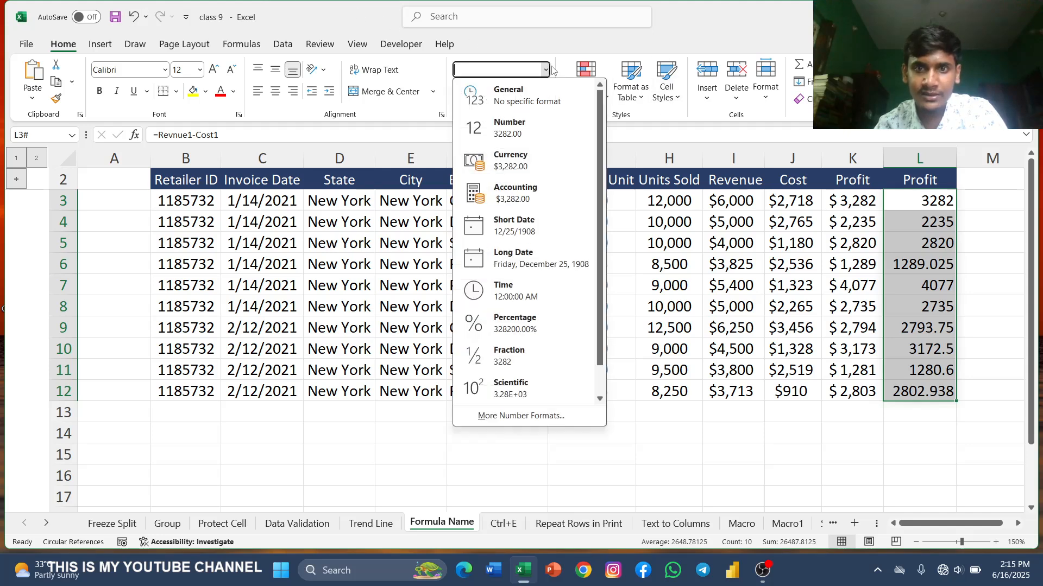
left_click(559, 171)
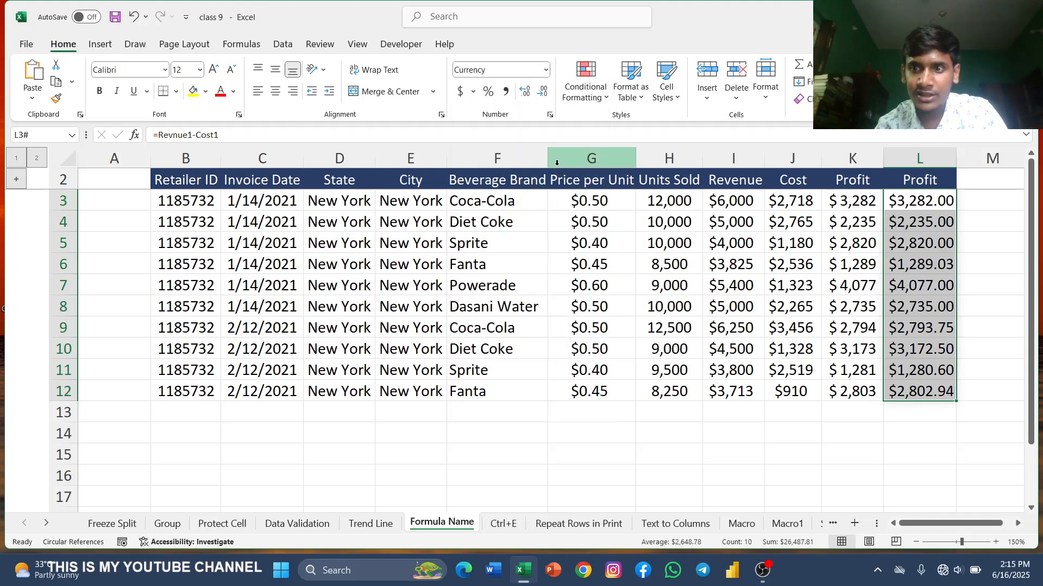
left_click(543, 93)
left_click(542, 92)
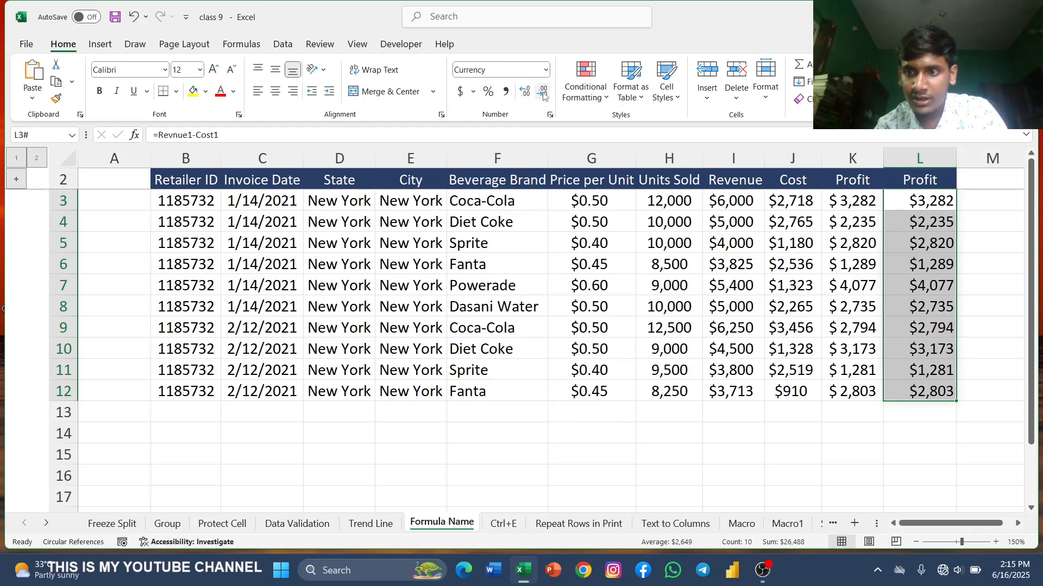
Step: Give the Profit results L3:L12 a yellow fill
left_click(857, 459)
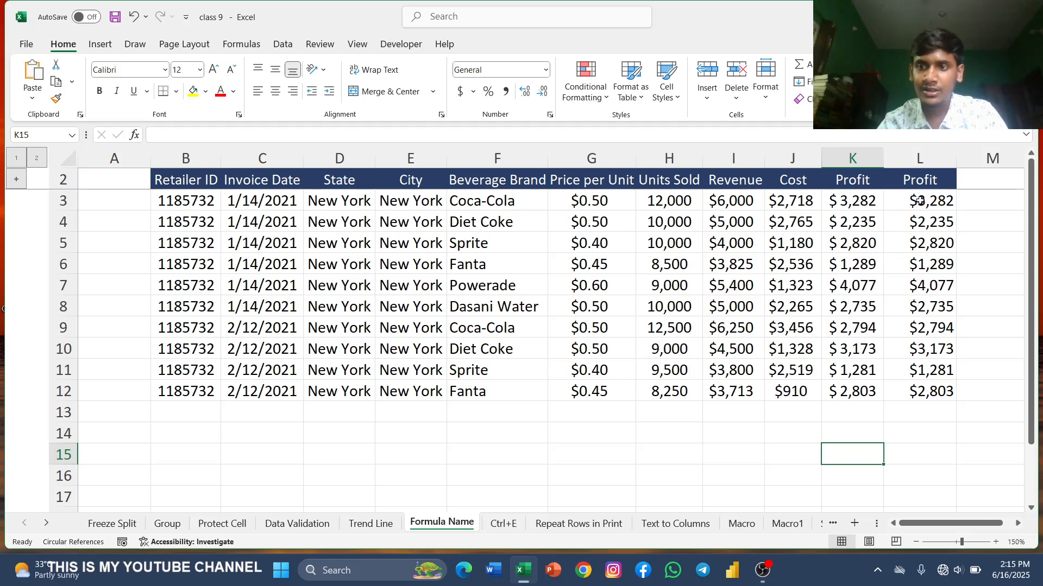
left_click_drag(920, 202, 914, 387)
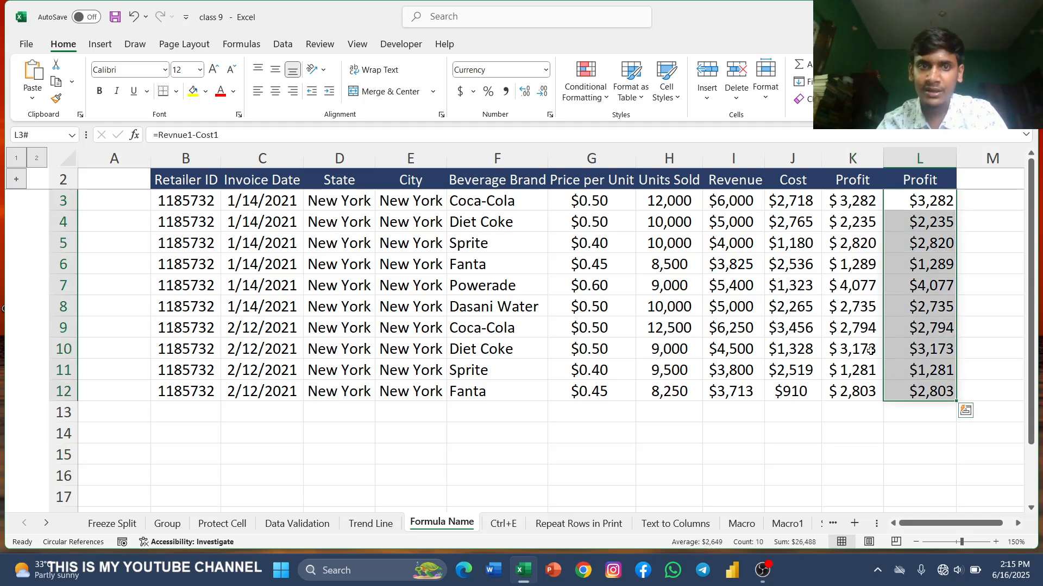
left_click(192, 91)
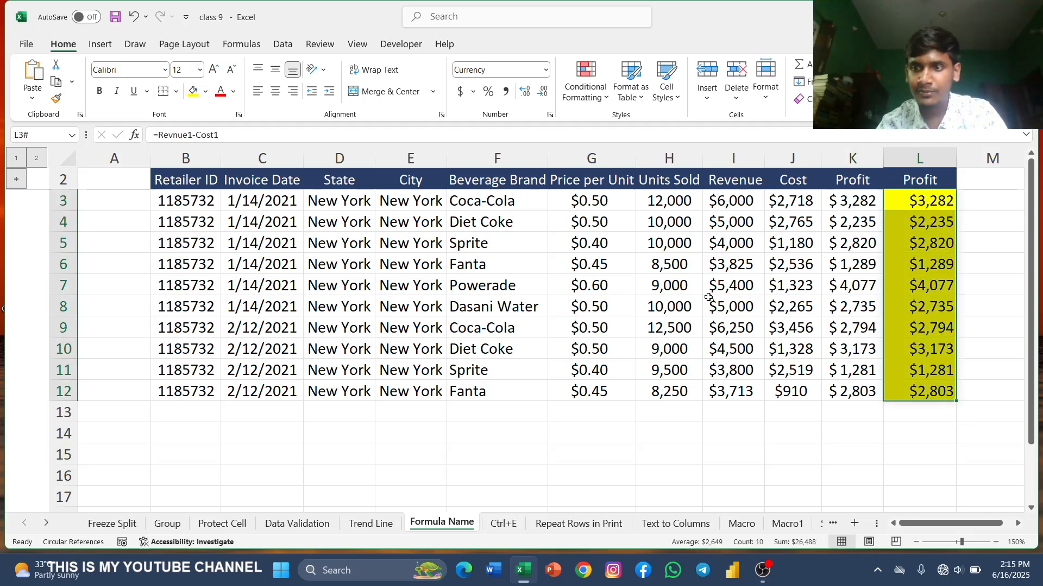
left_click(740, 435)
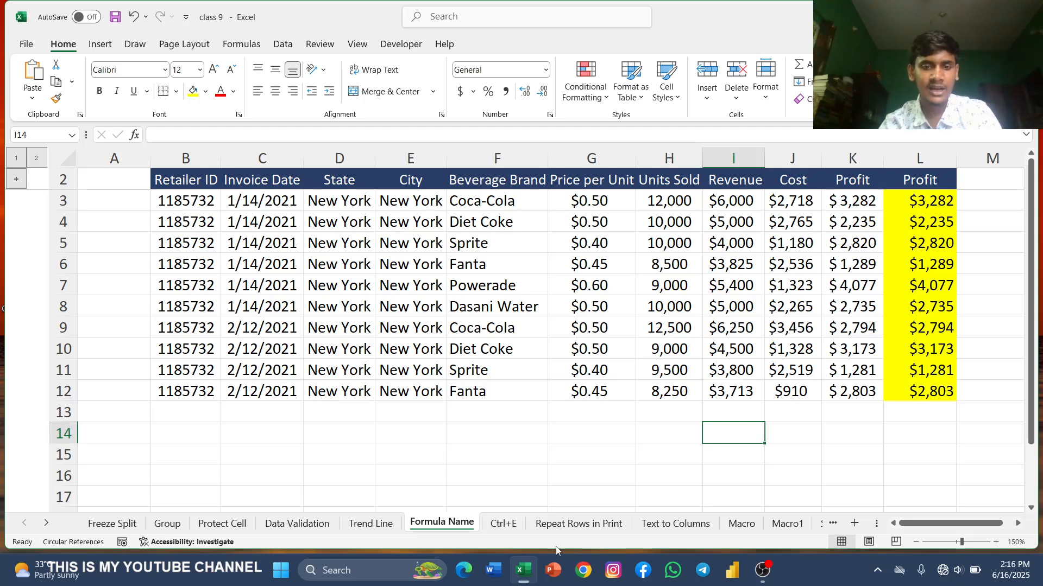
Step: On the Ctrl+E sheet, enter the first row's first name in C3 and last name in D3, split from column B
left_click(504, 525)
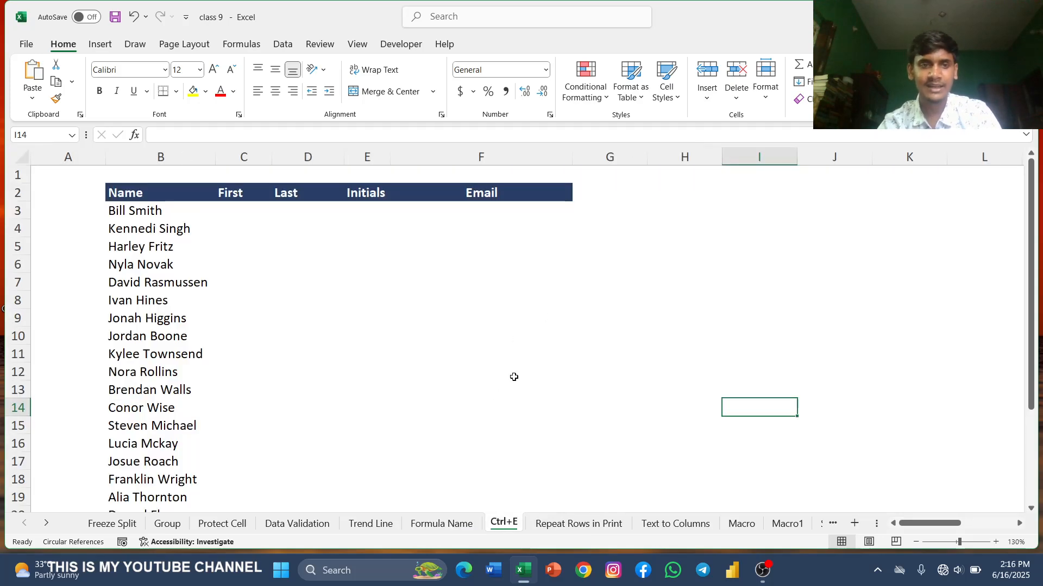
scroll(511, 374, "down", 2)
scroll(508, 365, "up", 2)
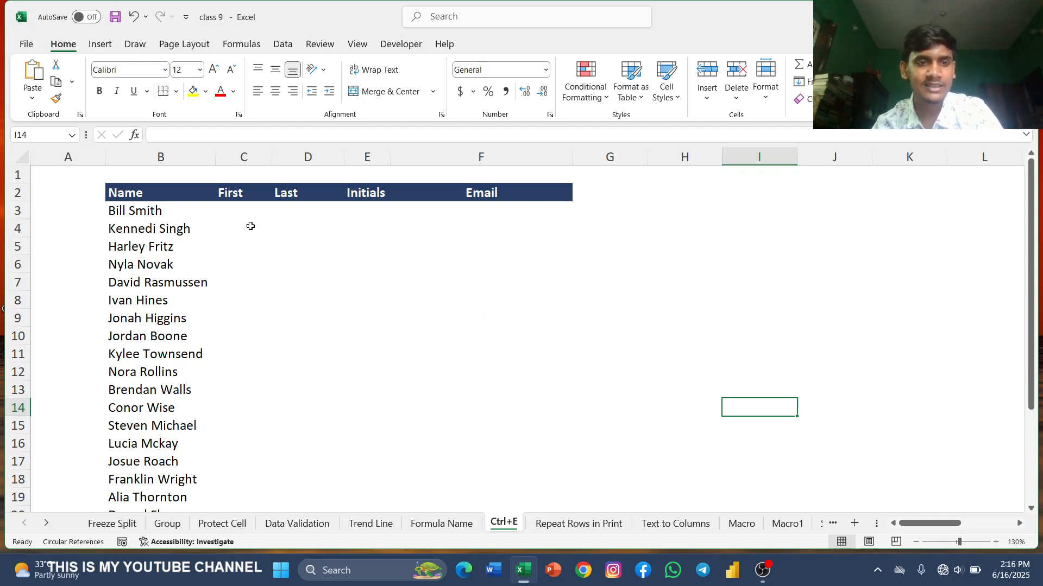
left_click(229, 211)
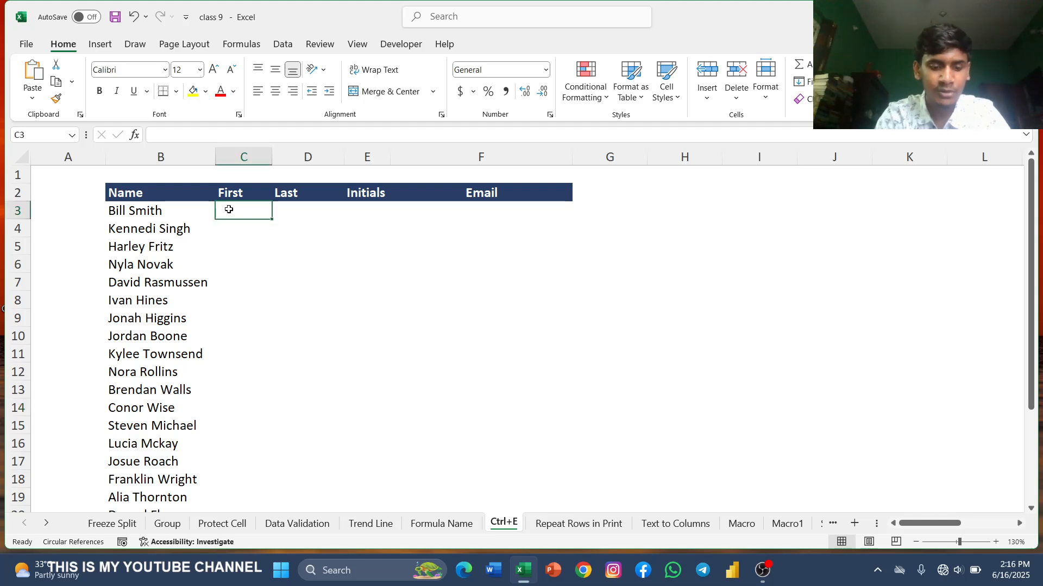
type("Bill")
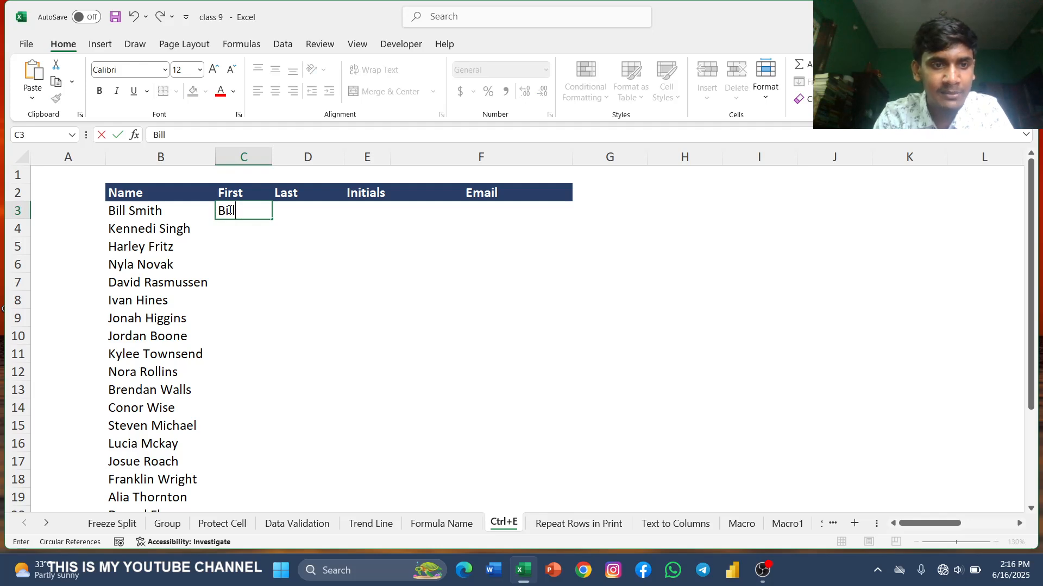
left_click(298, 218)
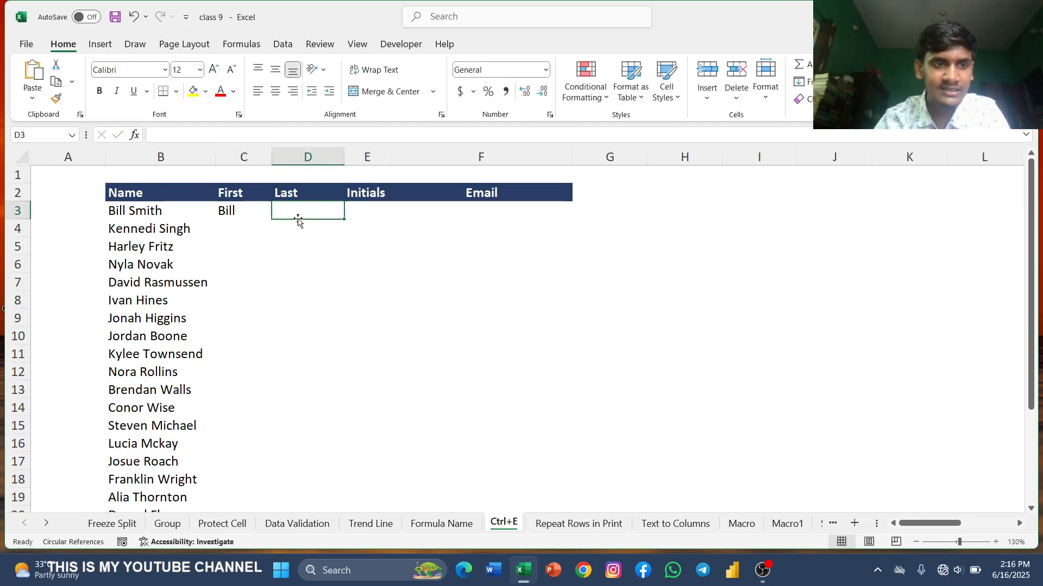
double_click(298, 218)
type("Smith")
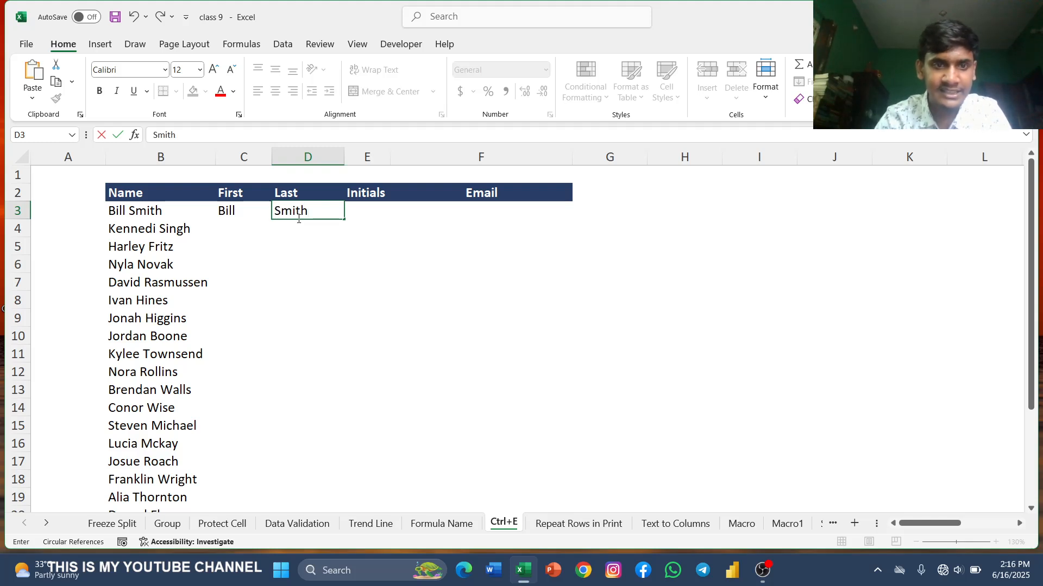
Step: Enter the first row's initials BS in E3
left_click(377, 211)
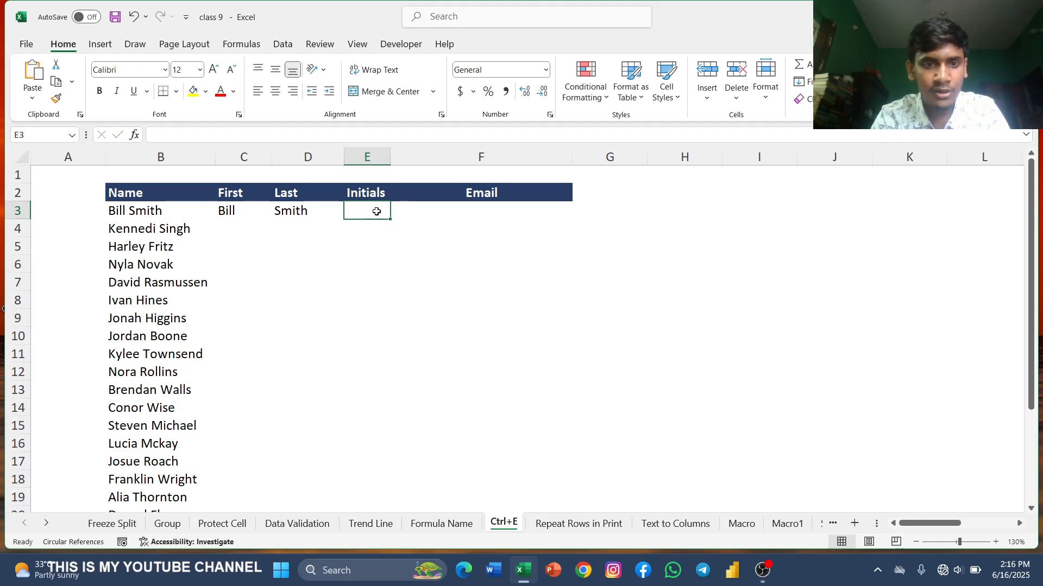
double_click(376, 212)
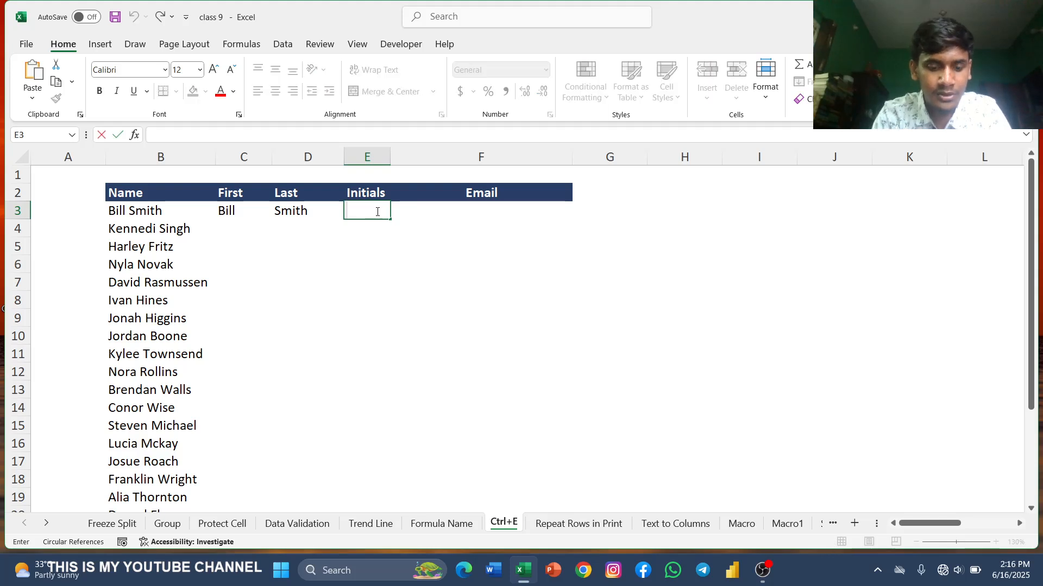
type("B")
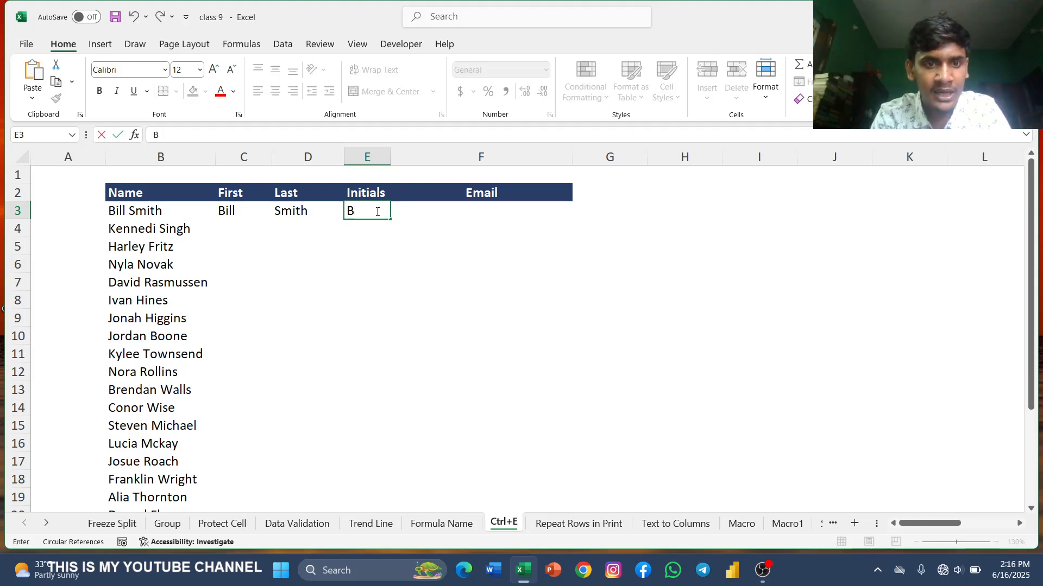
type("S")
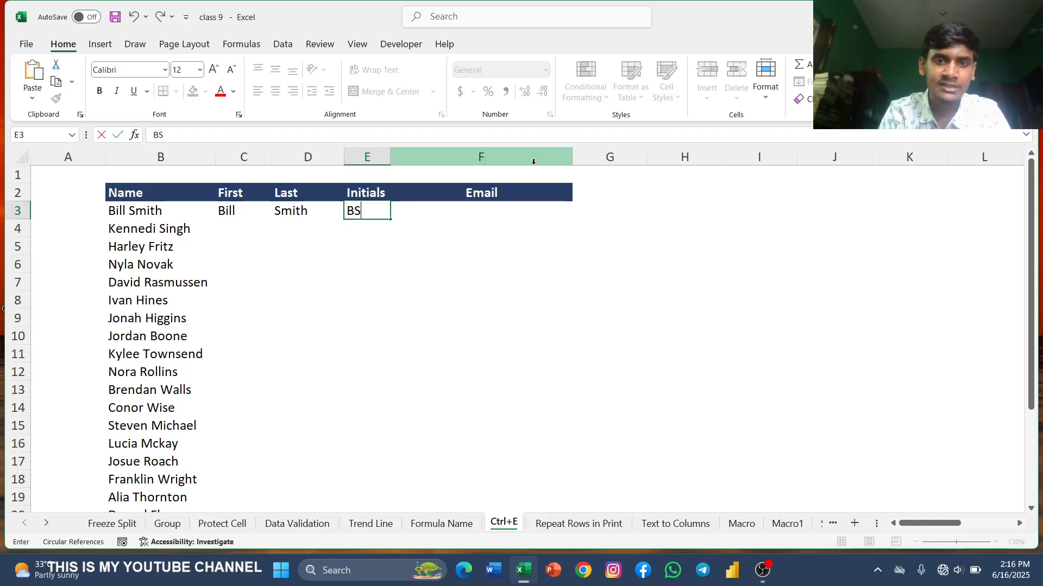
Step: Fill in the first person's gmail.com e-mail address, built from first and last name, in F3
left_click(488, 219)
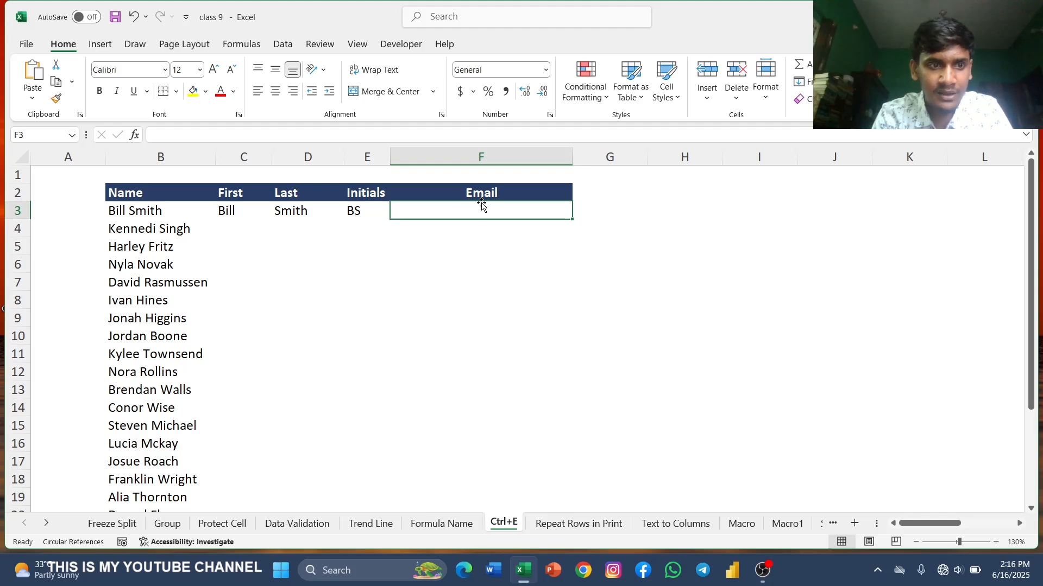
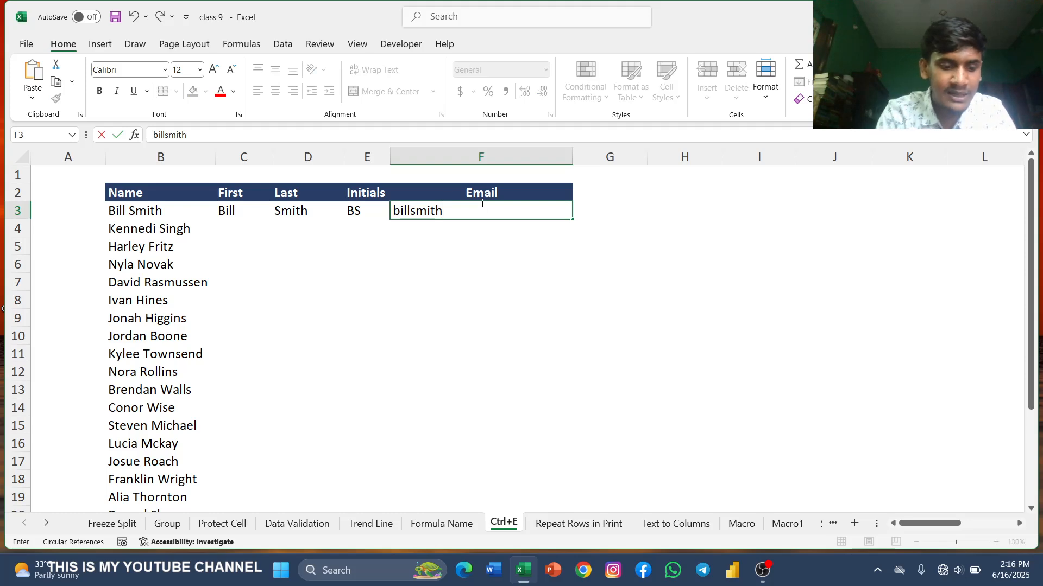
left_click(482, 203)
type("@")
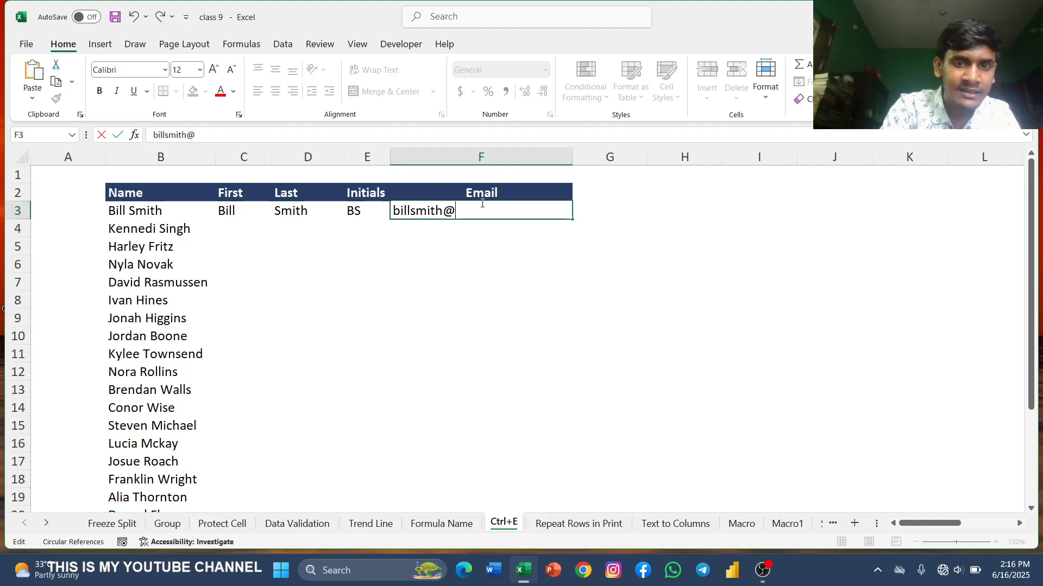
type("gmail")
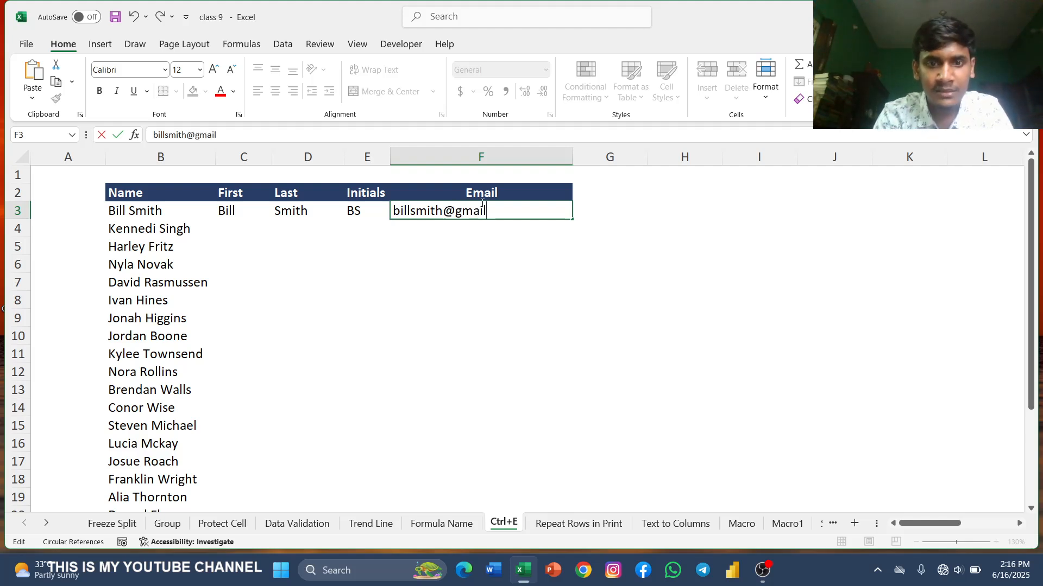
type(".com")
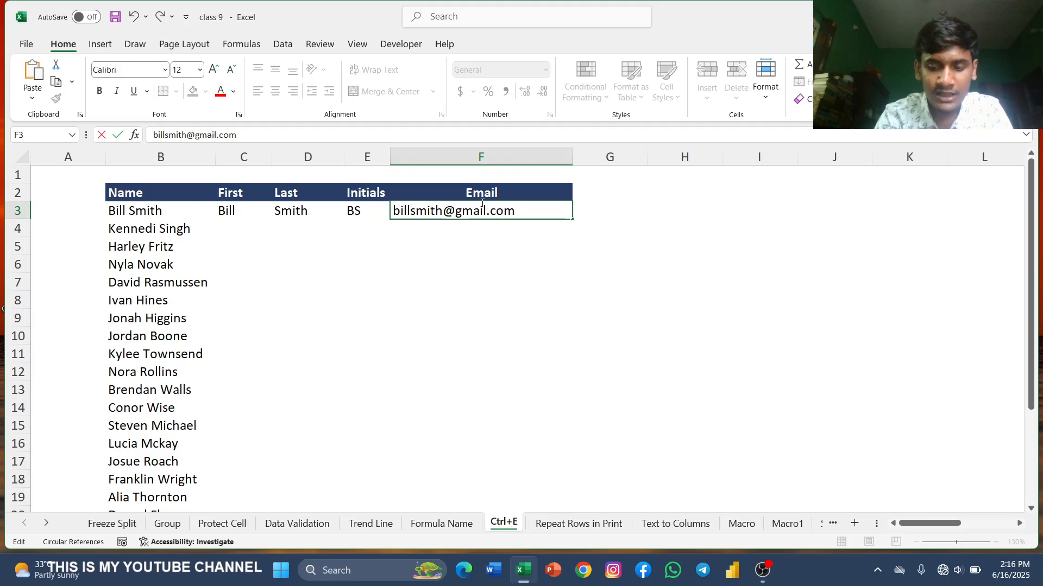
key("Return")
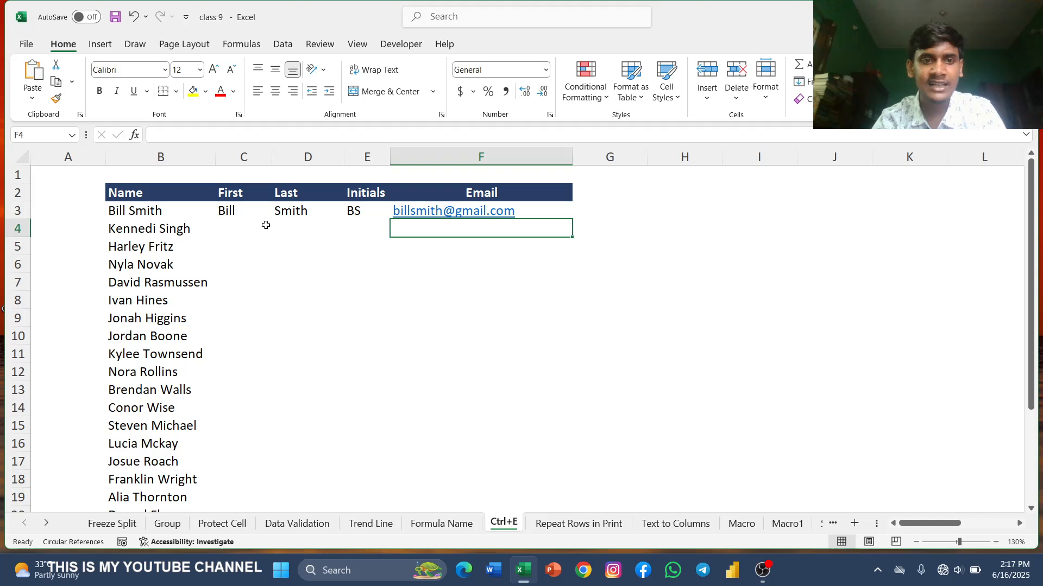
Step: Flash Fill the remaining first names in column C and last names in column D from the full names
left_click(228, 229)
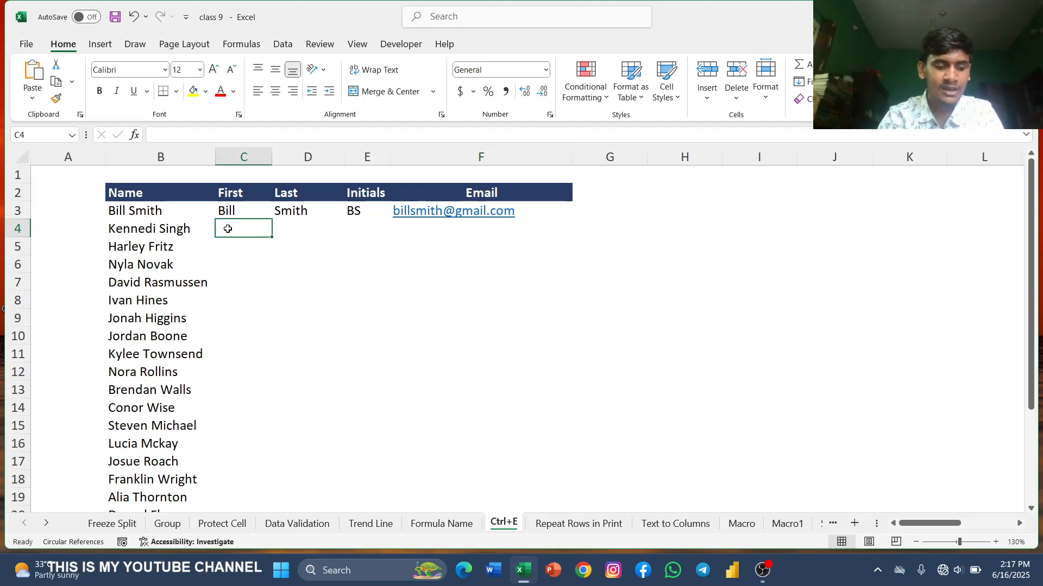
key("ctrl+e")
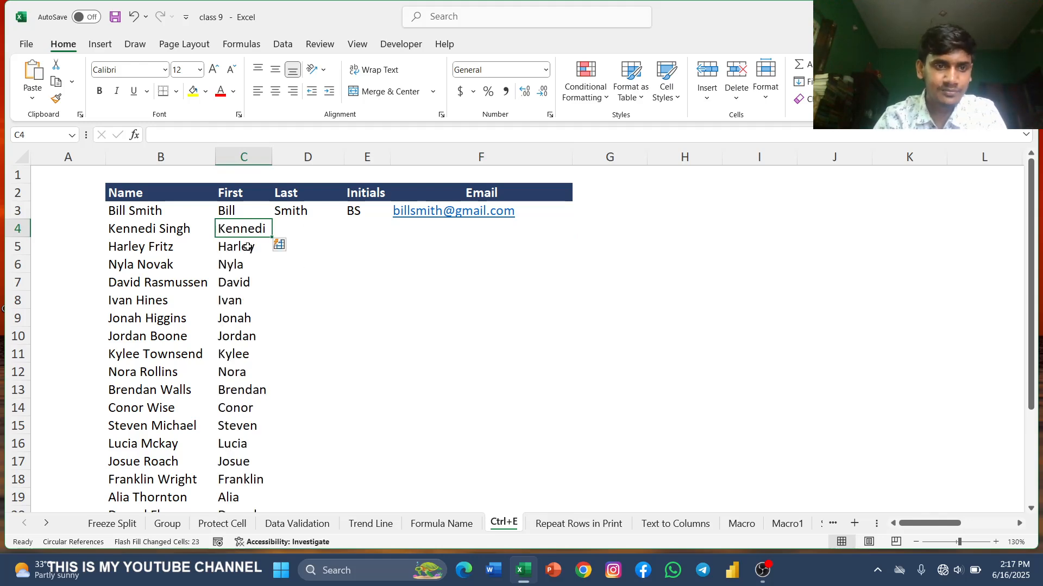
scroll(162, 243, "down", 4)
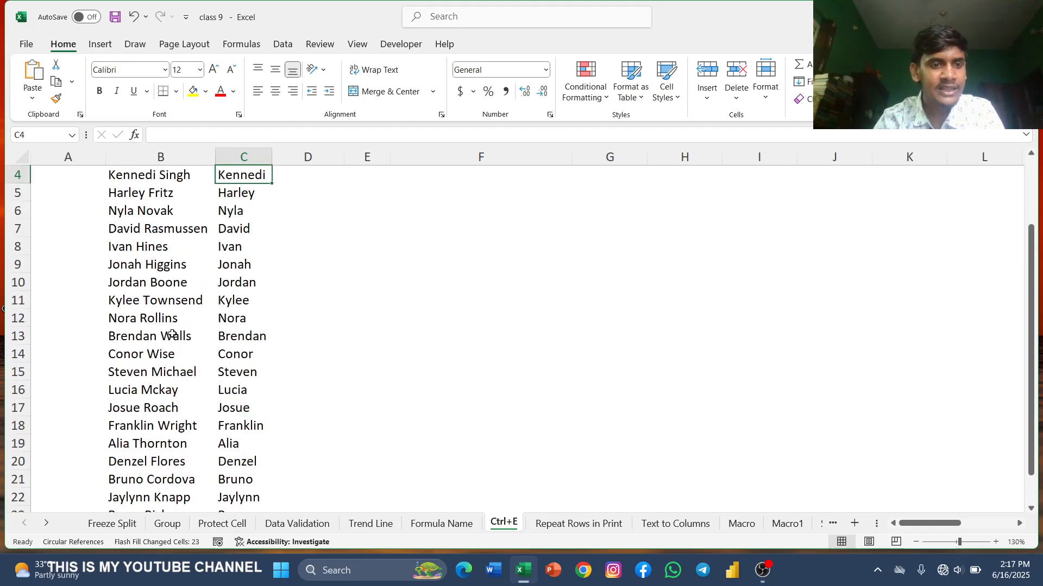
scroll(172, 334, "up", 4)
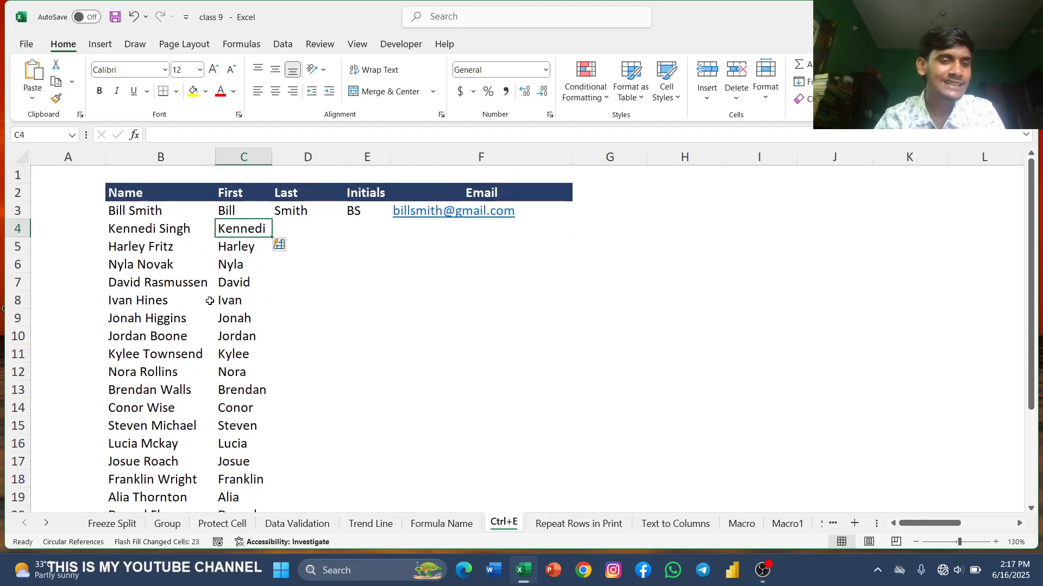
left_click(297, 232)
key("ctrl+e")
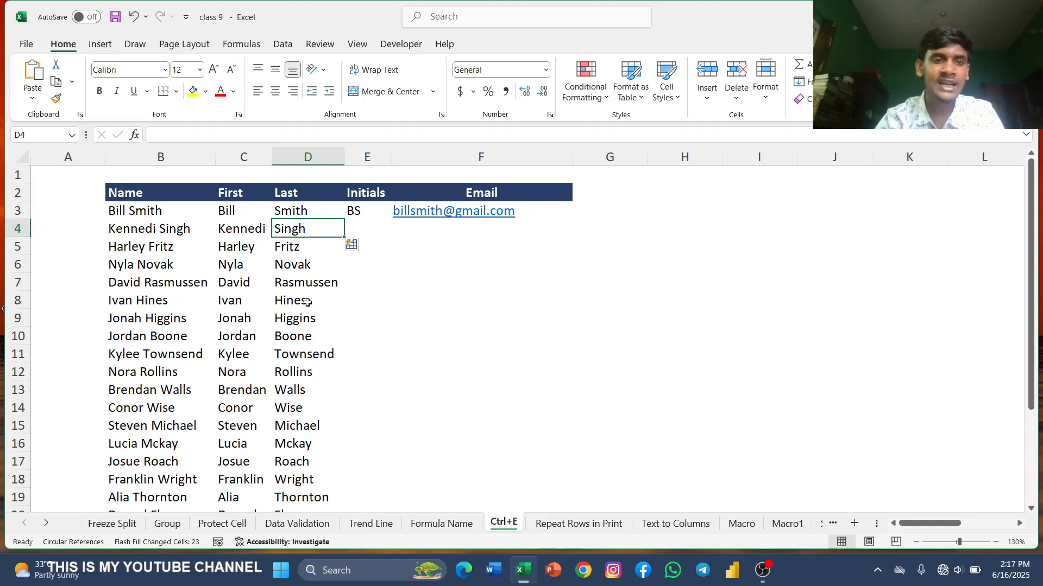
Step: Flash Fill the remaining initials in column E from row 4 downward
left_click(352, 229)
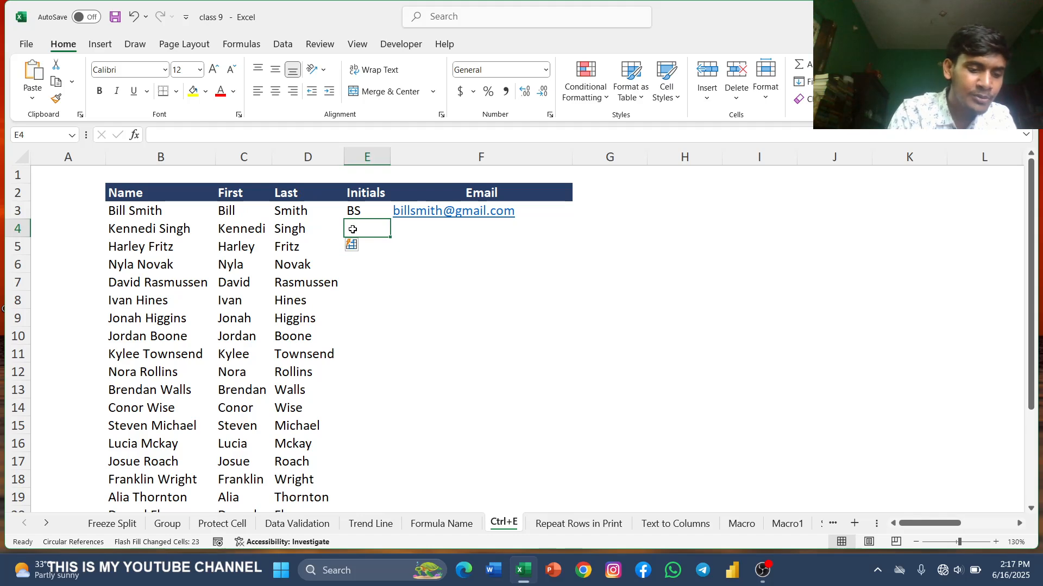
key("ctrl+e")
scroll(382, 304, "down", 3)
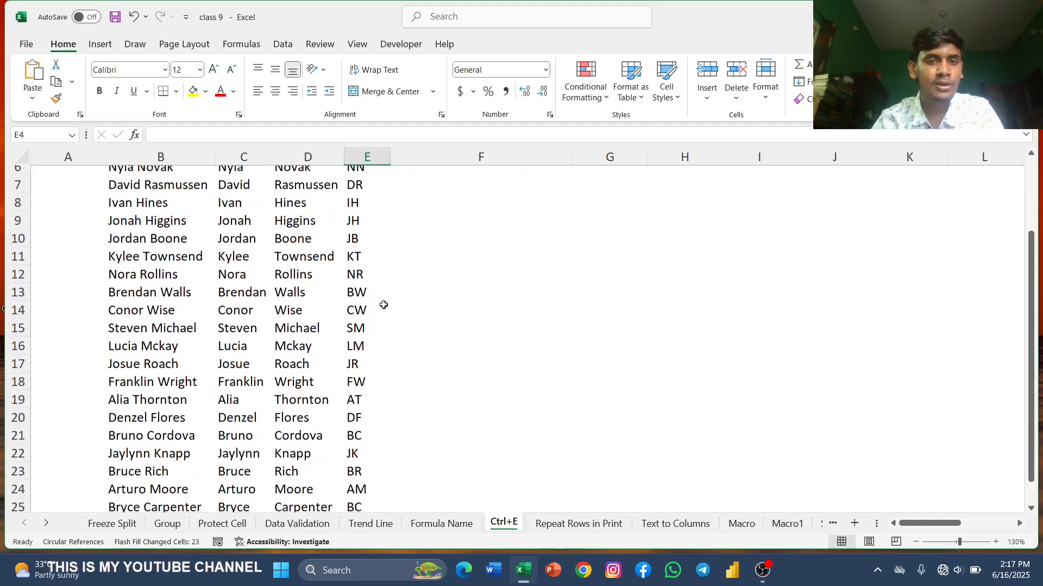
scroll(402, 277, "up", 3)
Step: Flash Fill the remaining gmail.com e-mail addresses in column F from row 4 downward
left_click(452, 229)
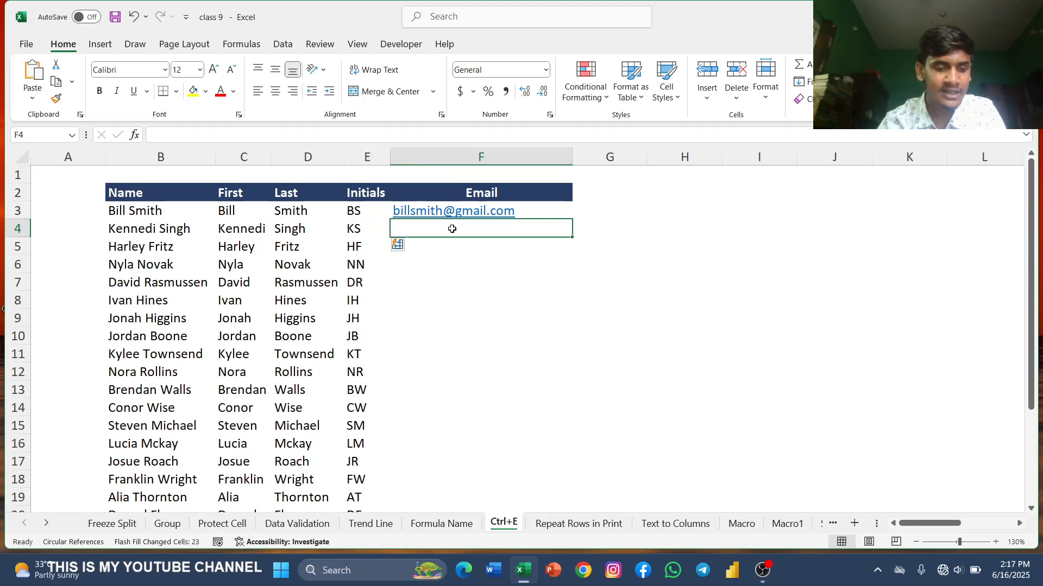
key("ctrl+e")
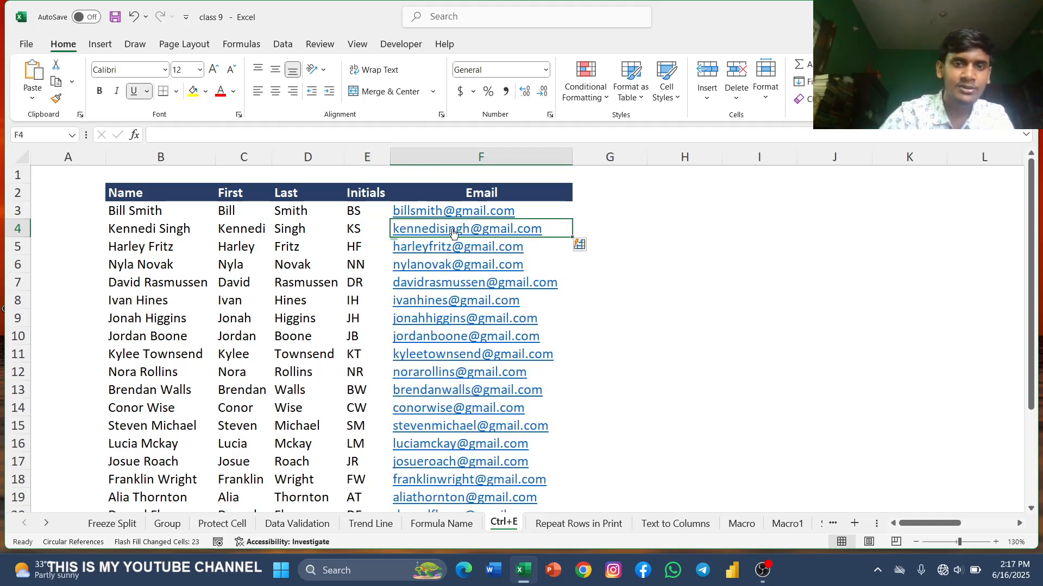
scroll(389, 261, "down", 3)
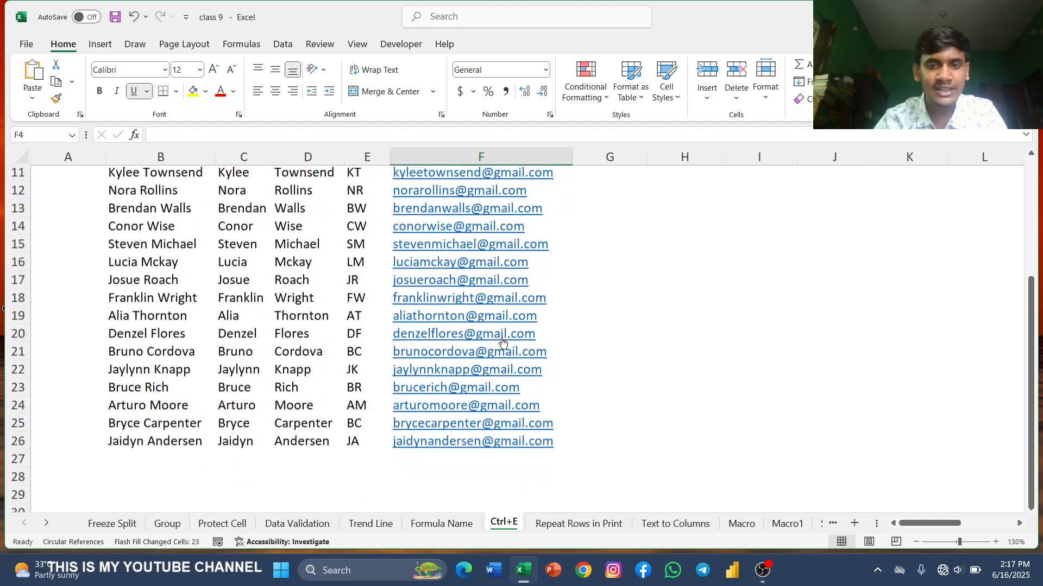
scroll(501, 341, "up", 4)
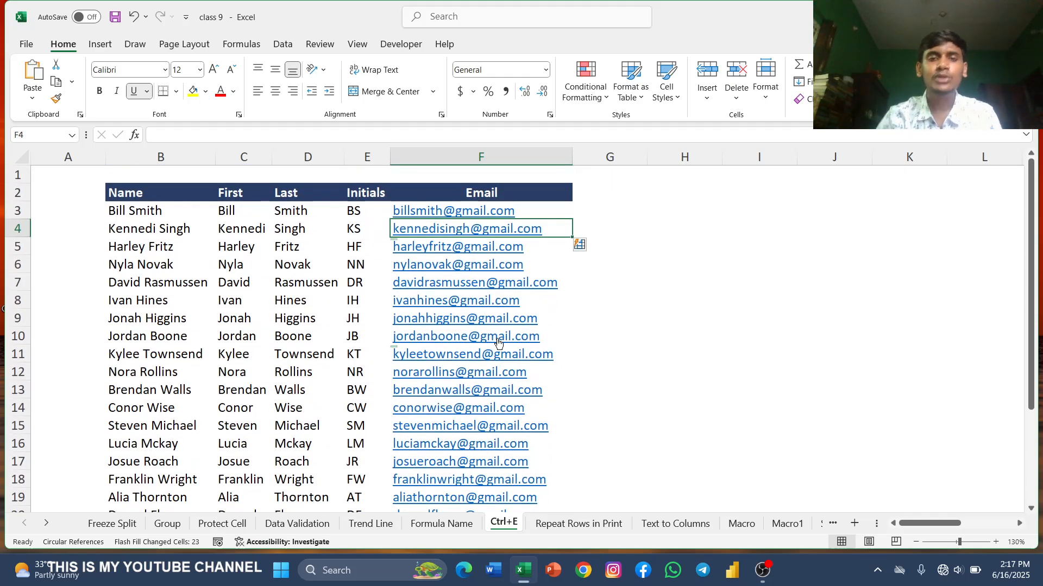
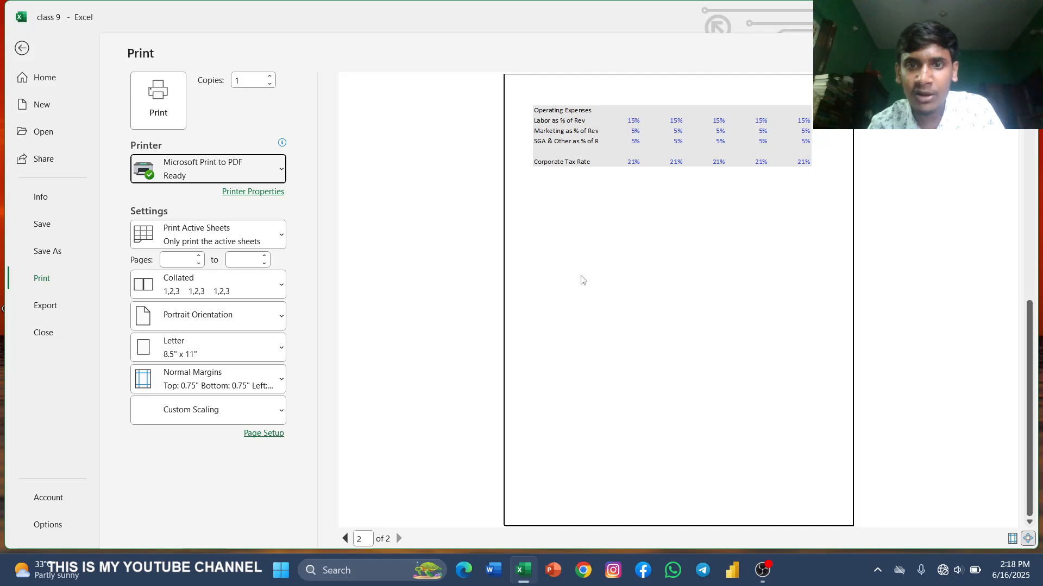
Step: Compare the top rows of both pages in the income statement's print preview and return to the worksheet
scroll(581, 279, "up", 2)
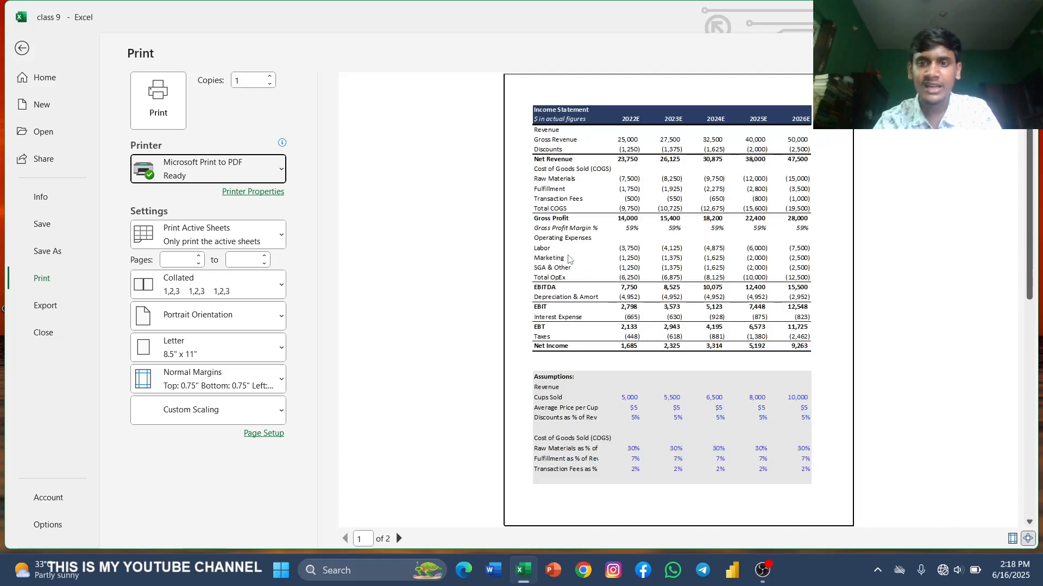
scroll(571, 260, "down", 2)
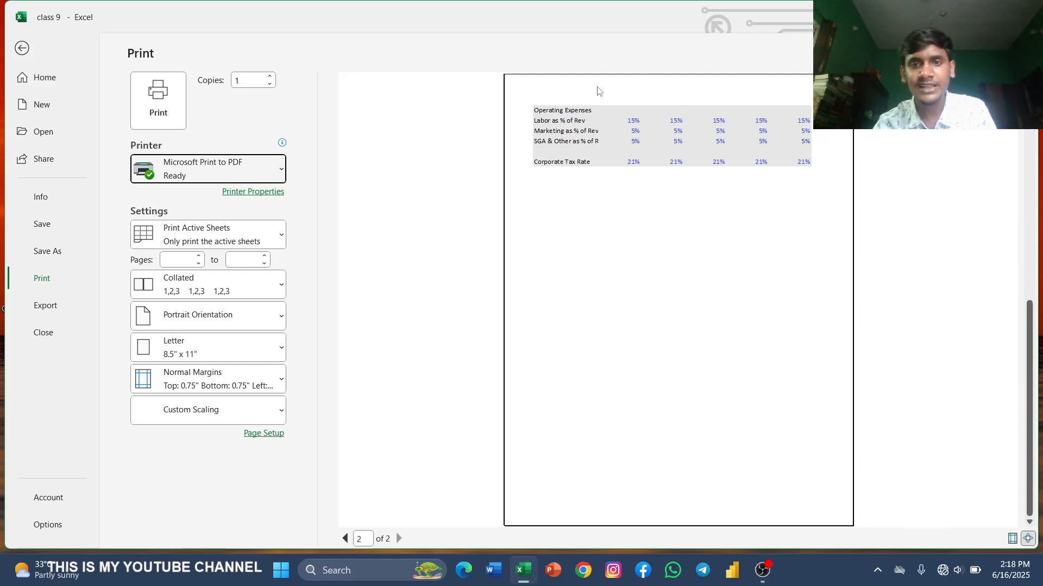
scroll(644, 269, "up", 2)
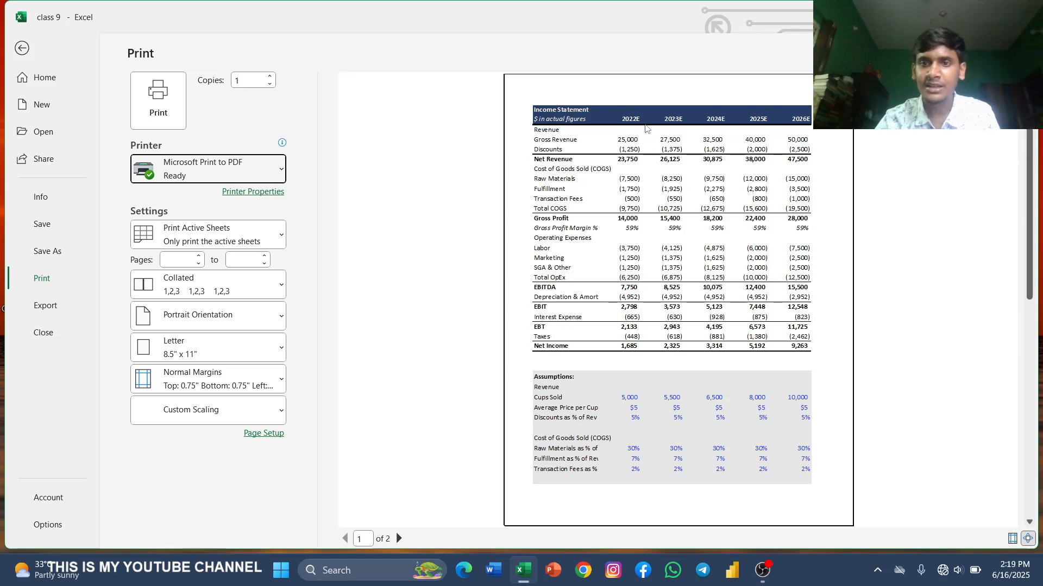
scroll(767, 254, "down", 2)
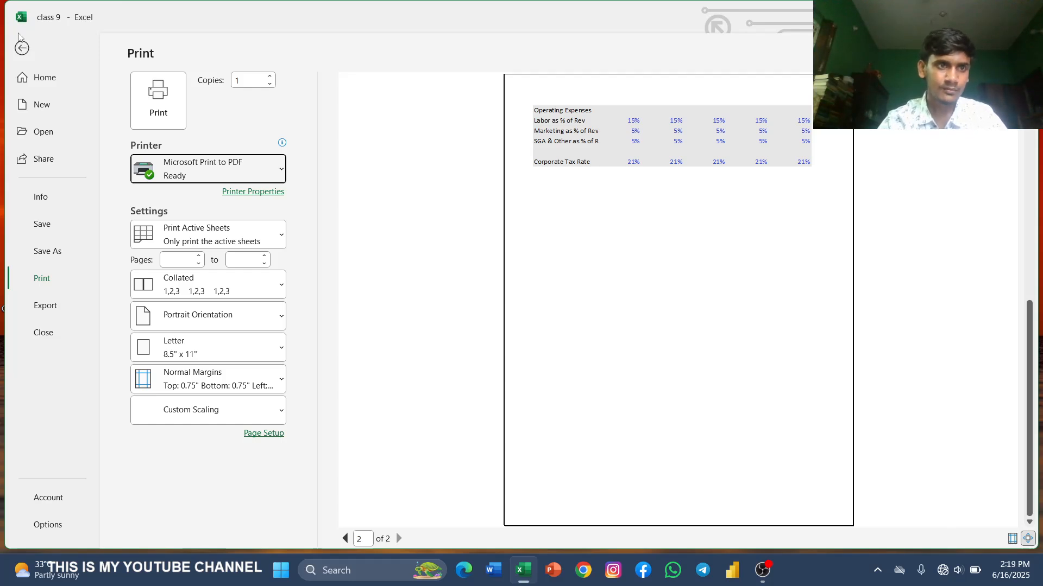
left_click(22, 47)
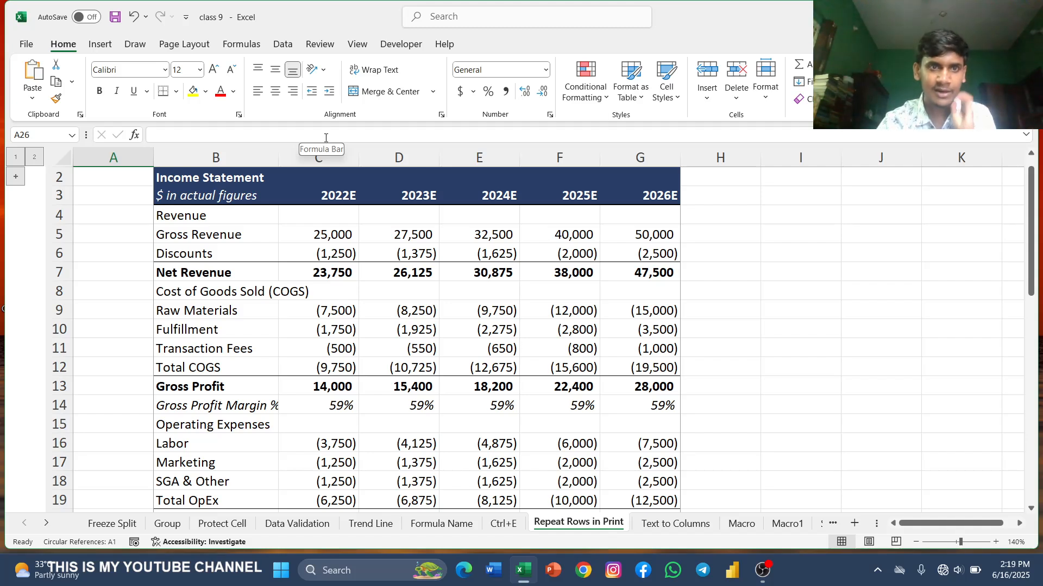
Step: Set rows 2 to 3 ($2:$3) of the income statement as the rows to repeat at the top of every printed page
left_click(187, 46)
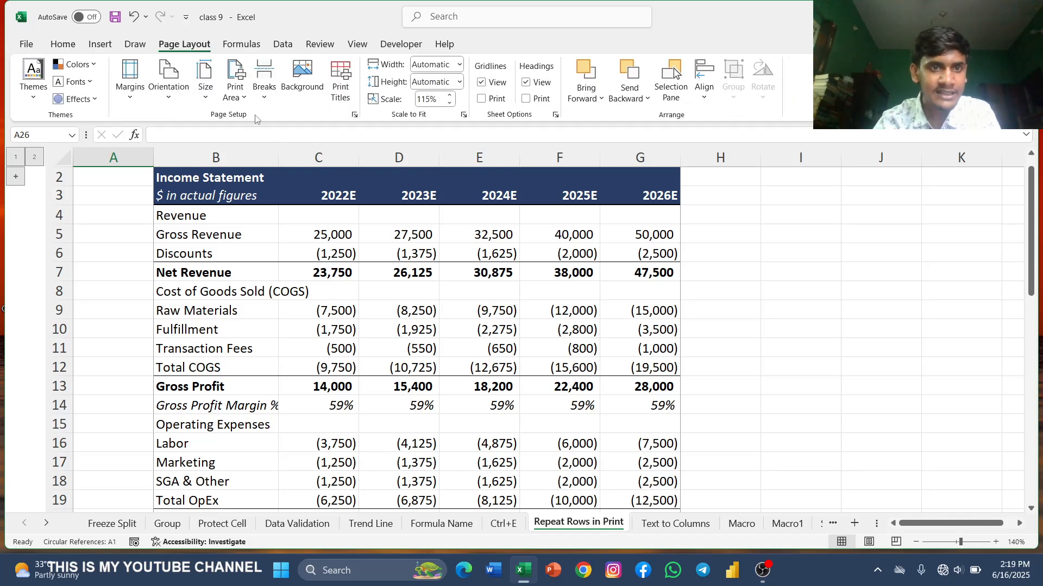
left_click(355, 115)
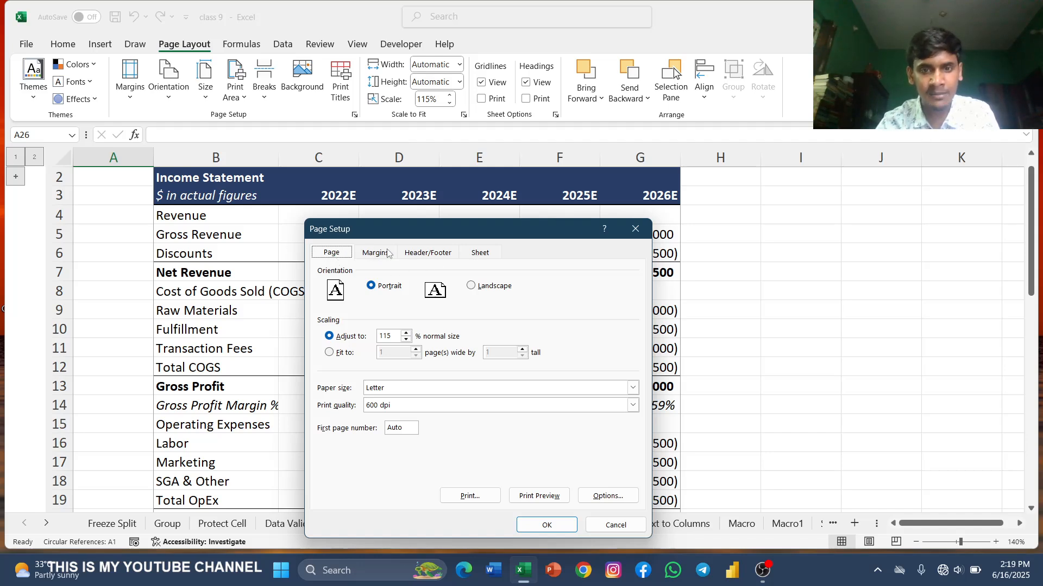
left_click(480, 253)
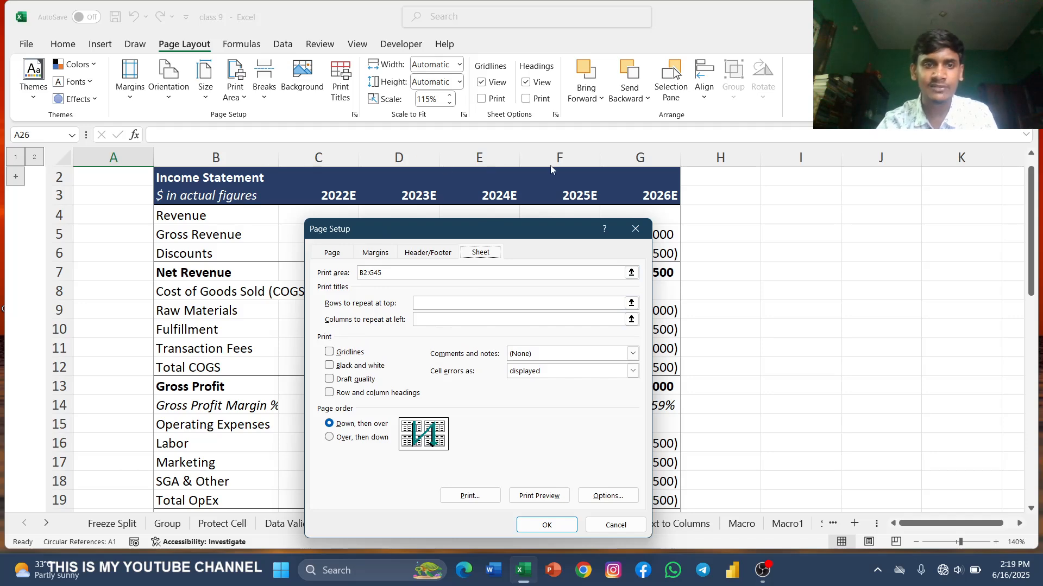
left_click(438, 303)
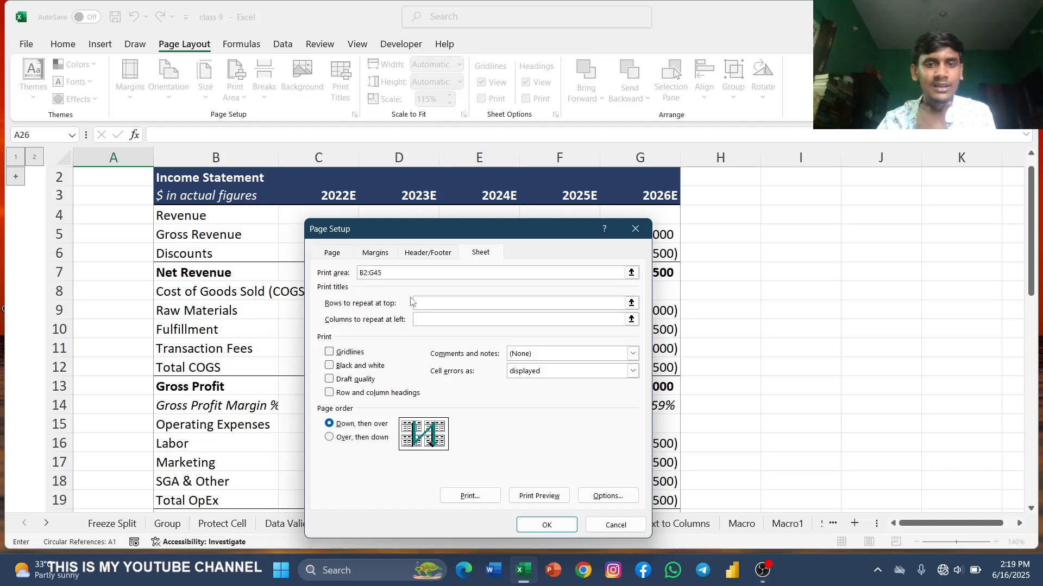
left_click(631, 303)
left_click_drag(166, 179, 267, 200)
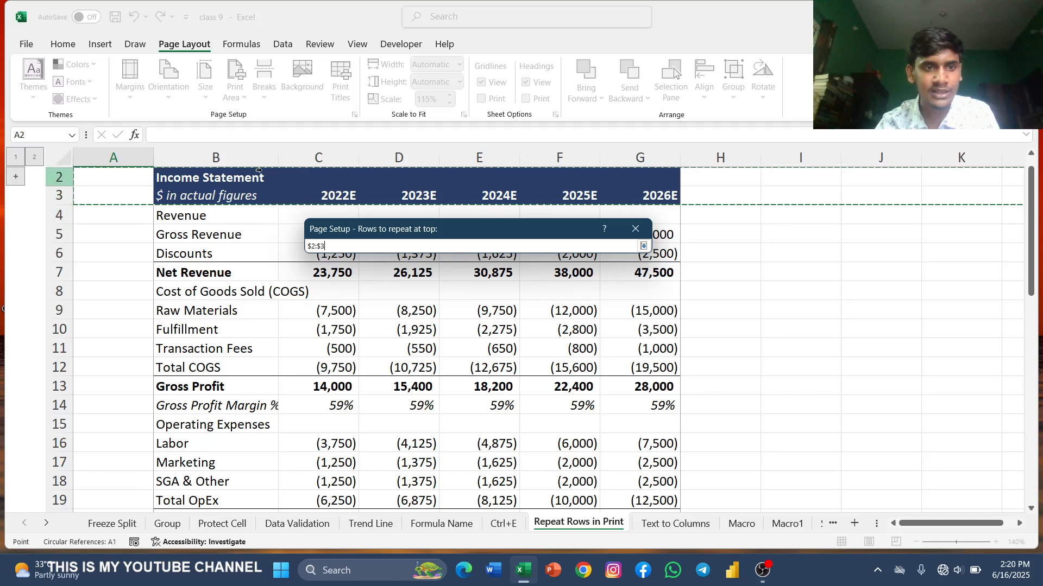
left_click(643, 247)
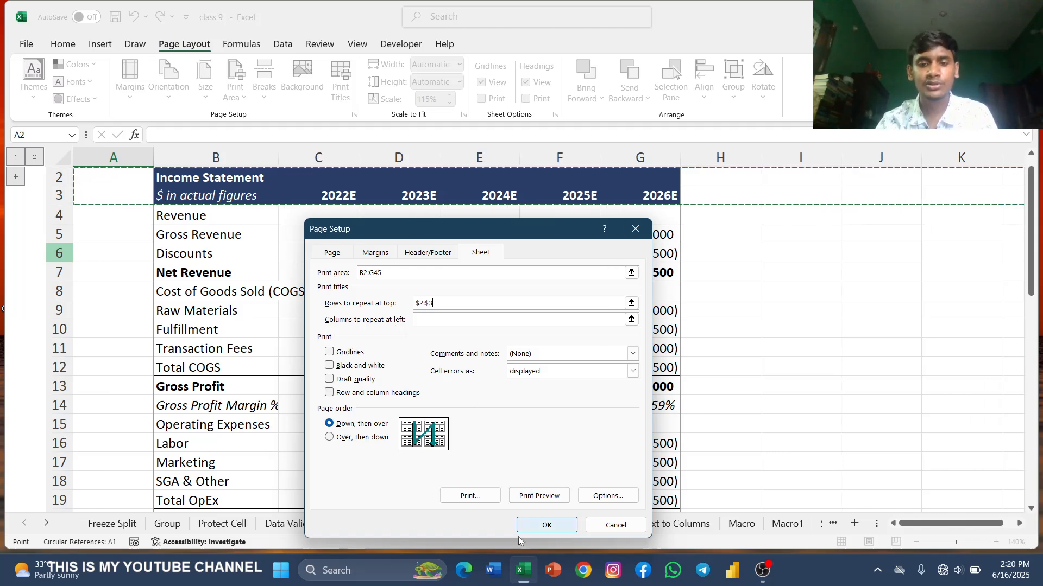
left_click(544, 525)
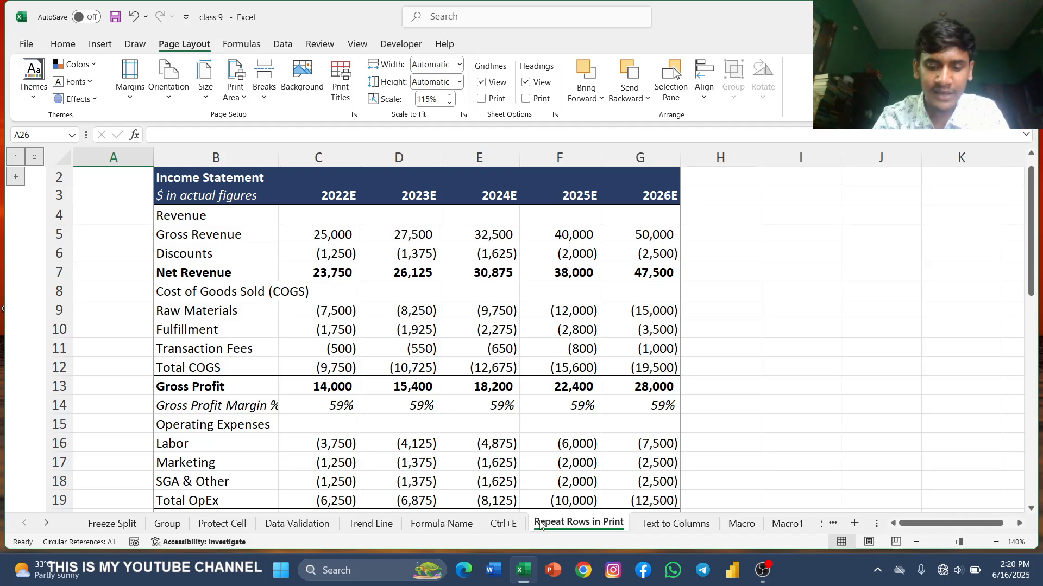
Step: Check the repeated header rows on both pages of the print preview and return to the worksheet
key("ctrl+p")
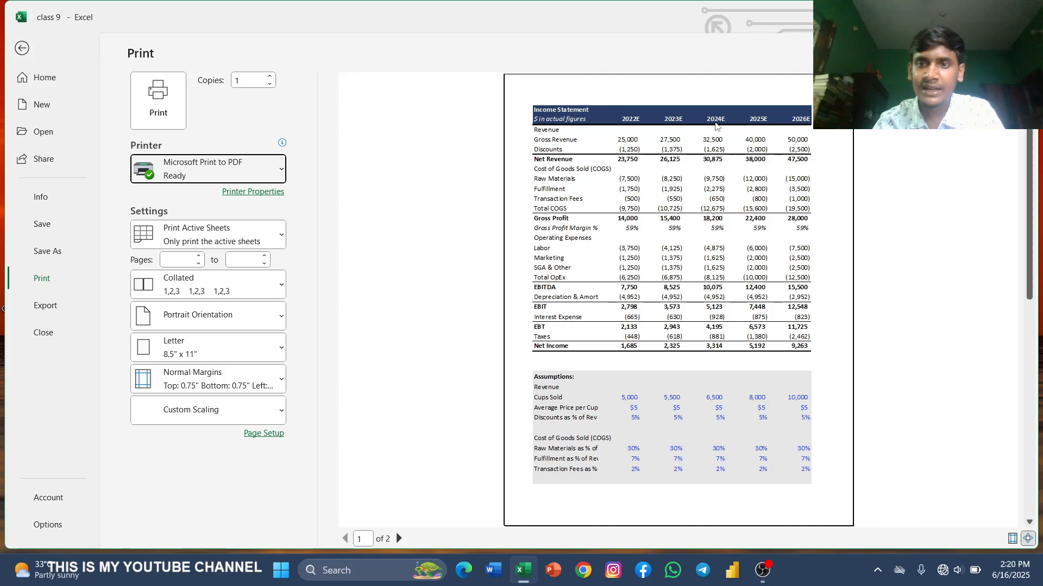
scroll(692, 222, "down", 1)
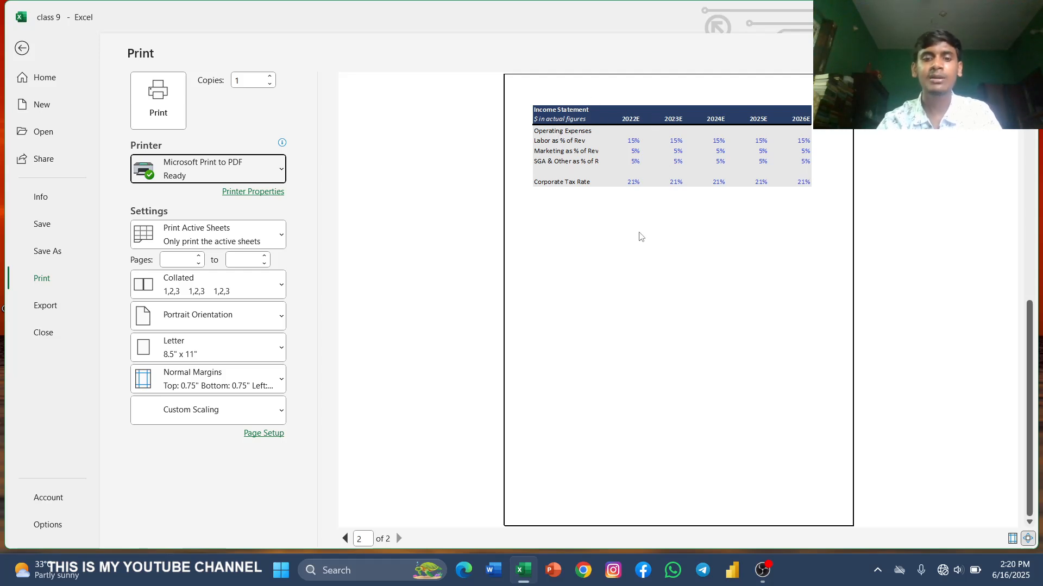
scroll(640, 236, "up", 2)
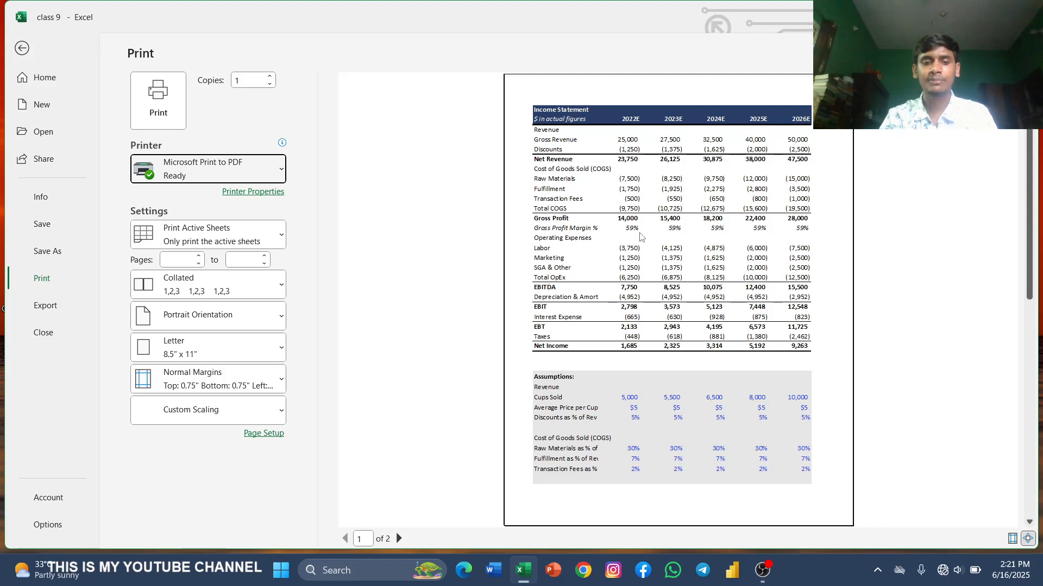
left_click(22, 50)
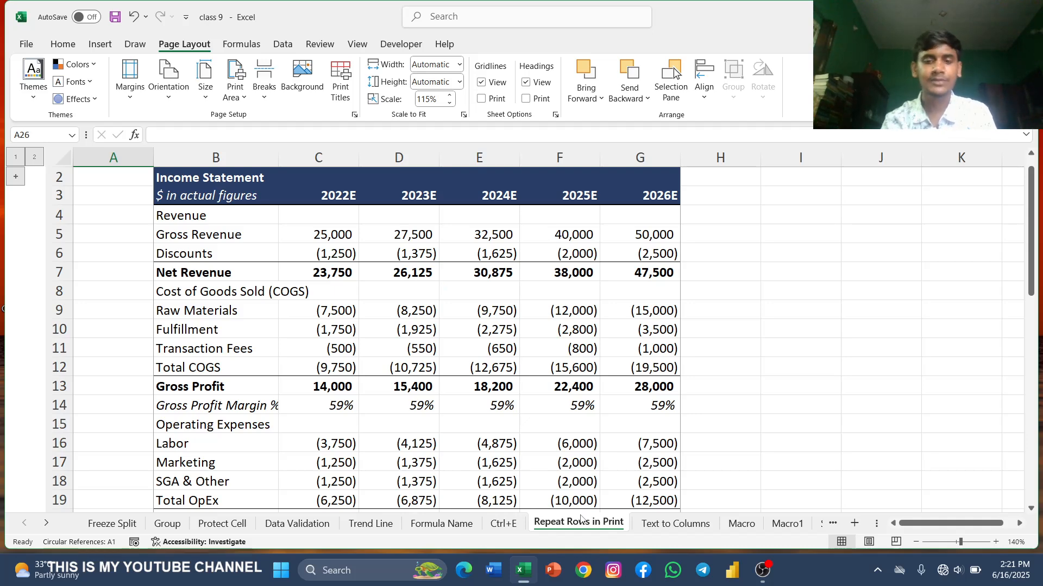
Step: On the Text to Columns sheet, start converting the raw data in B3:B12 as delimited text, with an underscore as the custom delimiter
left_click(699, 522)
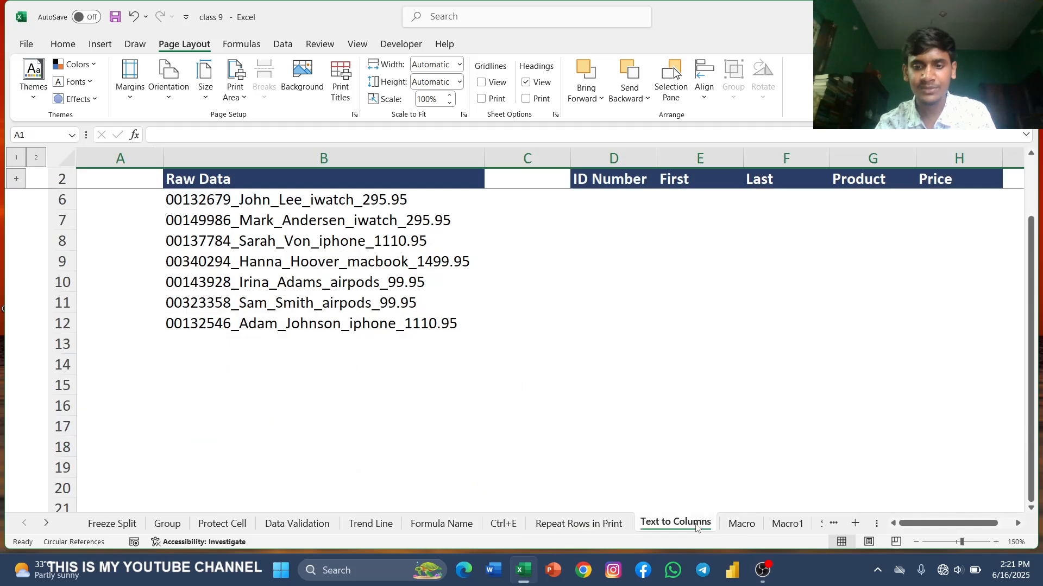
scroll(402, 386, "up", 1)
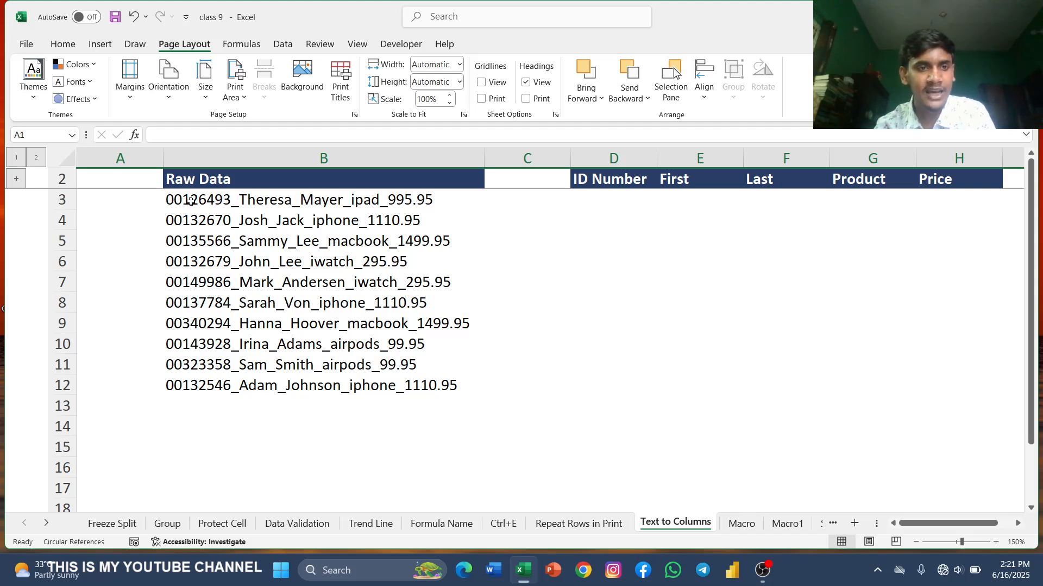
left_click_drag(190, 202, 323, 384)
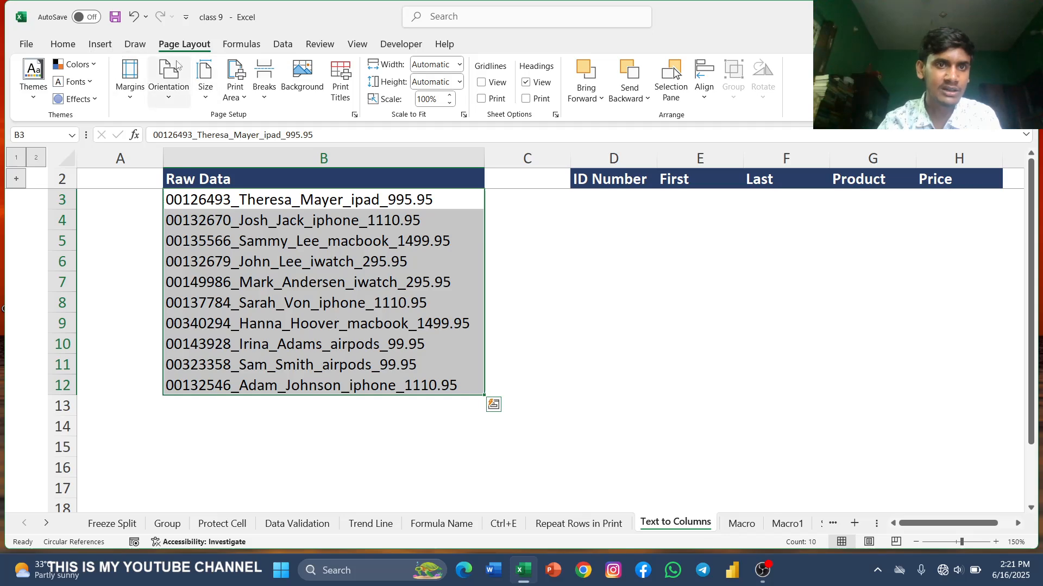
left_click(281, 46)
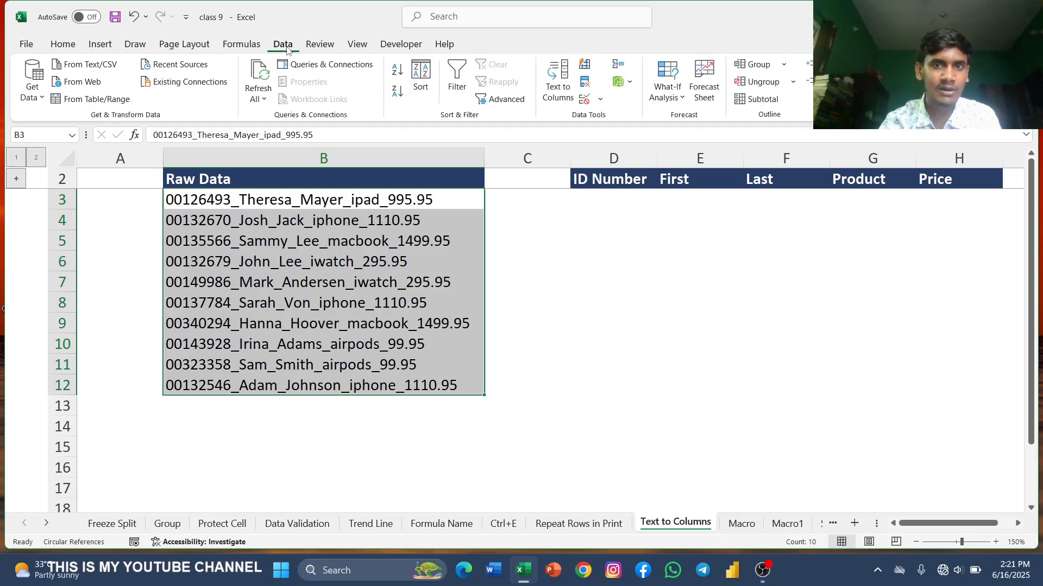
left_click(553, 85)
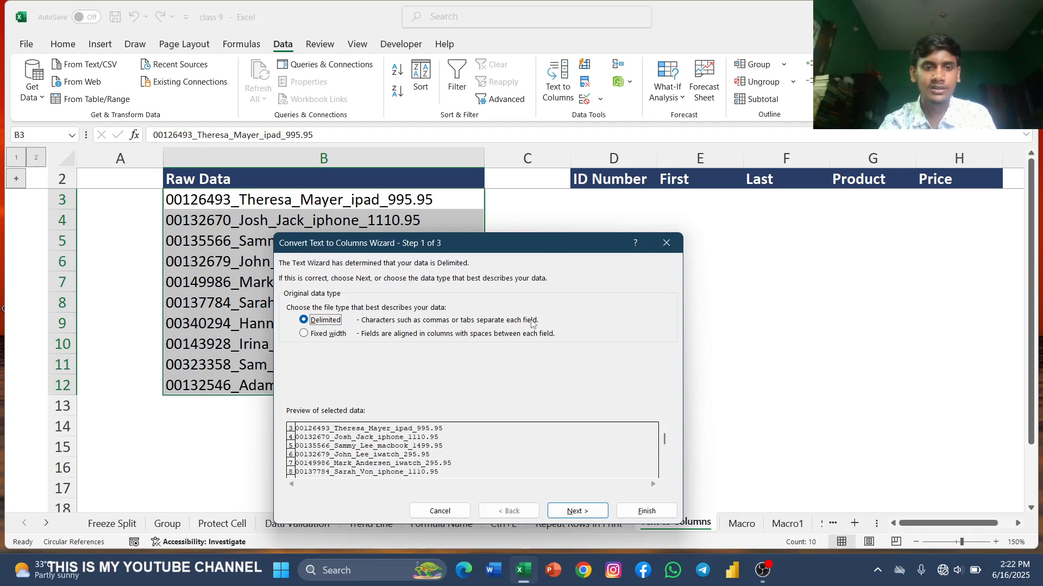
left_click(577, 512)
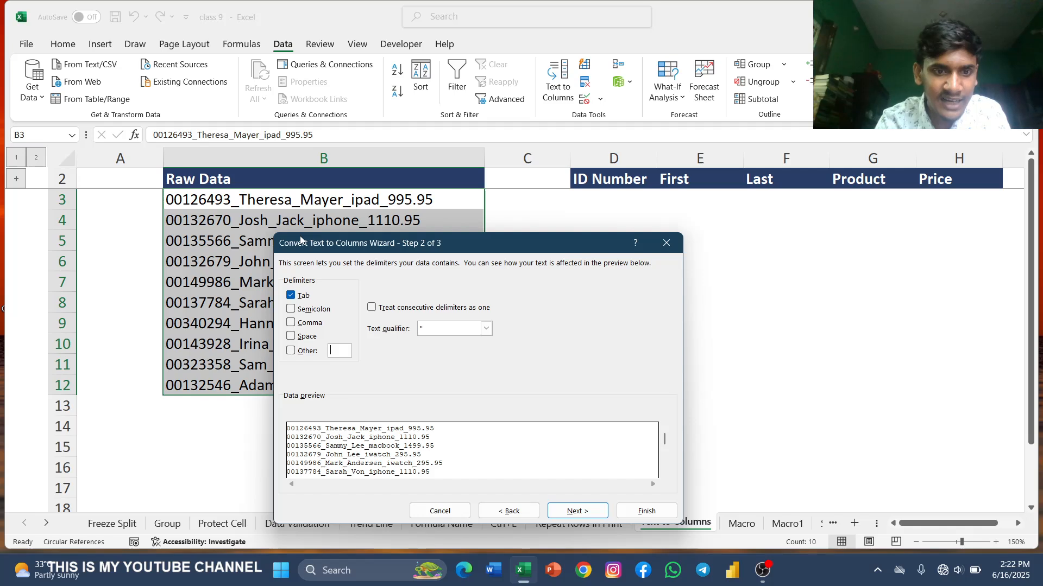
type("_")
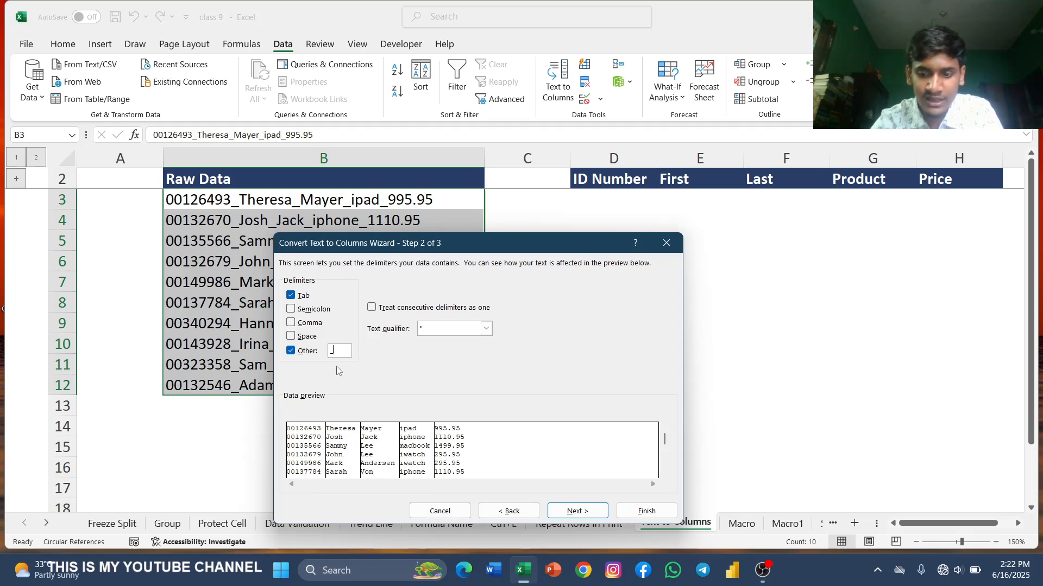
key("BackSpace")
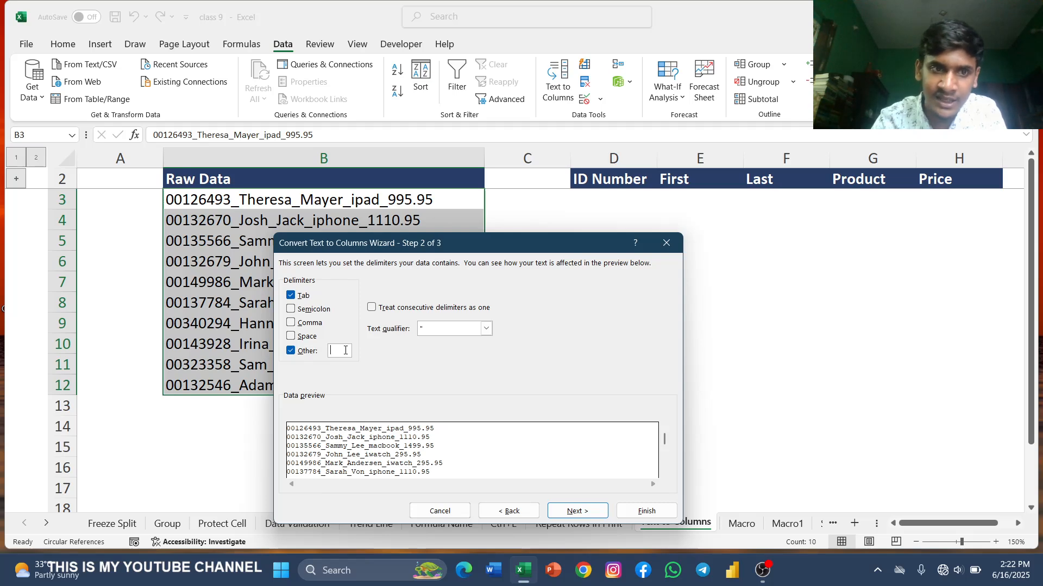
type("_")
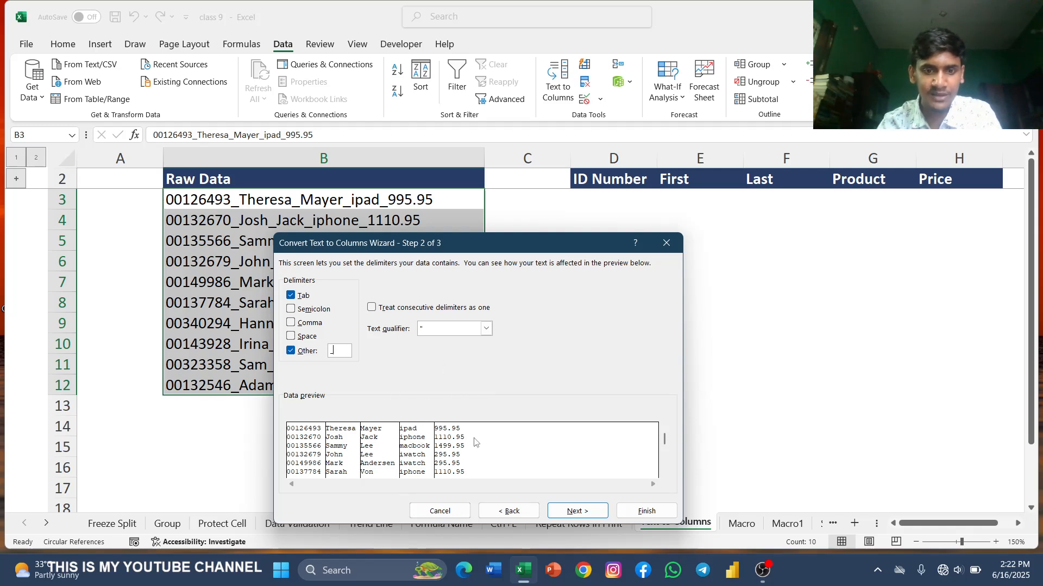
left_click(577, 512)
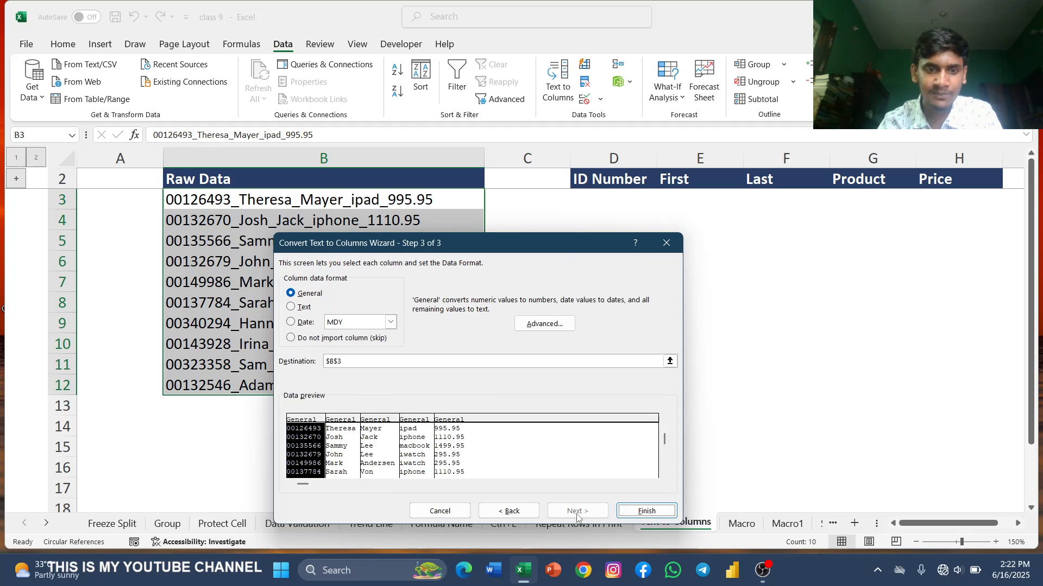
Step: Set the destination of the split data to cell D3 and finish the Text to Columns conversion
left_click(353, 363)
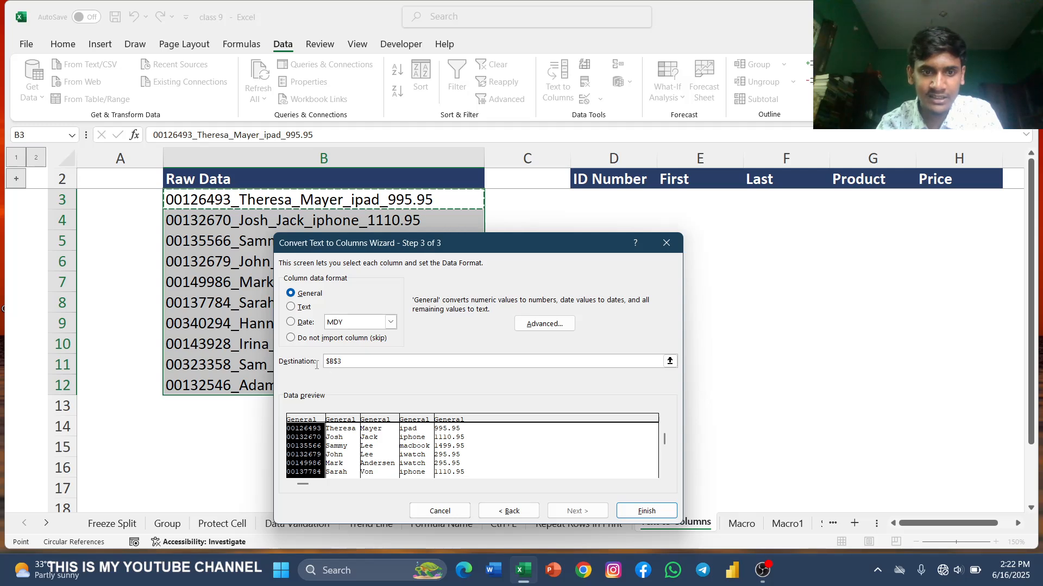
left_click_drag(342, 362, 324, 367)
left_click(593, 200)
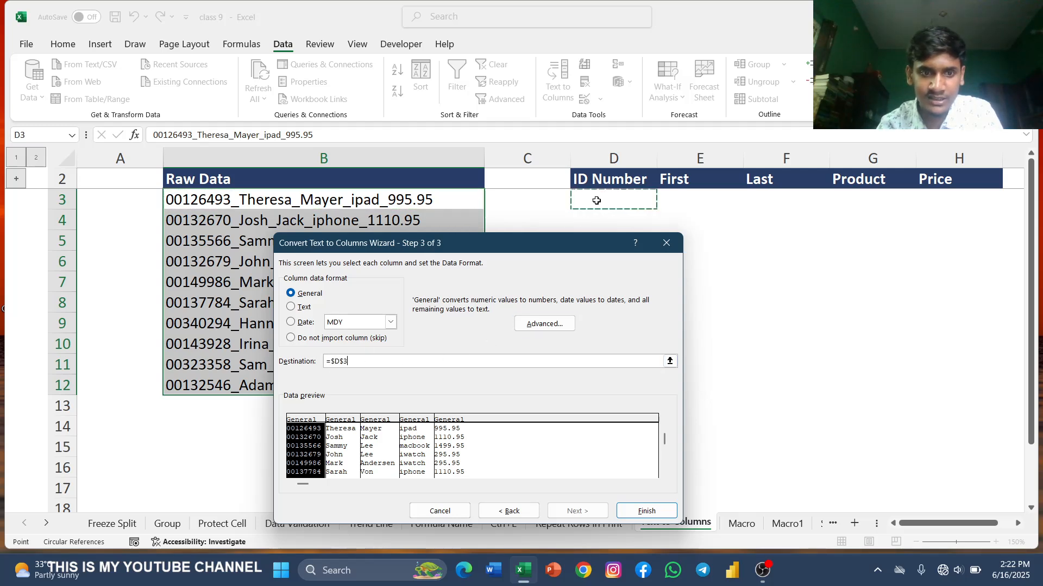
left_click(670, 361)
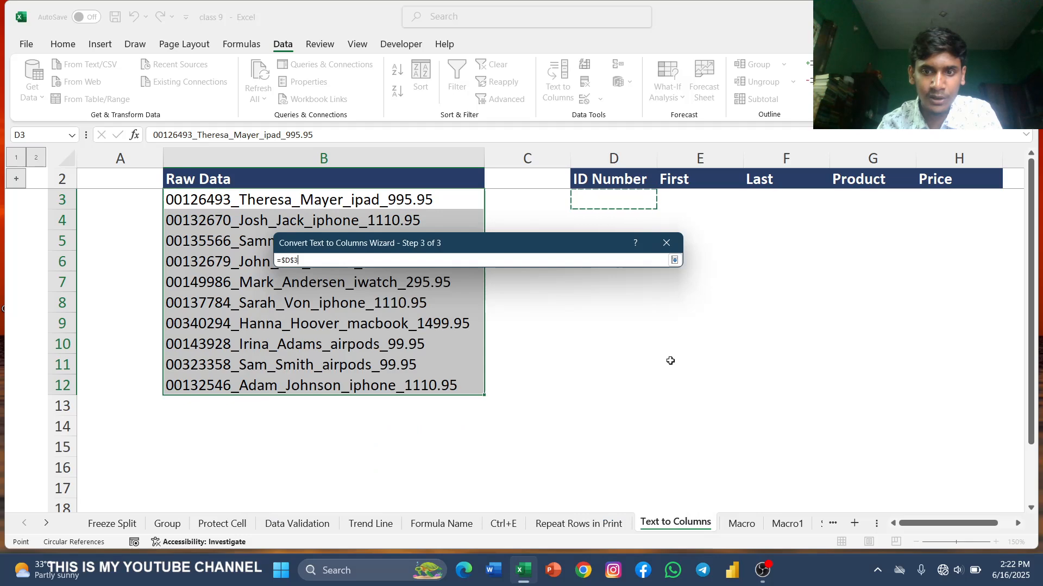
left_click(675, 260)
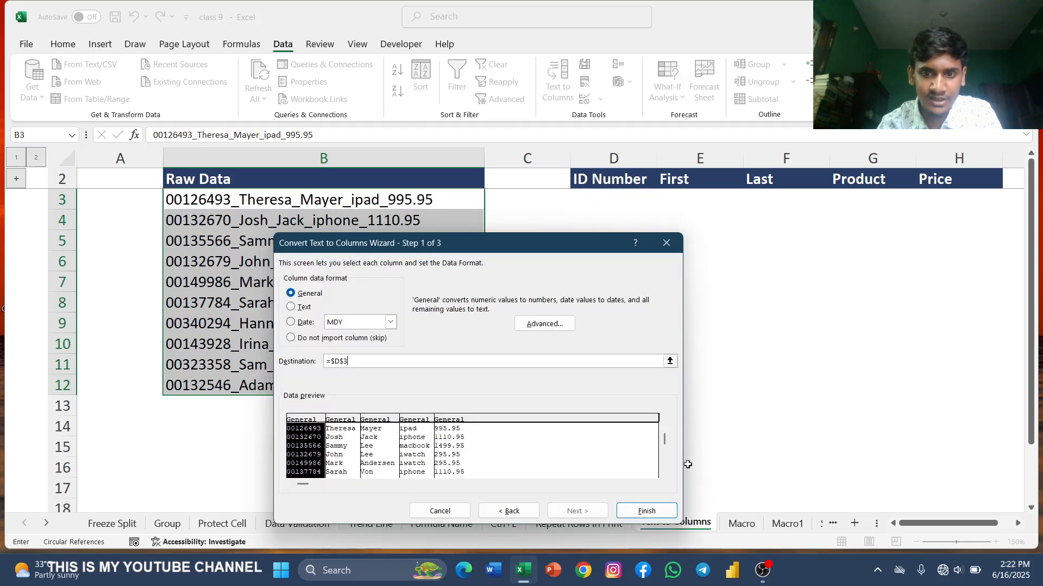
left_click(642, 513)
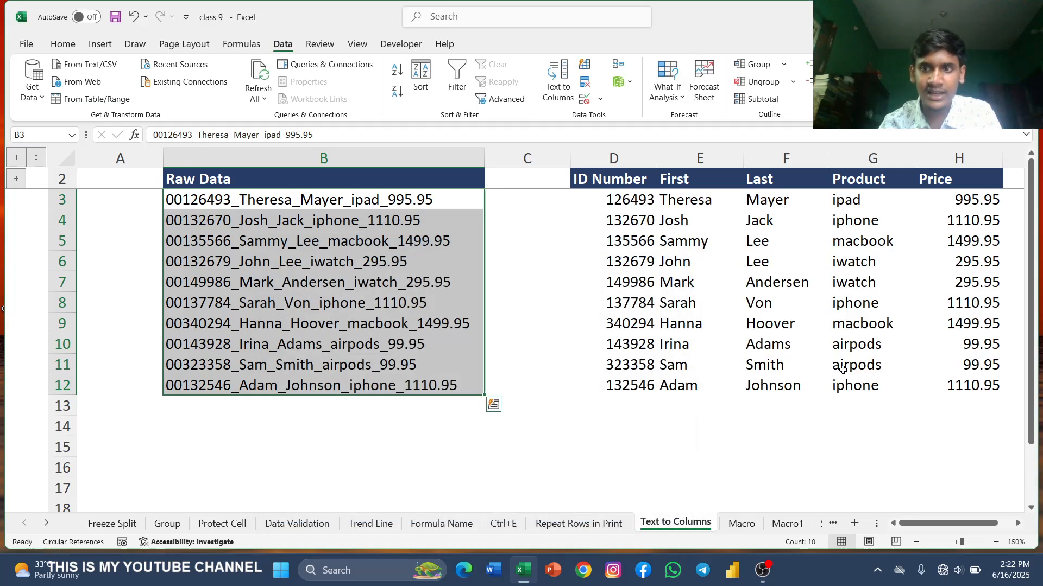
Step: Open the recently used workbook MARCO303 and look over its Week 21 Regional Sales table
scroll(791, 404, "right", 1)
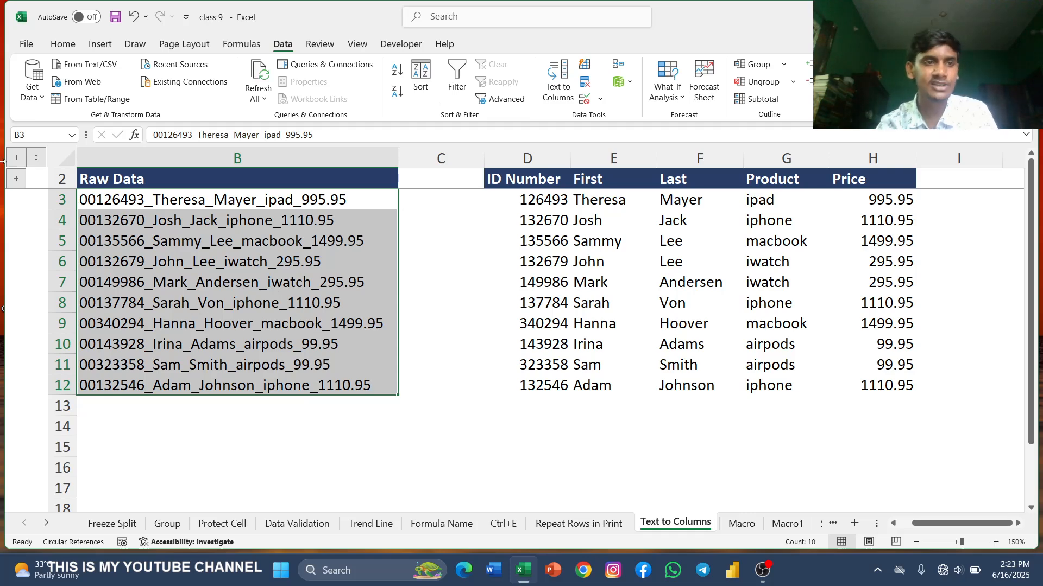
left_click(30, 43)
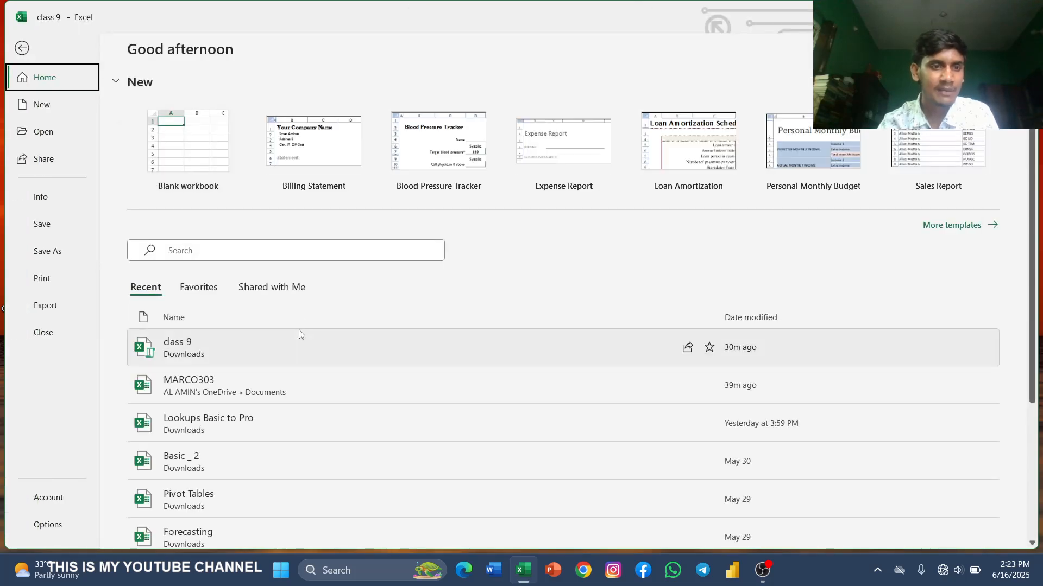
left_click(305, 389)
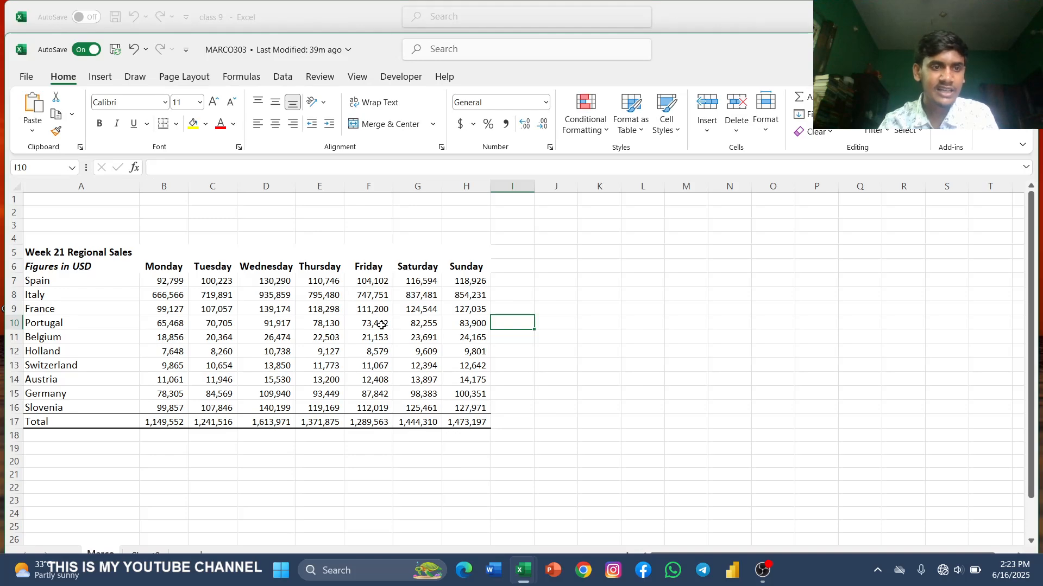
scroll(382, 325, "down", 1)
scroll(382, 325, "up", 3)
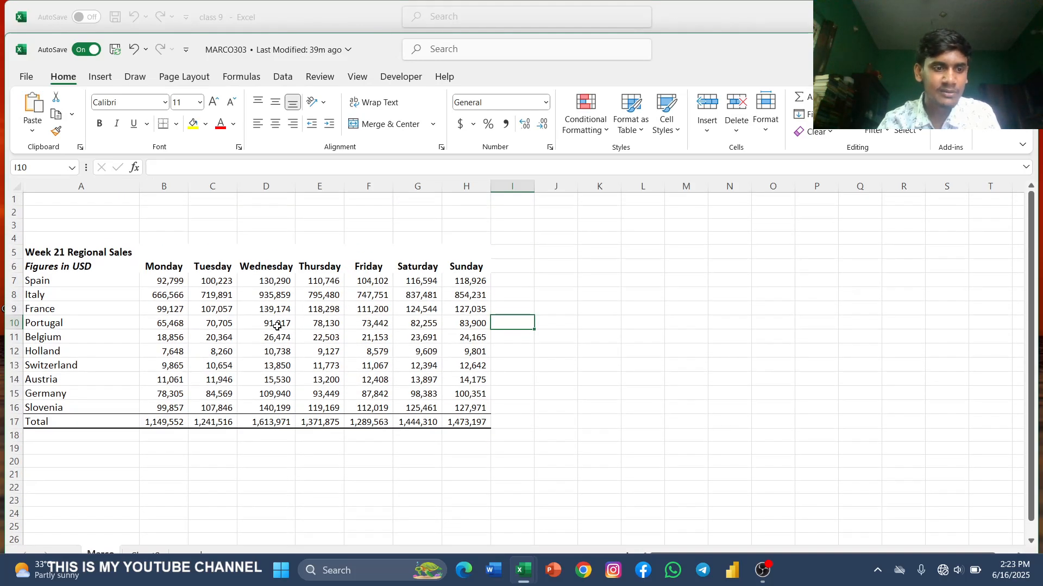
scroll(277, 261, "down", 6)
scroll(459, 342, "down", 3)
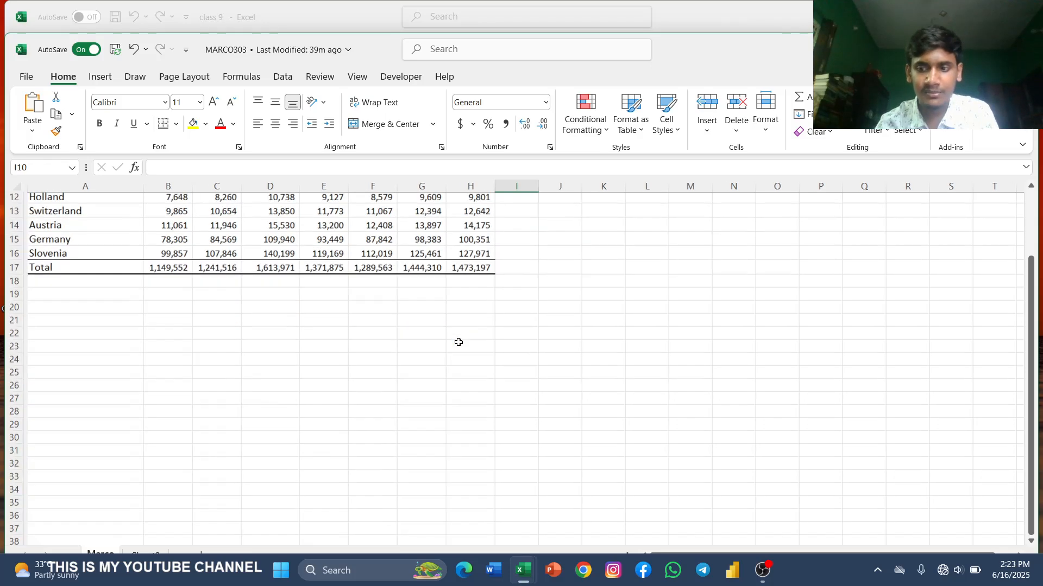
scroll(619, 370, "up", 5)
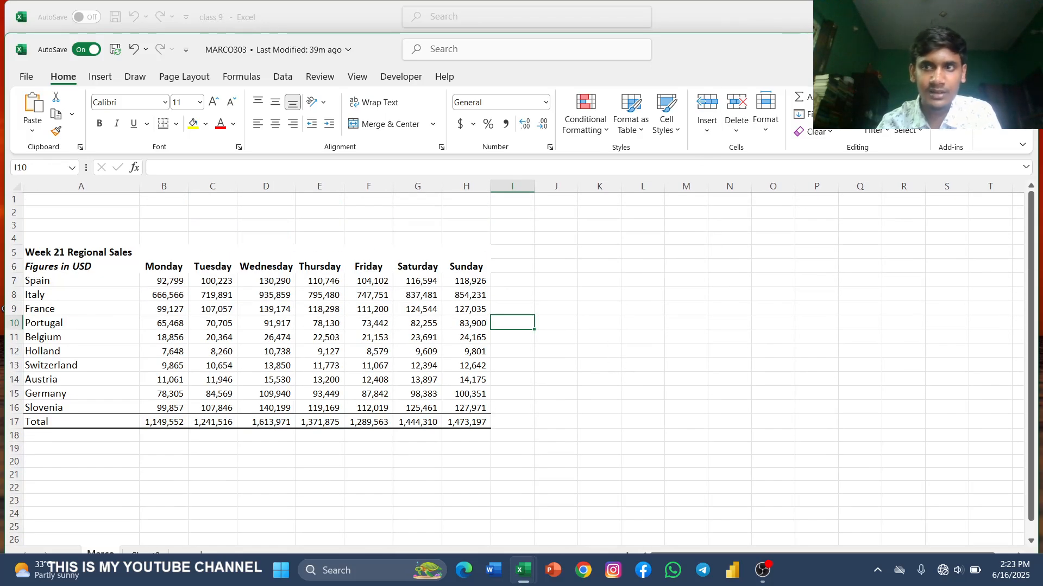
left_click(1023, 16)
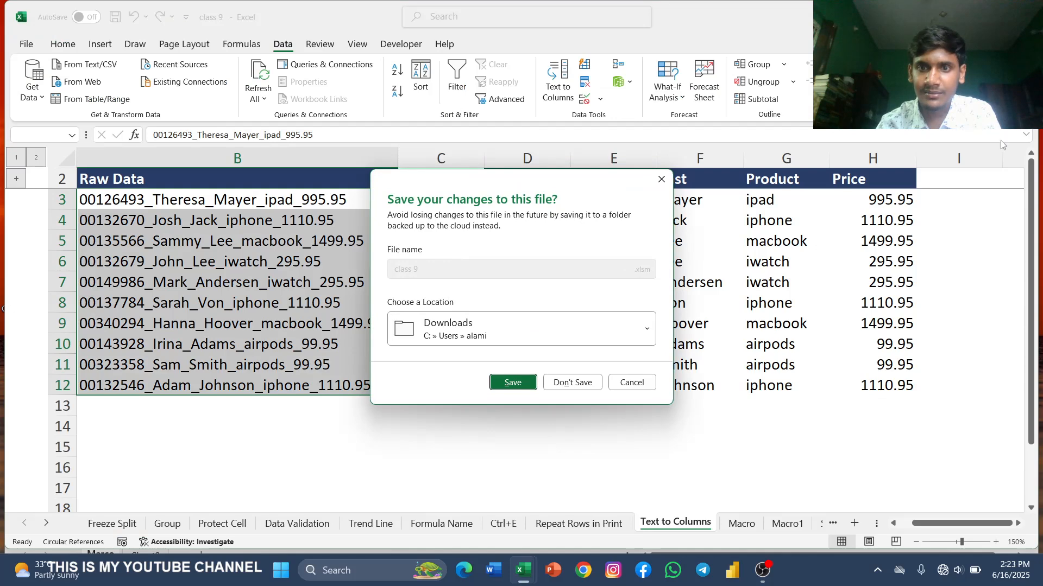
left_click(656, 184)
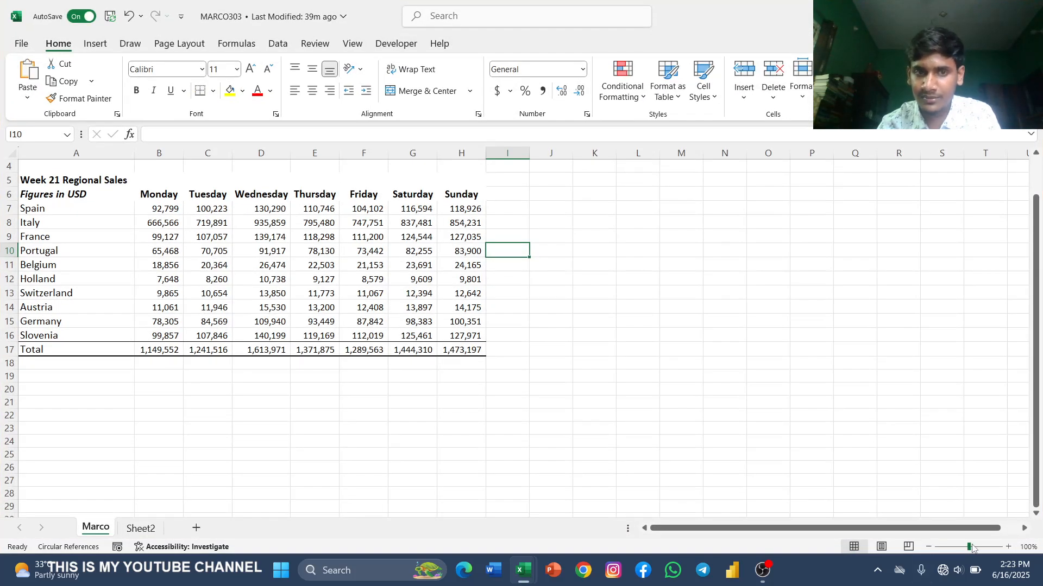
Step: AutoFit columns B, C and E through H of the Week 21 Regional Sales table, and check the copy of the table on Sheet2
left_click_drag(972, 548, 974, 549)
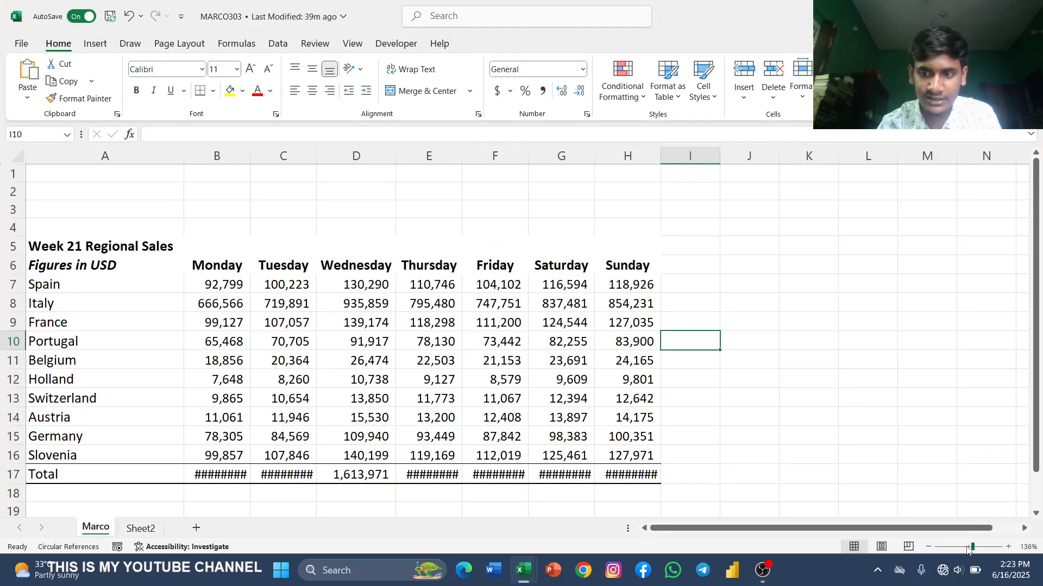
left_click(967, 548)
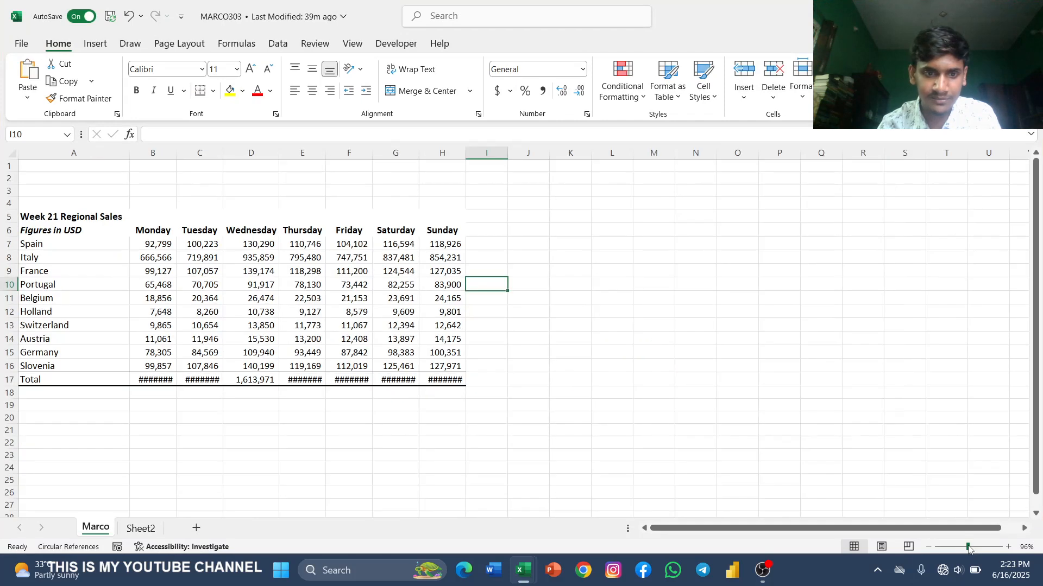
double_click(172, 155)
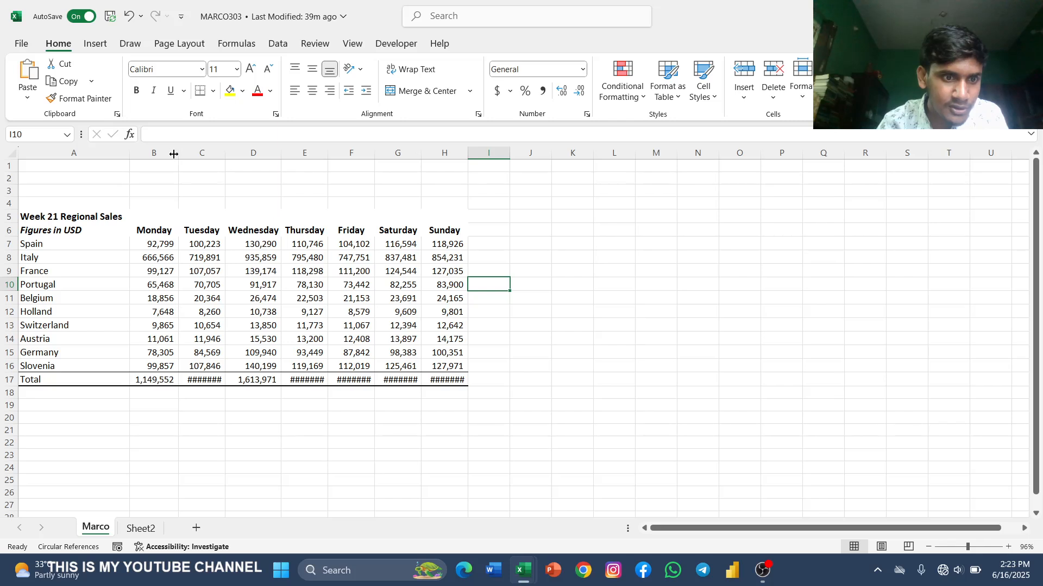
double_click(225, 154)
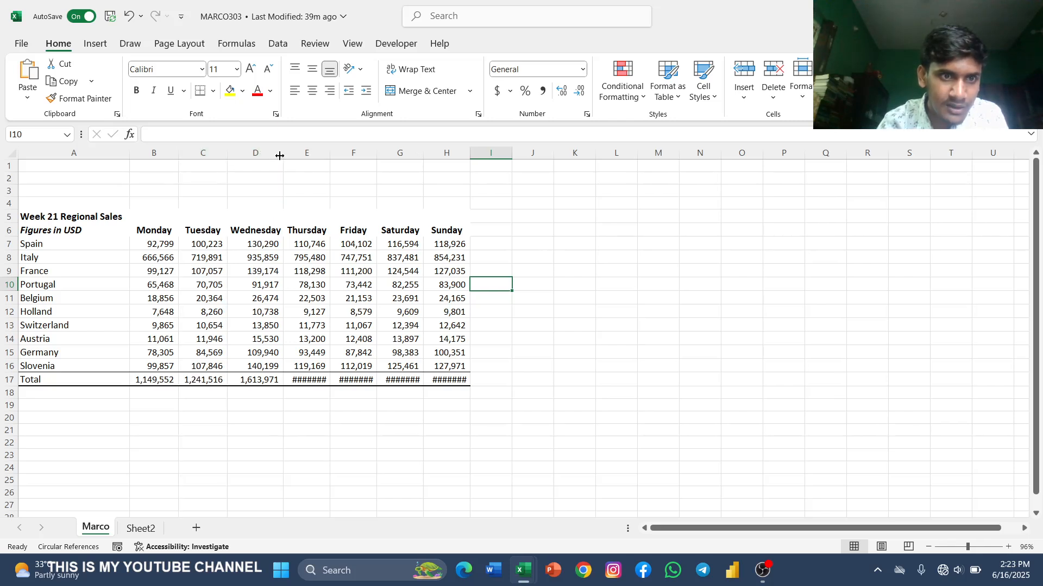
double_click(328, 154)
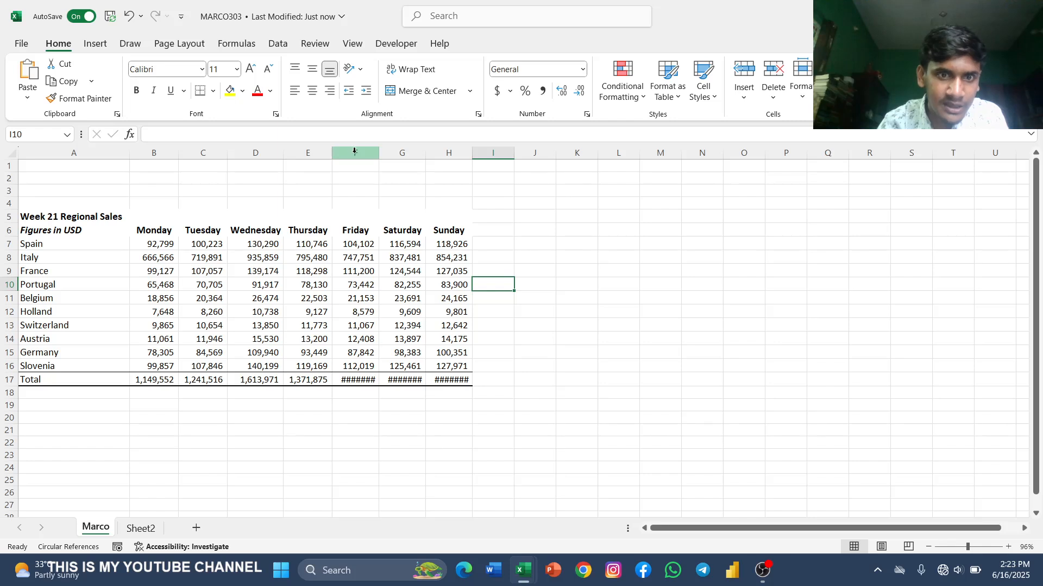
double_click(375, 153)
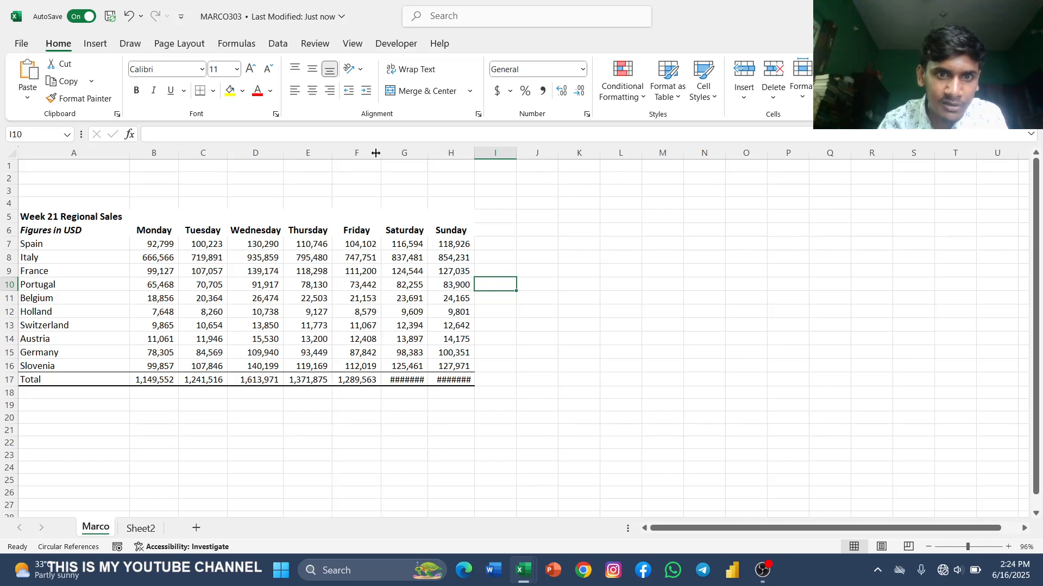
double_click(426, 154)
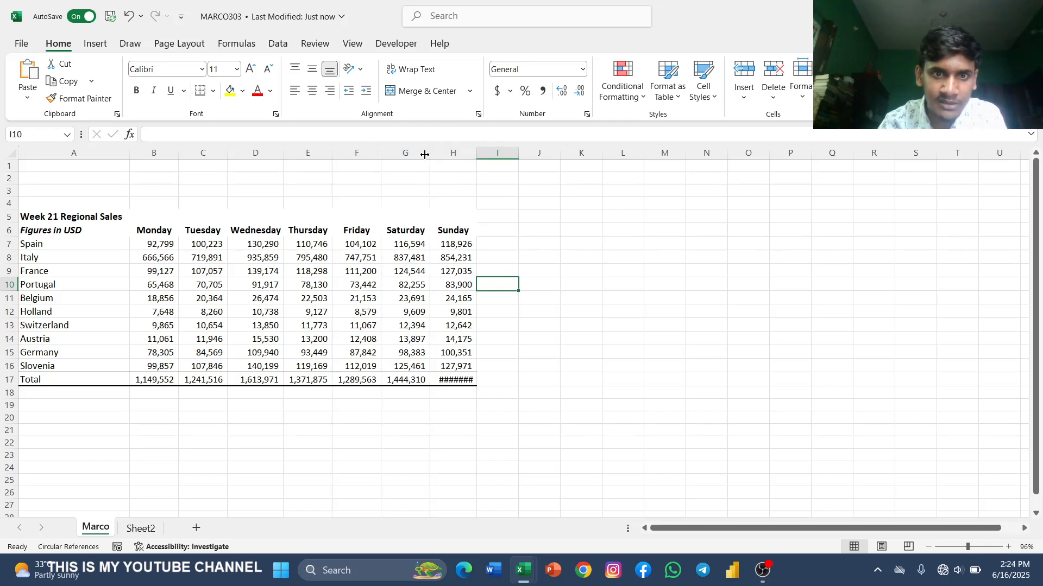
left_click(469, 154)
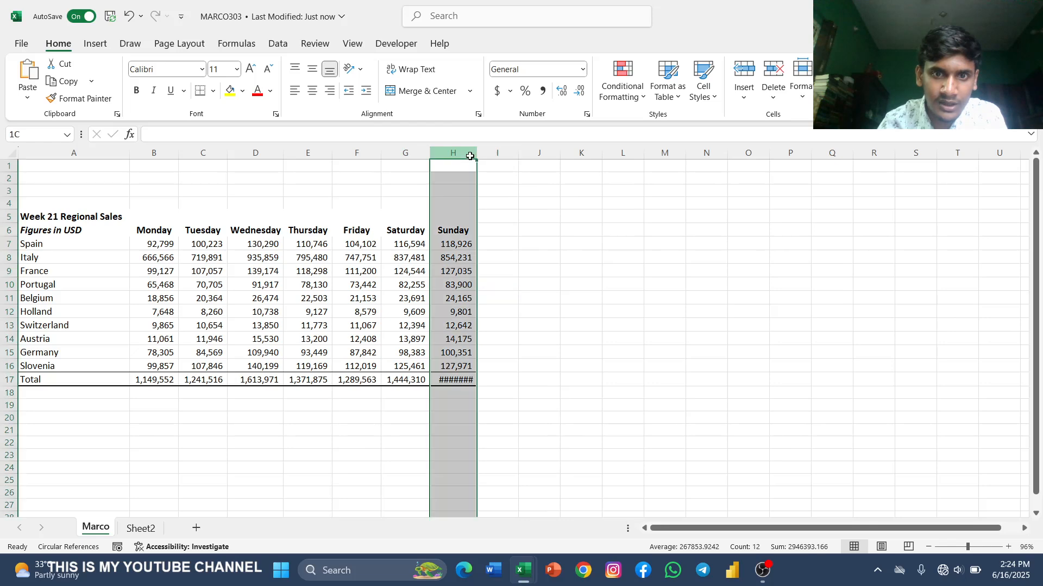
left_click(525, 202)
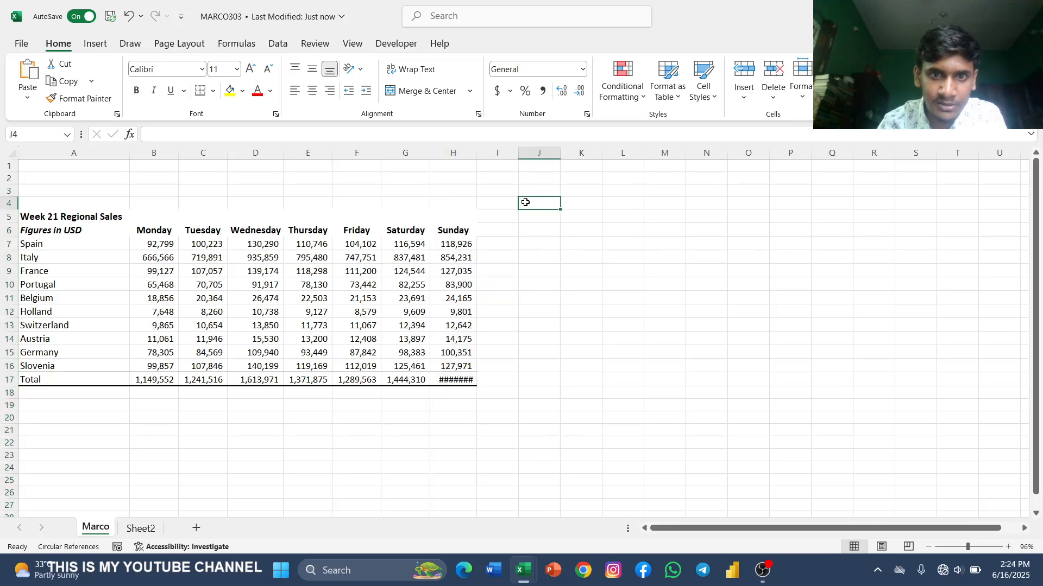
double_click(477, 154)
left_click(150, 529)
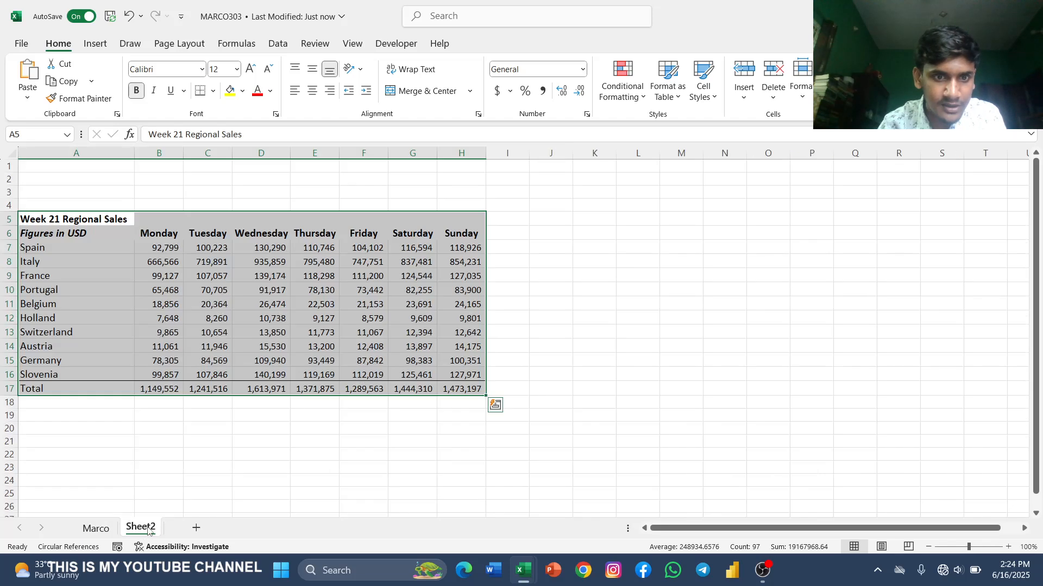
left_click(96, 528)
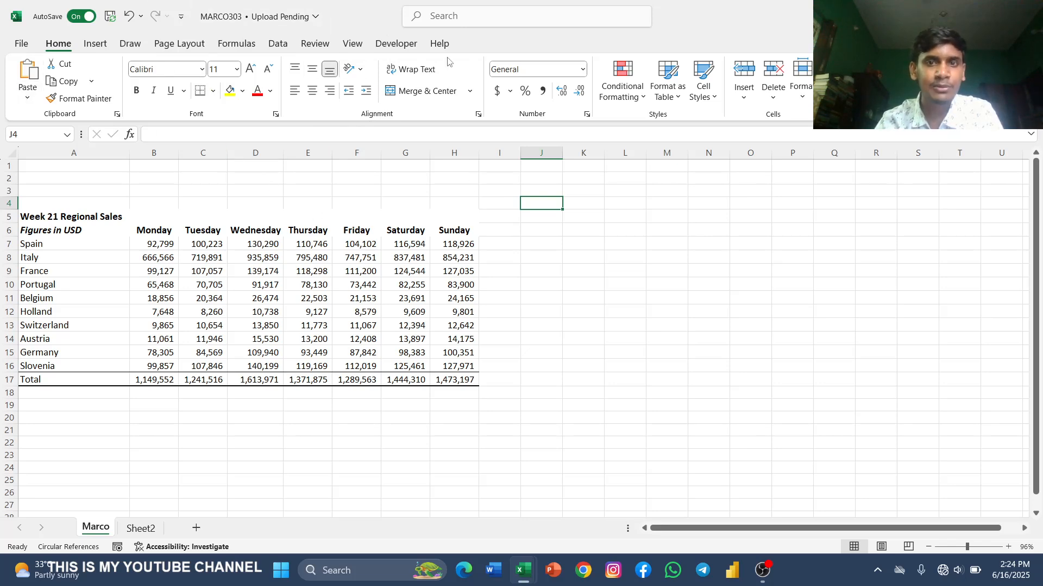
Step: In the ribbon customization options, disable and re-enable the Developer tab among the main tabs, and accept the settings
right_click(301, 110)
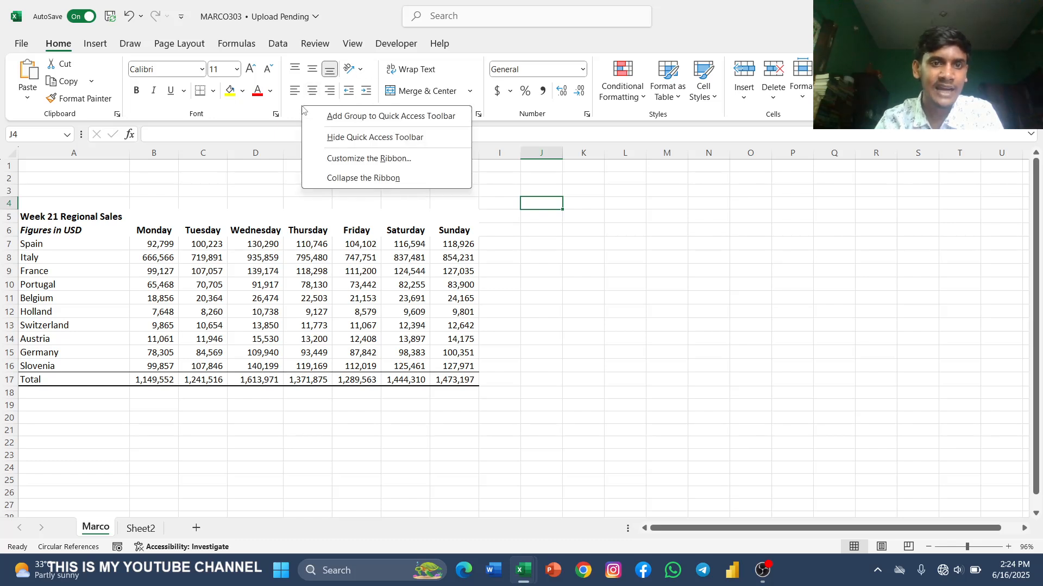
left_click(393, 158)
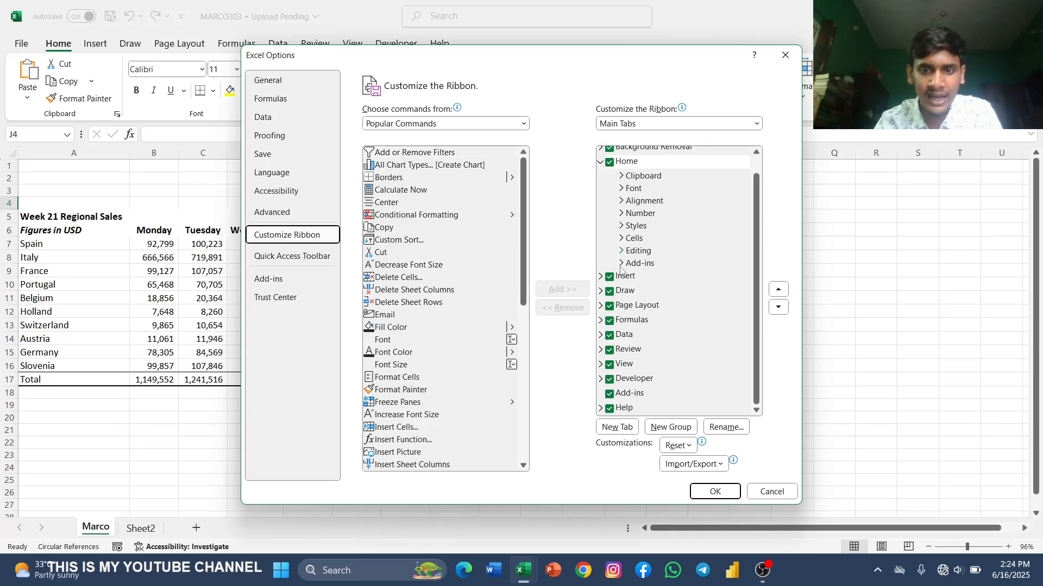
left_click(609, 380)
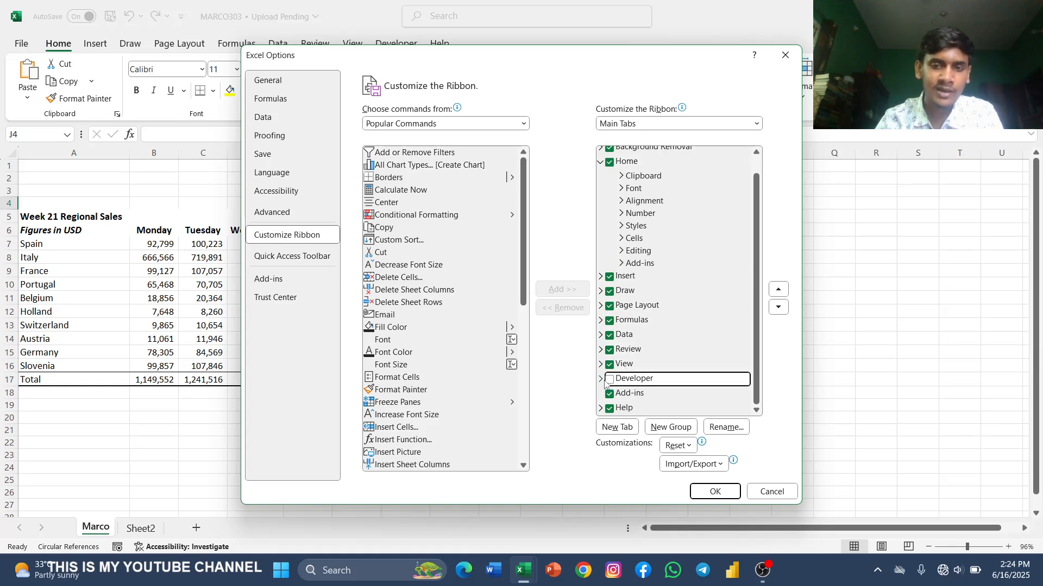
left_click(610, 380)
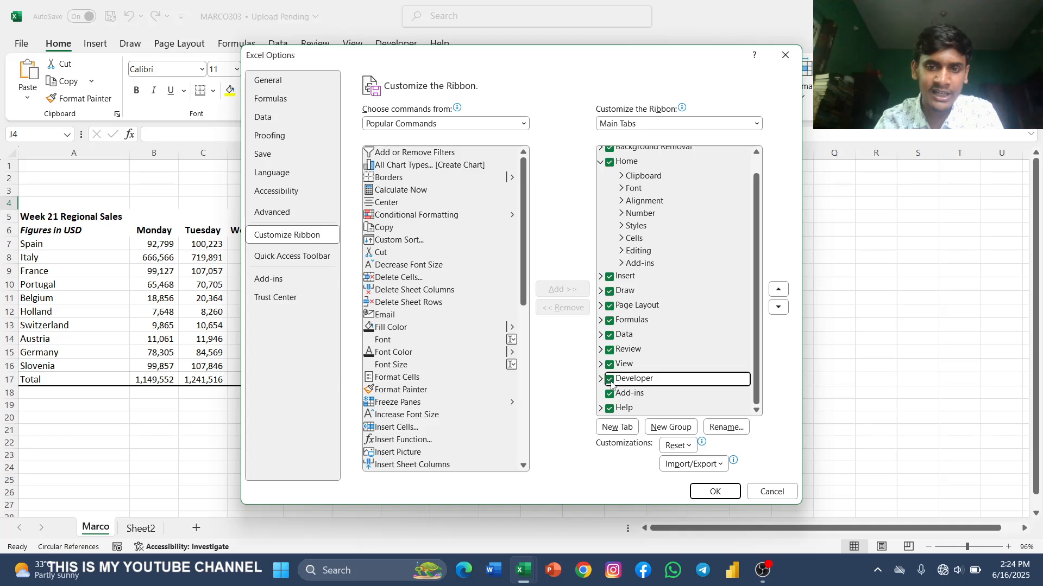
left_click(719, 496)
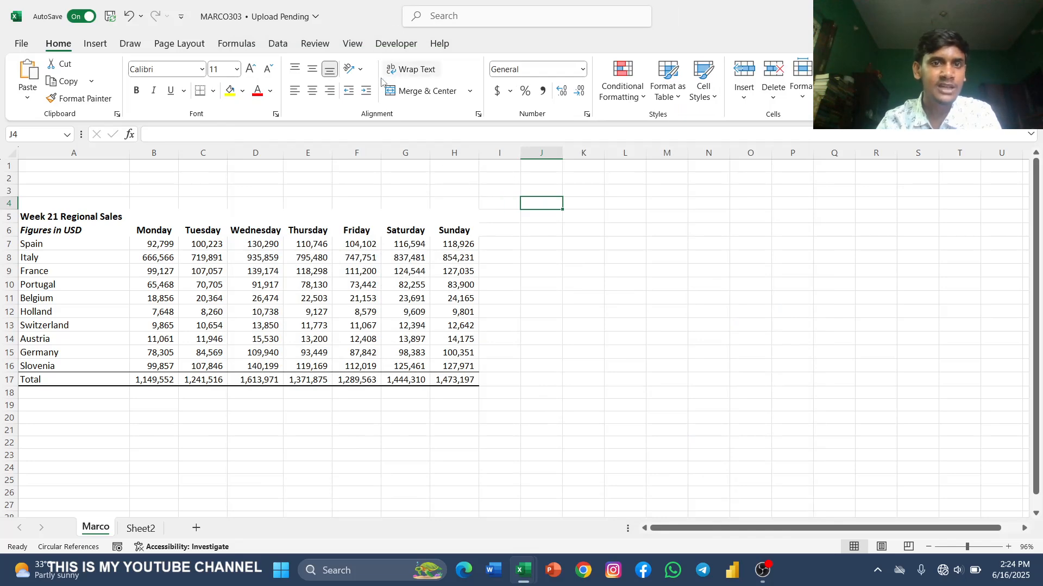
Step: Start recording a macro named Macro1 in this workbook, trying Ctrl+j and Ctrl+i before assigning Ctrl+m as its shortcut key
left_click(383, 46)
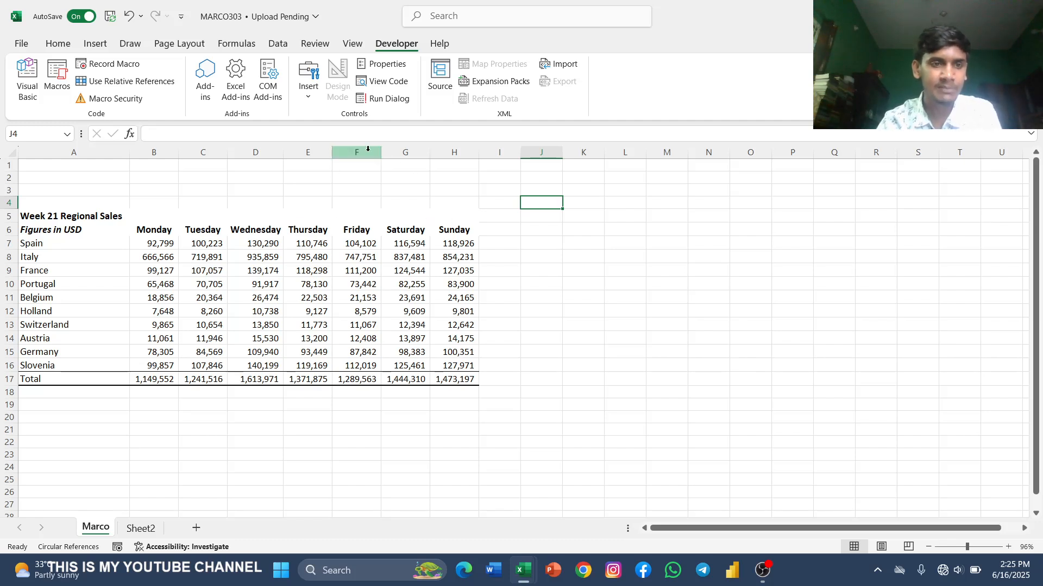
left_click(111, 66)
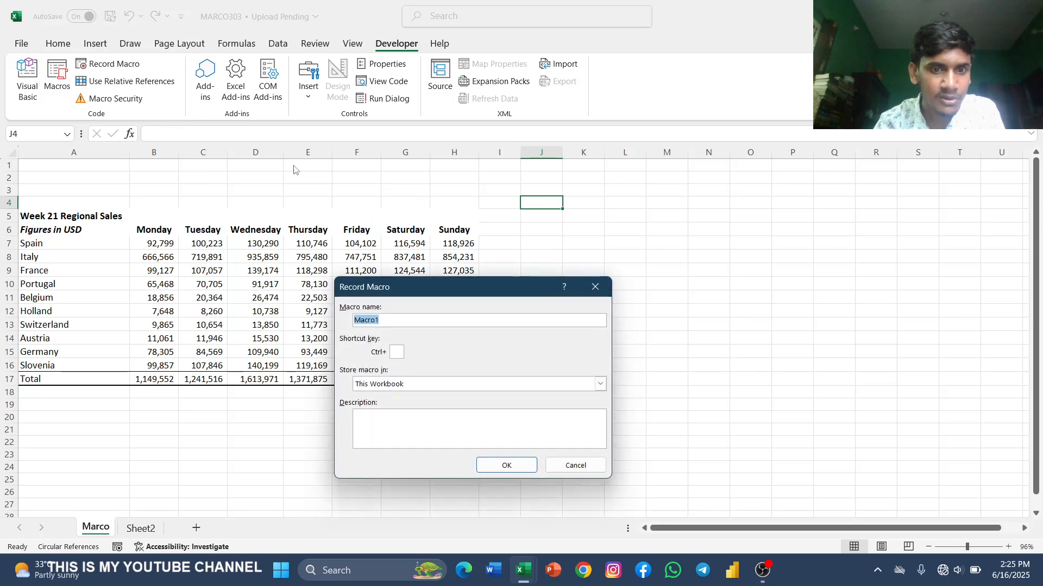
left_click(386, 318)
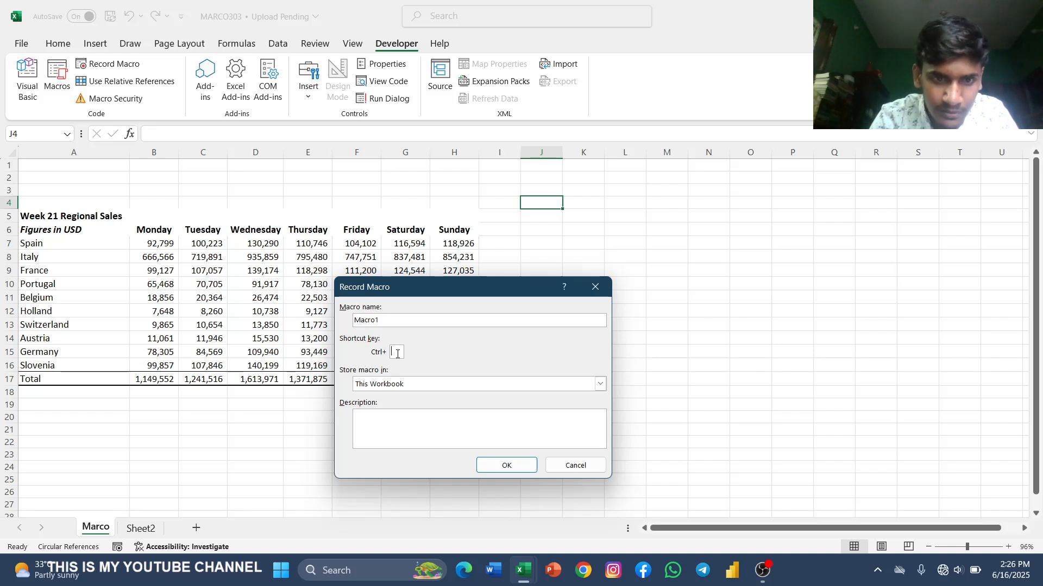
key("Return")
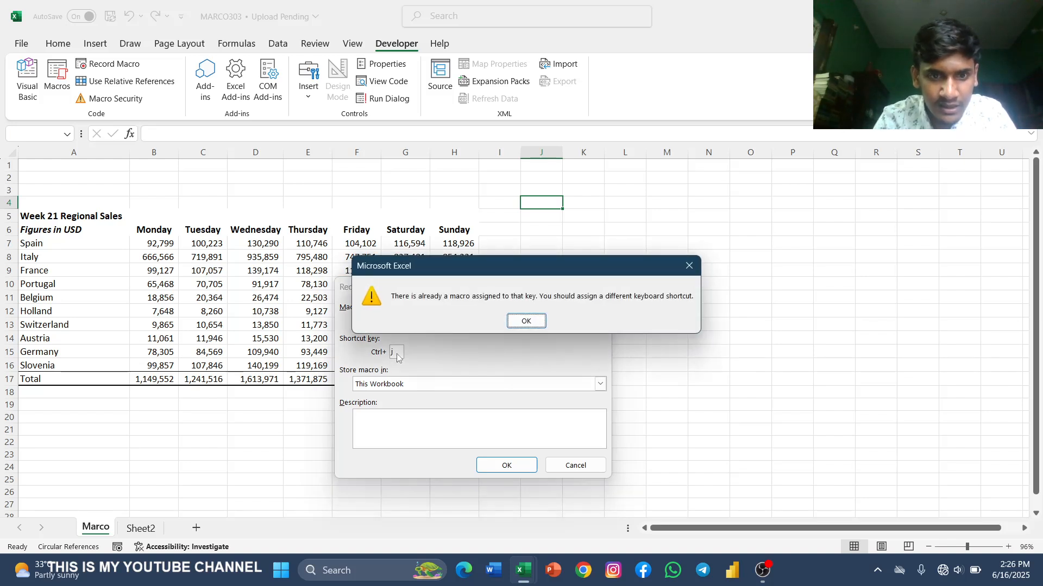
left_click(510, 322)
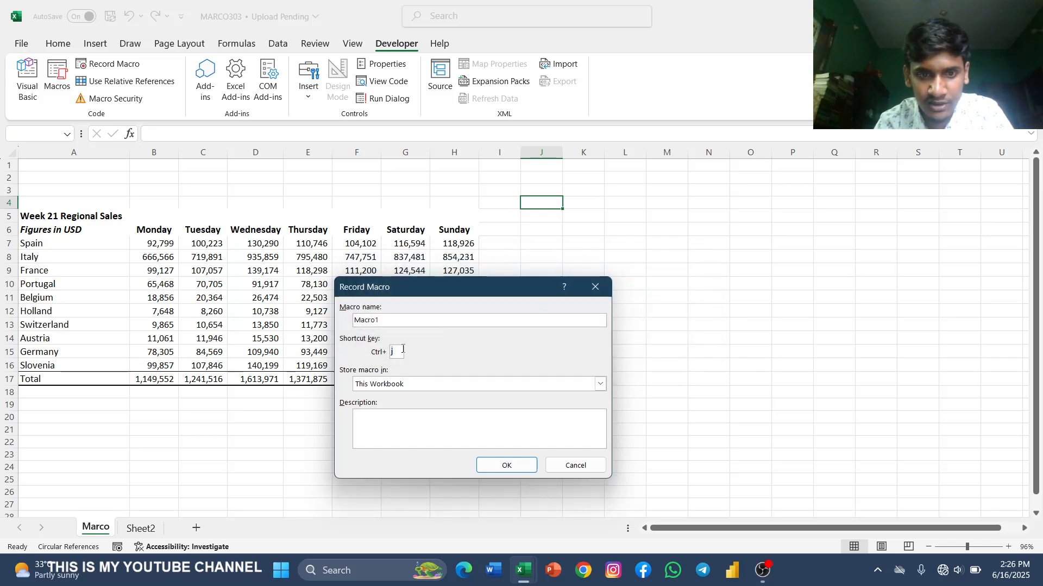
key("BackSpace")
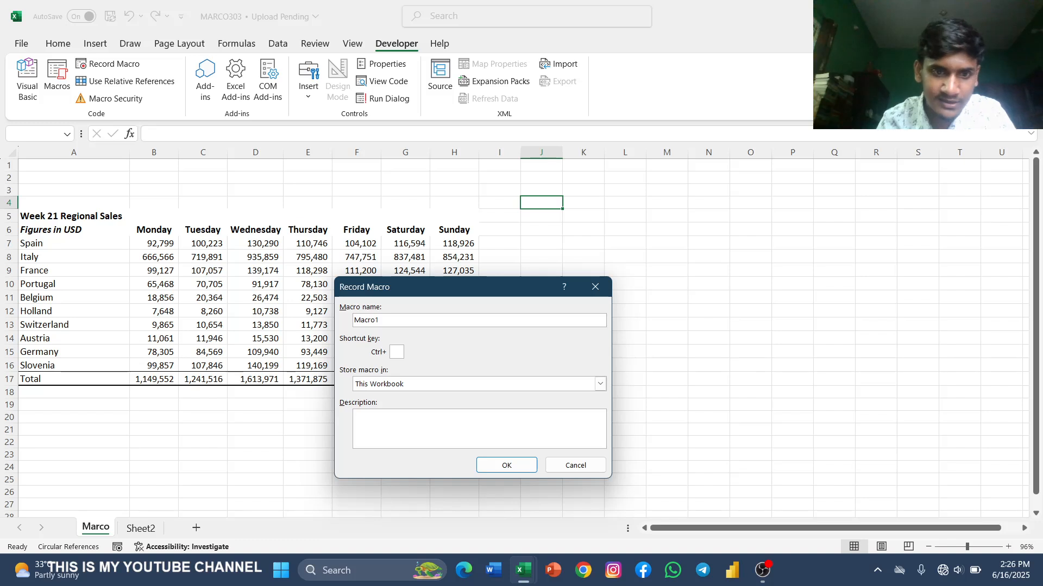
key("Return")
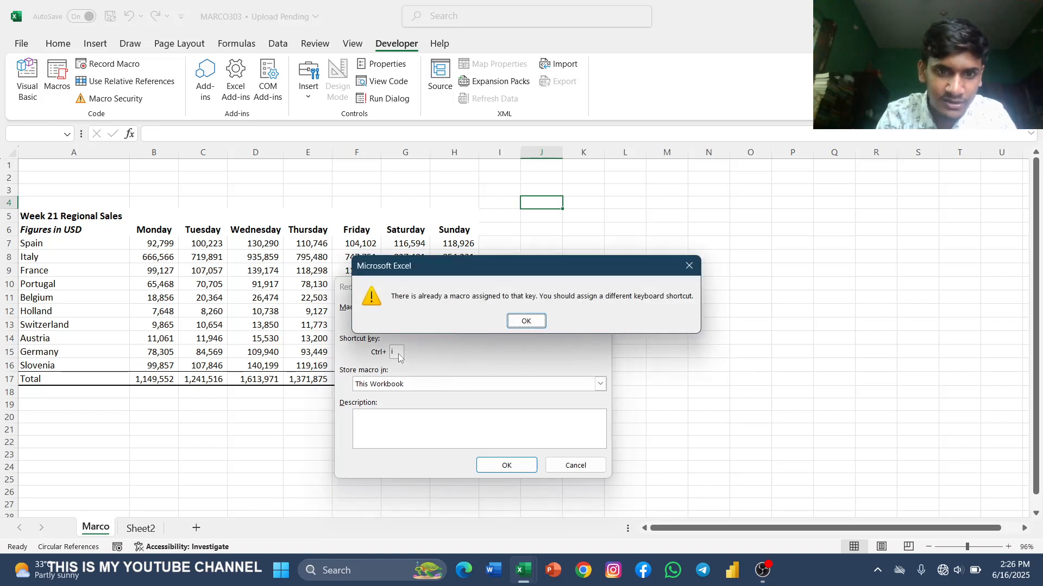
left_click(513, 321)
key("BackSpace")
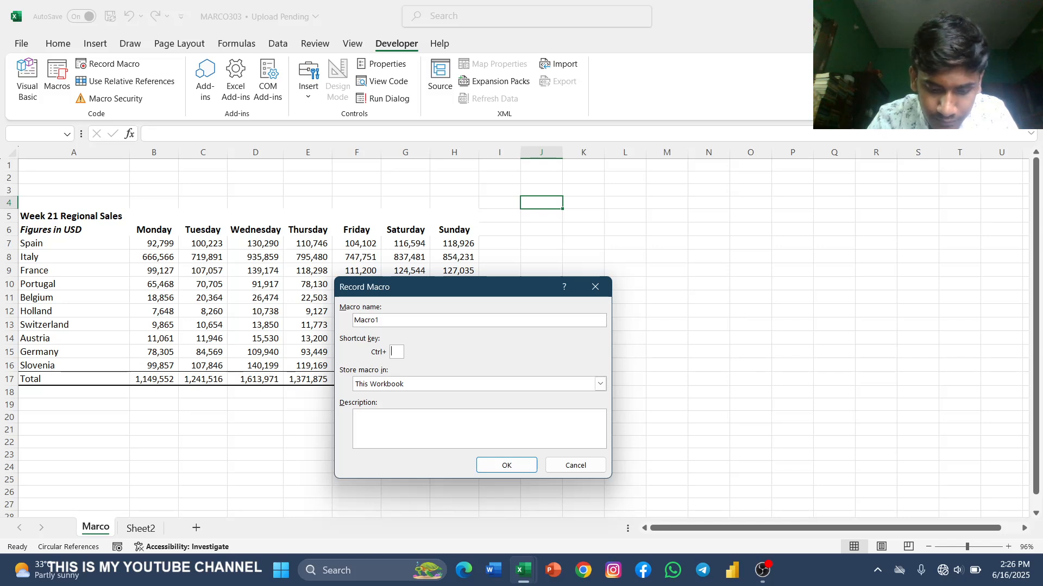
type("m")
key("Return")
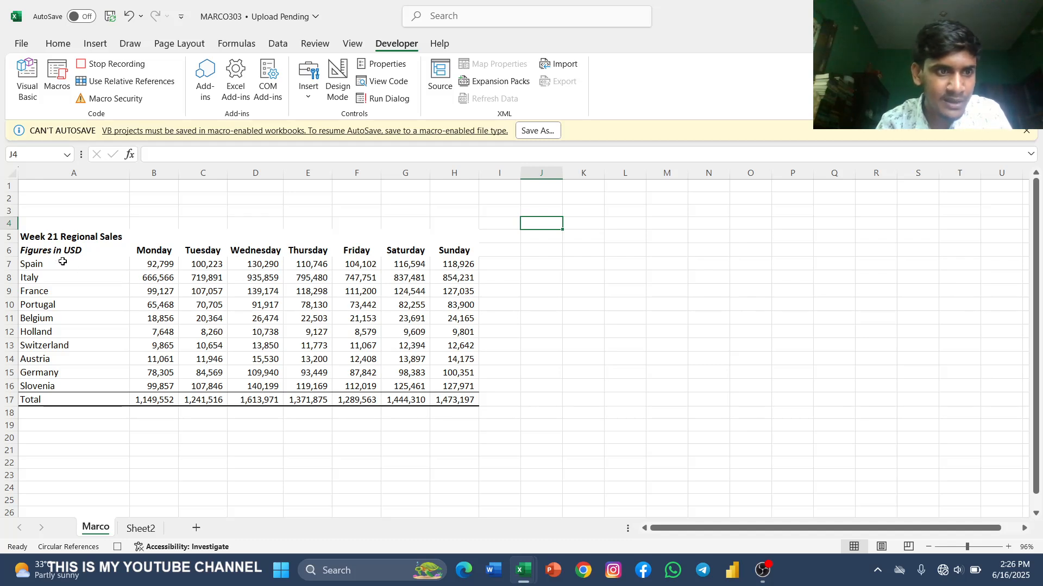
Step: Set the font size of the whole Week 21 Regional Sales table, A5:H17, to 20 and deselect it
left_click_drag(28, 241, 454, 397)
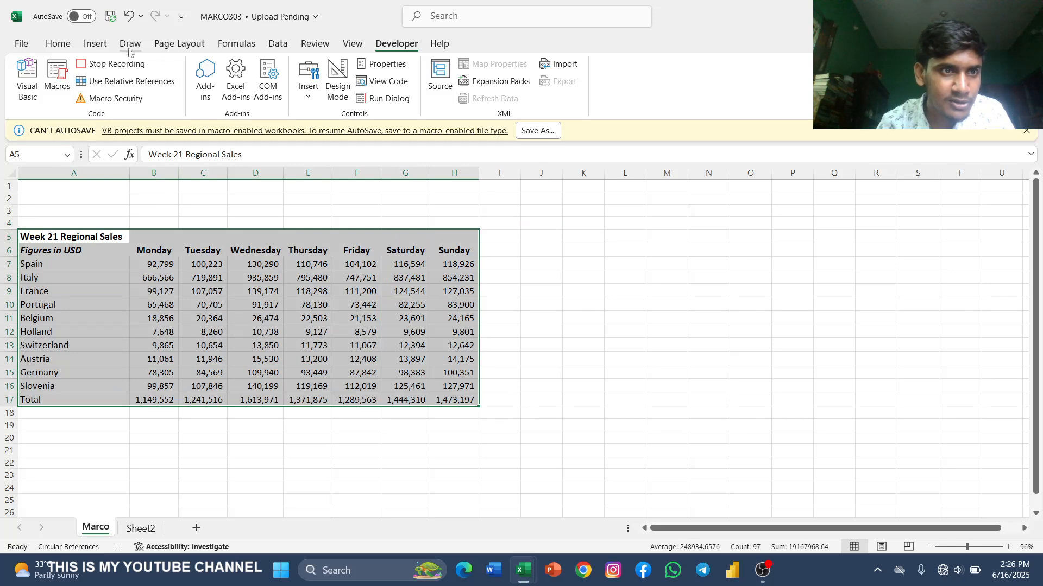
left_click(58, 44)
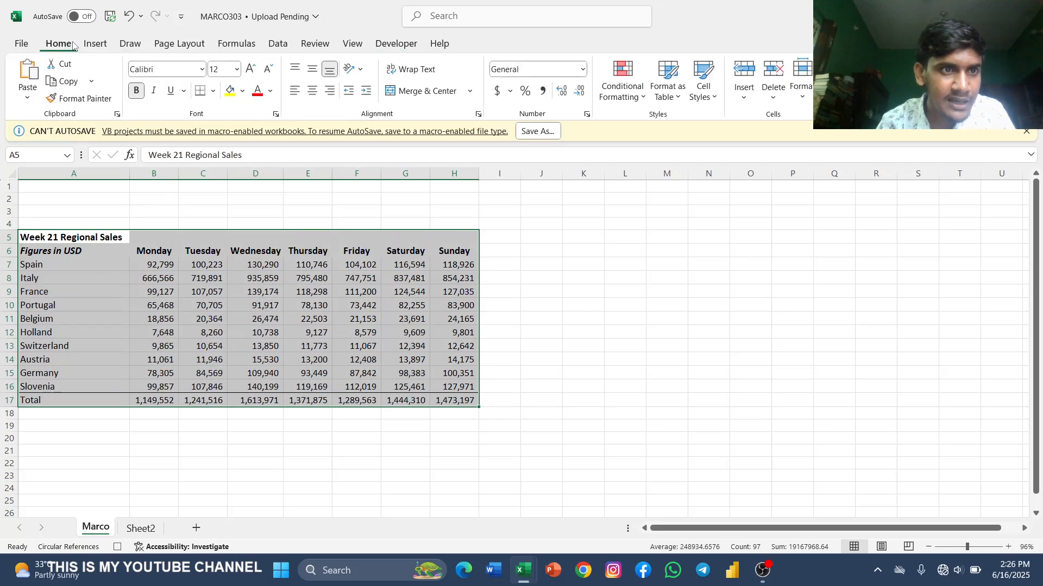
left_click(237, 68)
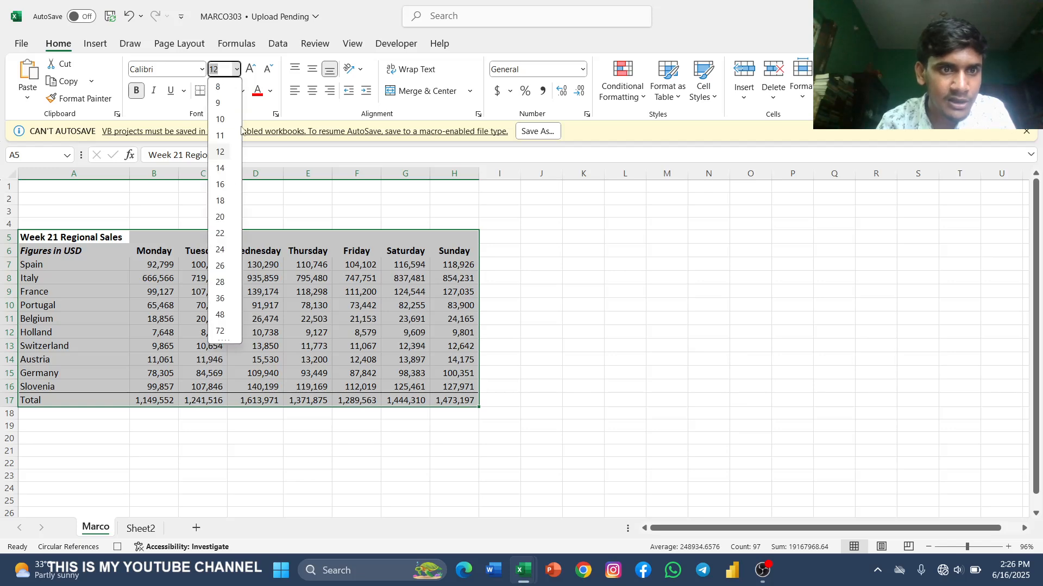
left_click(220, 217)
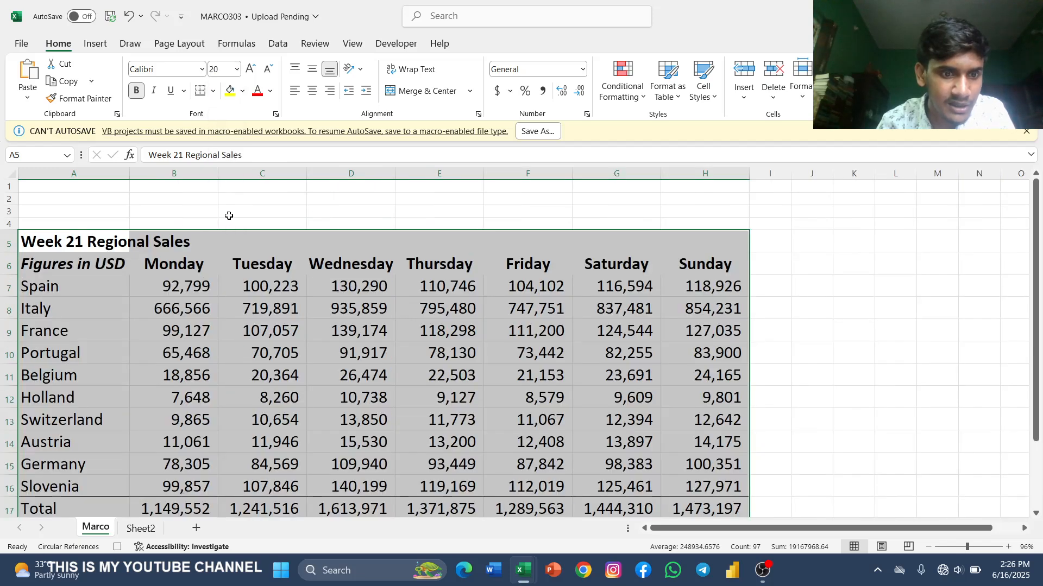
scroll(380, 270, "down", 1)
left_click(803, 284)
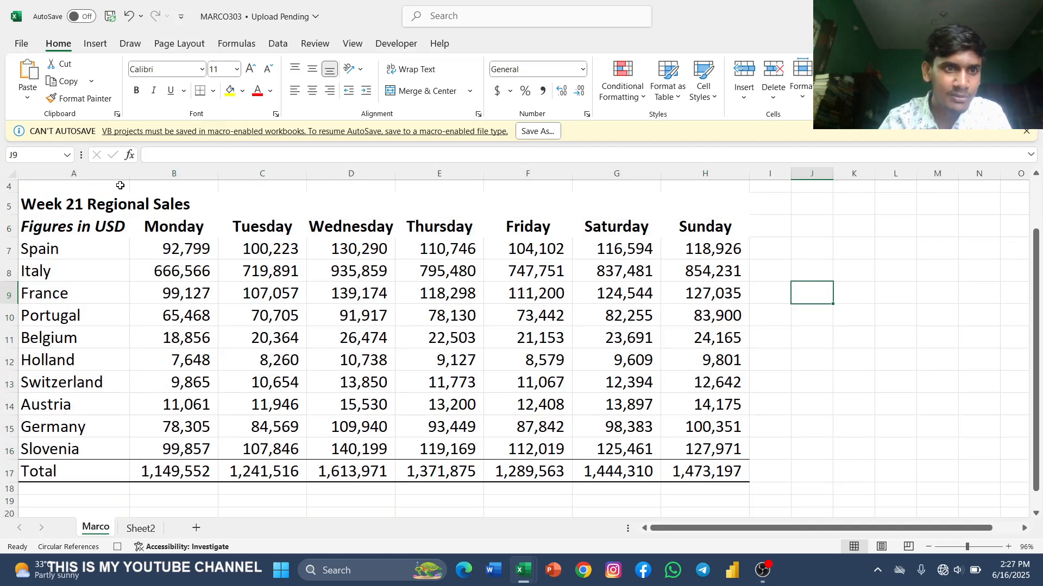
Step: Make the Total row, A17:H17, bold and apply all borders to its cells
left_click_drag(27, 473, 705, 479)
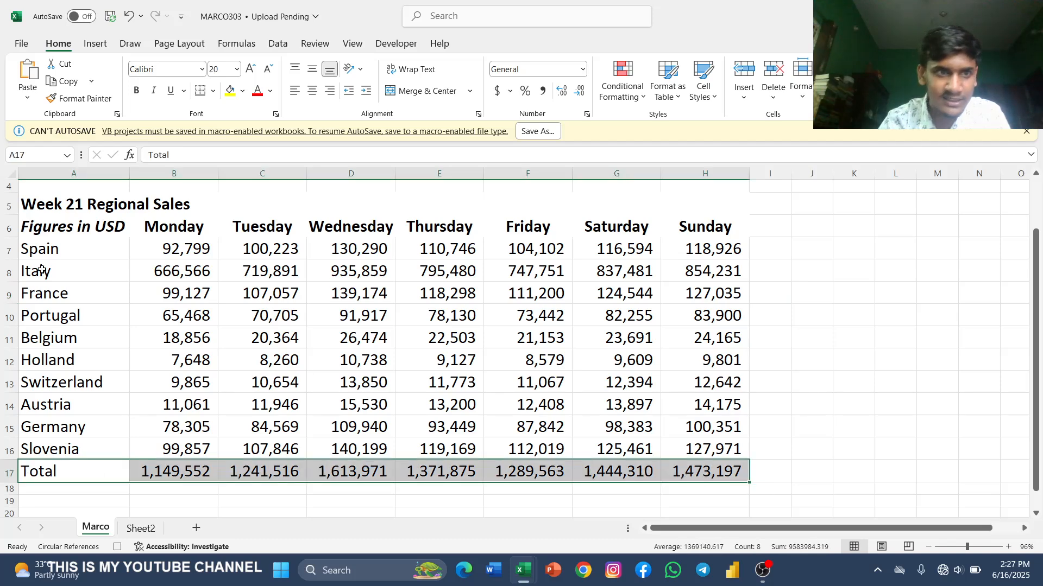
left_click(136, 90)
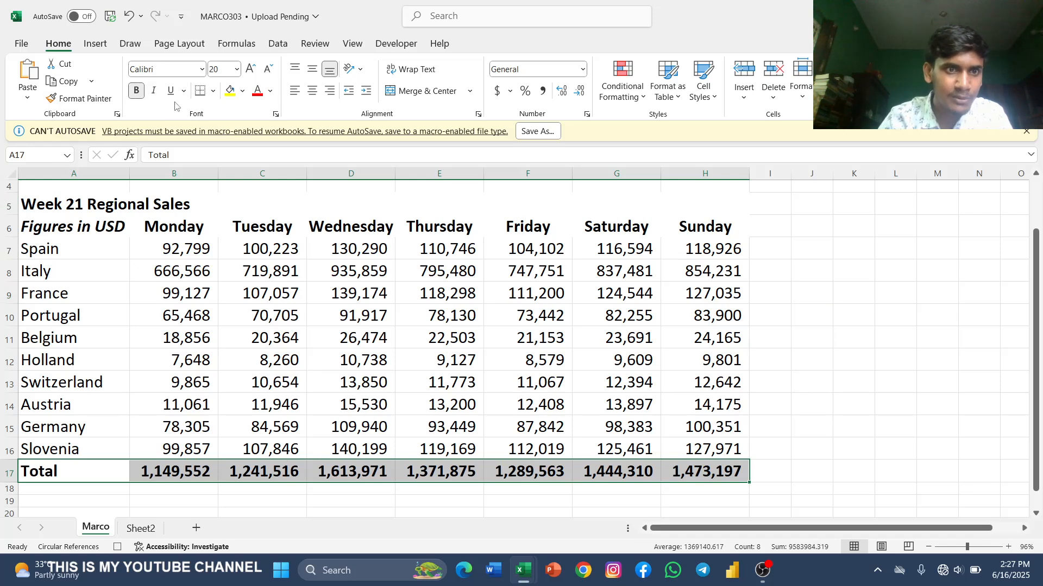
left_click(212, 90)
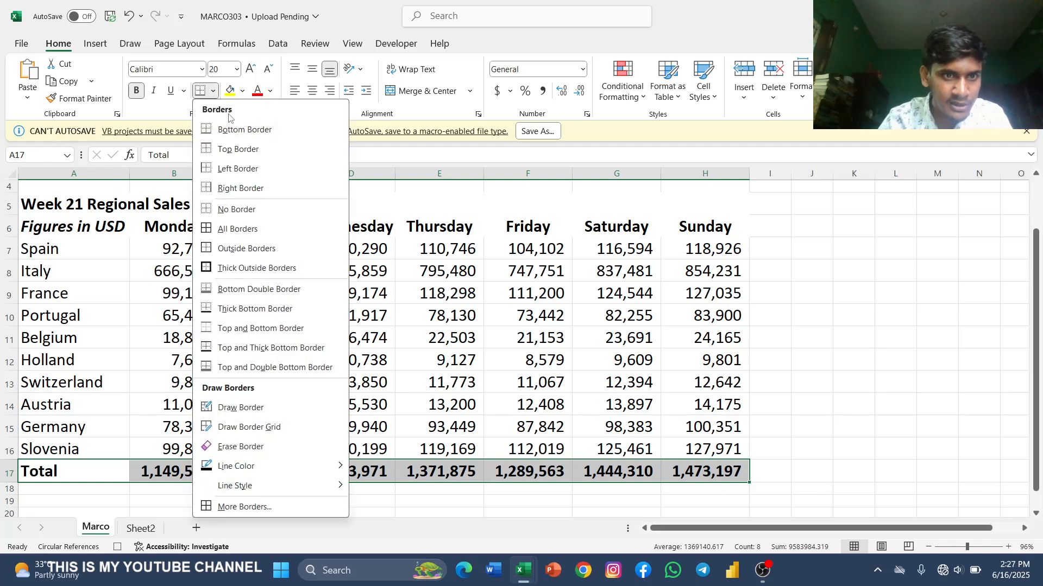
left_click(257, 229)
left_click(813, 290)
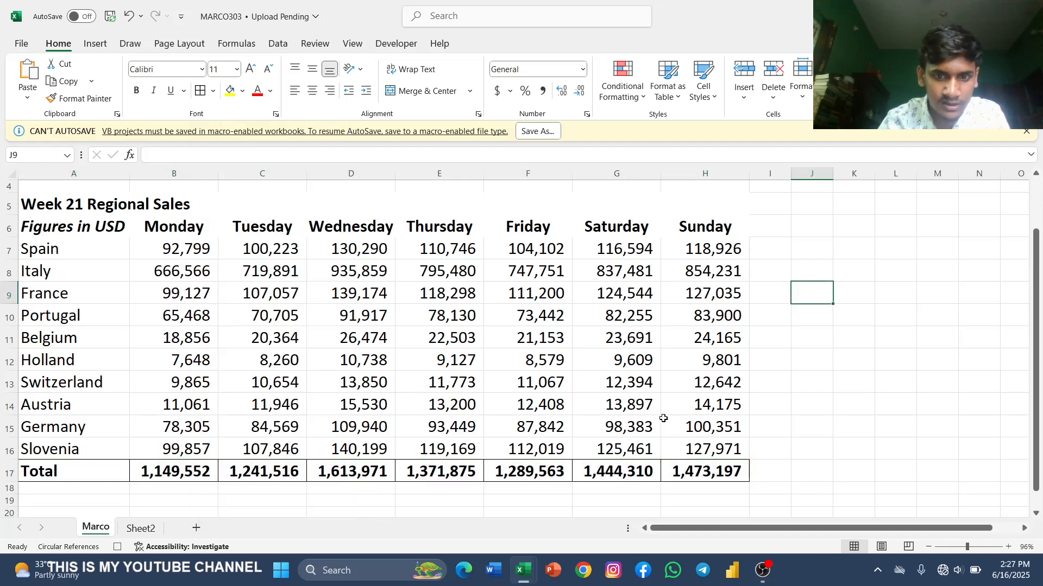
Step: Fill the Total row, A17:H17, with yellow and deselect it
left_click_drag(102, 464, 687, 468)
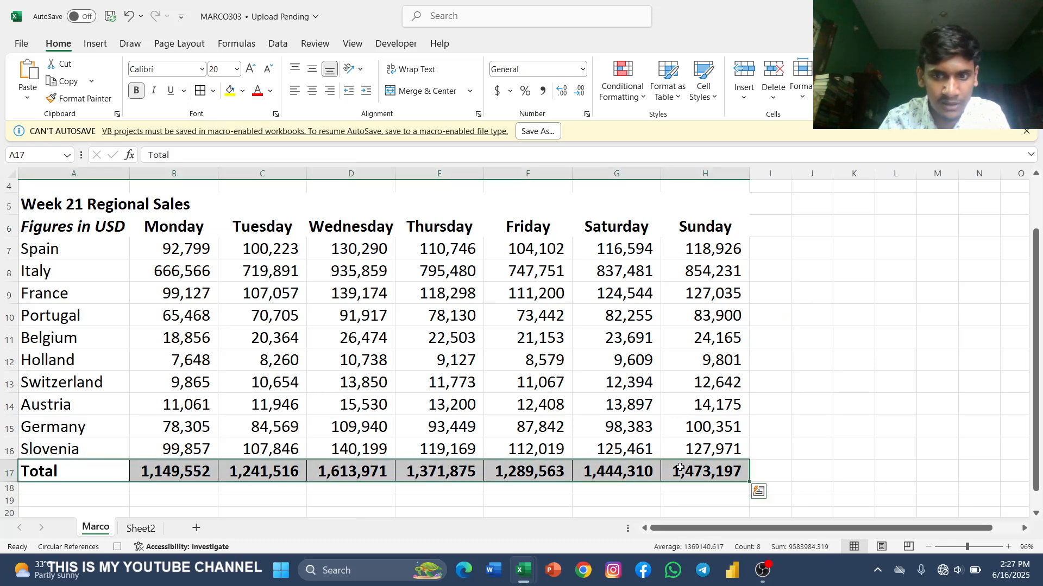
left_click(230, 91)
left_click(838, 289)
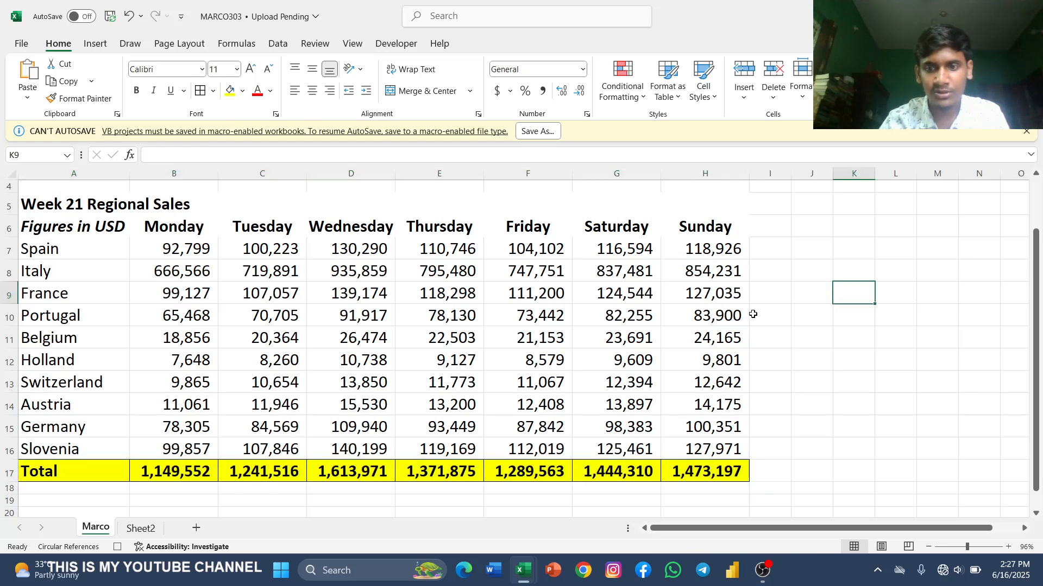
Step: Fill the table's title and weekday header rows, A5:H6, with the blue theme color and deselect them
scroll(751, 314, "down", 2)
scroll(595, 322, "up", 3)
scroll(592, 318, "down", 3)
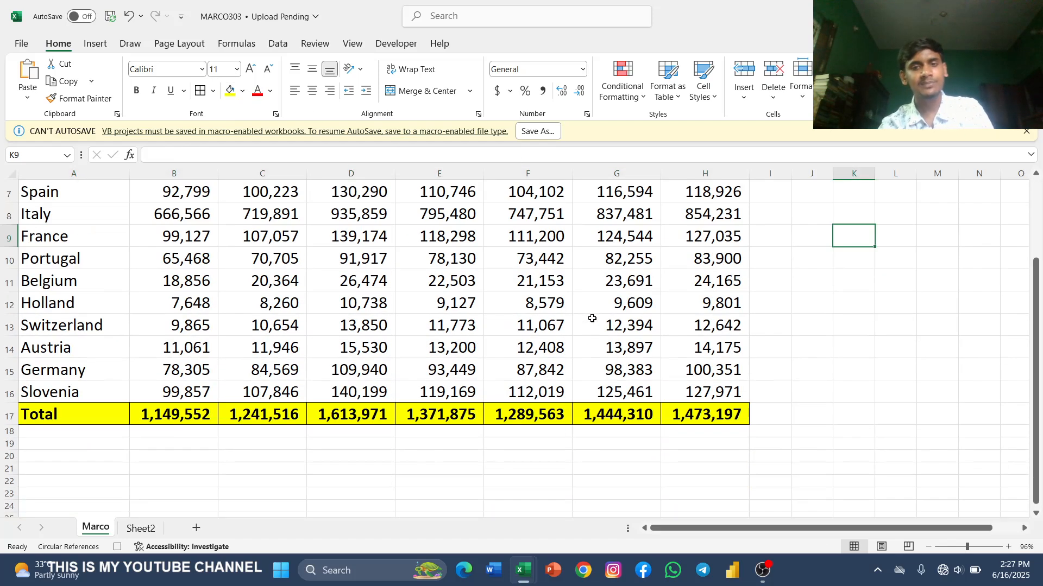
scroll(592, 318, "up", 2)
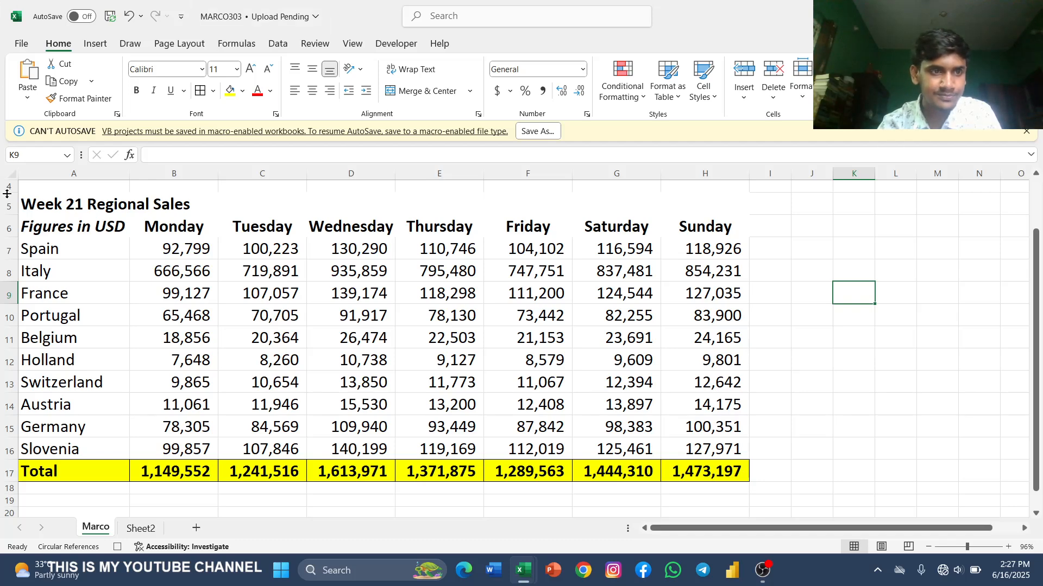
left_click_drag(60, 205, 666, 197)
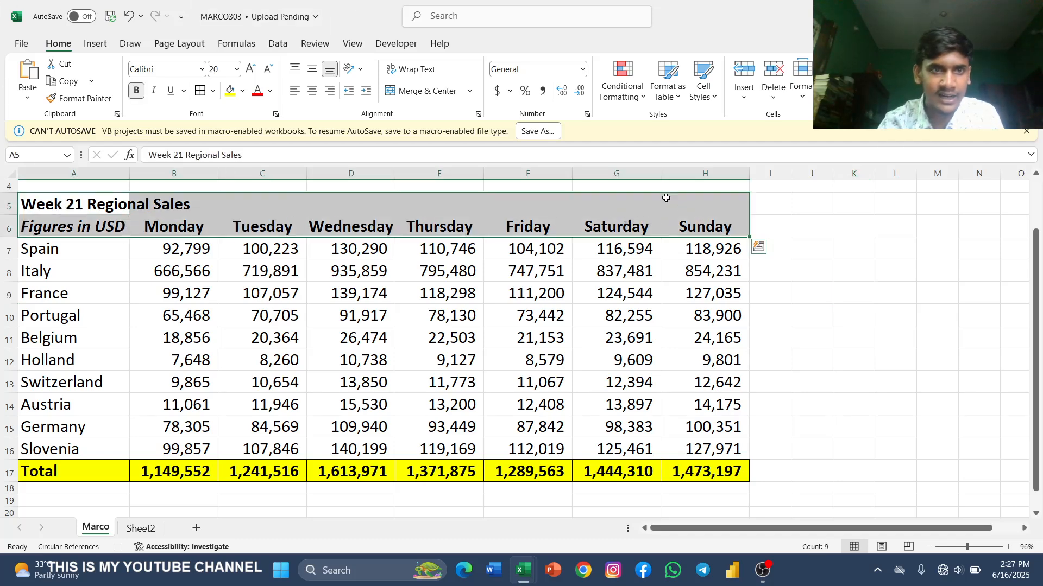
left_click(242, 91)
left_click(306, 157)
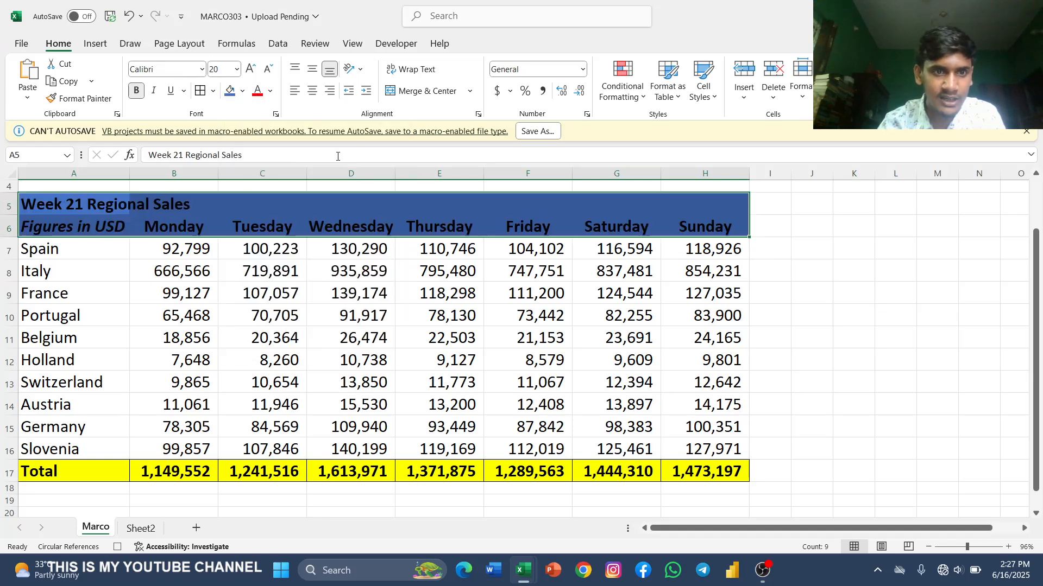
left_click(897, 316)
Step: Enter the label Total Sales in A19, two rows below the Total row
scroll(629, 400, "up", 1)
scroll(624, 398, "down", 2)
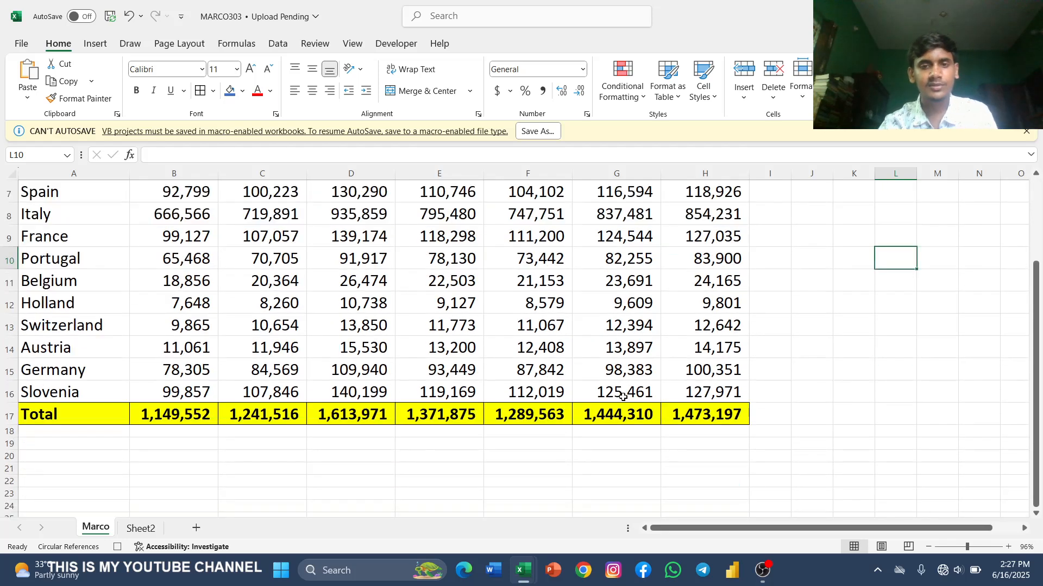
scroll(623, 398, "up", 2)
scroll(623, 397, "down", 1)
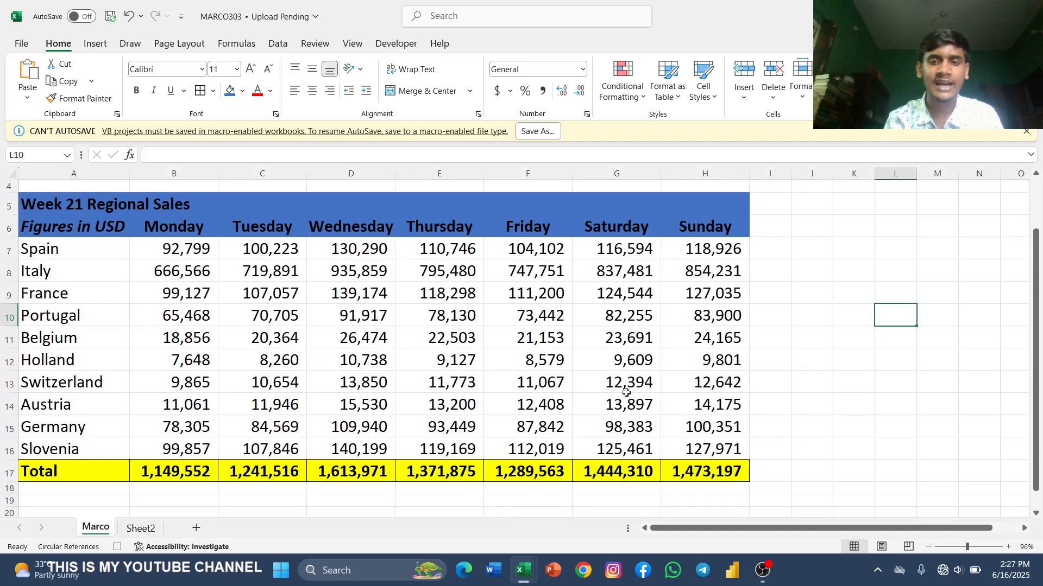
scroll(626, 392, "down", 2)
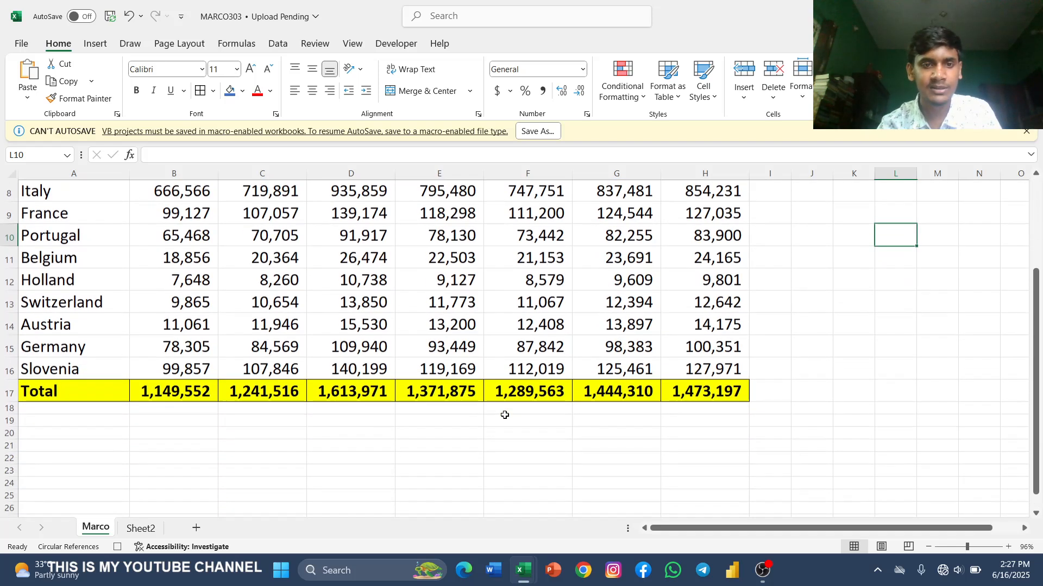
left_click(69, 377)
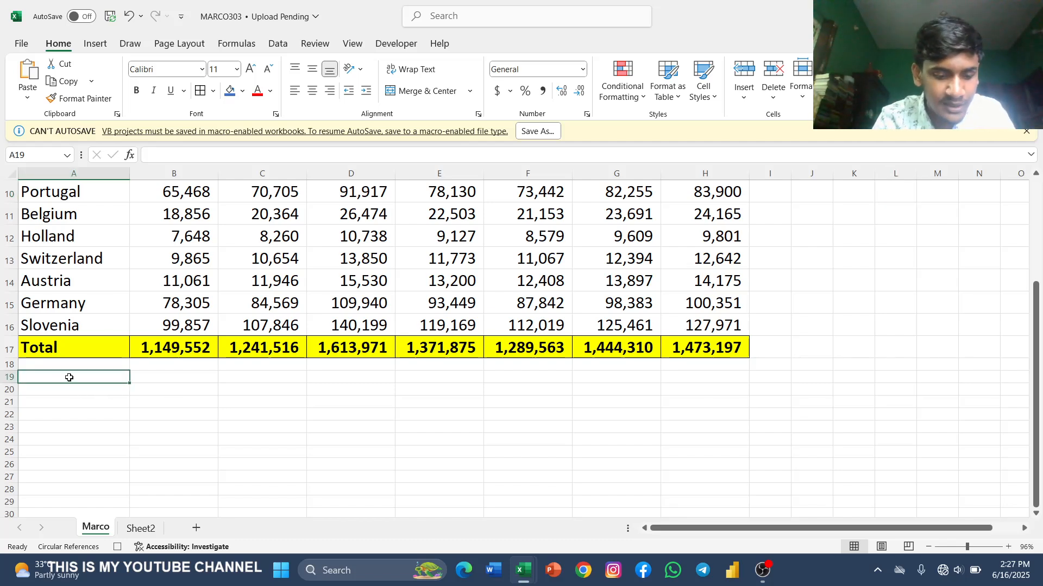
type("T")
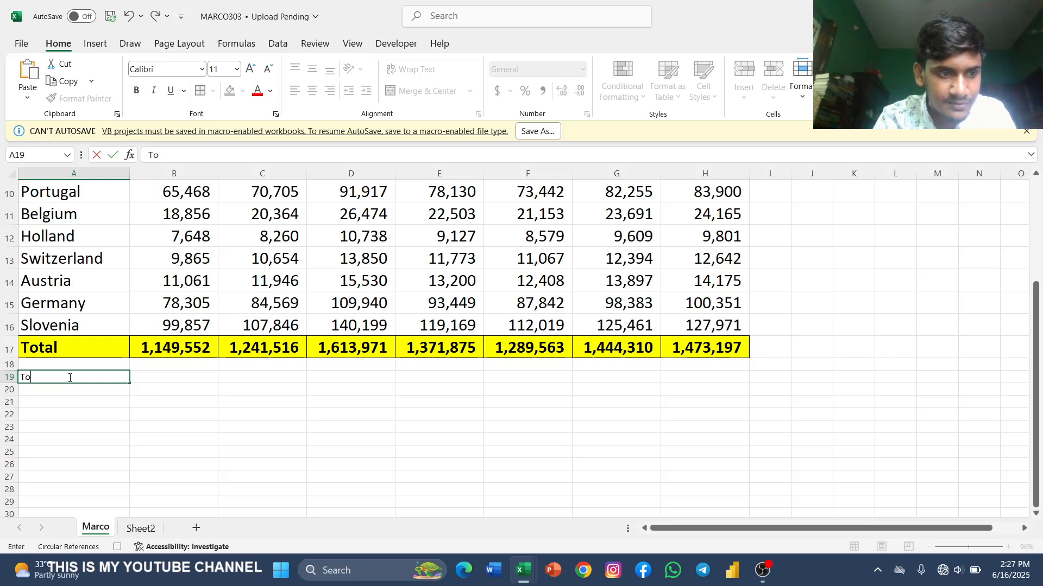
type("otal")
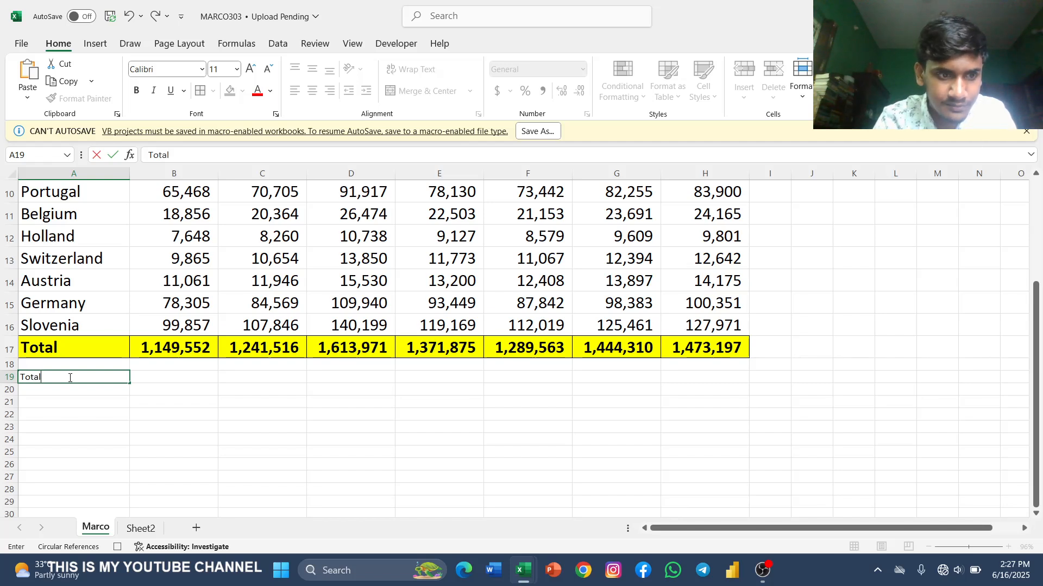
type(" S")
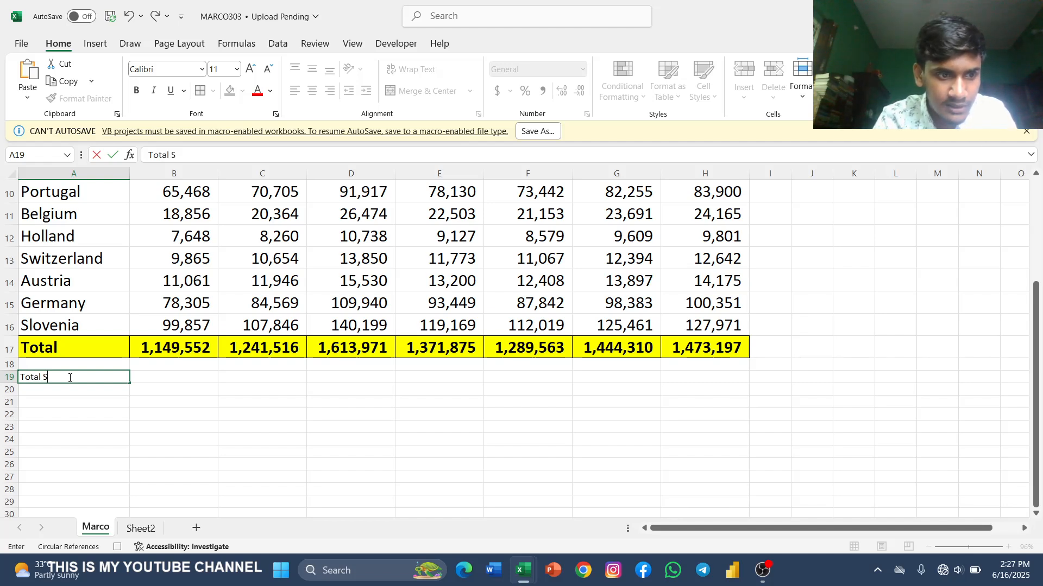
type("ales")
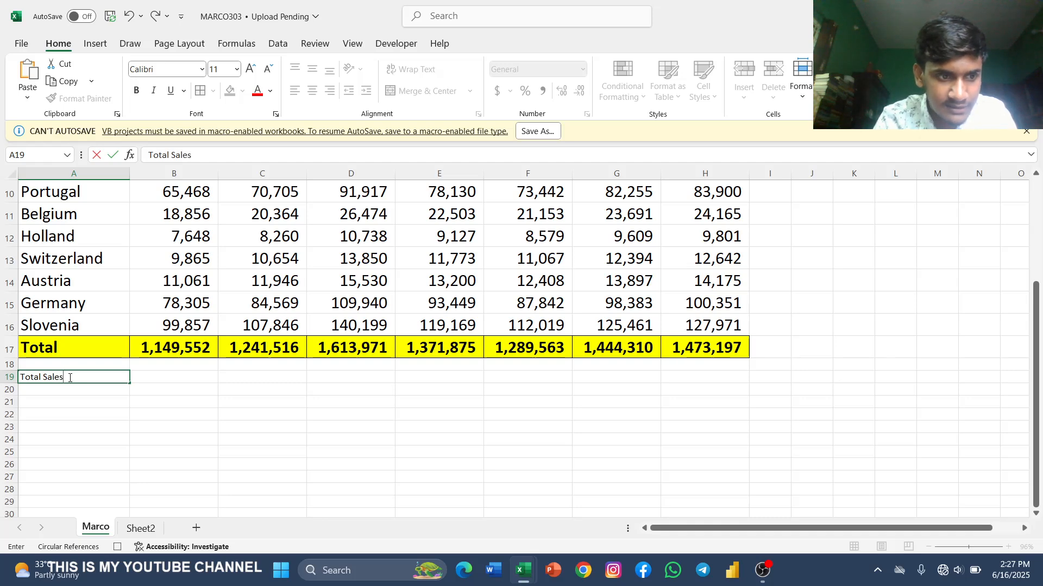
key("Return")
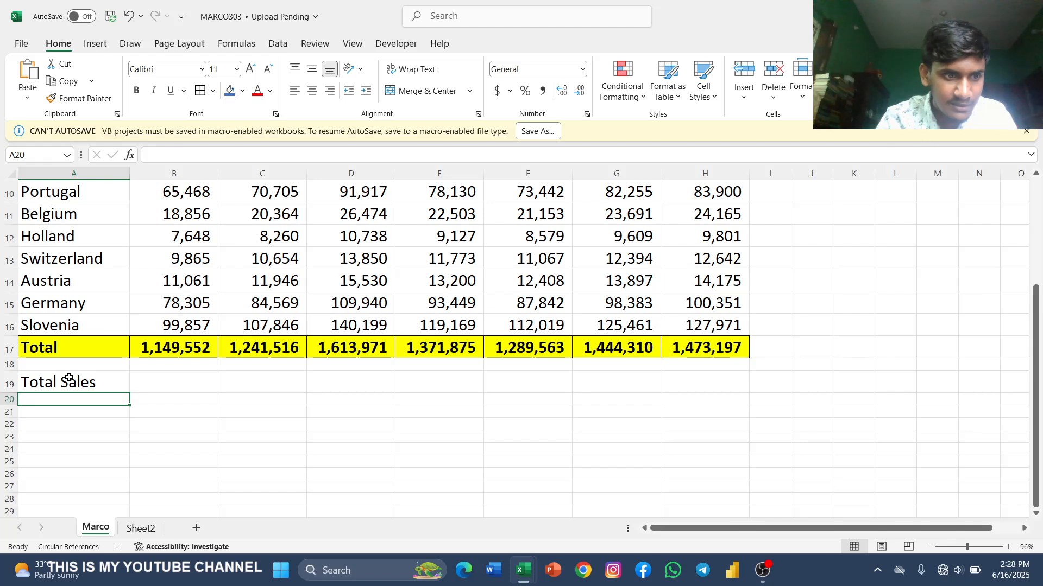
Step: Enter the label Average Sales in A20, beneath the Total Sales label
type("AV")
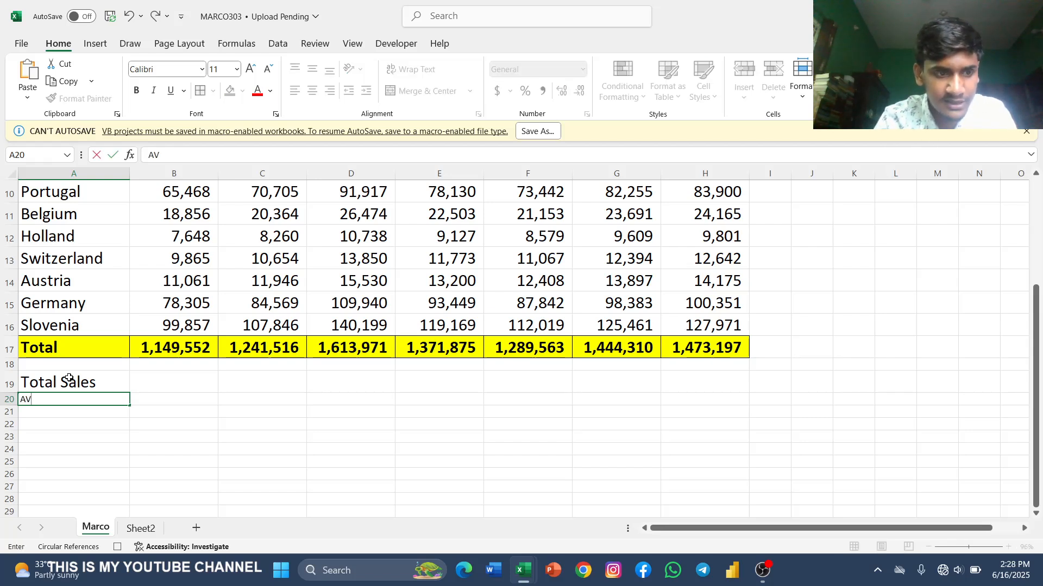
key("BackSpace")
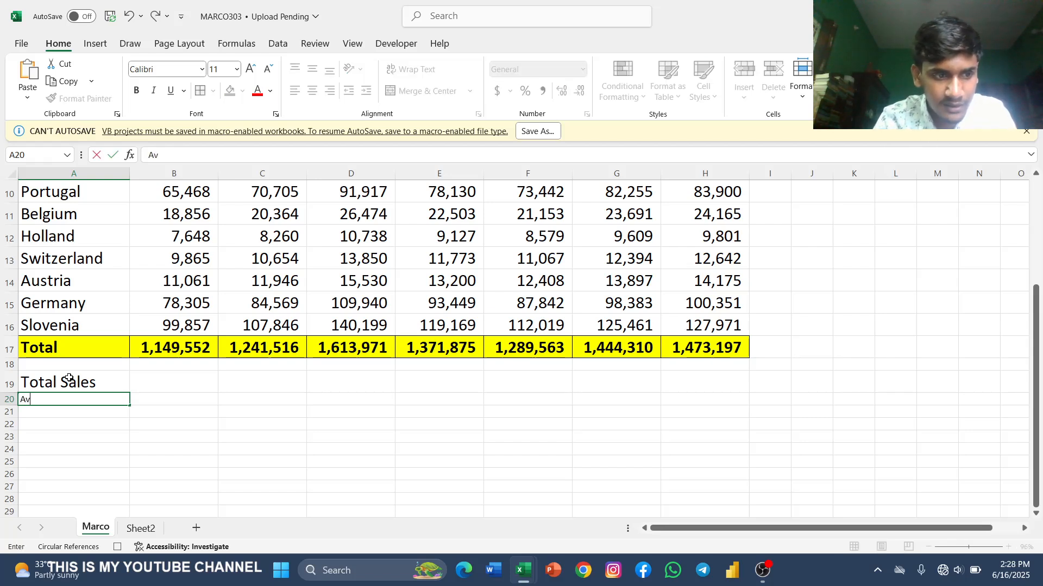
type("verage Sales")
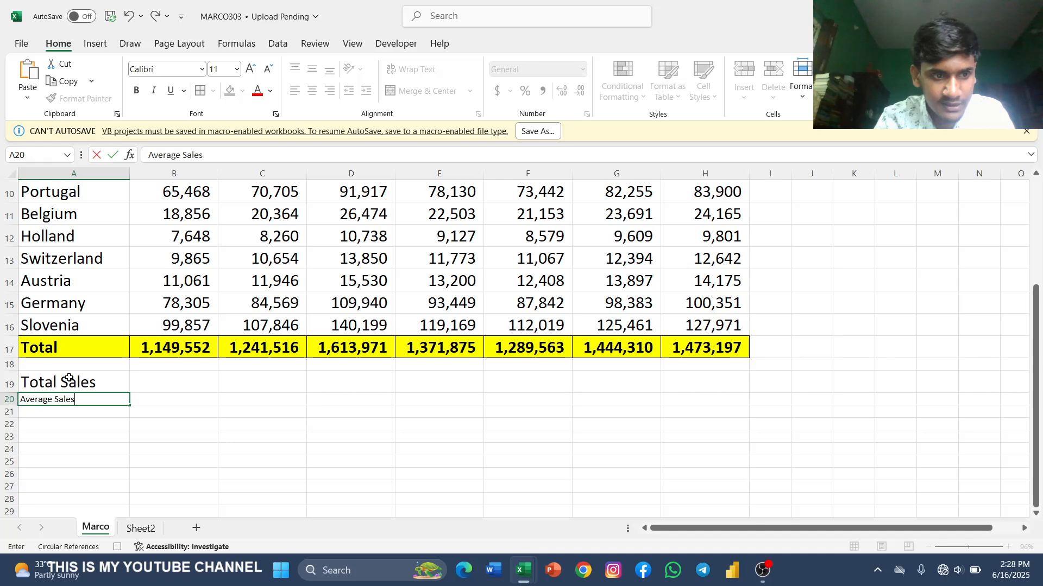
key("Return")
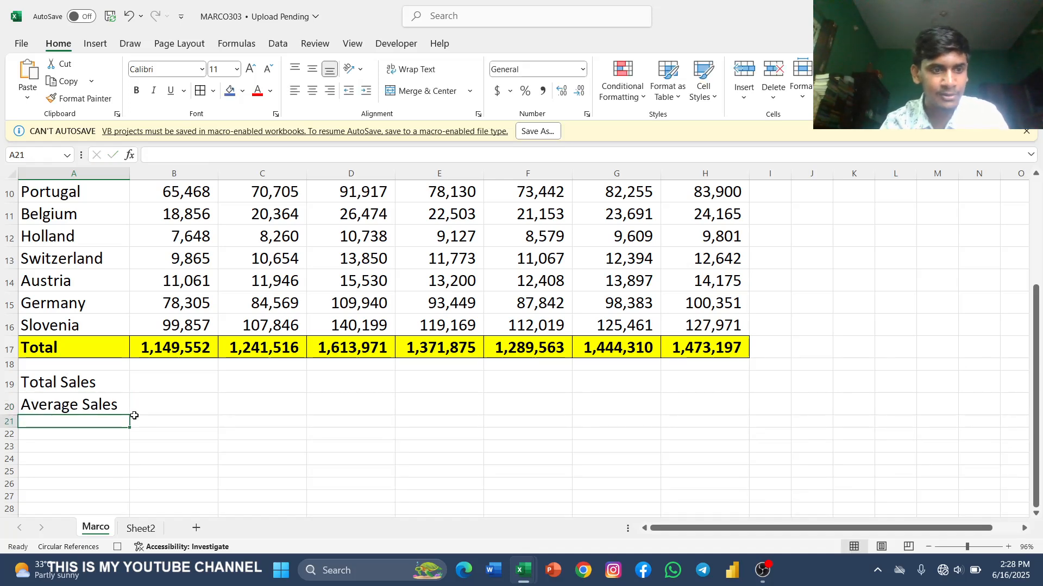
left_click(85, 387)
scroll(154, 324, "up", 3)
scroll(165, 291, "down", 3)
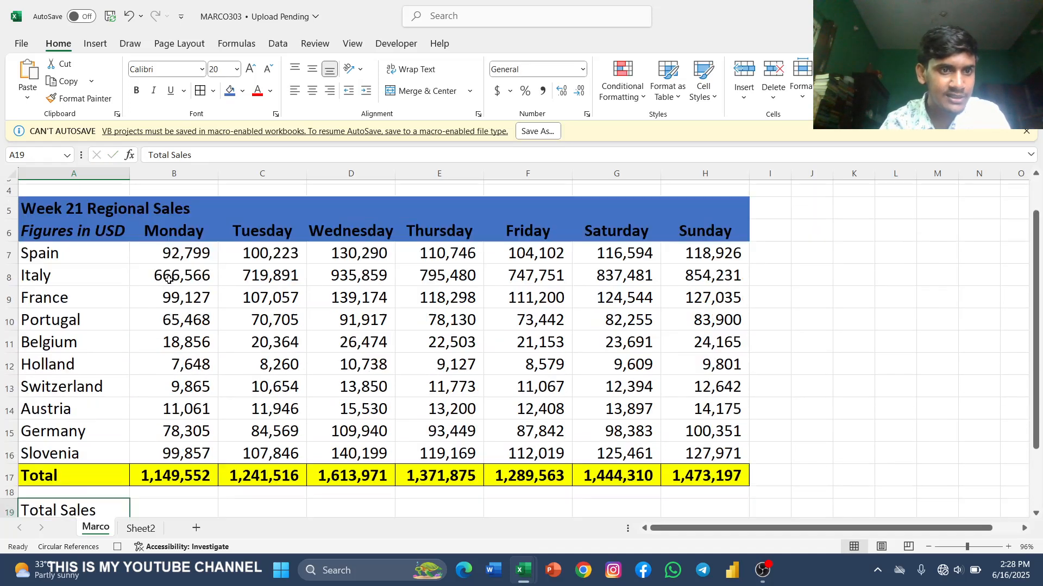
left_click_drag(82, 393, 99, 407)
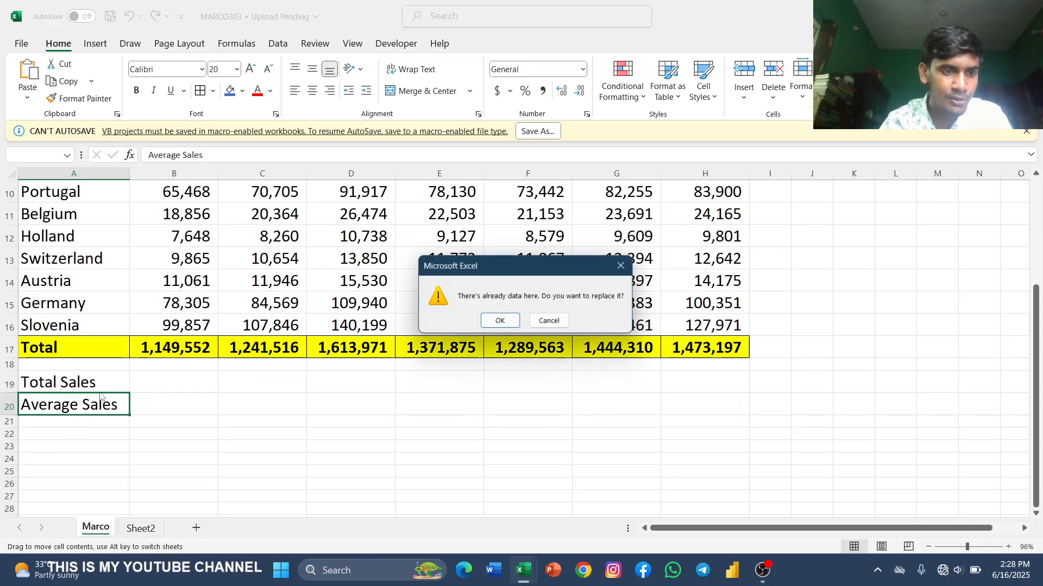
left_click(621, 266)
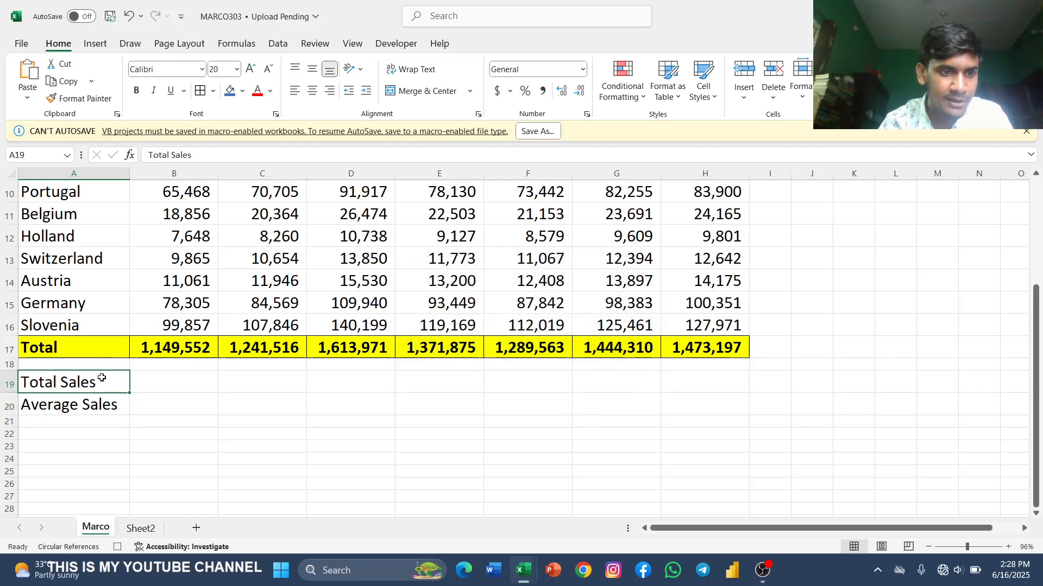
Step: Fill the Total Sales and Average Sales label cells, A19:A20, with the gray theme color, dismissing the autosave warning bar
left_click_drag(102, 380, 106, 406)
scroll(144, 355, "up", 2)
scroll(178, 306, "up", 1)
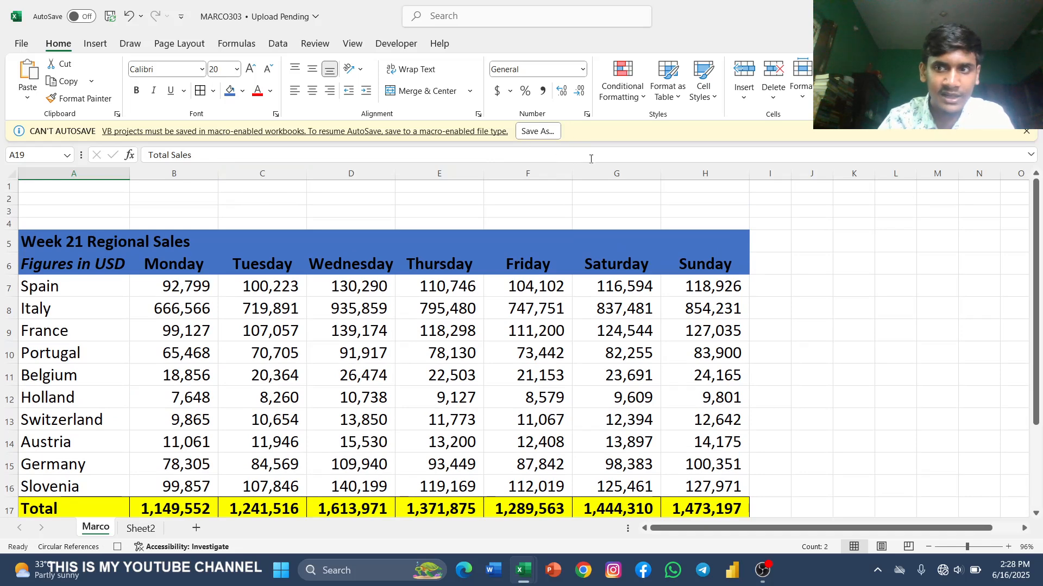
left_click(1028, 133)
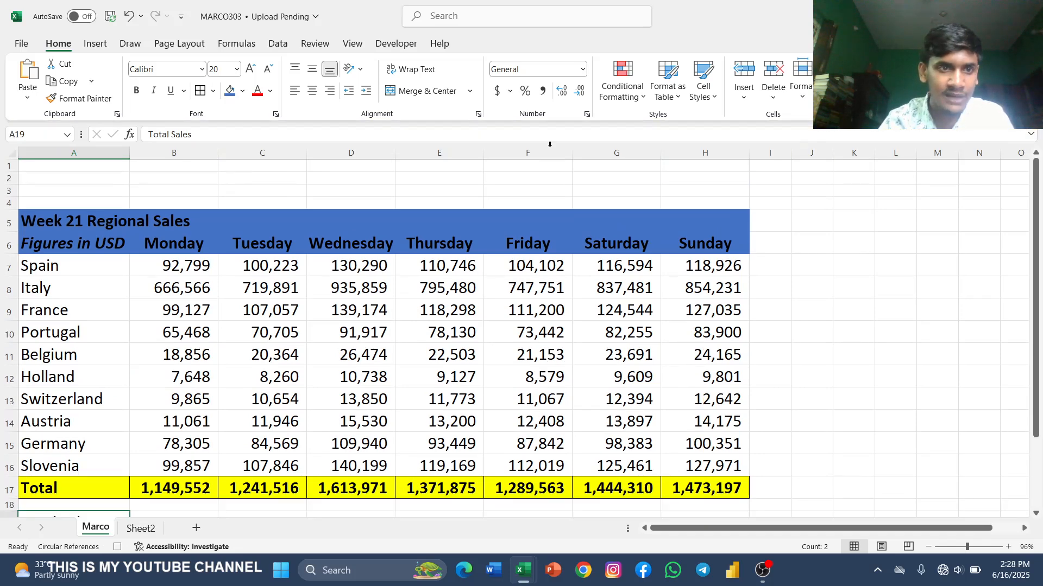
left_click(243, 93)
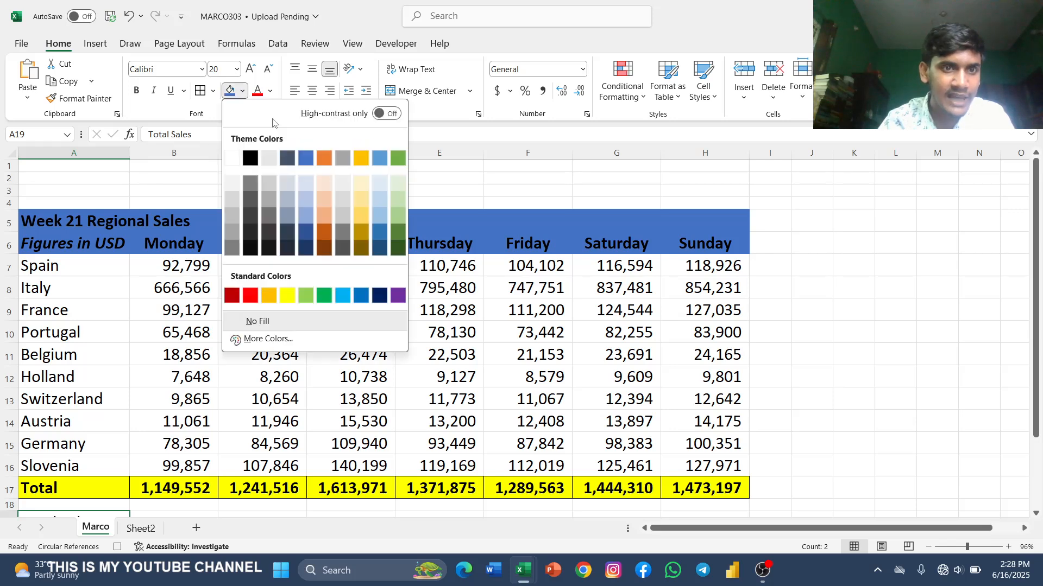
left_click(343, 158)
scroll(155, 410, "down", 4)
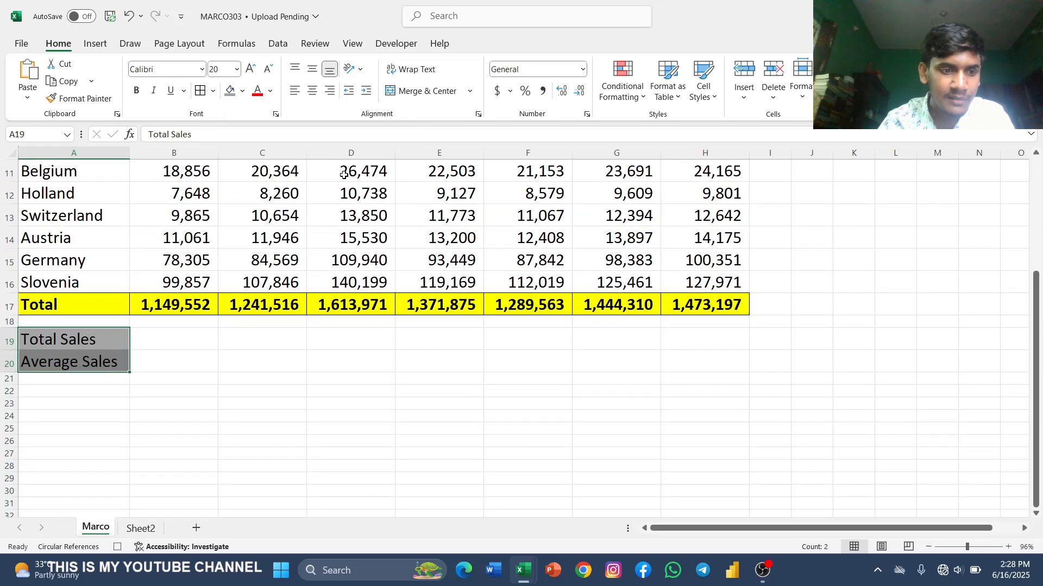
Step: Enter =SUM(B17:H17) in B19, beside the Total Sales label, to add up the daily totals
scroll(155, 410, "up", 2)
left_click(155, 408)
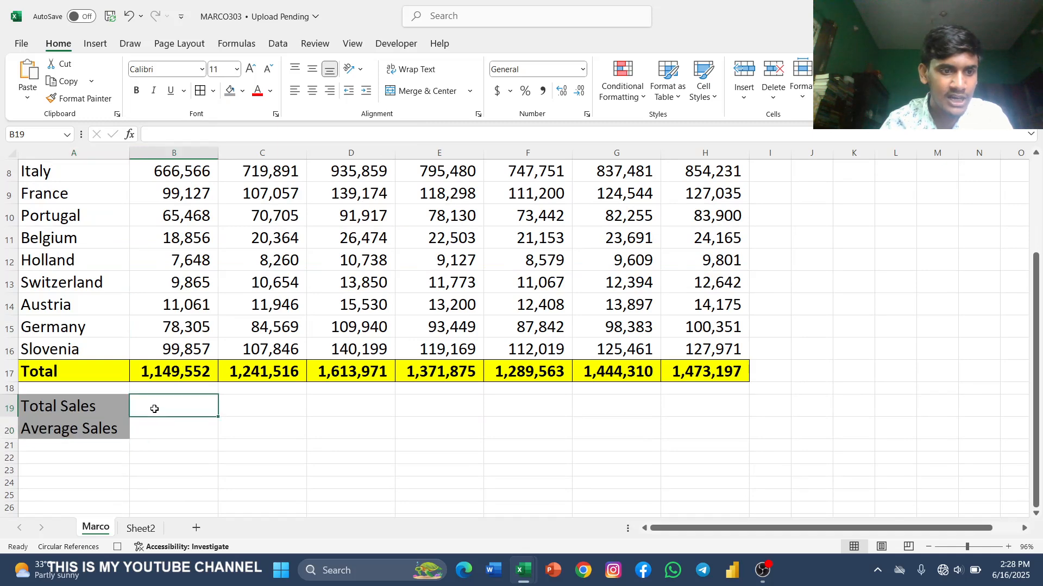
type("=")
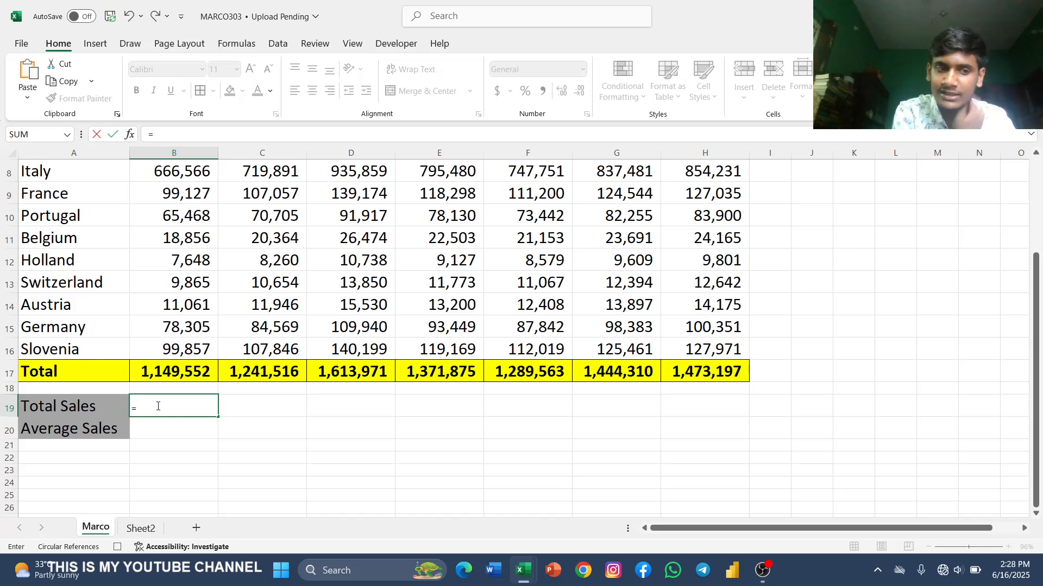
type("s")
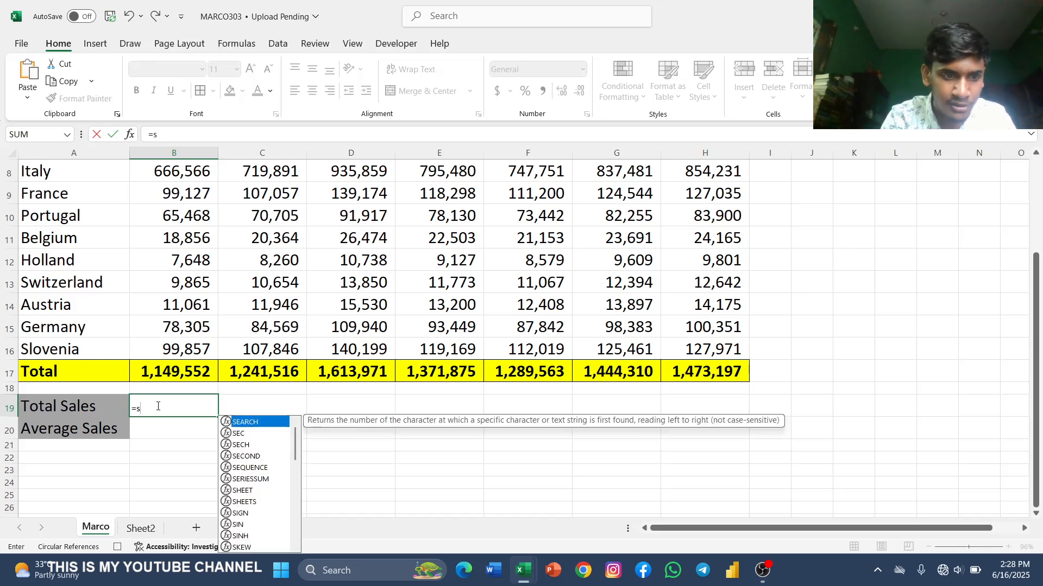
type("um")
key("Tab")
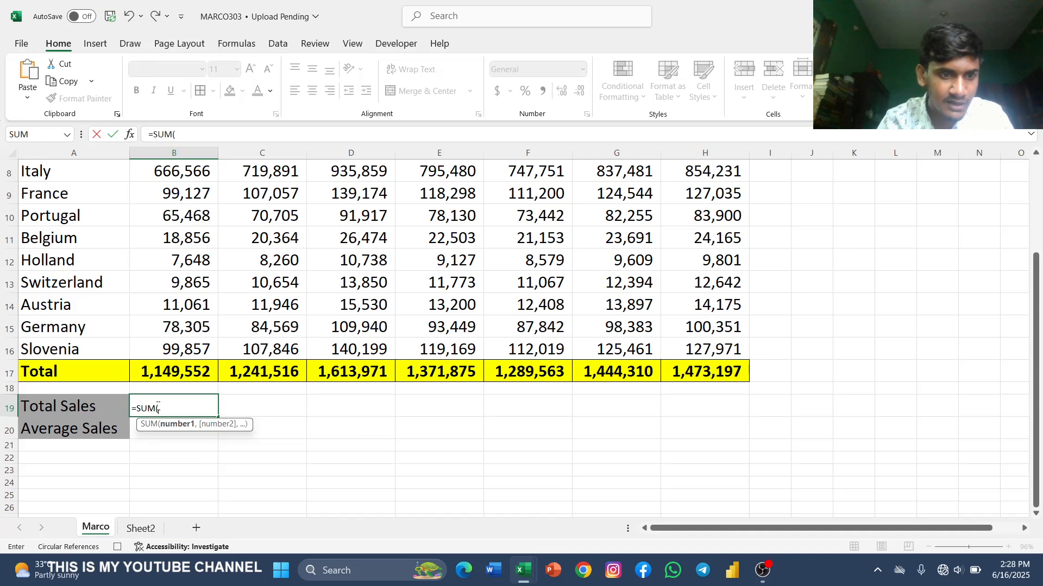
left_click_drag(157, 372, 666, 369)
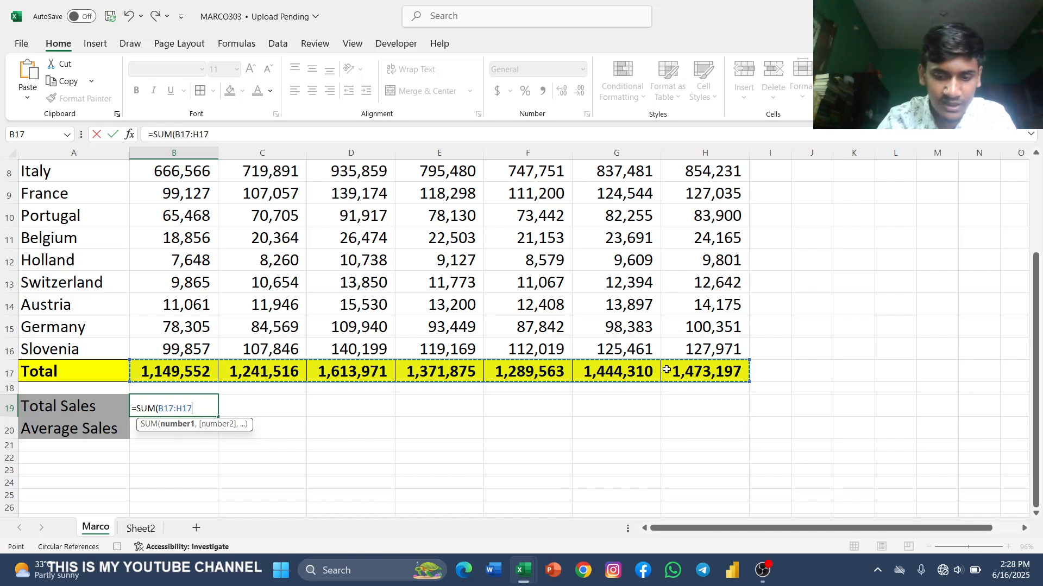
type(")")
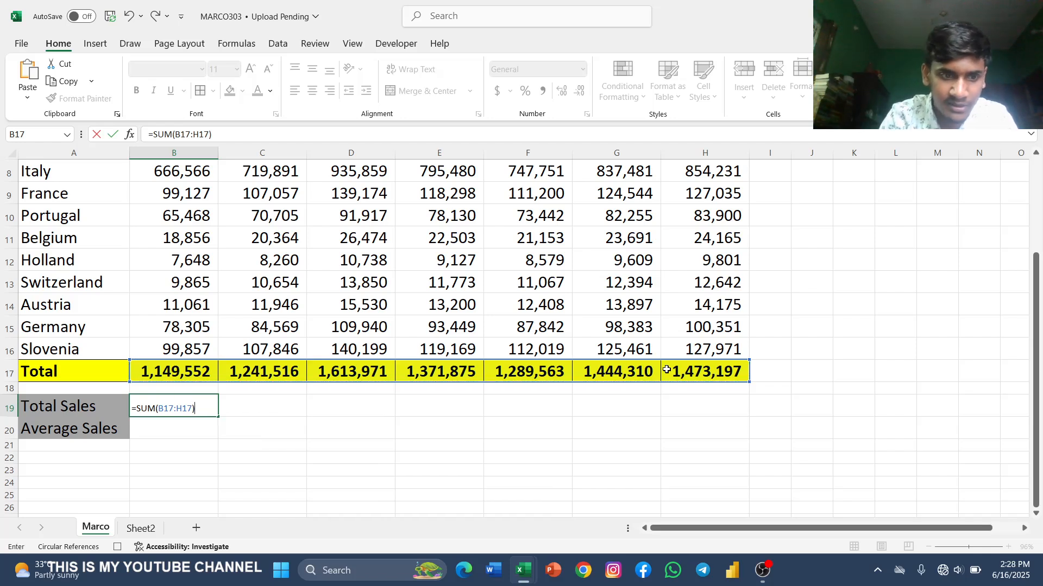
key("Return")
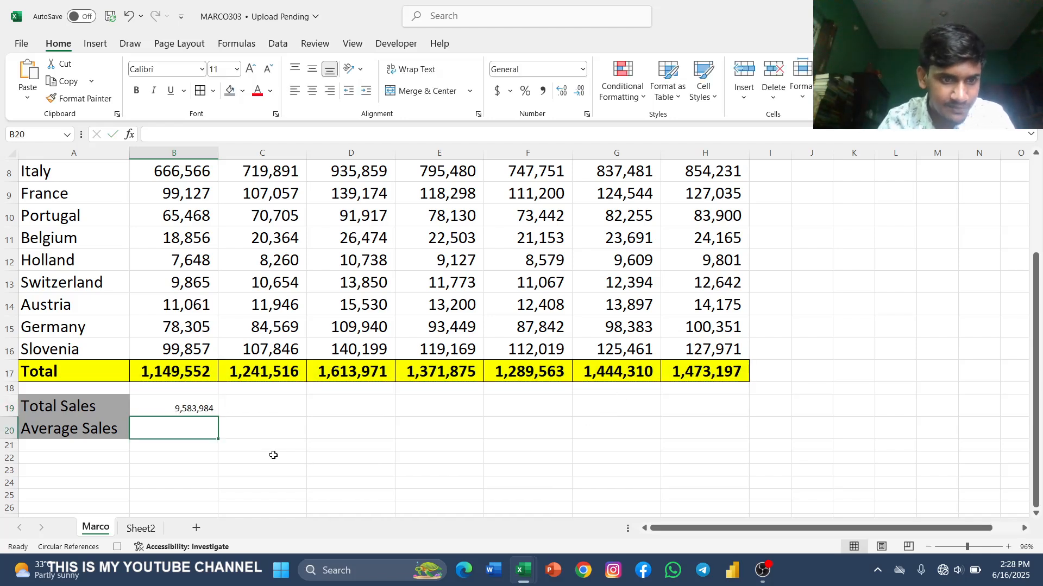
Step: Format the Total Sales value in B19 with centered alignment, font size 20 and a dark green theme fill
left_click(176, 407)
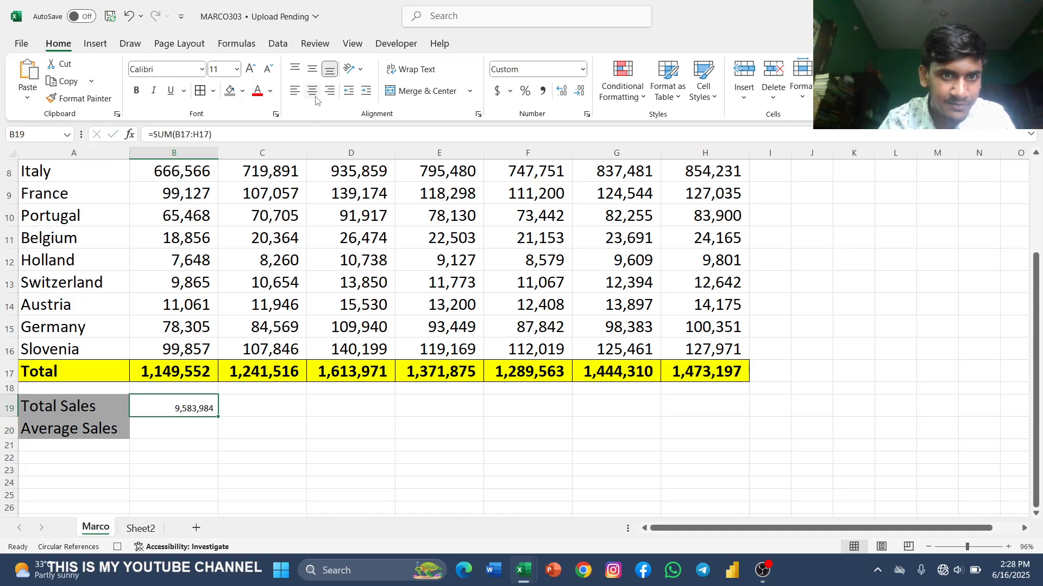
left_click(238, 70)
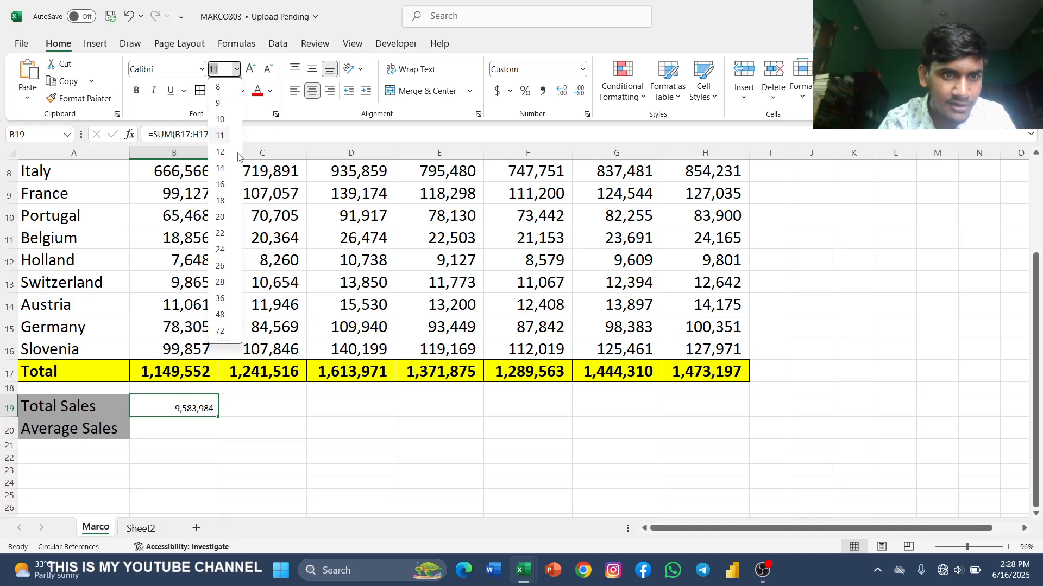
left_click(219, 216)
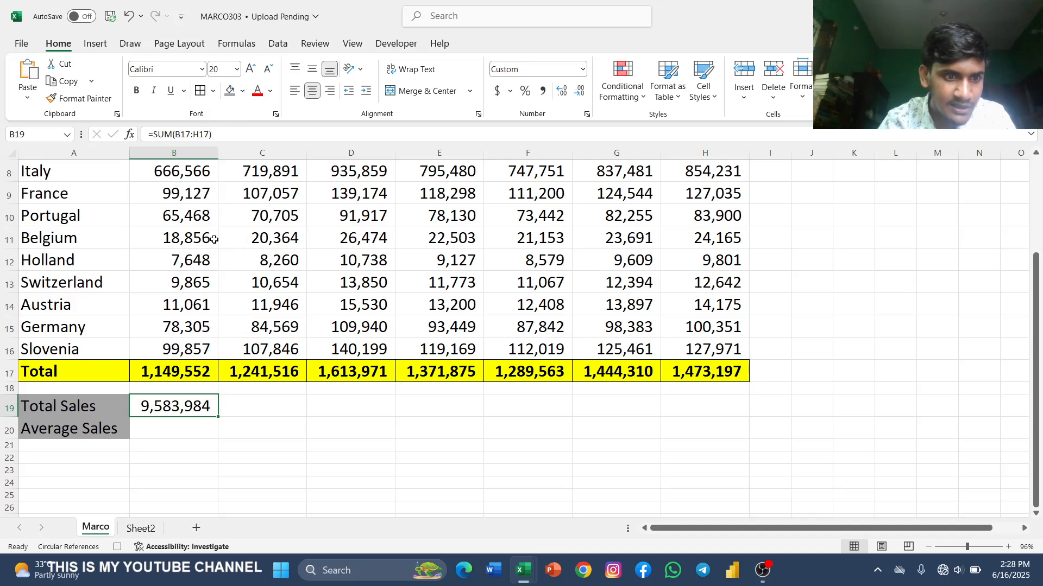
left_click(243, 91)
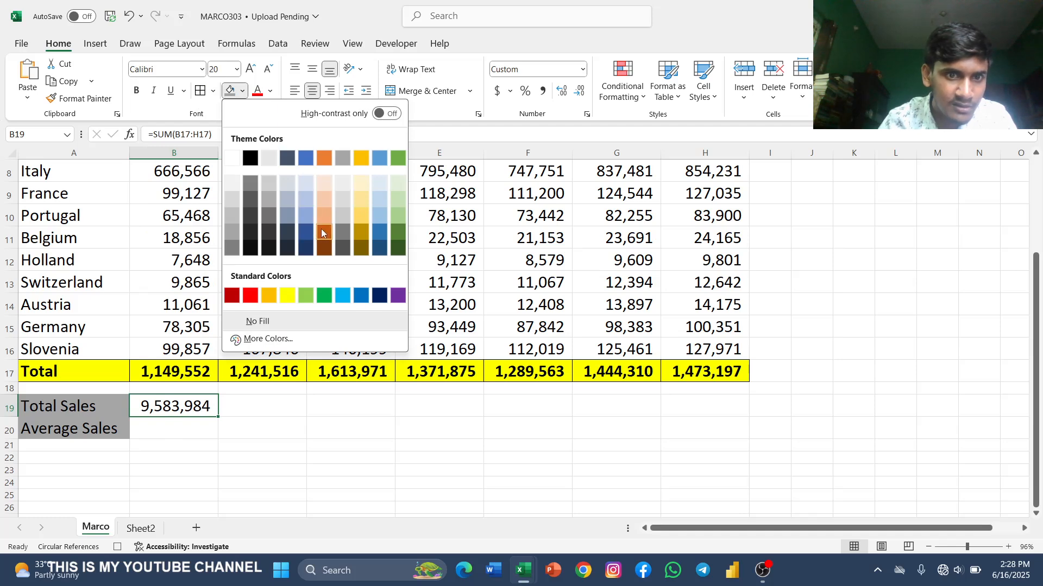
left_click(398, 233)
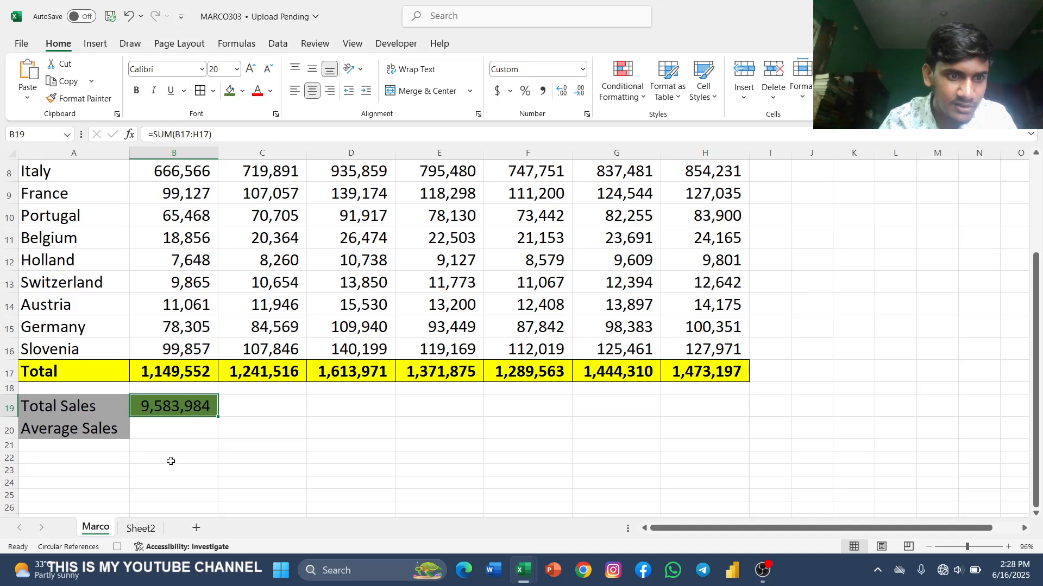
Step: Enter =AVERAGE(B17:H17) in B20, beside the Average Sales label, to average the daily totals
left_click(160, 434)
type("=")
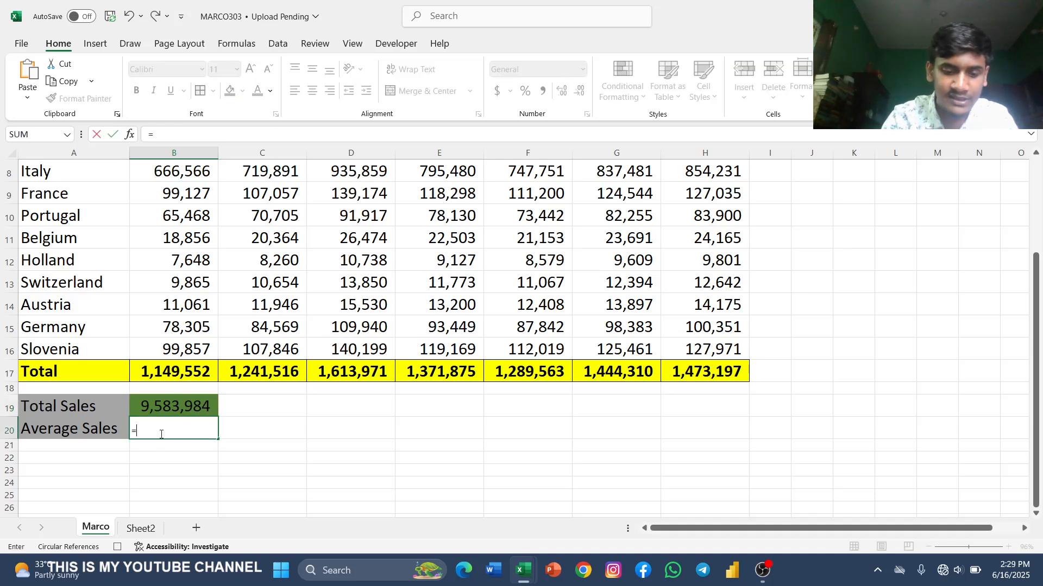
type("s\\\\")
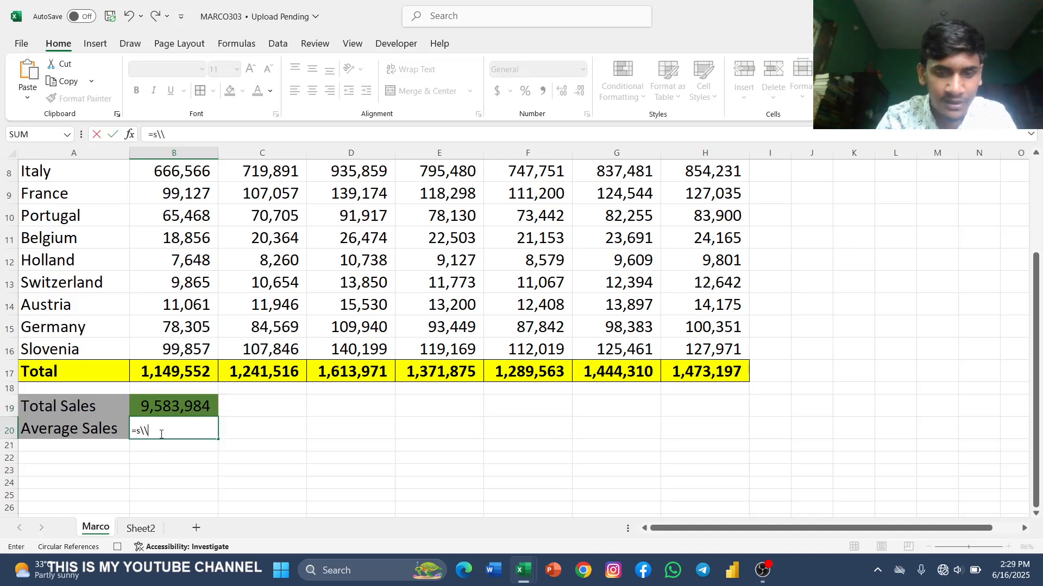
key("BackSpace")
key("BackSpace")
key("BackSpace")
type("av")
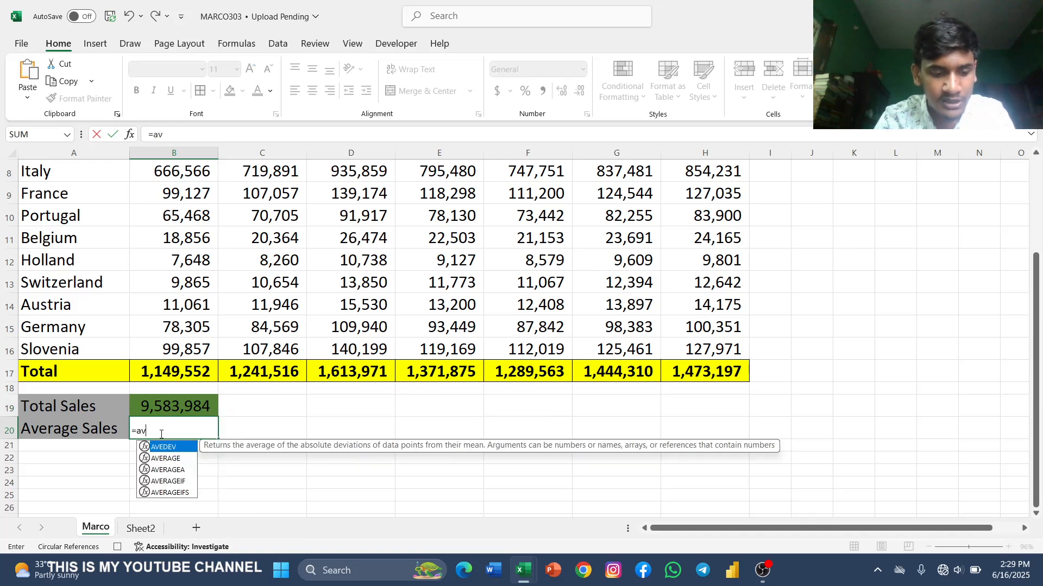
type("er")
key("Tab")
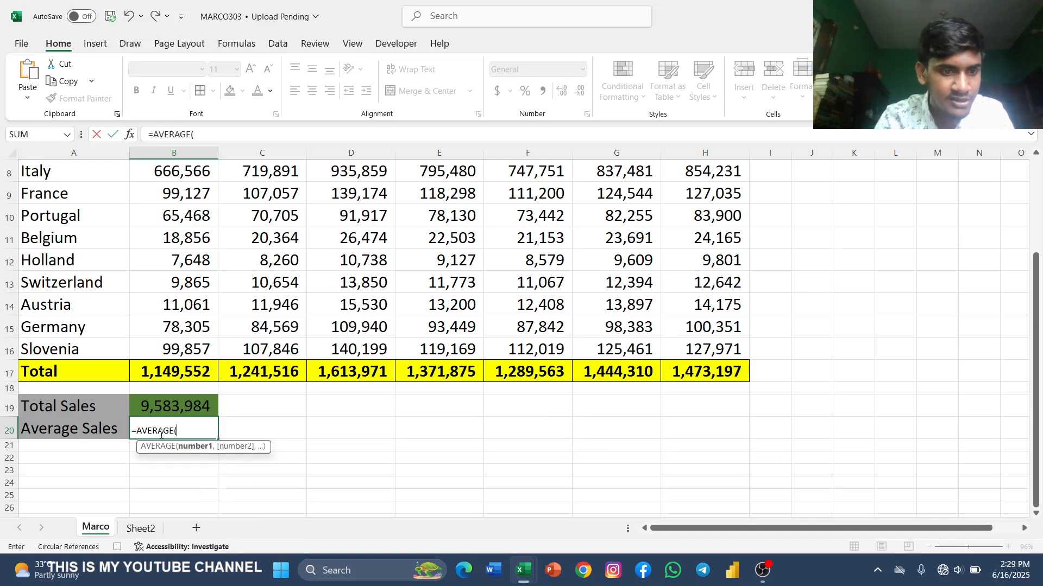
left_click_drag(162, 369, 706, 367)
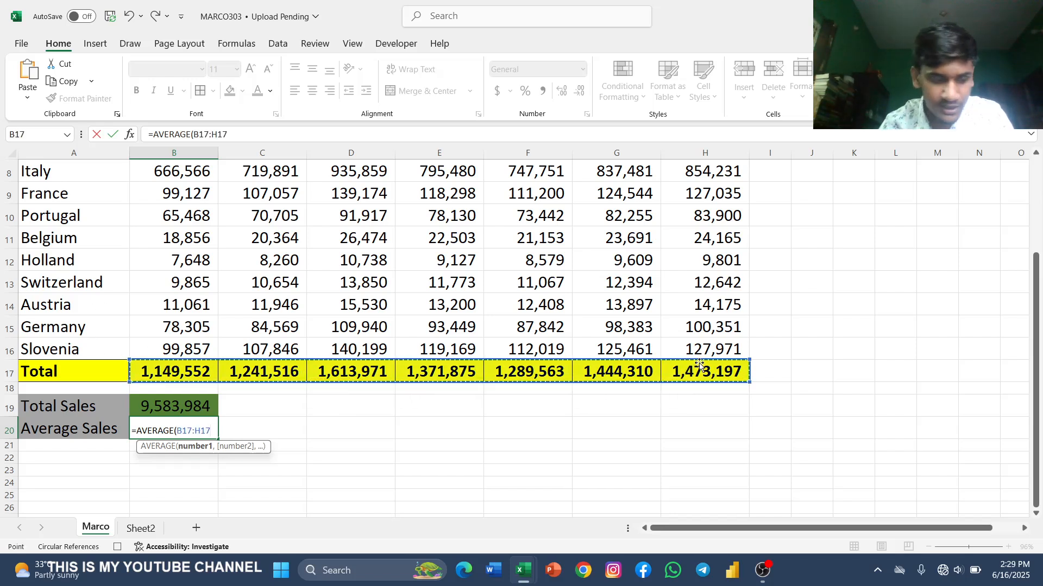
type(")")
key("Return")
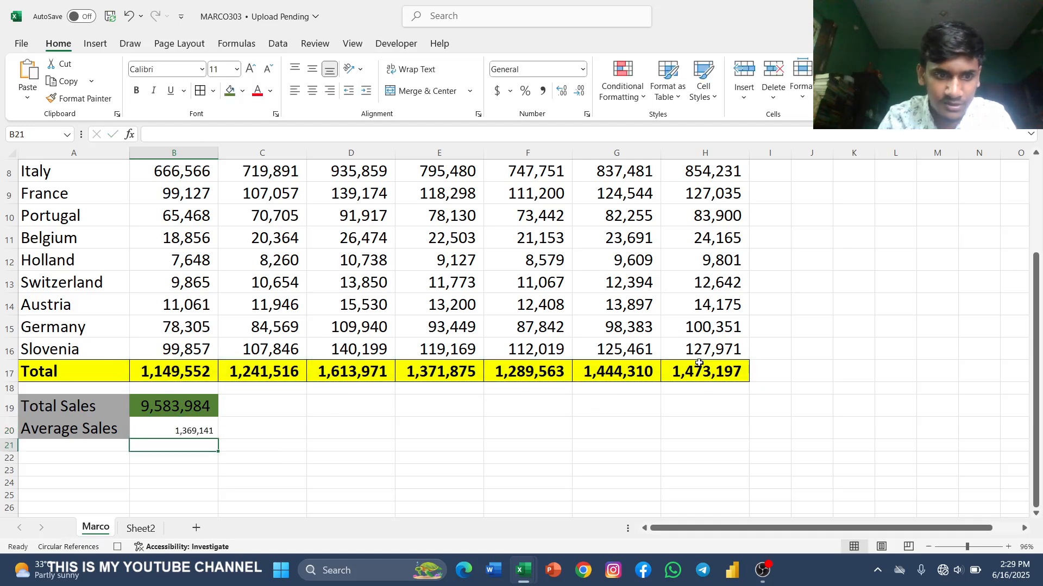
Step: Set the Average Sales value in B20 to font size 20 and fill it with the same dark green
left_click(154, 432)
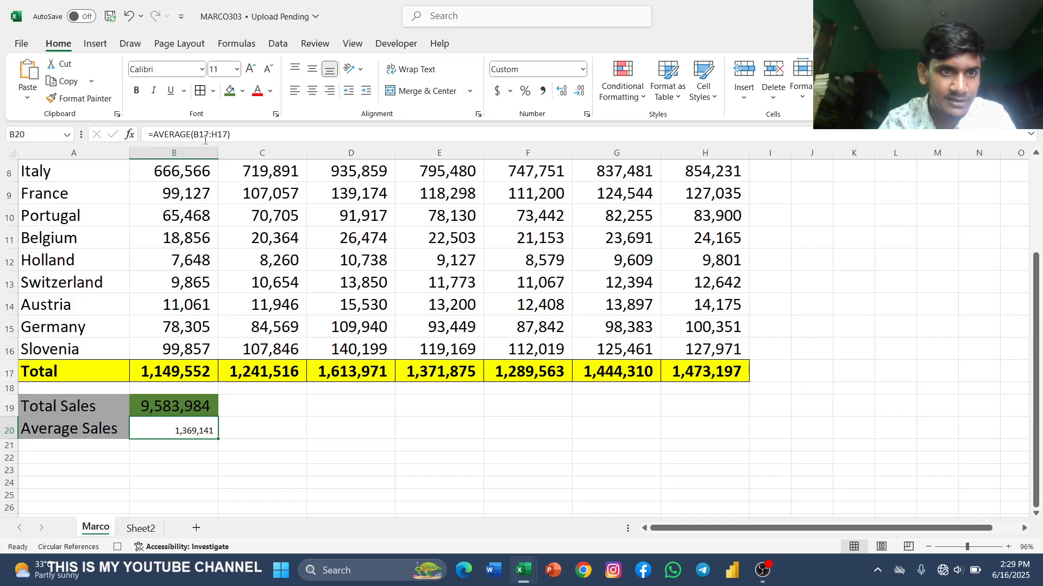
left_click(237, 69)
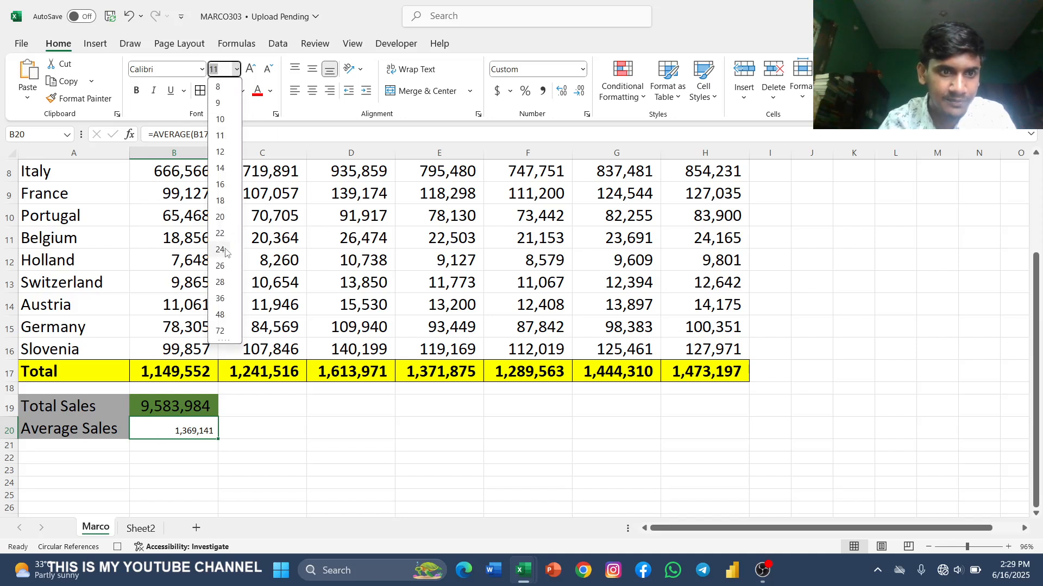
left_click(220, 217)
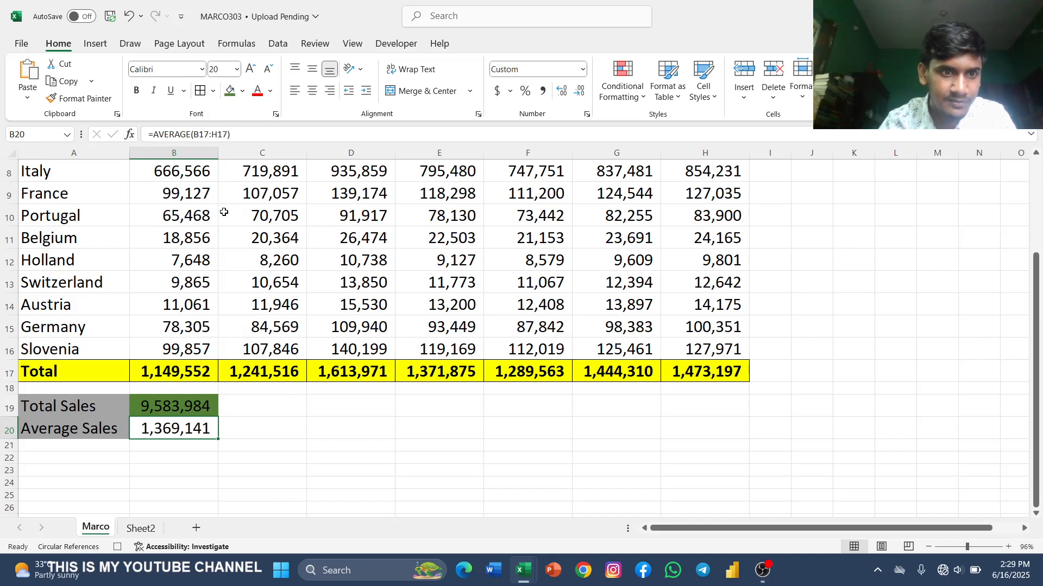
left_click(230, 91)
Step: Check the formatted table and its sales summary, and stop recording the macro
scroll(272, 509, "up", 1)
scroll(272, 509, "down", 1)
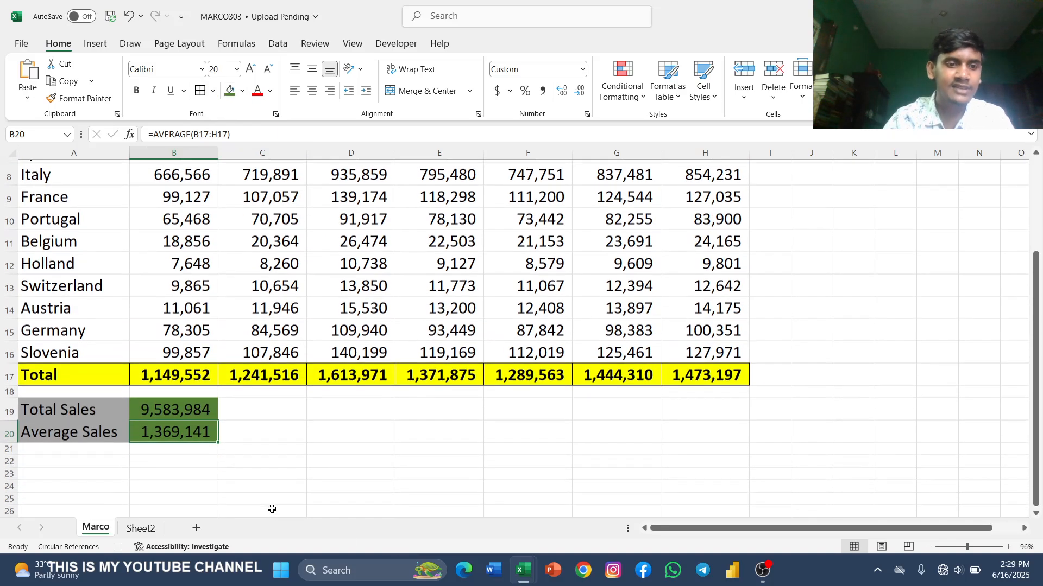
scroll(271, 509, "up", 3)
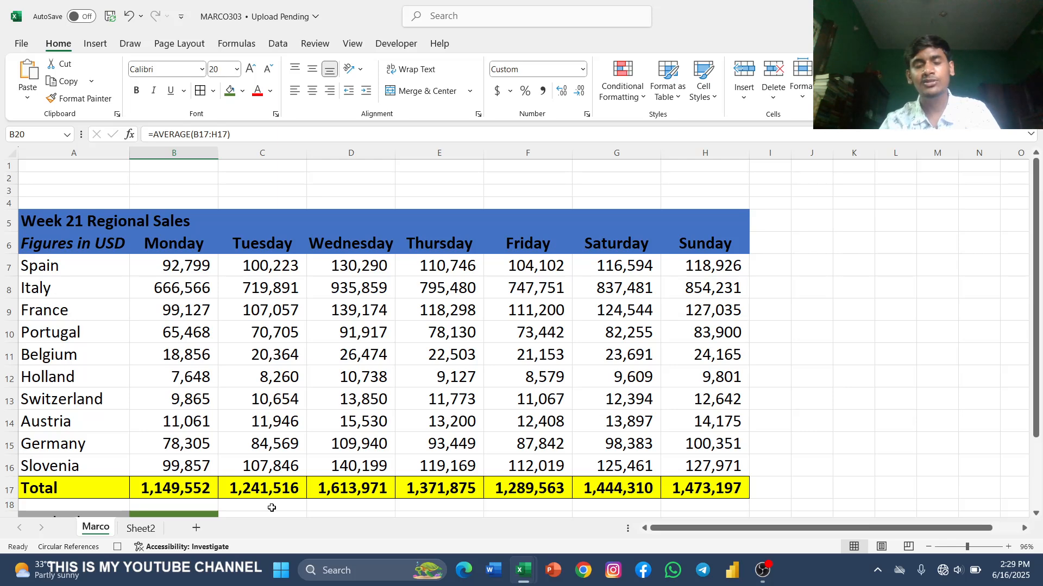
scroll(271, 508, "down", 1)
scroll(304, 415, "down", 2)
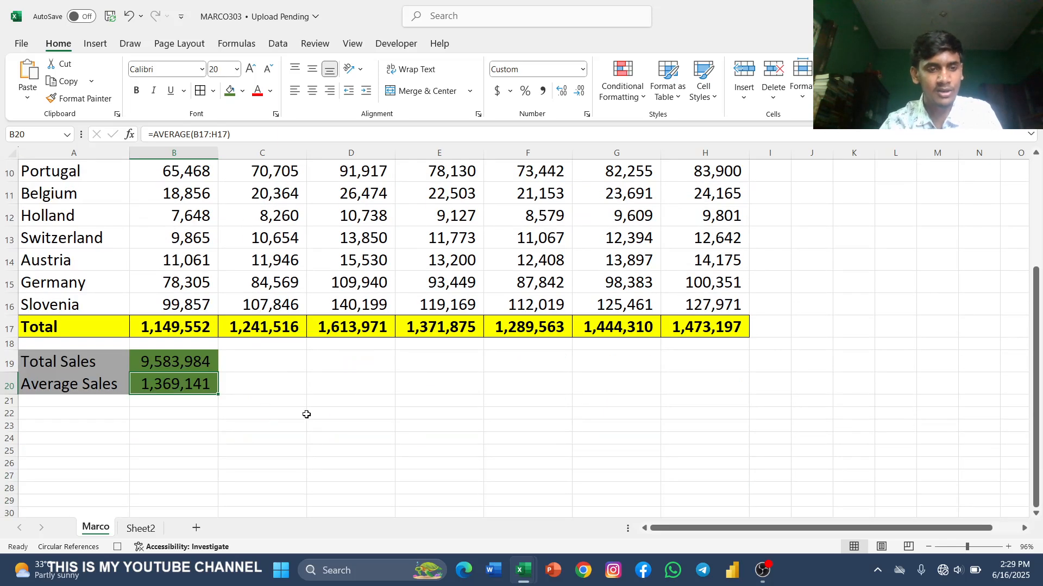
left_click(397, 43)
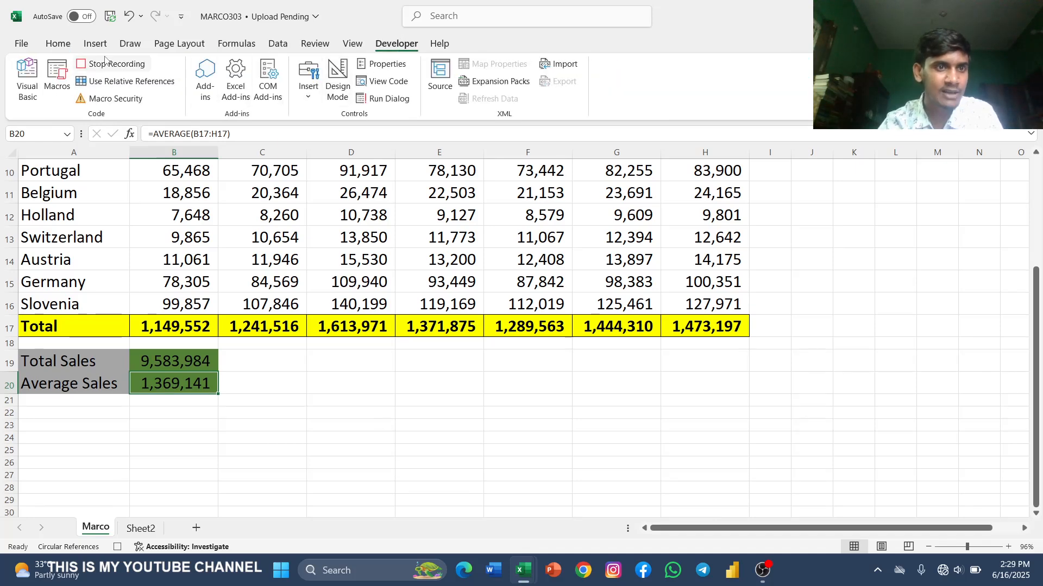
left_click(108, 64)
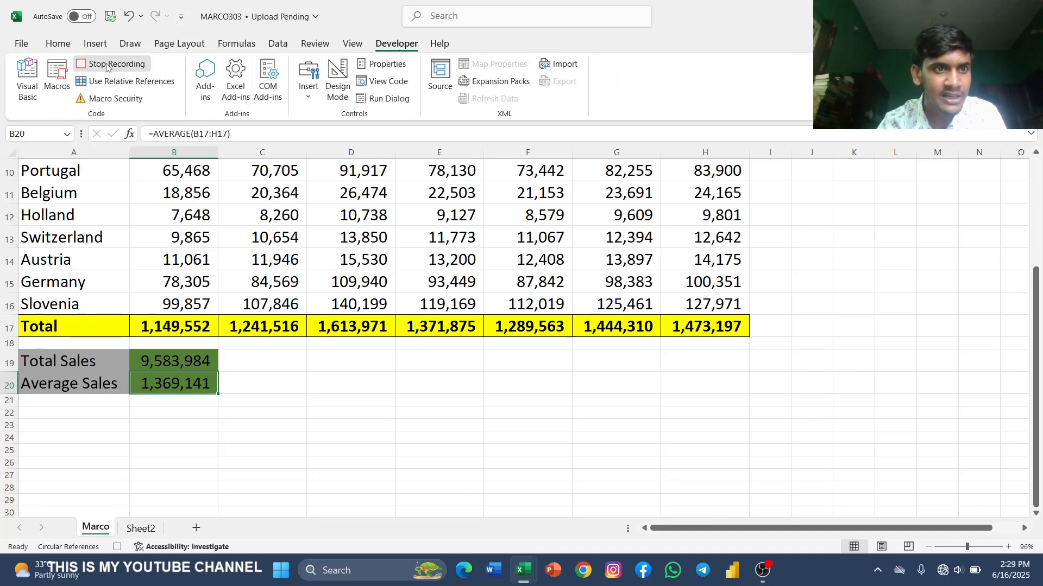
Step: Run the recorded macro on the unformatted Week 21 Regional Sales table in Sheet2
scroll(198, 504, "up", 3)
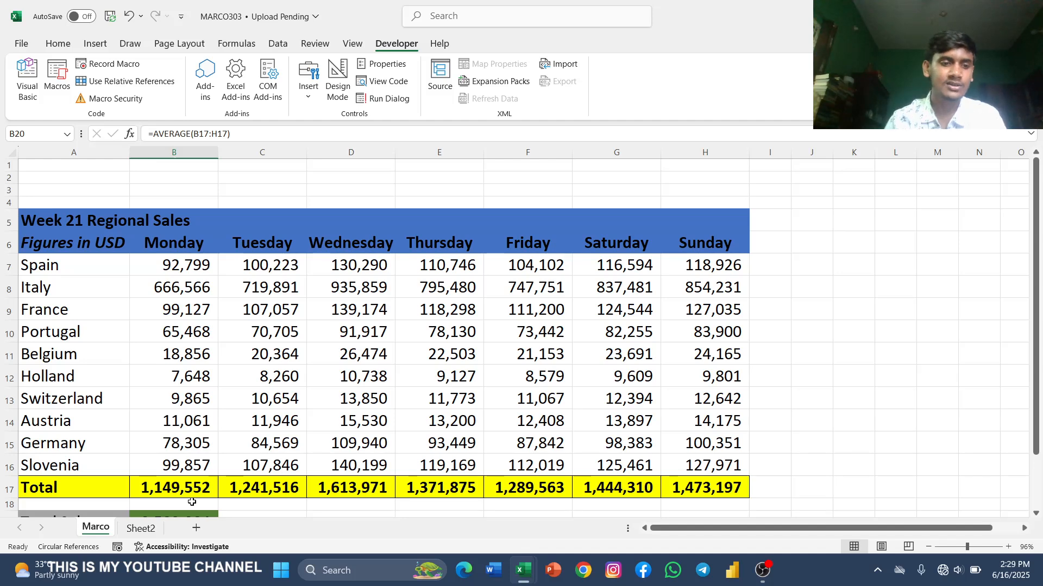
left_click(140, 528)
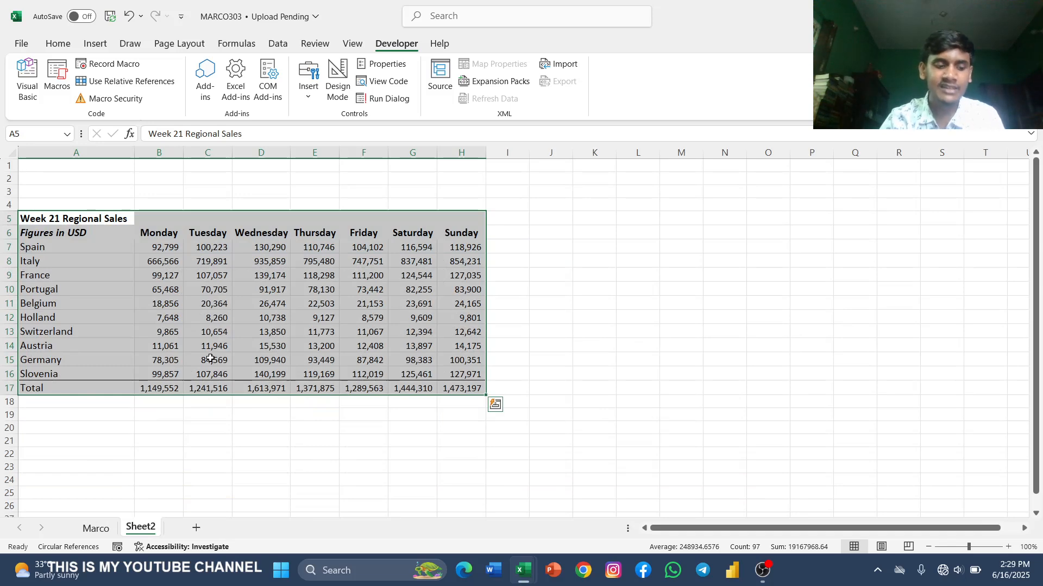
key("ctrl+m")
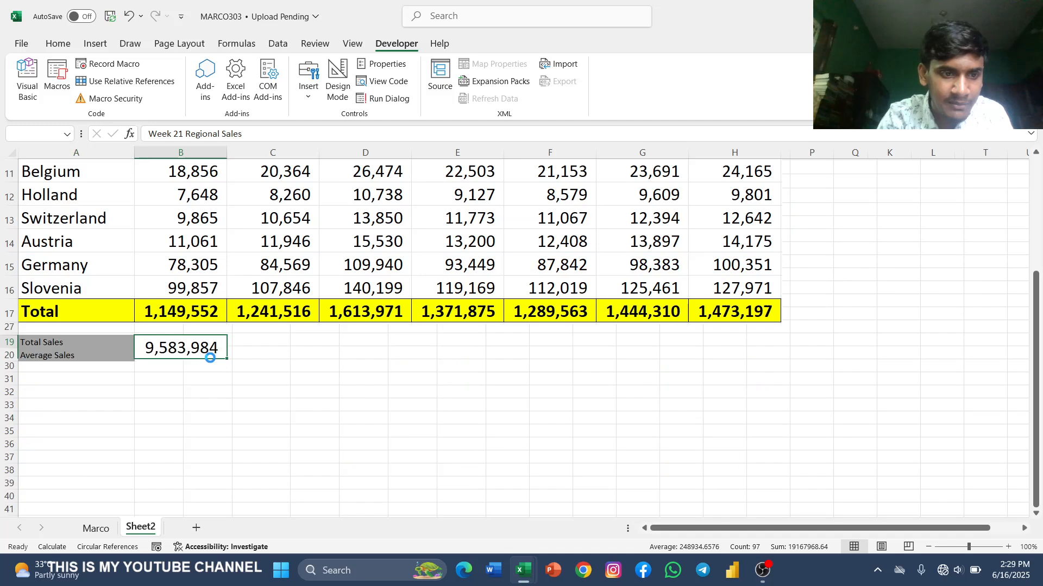
Step: Examine the macro's output on Sheet2 from the header rows to the sales summary, and return to the Marco sheet
scroll(211, 361, "up", 2)
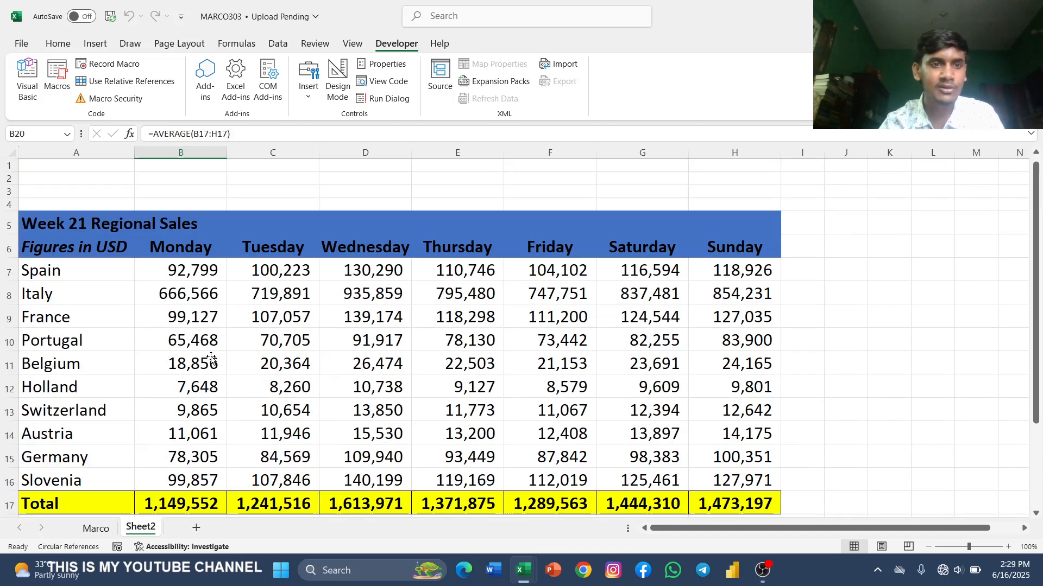
scroll(210, 361, "down", 2)
scroll(210, 361, "up", 3)
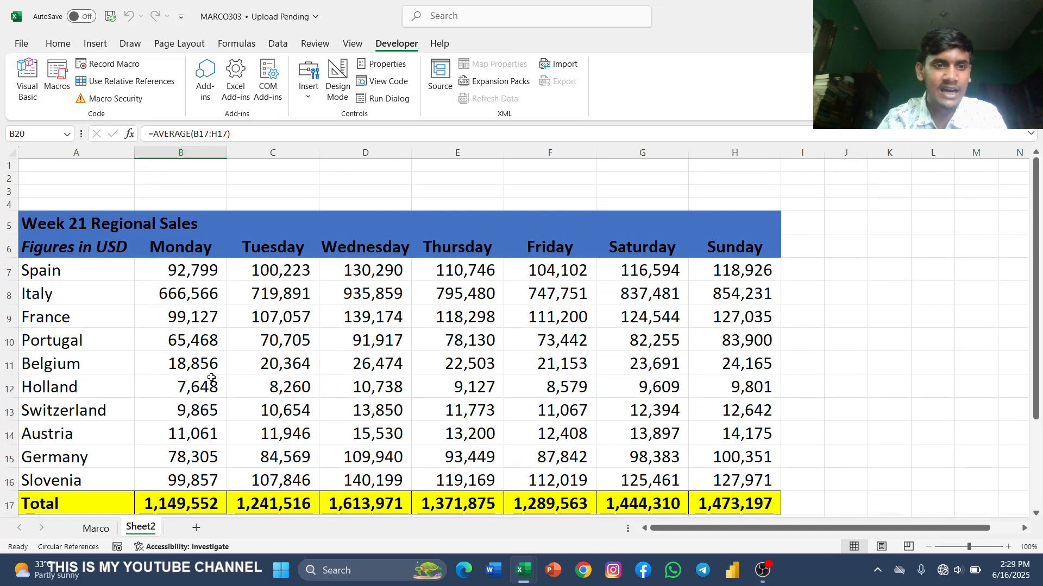
scroll(211, 376, "down", 1)
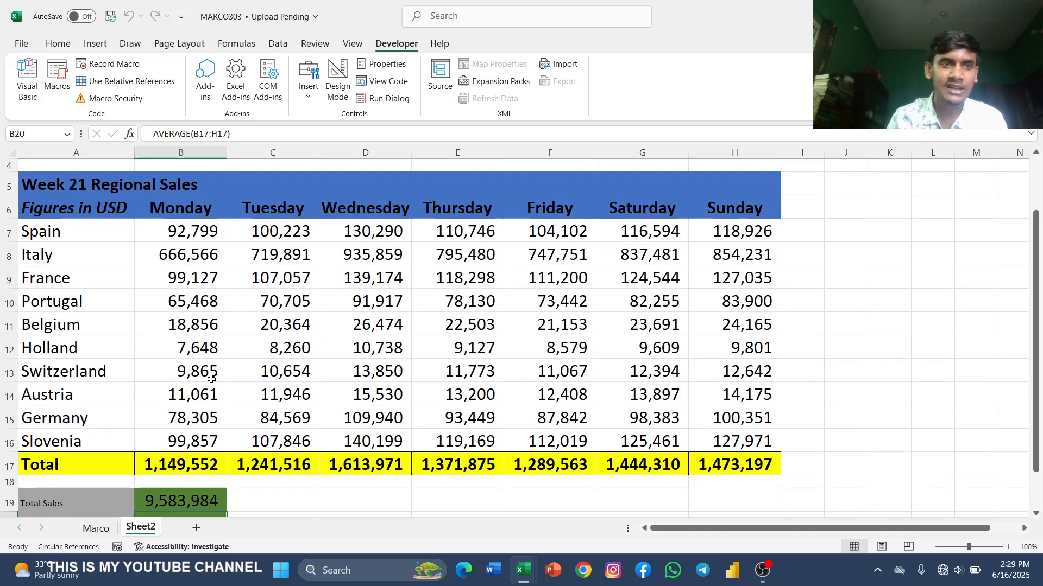
scroll(414, 361, "down", 4)
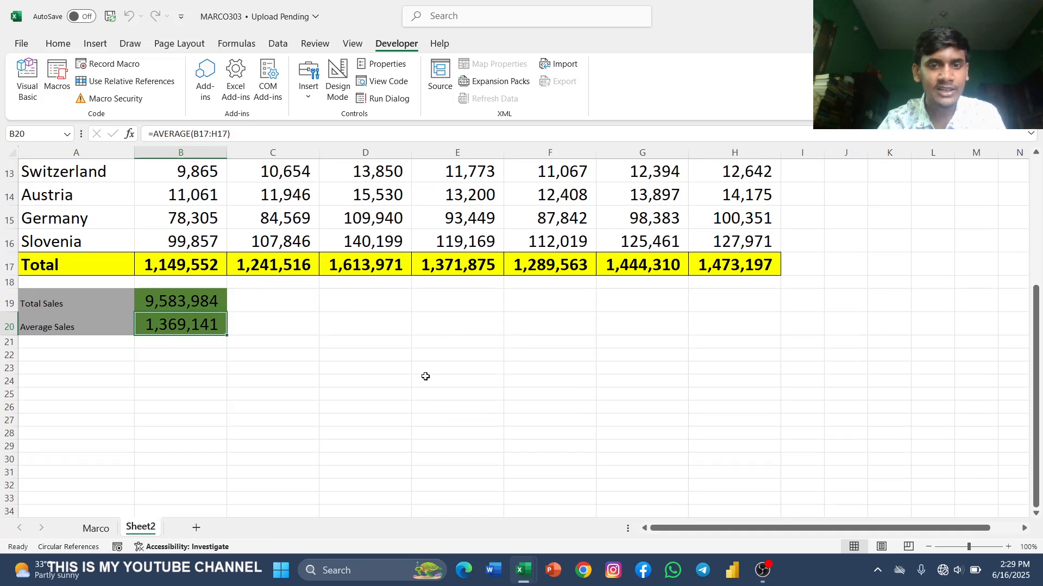
scroll(423, 379, "up", 5)
scroll(421, 381, "down", 1)
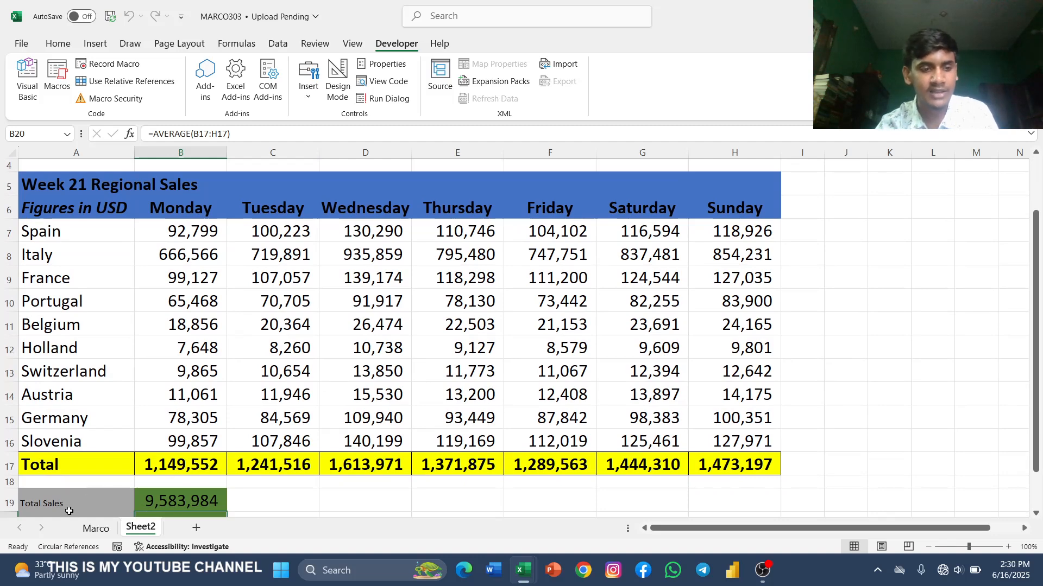
left_click(101, 525)
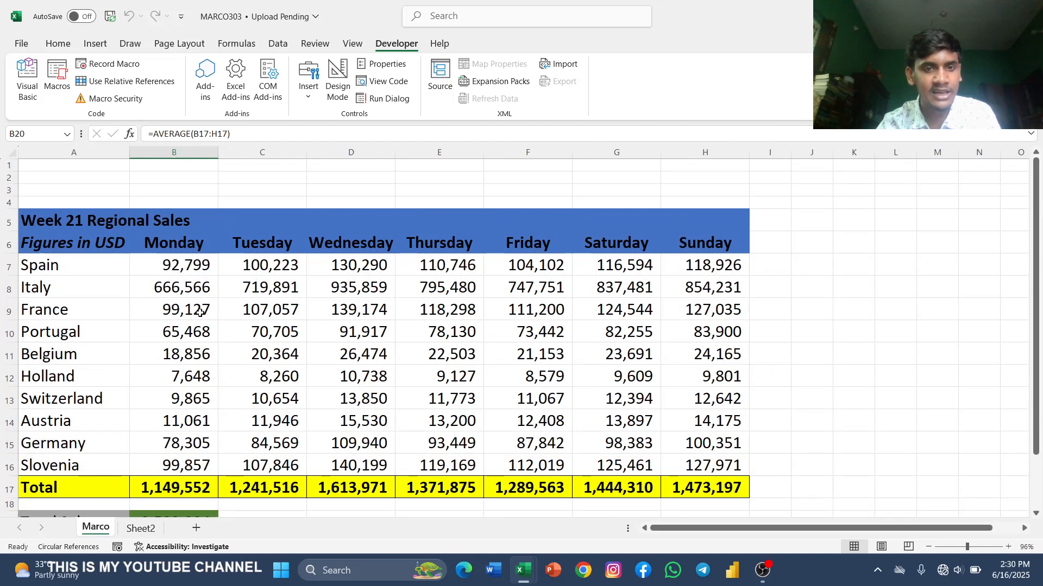
Step: Compare the sales summary on the Marco sheet with the macro-formatted table on Sheet2
scroll(198, 313, "down", 1)
scroll(132, 409, "down", 5)
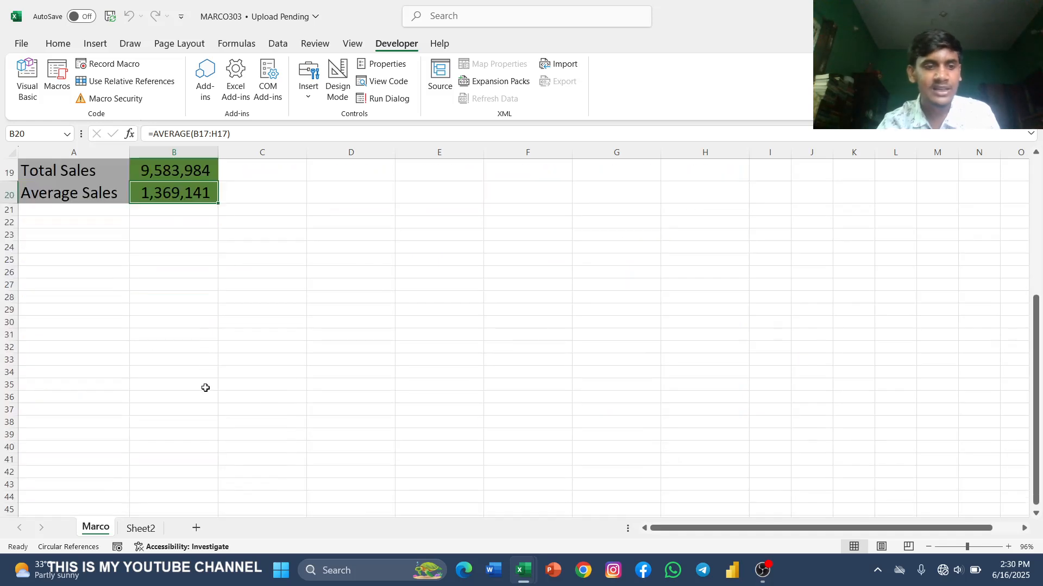
left_click(141, 528)
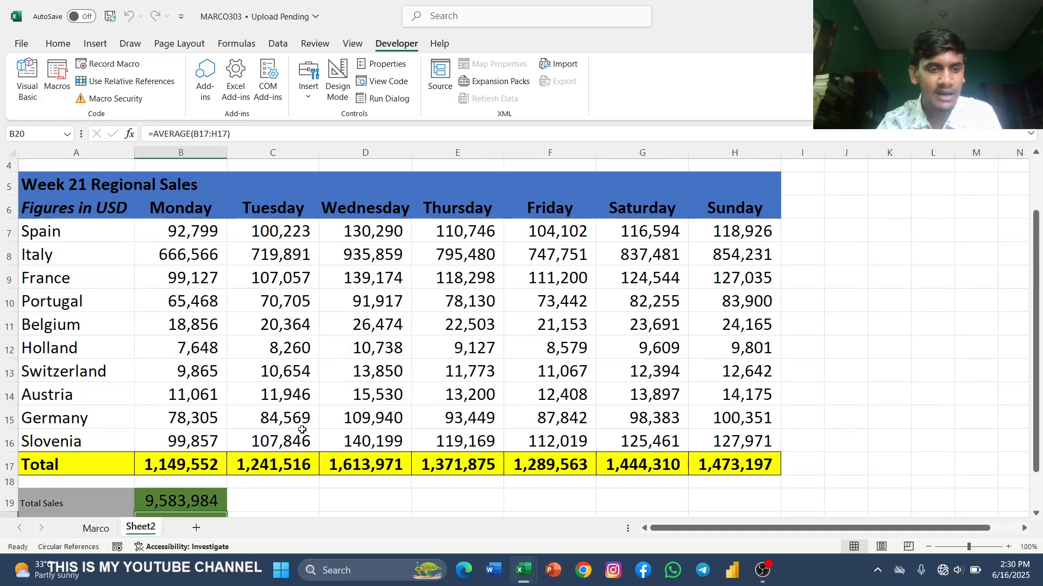
scroll(302, 430, "down", 1)
scroll(255, 434, "up", 2)
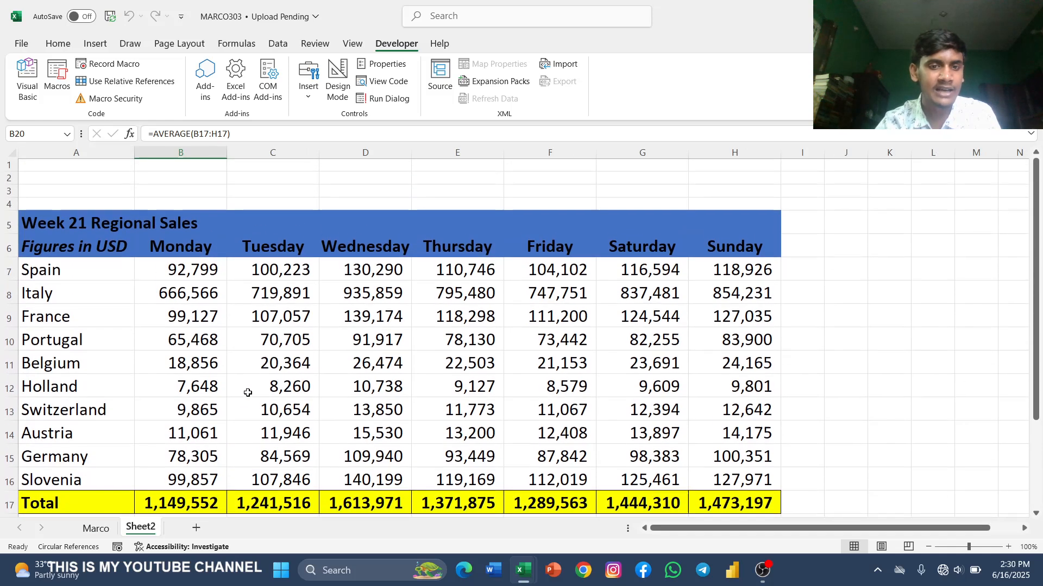
Step: Add a new blank worksheet after Sheet2 and return to Sheet2
left_click(196, 528)
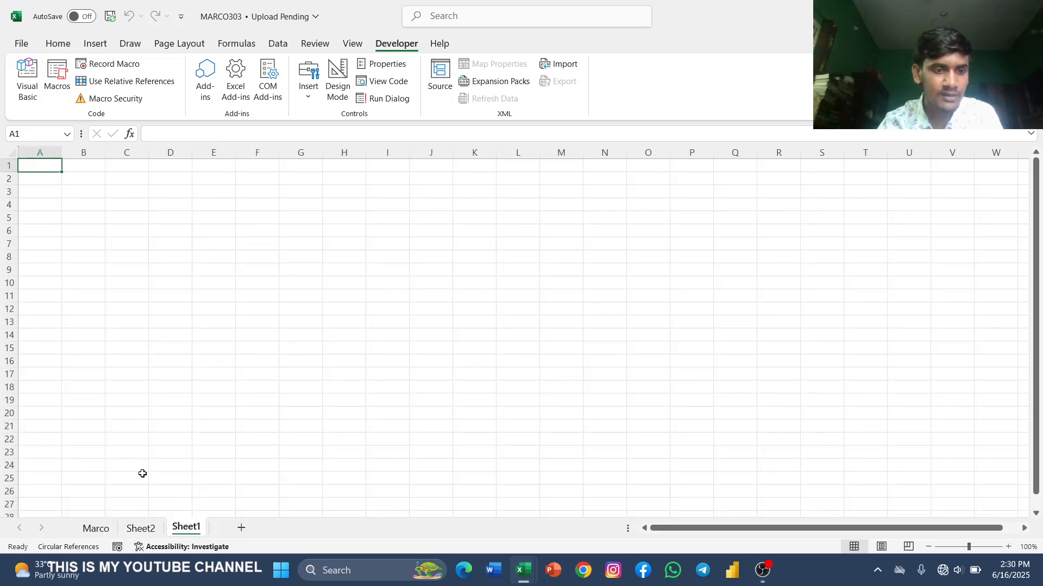
left_click(140, 528)
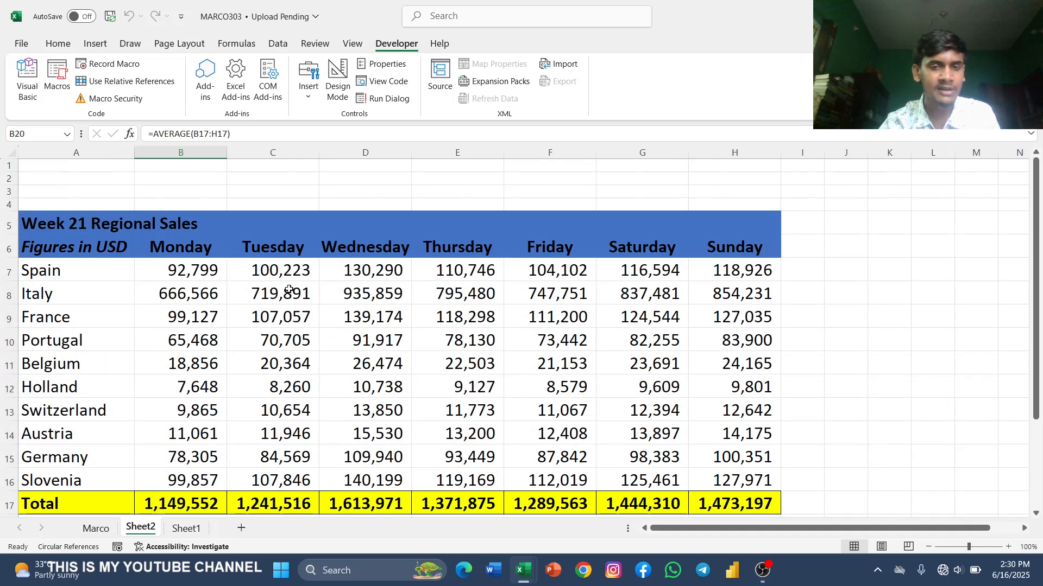
Step: Examine the Week 21 Regional Sales tables and their summary rows on Sheet2 and the Marco sheet, ending on Sheet2
scroll(290, 289, "down", 1)
left_click(95, 528)
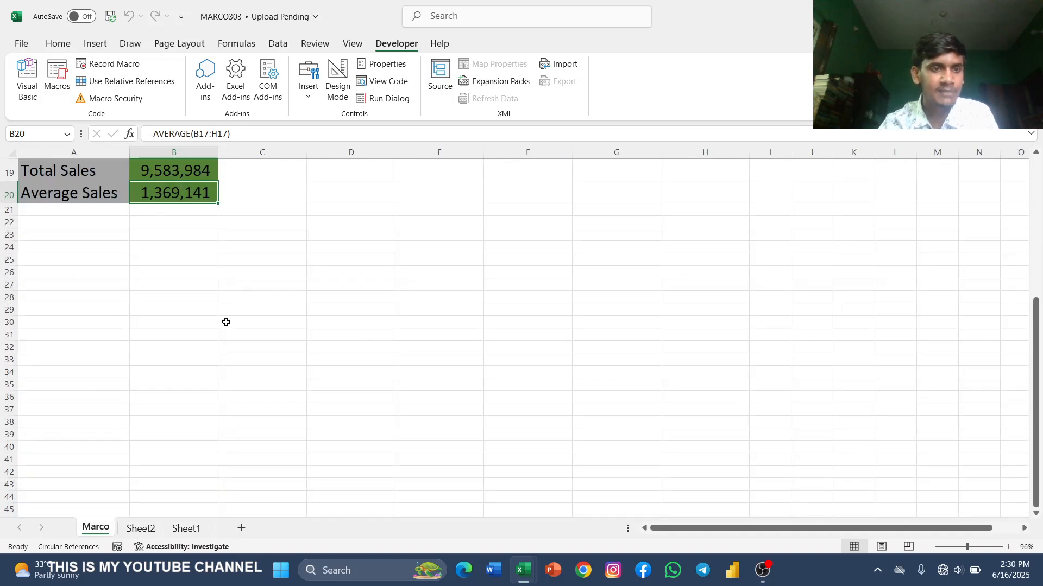
scroll(226, 322, "up", 5)
scroll(161, 418, "down", 1)
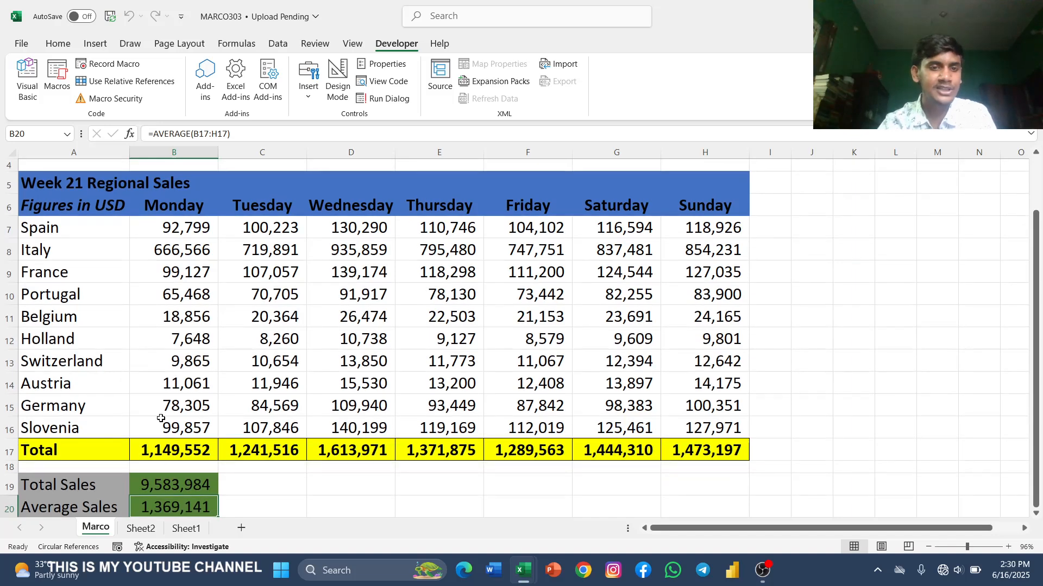
scroll(161, 418, "down", 5)
left_click(141, 528)
scroll(206, 417, "up", 5)
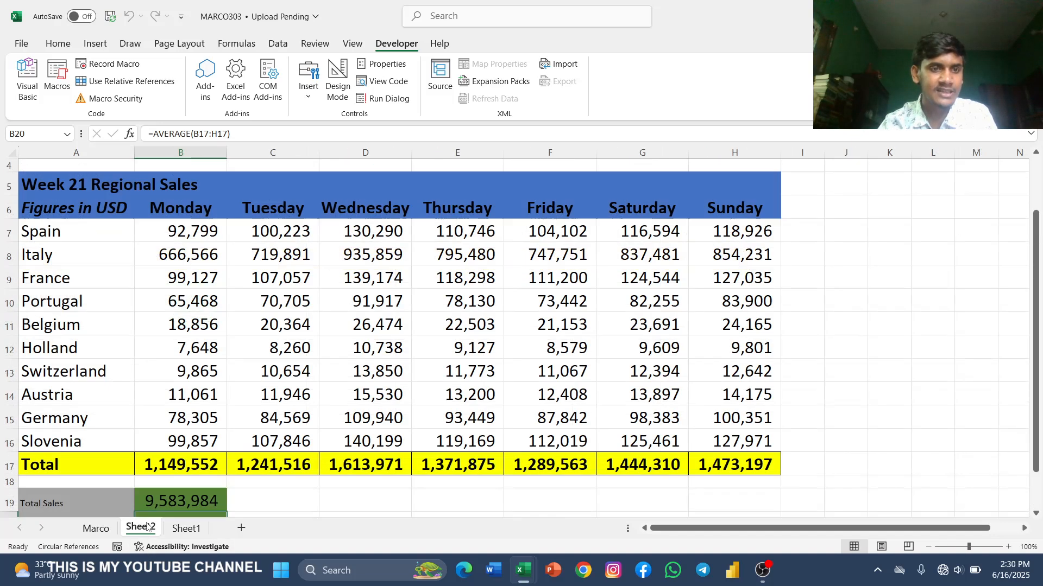
scroll(213, 409, "down", 4)
scroll(212, 409, "up", 3)
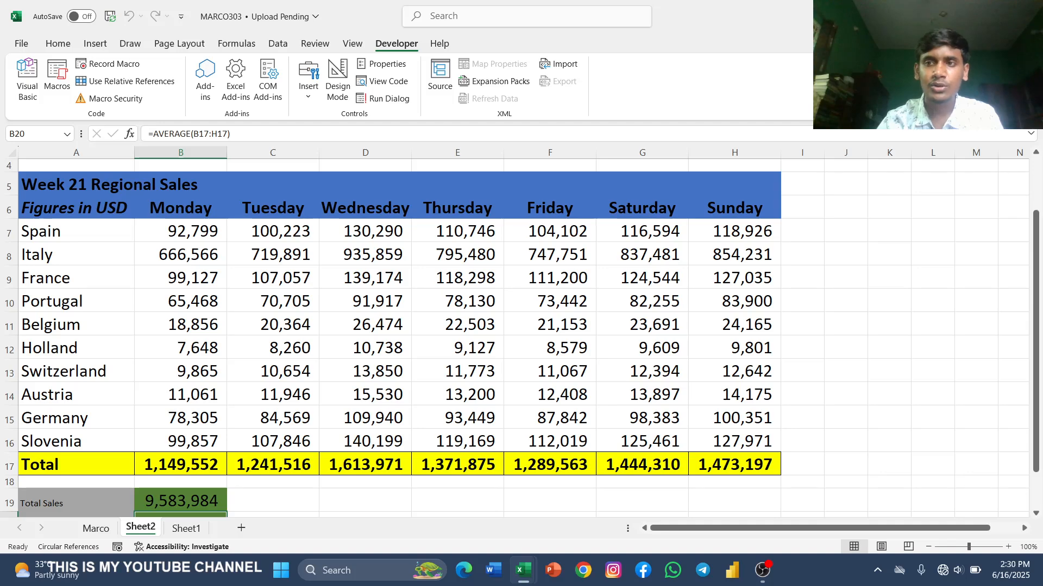
Step: Minimize the MARCO303 and class 9 workbooks and switch to OBS Studio
left_click(964, 13)
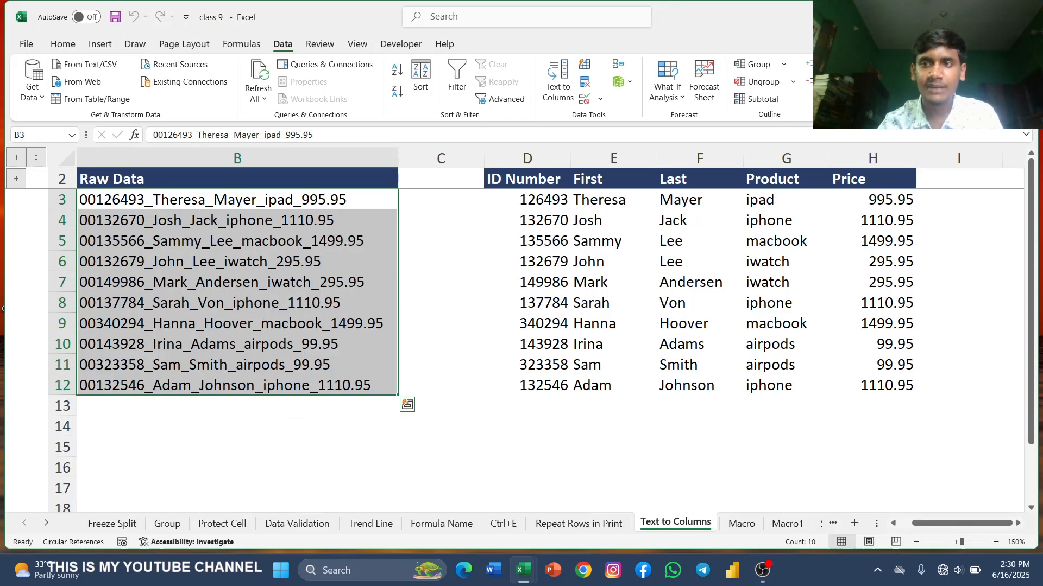
left_click(523, 570)
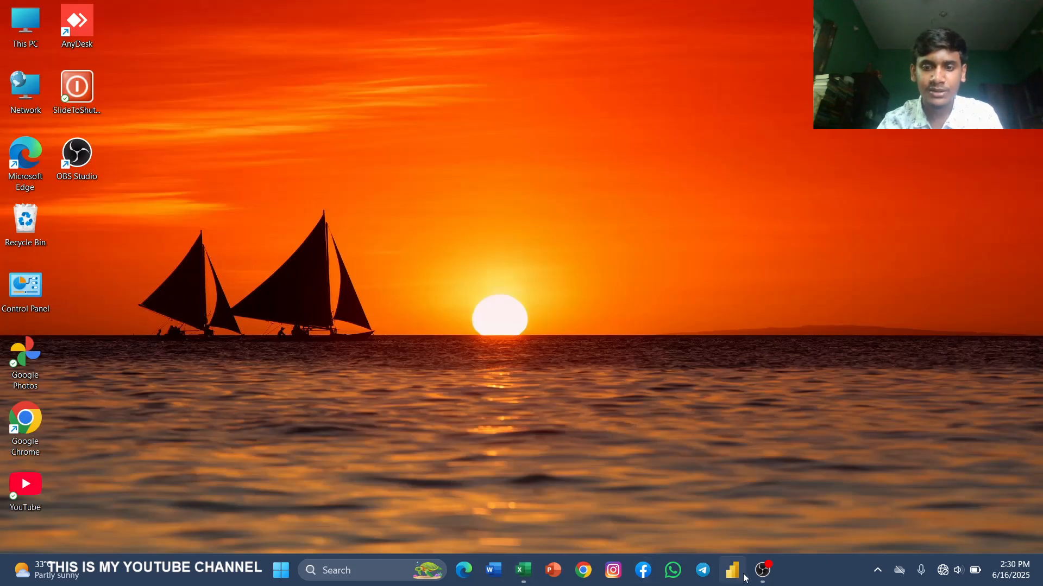
left_click(762, 574)
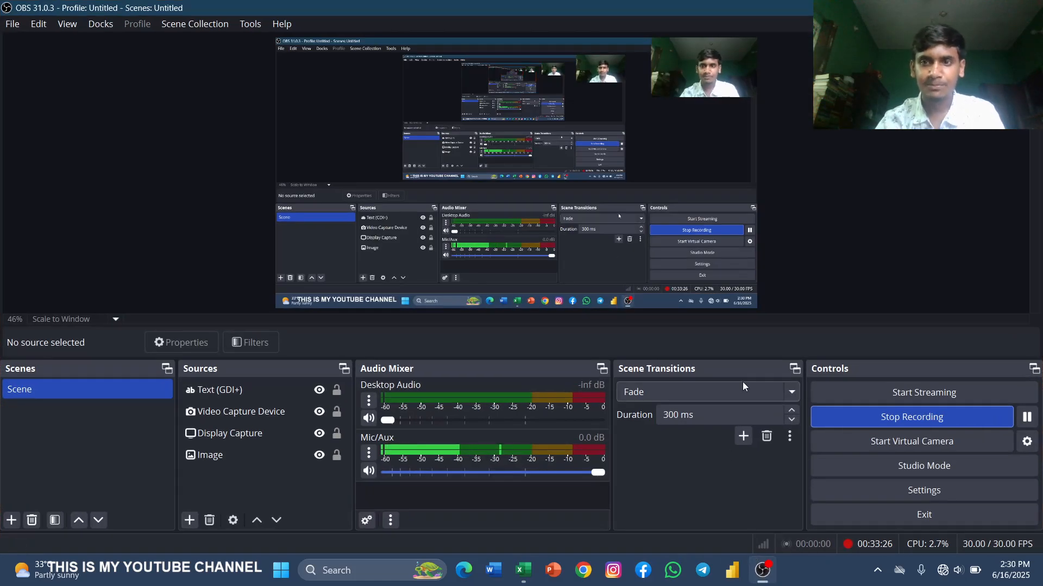